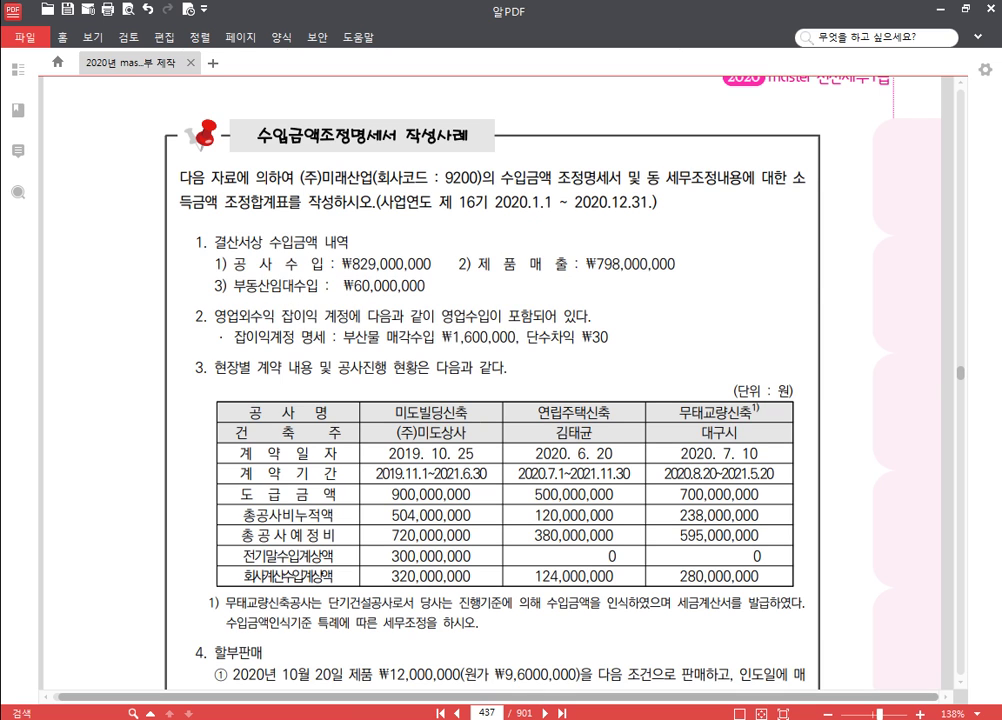
Switch to the 수입금액조정명세서 form and temporarily outline the 계정과목 and 결산서상 수입금액 columns in red with the screen pen
{"action": "mouse_move", "coordinate": [444, 719]}
{"action": "left_click", "coordinate": [444, 630]}
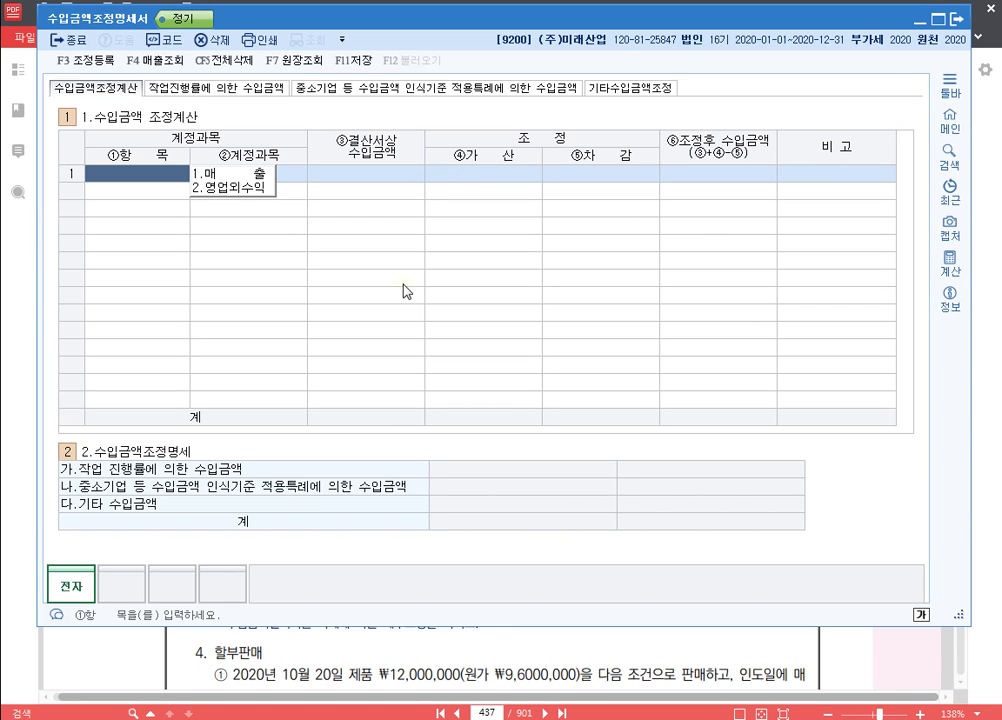
{"action": "key", "text": "ctrl+F12"}
{"action": "mouse_move", "coordinate": [86, 129]}
{"action": "left_mouse_down"}
{"action": "mouse_move", "coordinate": [96, 170]}
{"action": "mouse_move", "coordinate": [425, 419]}
{"action": "left_mouse_up"}
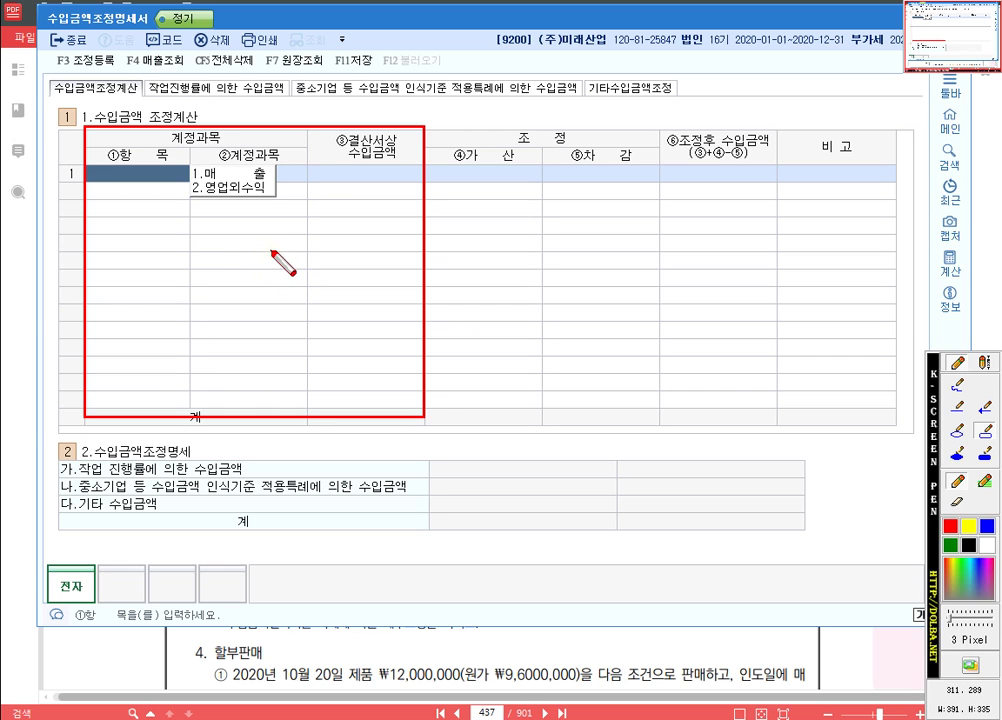
{"action": "key", "text": "Escape"}
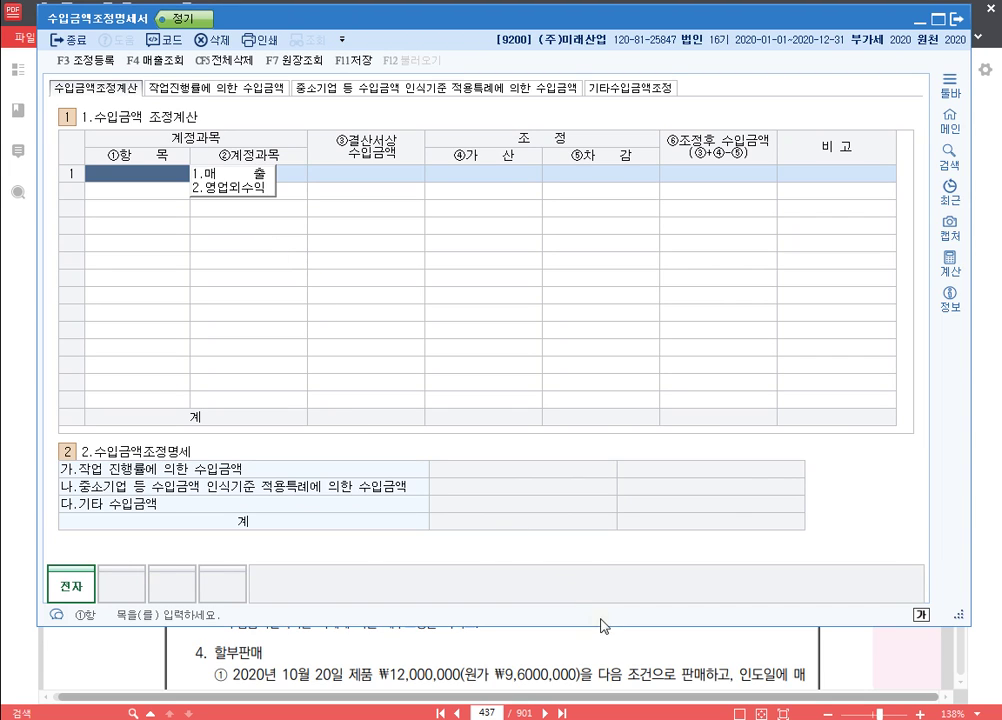
Fill row 1 of the 수입금액 조정계산 table as 매출 with 공사수입금 at 829,000,000 from the 매출조회 lookup
{"action": "left_click", "coordinate": [242, 176]}
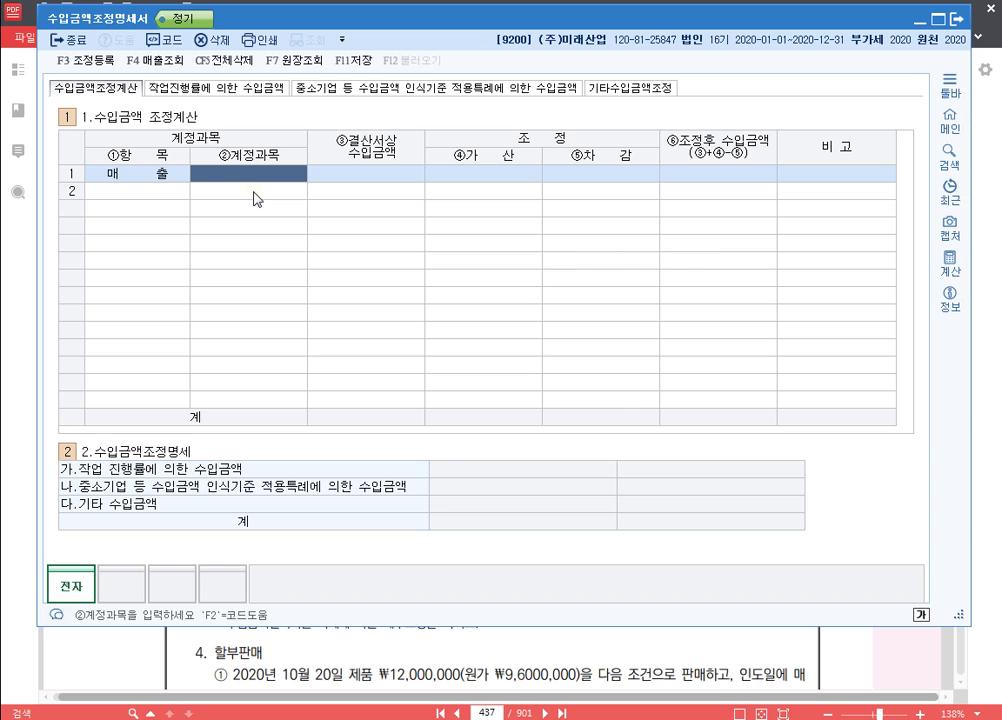
{"action": "key", "text": "F4"}
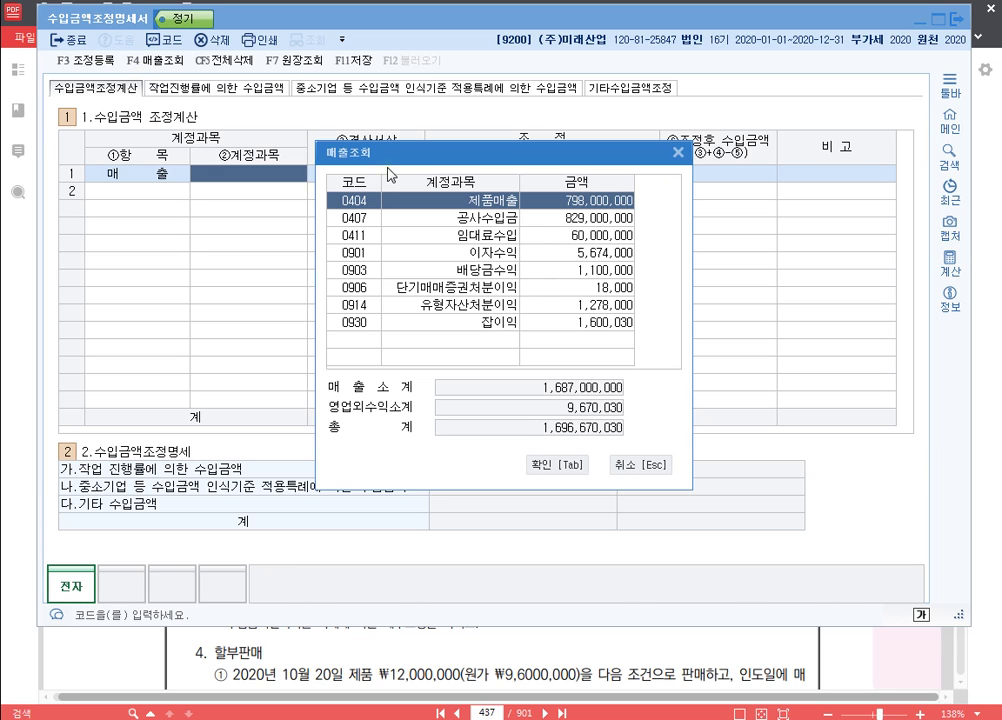
{"action": "left_click", "coordinate": [517, 220]}
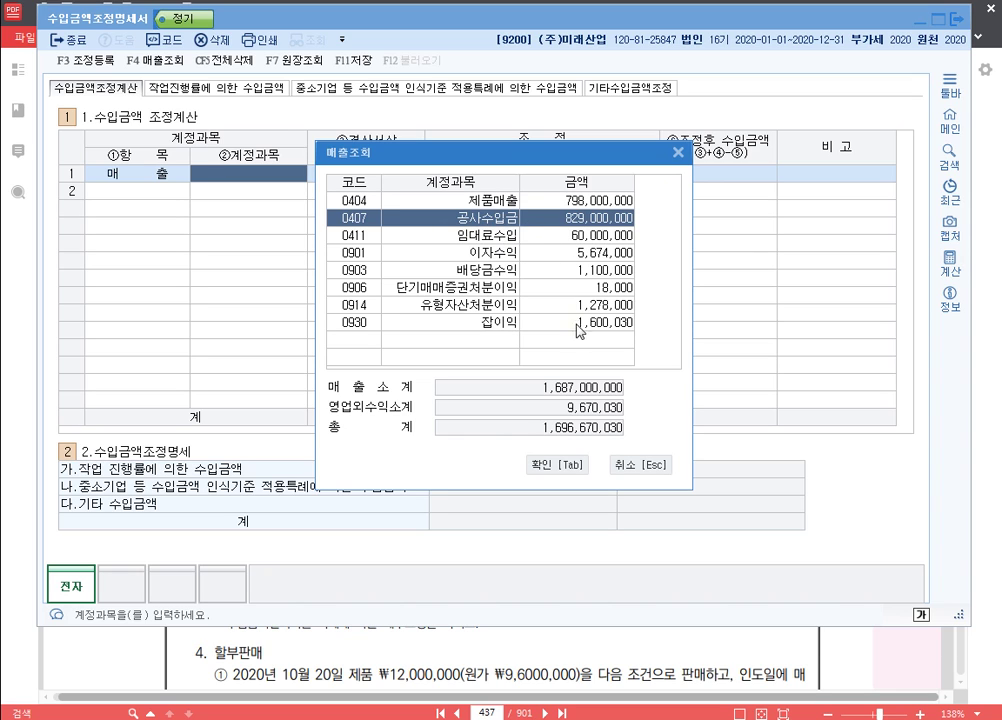
{"action": "left_click", "coordinate": [566, 466]}
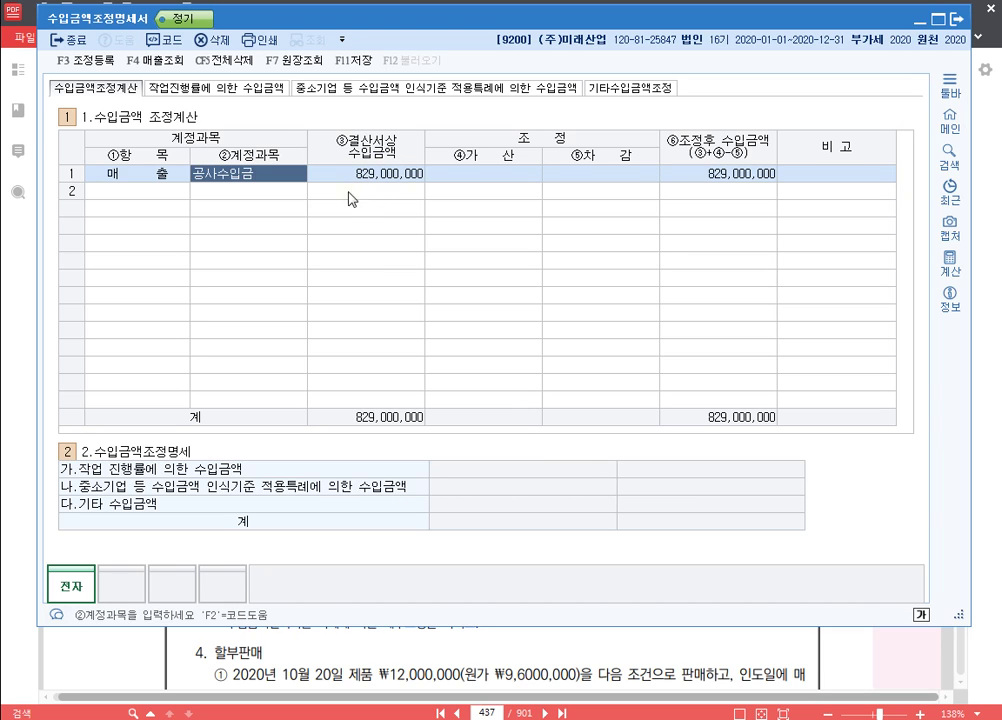
Fill row 2 as 매출 with 제품매출 at 798,000,000 from the 매출조회 lookup
{"action": "left_click", "coordinate": [172, 192]}
{"action": "left_click", "coordinate": [221, 191]}
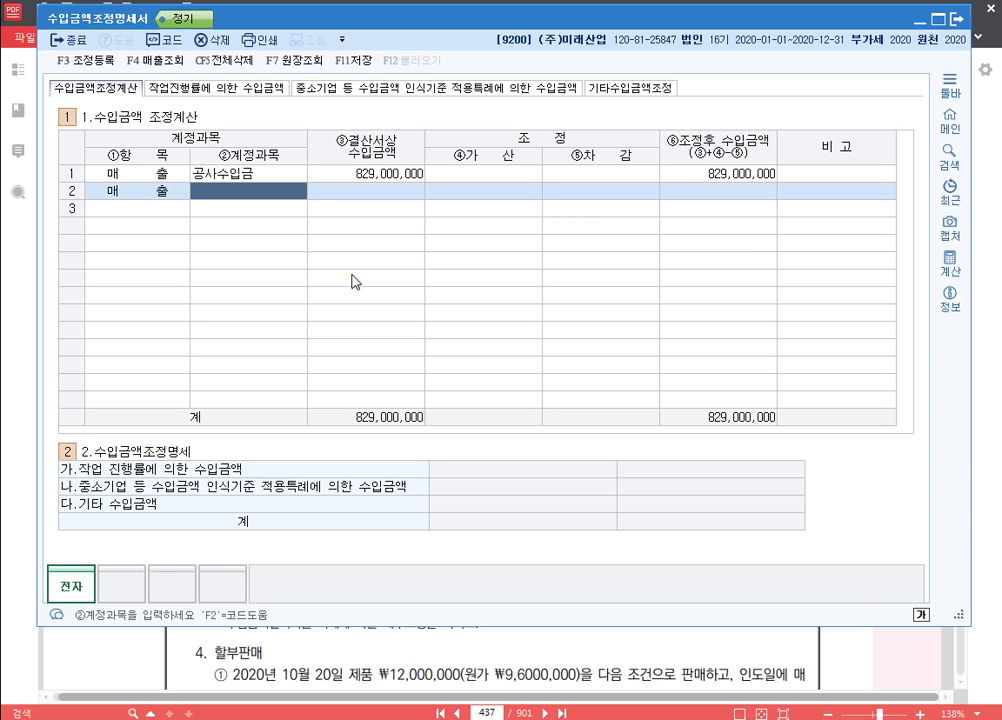
{"action": "key", "text": "F2"}
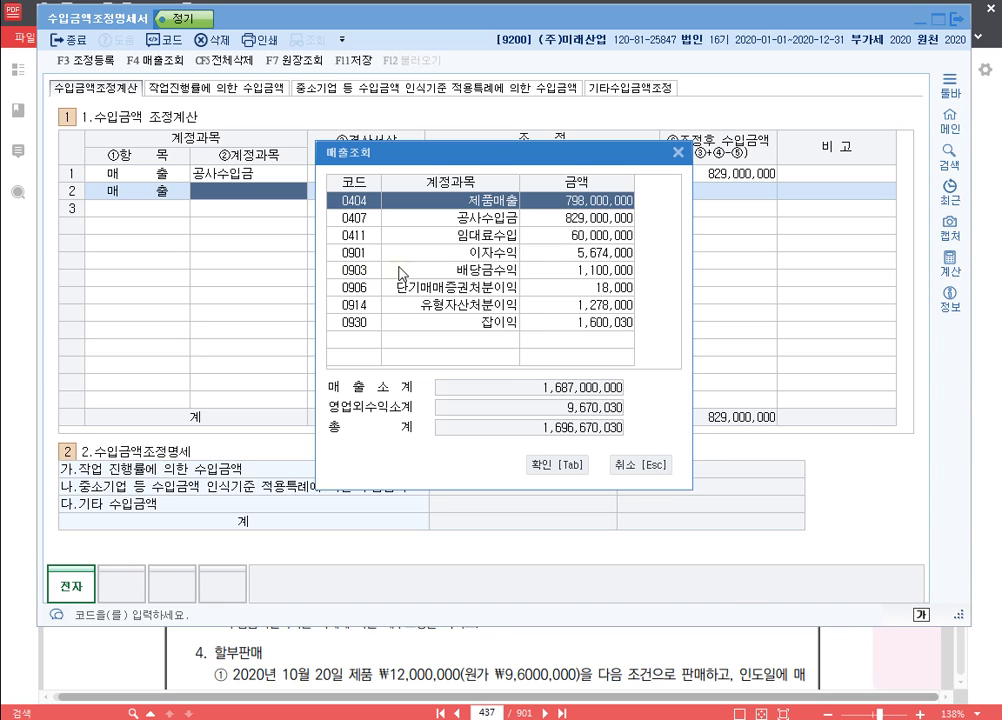
{"action": "left_click", "coordinate": [555, 466]}
Fill row 3 as 매출 with 임대료수입 at 60,000,000 from the 매출조회 lookup, temporarily outlining codes 0404 to 0411 with the screen pen
{"action": "left_click", "coordinate": [156, 208]}
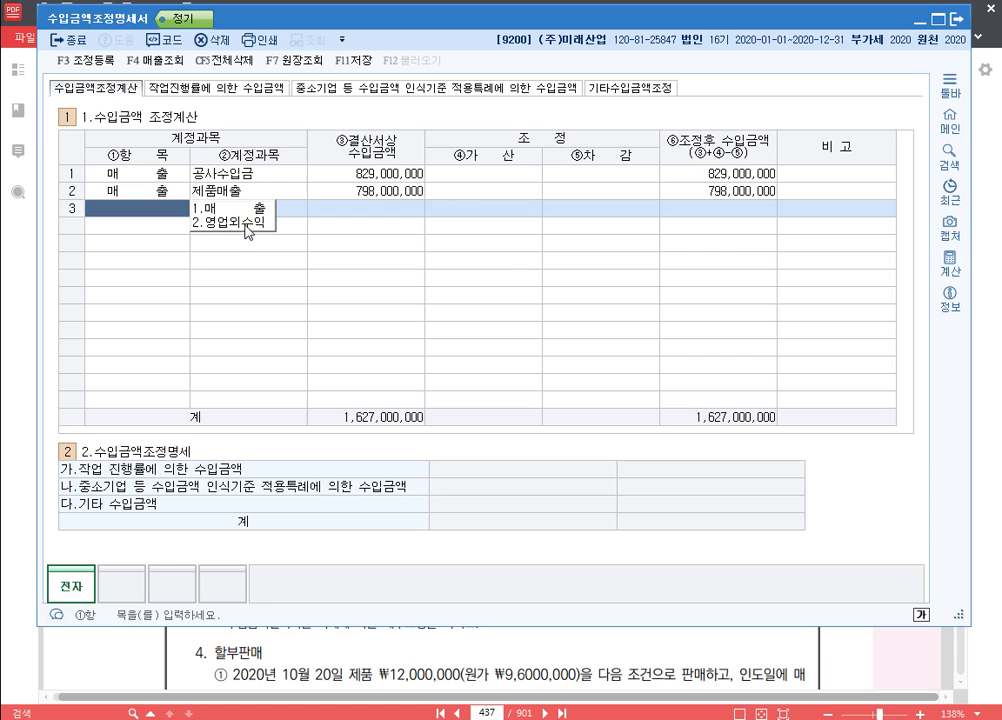
{"action": "left_click", "coordinate": [250, 211]}
{"action": "key", "text": "F4"}
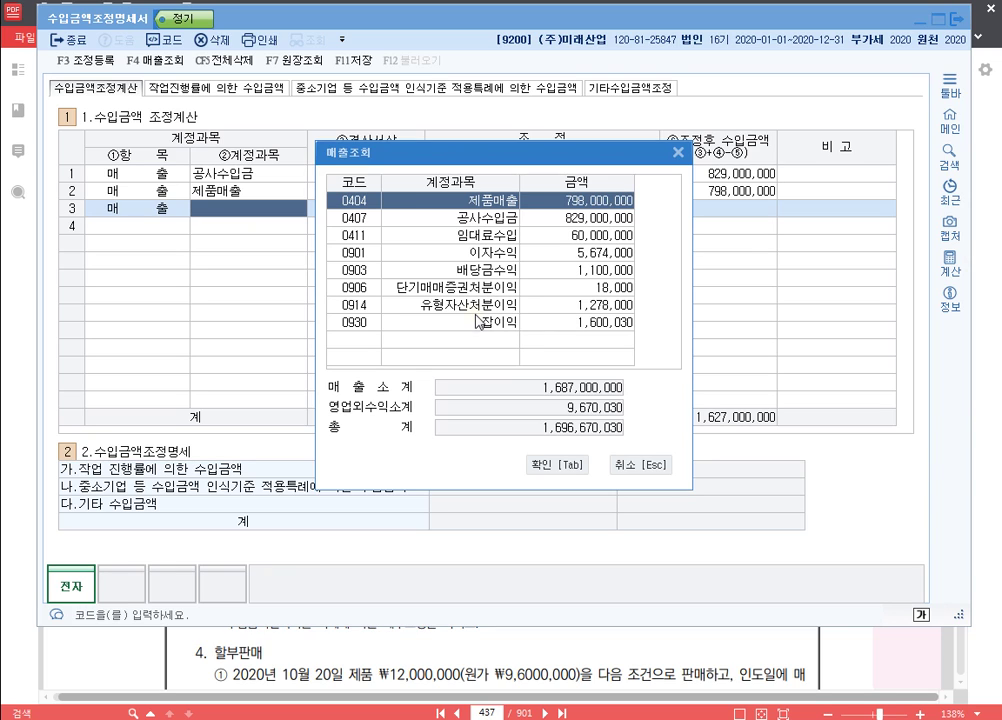
{"action": "left_click", "coordinate": [484, 236]}
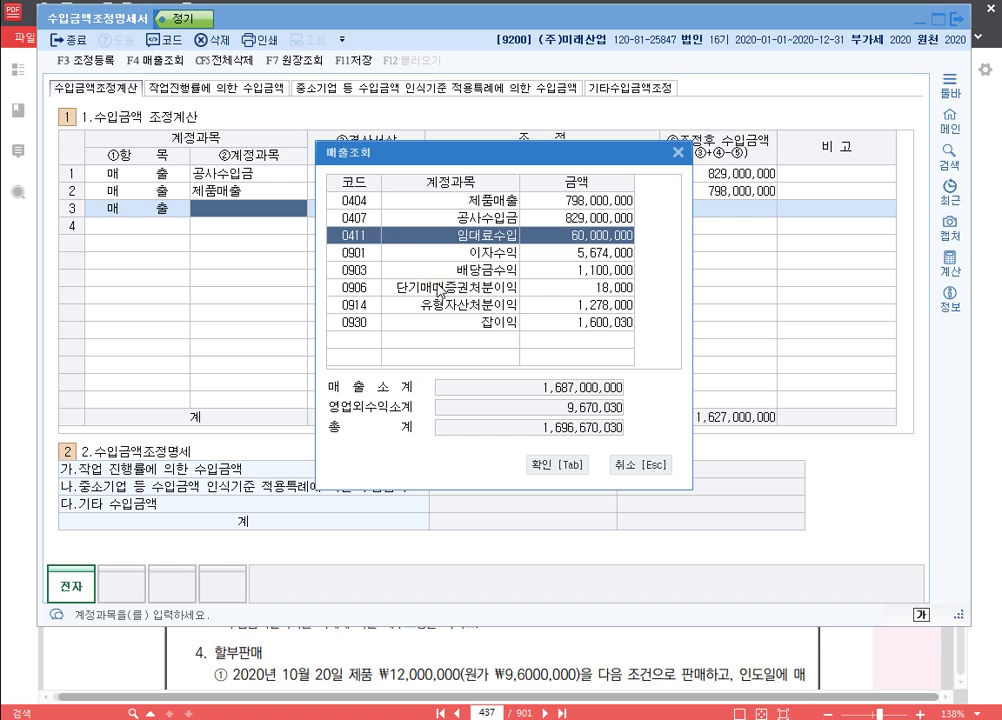
{"action": "key", "text": "ctrl+1"}
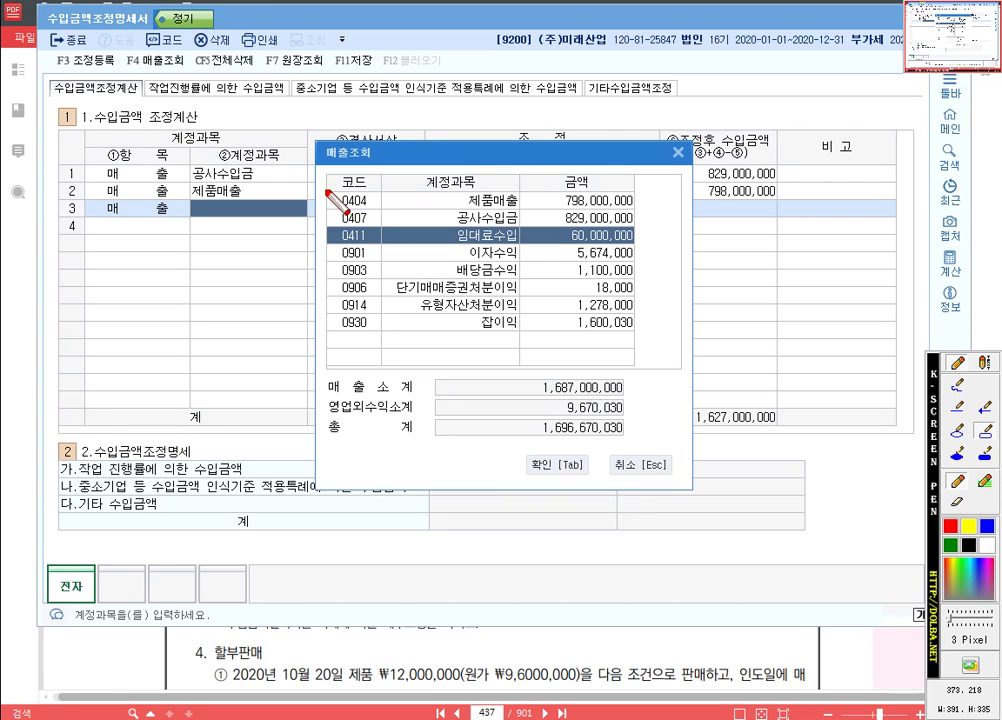
{"action": "left_click_drag", "start_coordinate": [325, 172], "coordinate": [380, 238]}
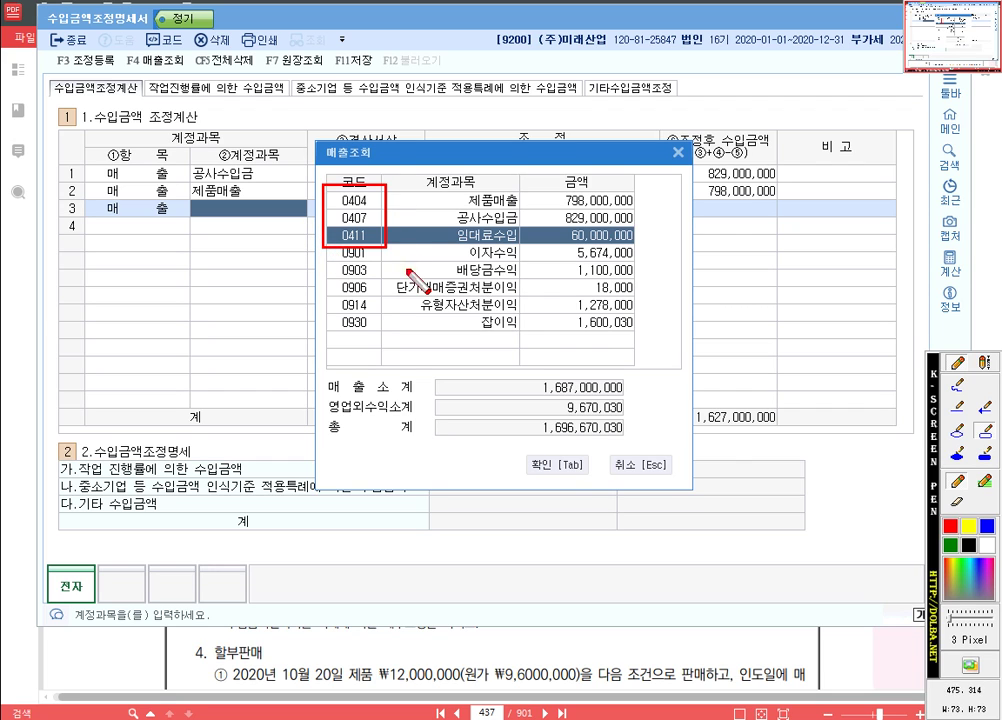
{"action": "key", "text": "Escape"}
{"action": "key", "text": "Tab"}
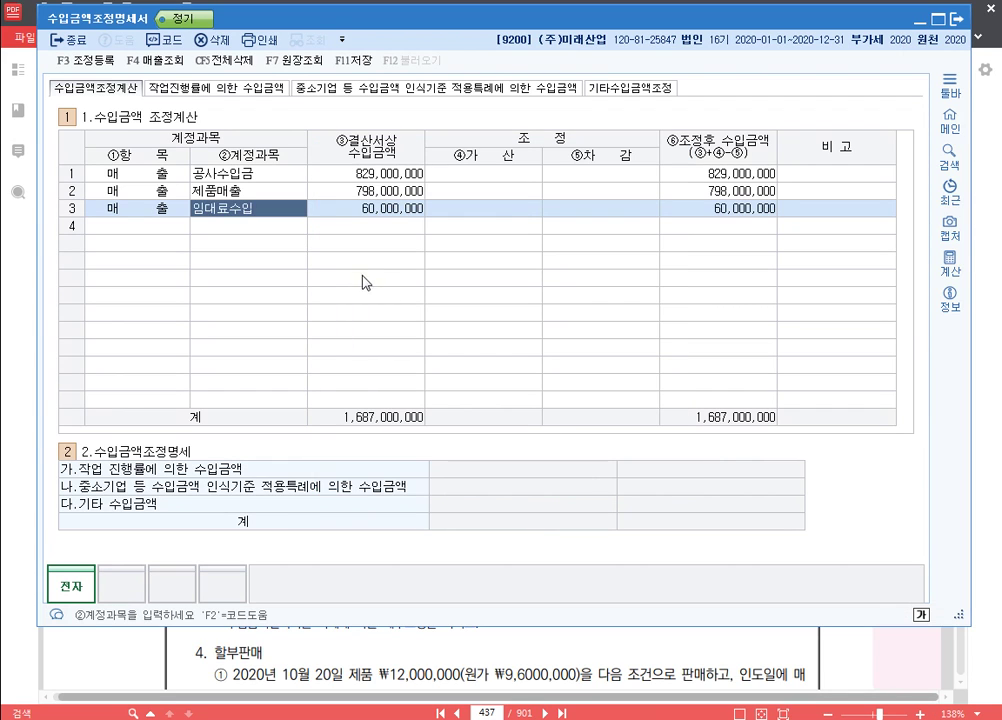
{"action": "key", "text": "Return"}
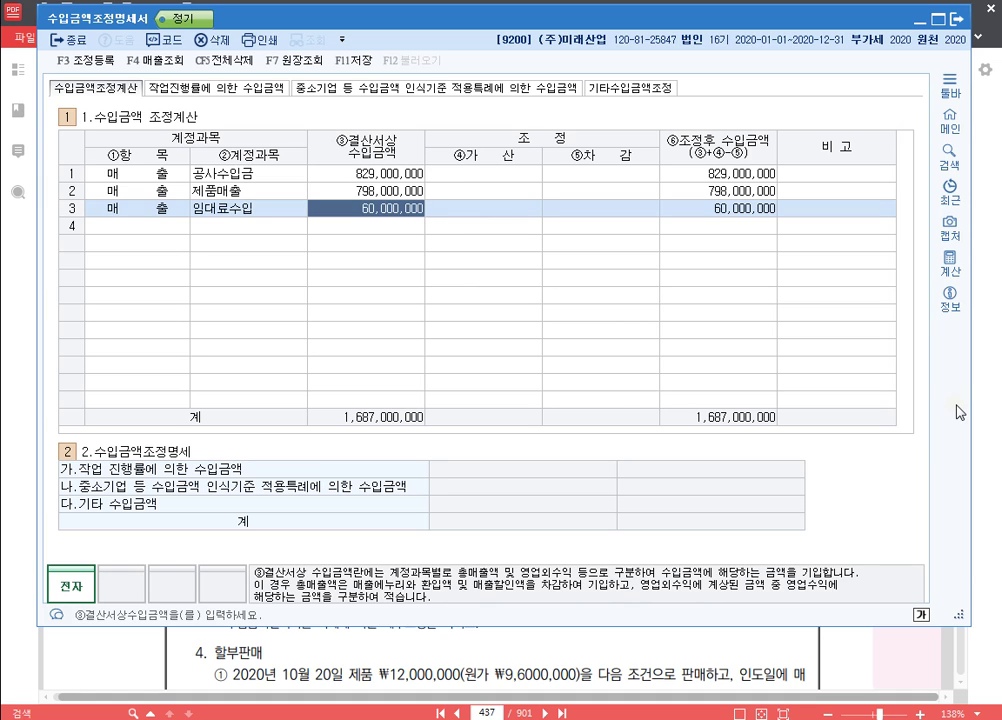
Switch to the PDF textbook and review the 수입금액조정명세서 example, including item 2 on the 잡이익 account
{"action": "left_click", "coordinate": [995, 315]}
{"action": "scroll", "coordinate": [172, 363], "scroll_direction": "down", "scroll_amount": 1}
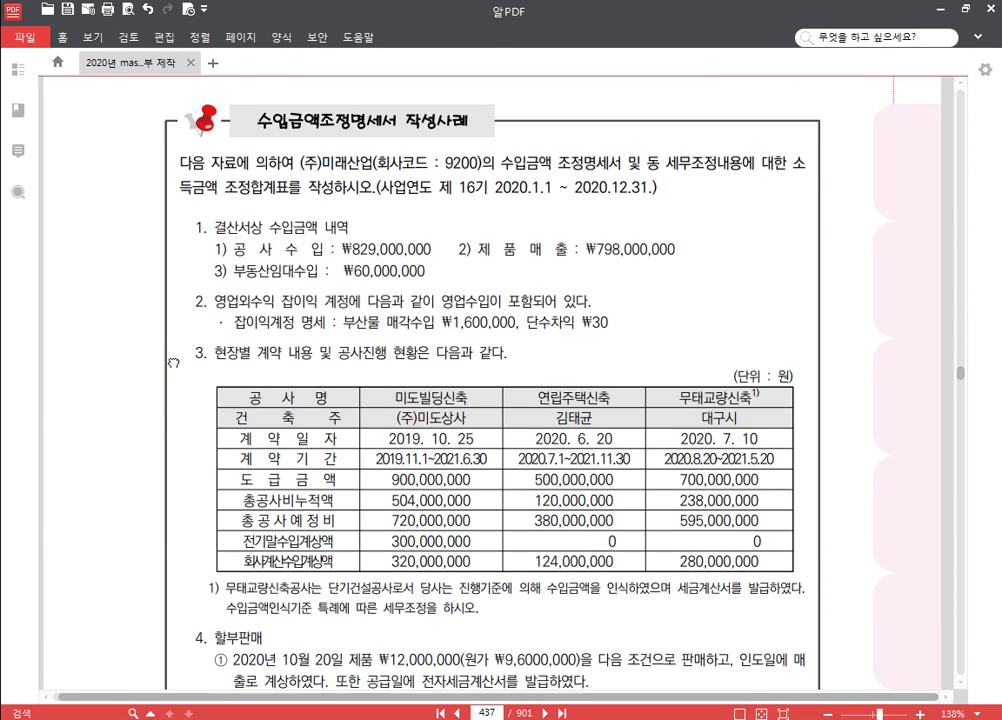
{"action": "scroll", "coordinate": [172, 363], "scroll_direction": "down", "scroll_amount": 2}
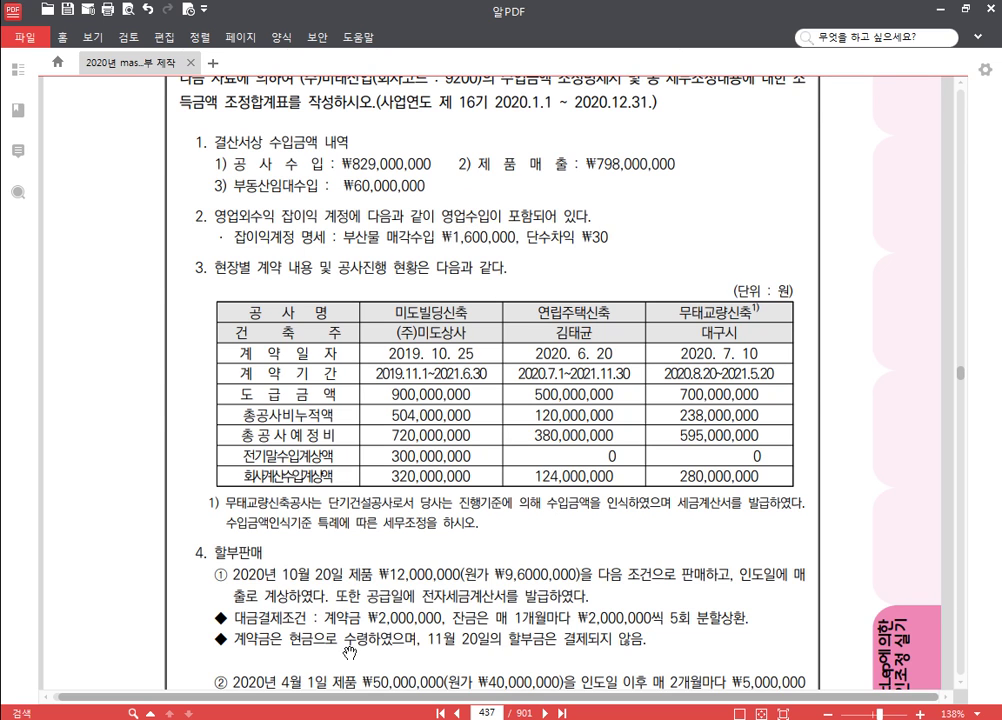
Switch to the Hangul notes document and add the line "* 부산물매출, 작업폐물매출 => 수입금액 인식" below the 외상매출 누락 item
{"action": "key", "text": "alt+Tab"}
{"action": "scroll", "coordinate": [400, 453], "scroll_direction": "down", "scroll_amount": 2}
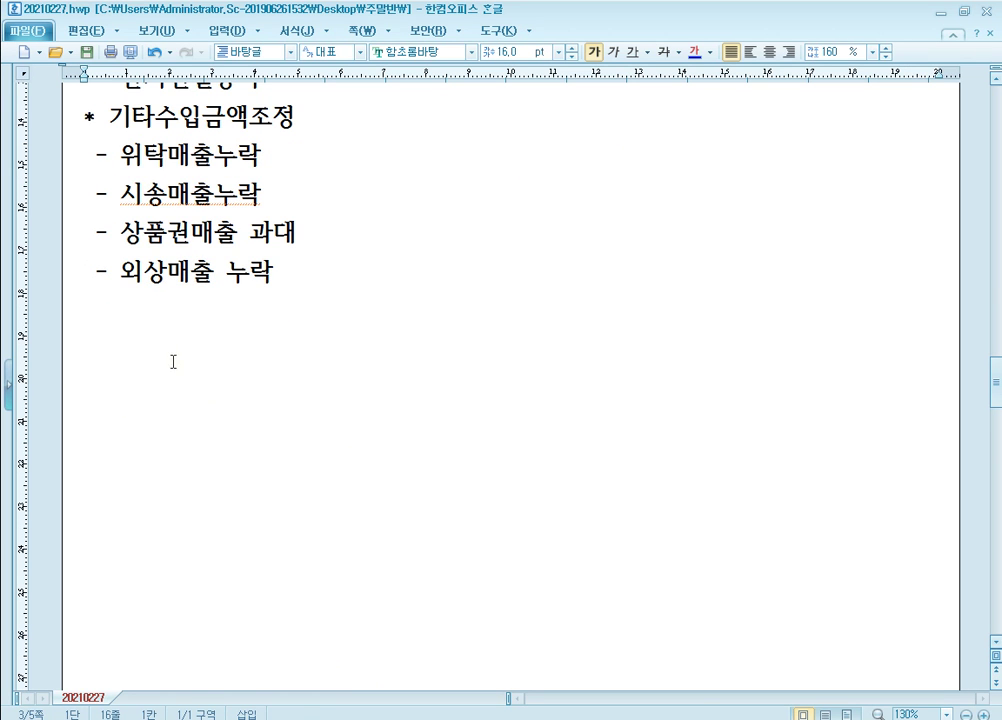
{"action": "type", "text": "*"}
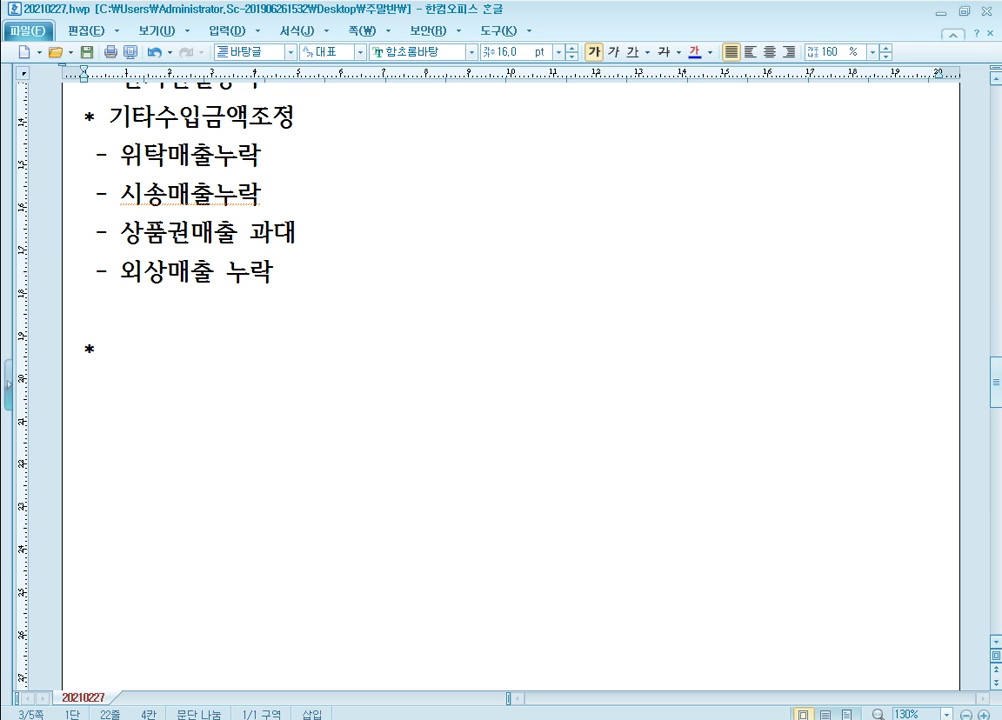
{"action": "type", "text": " 부산물매"}
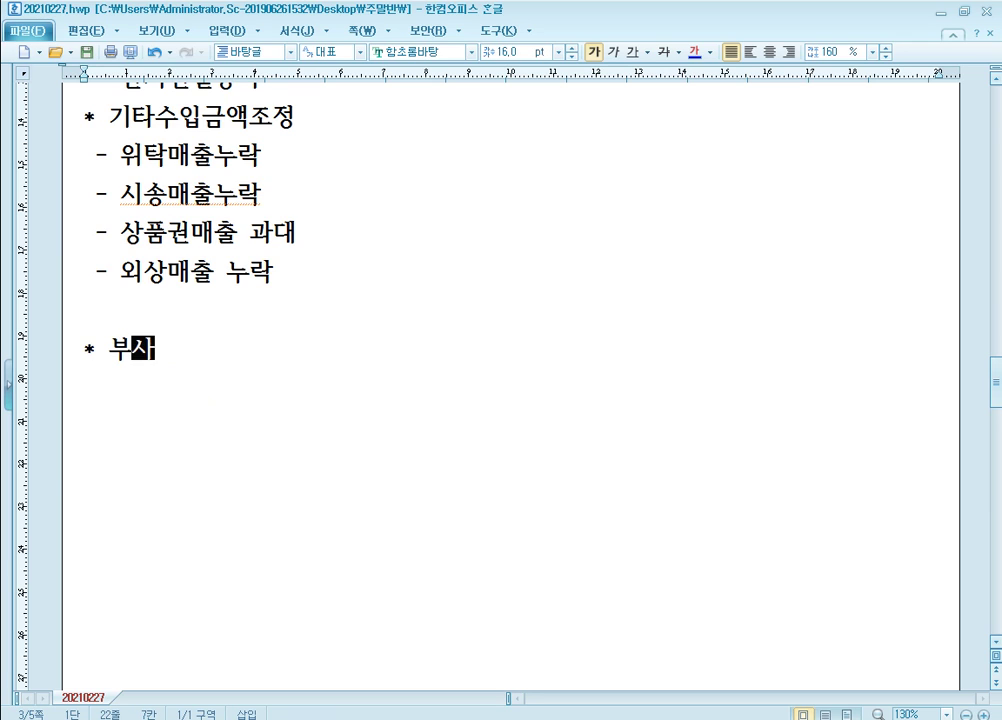
{"action": "type", "text": "출, 잡어"}
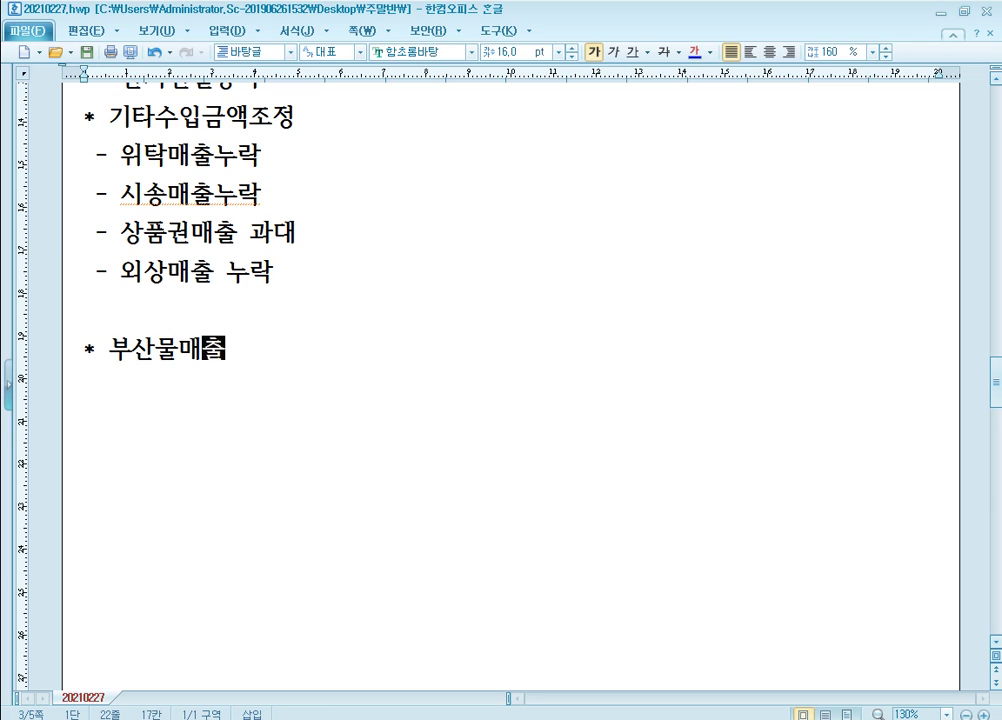
{"action": "key", "text": "BackSpace"}
{"action": "key", "text": "BackSpace"}
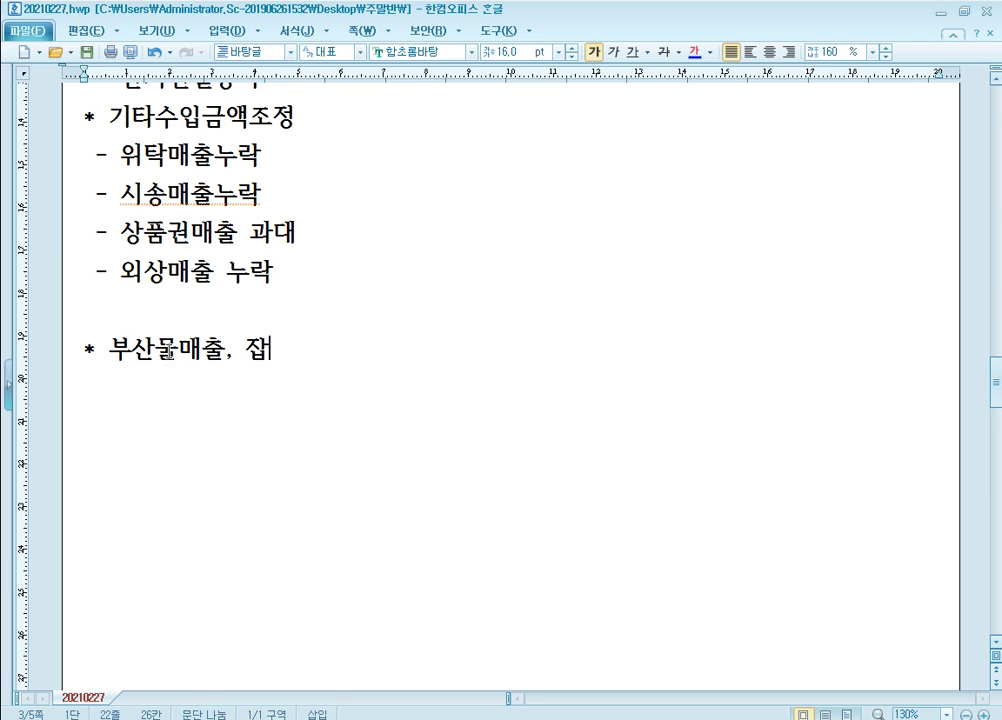
{"action": "type", "text": "작업폐물매출"}
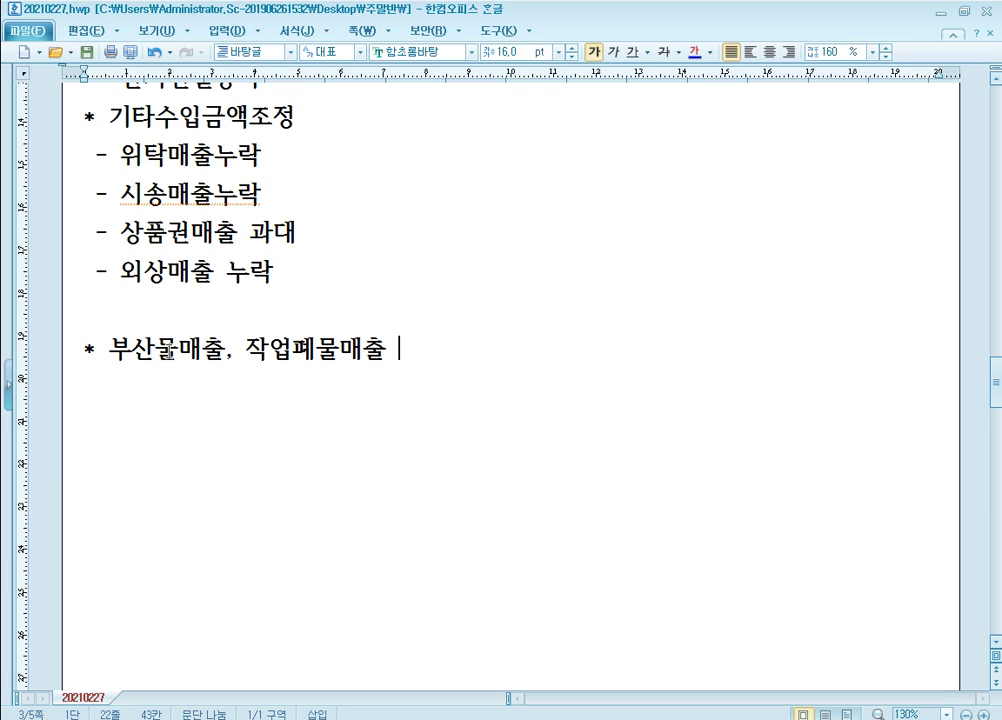
{"action": "type", "text": "=> 수입금ㅇ"}
{"action": "type", "text": "ㅐㄱ "}
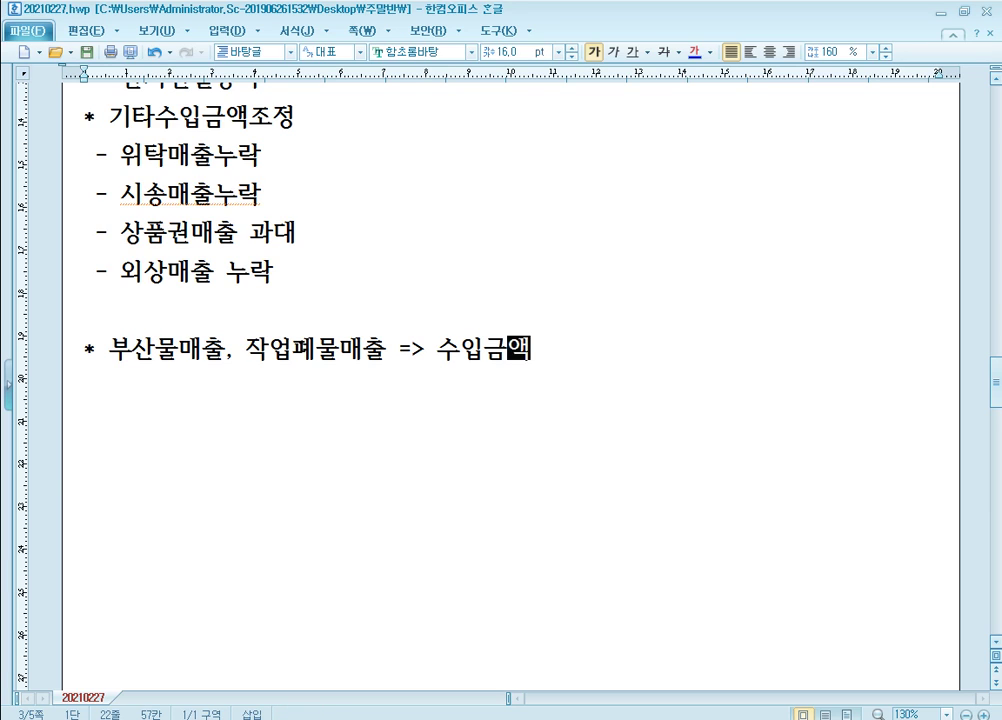
{"action": "type", "text": "인식"}
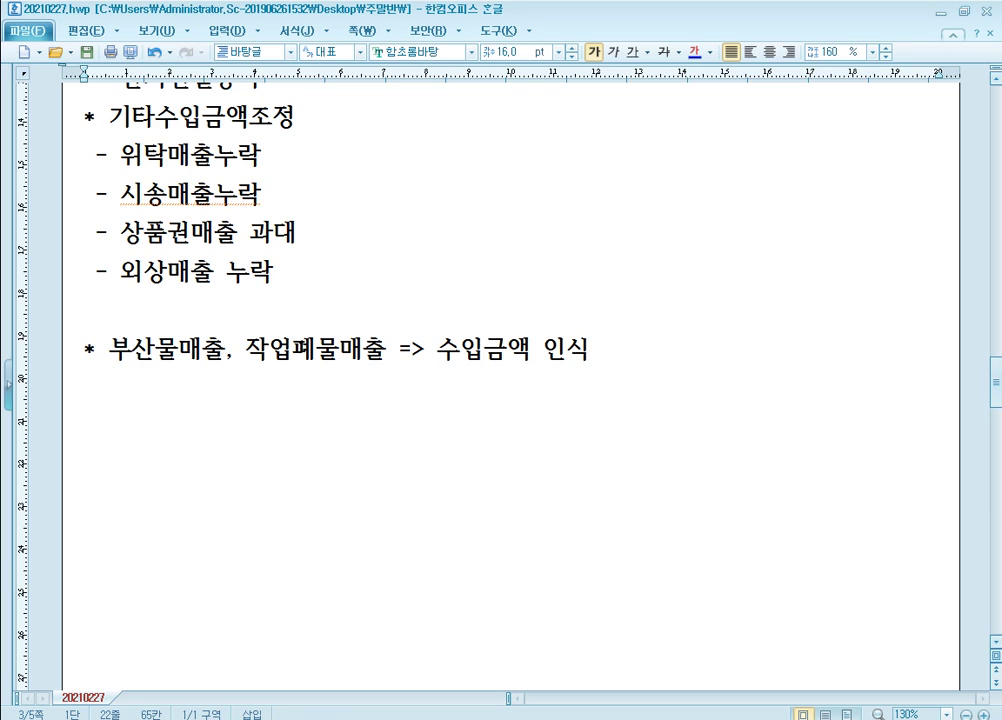
{"action": "key", "text": "shift+Left"}
{"action": "key", "text": "shift+Left"}
Switch to the PDF textbook and highlight "잡이익" and "부산물 매각수입 ₩1,600,000" in yellow in item 2
{"action": "key", "text": "alt+Tab"}
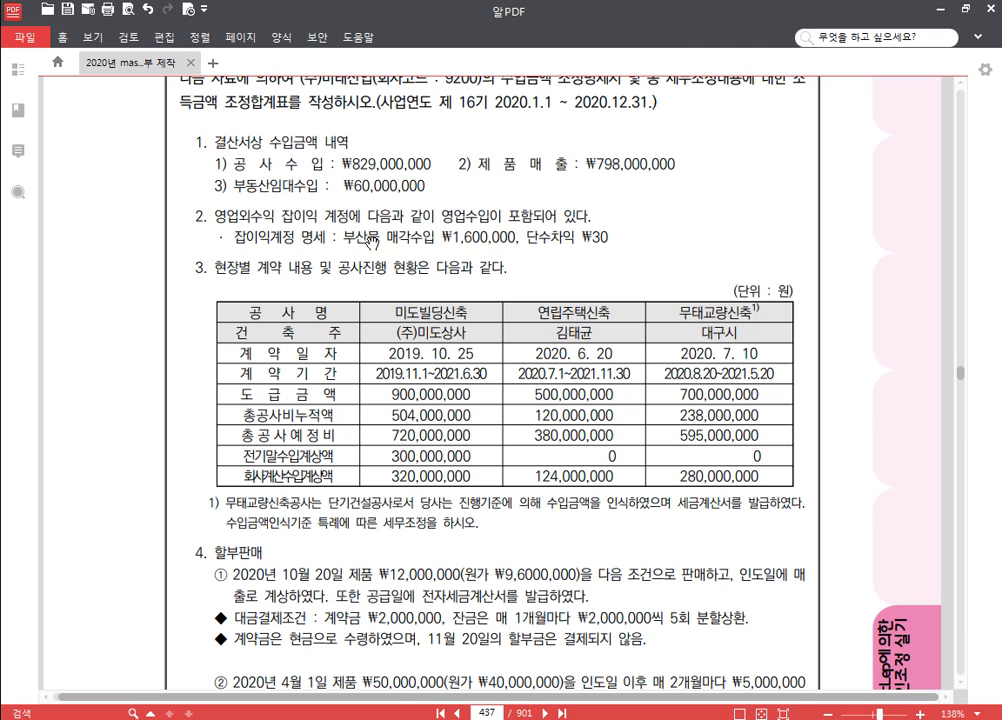
{"action": "left_click_drag", "start_coordinate": [283, 213], "coordinate": [318, 214]}
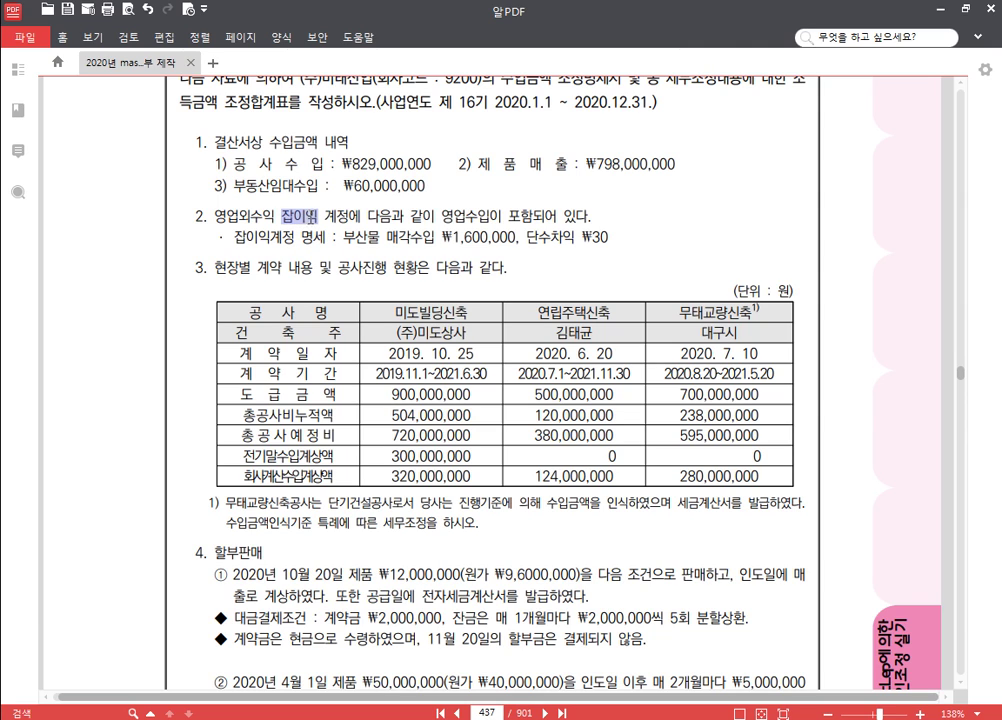
{"action": "left_click", "coordinate": [327, 191]}
{"action": "left_click_drag", "start_coordinate": [343, 240], "coordinate": [516, 237]}
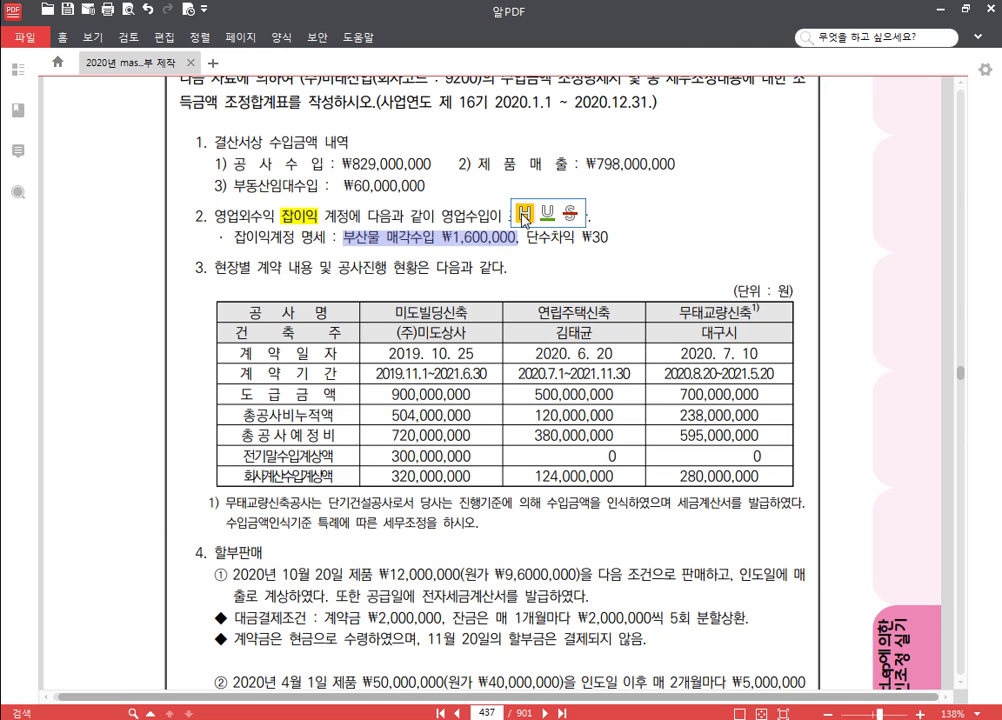
{"action": "left_click", "coordinate": [523, 214]}
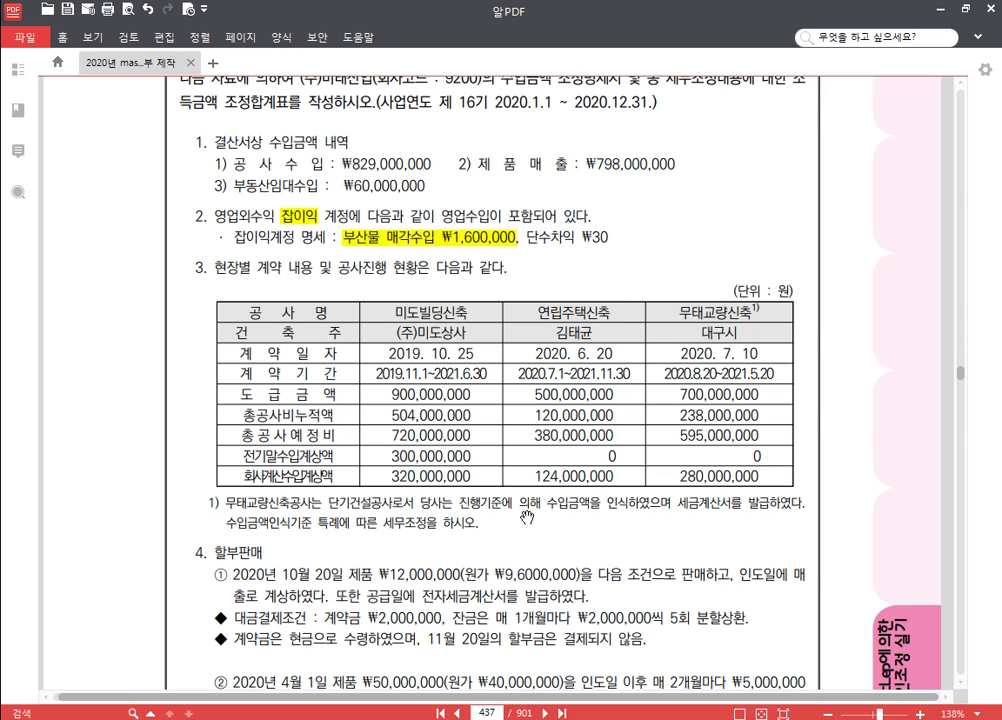
Switch to the 수입금액조정명세서 form and fill row 4 as 영업외수익 with 잡이익 from the 매출조회 lookup
{"action": "key", "text": "alt+Tab"}
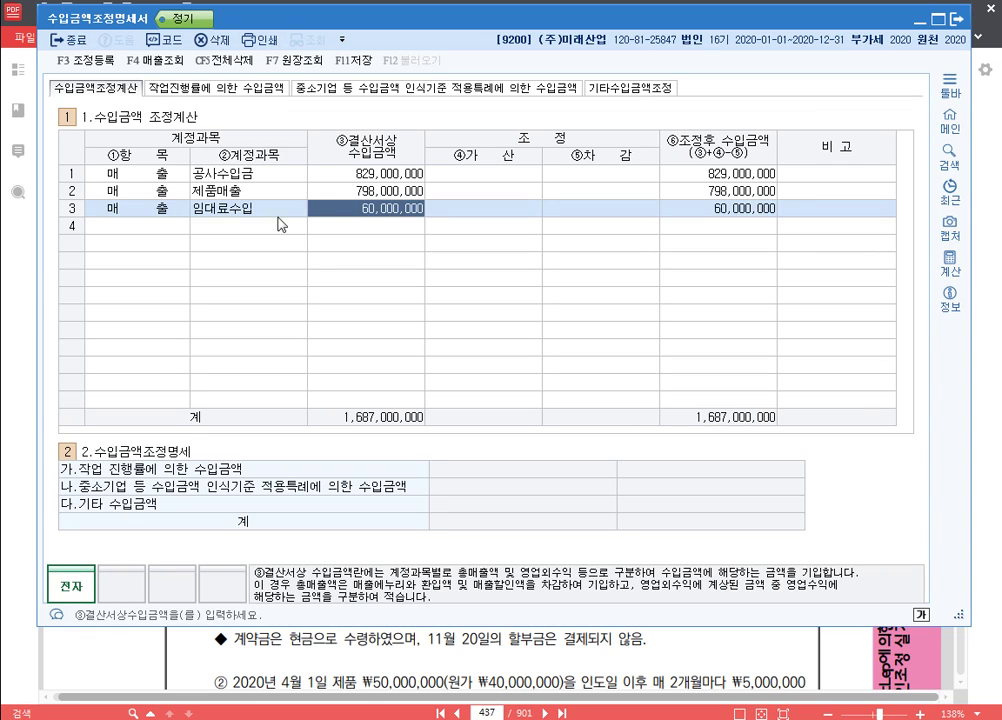
{"action": "left_click", "coordinate": [161, 228]}
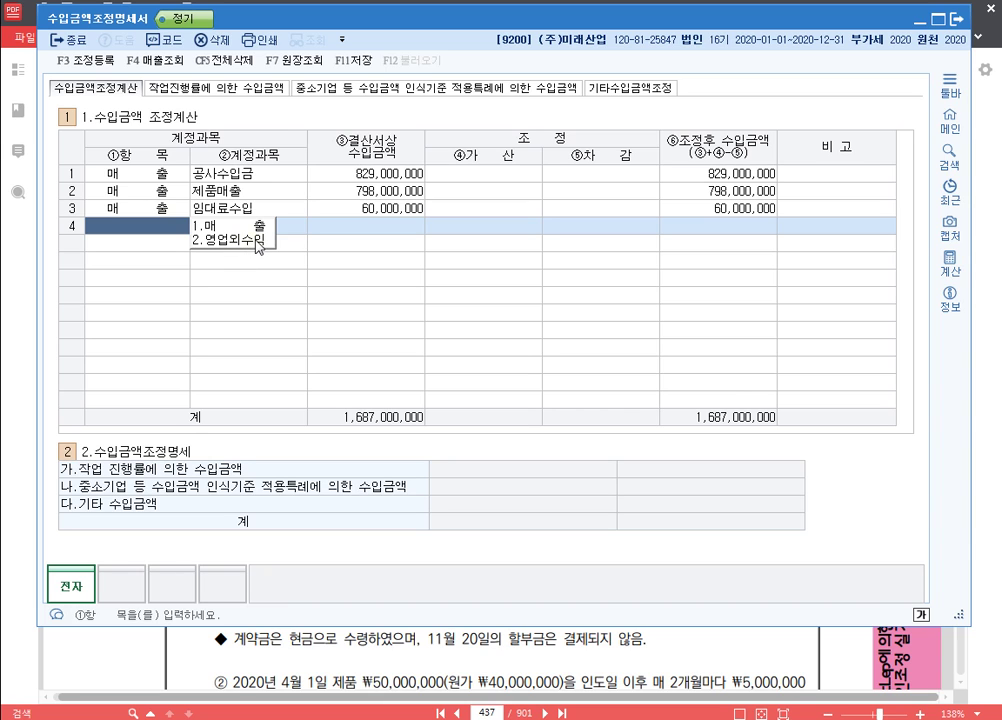
{"action": "left_click", "coordinate": [257, 241]}
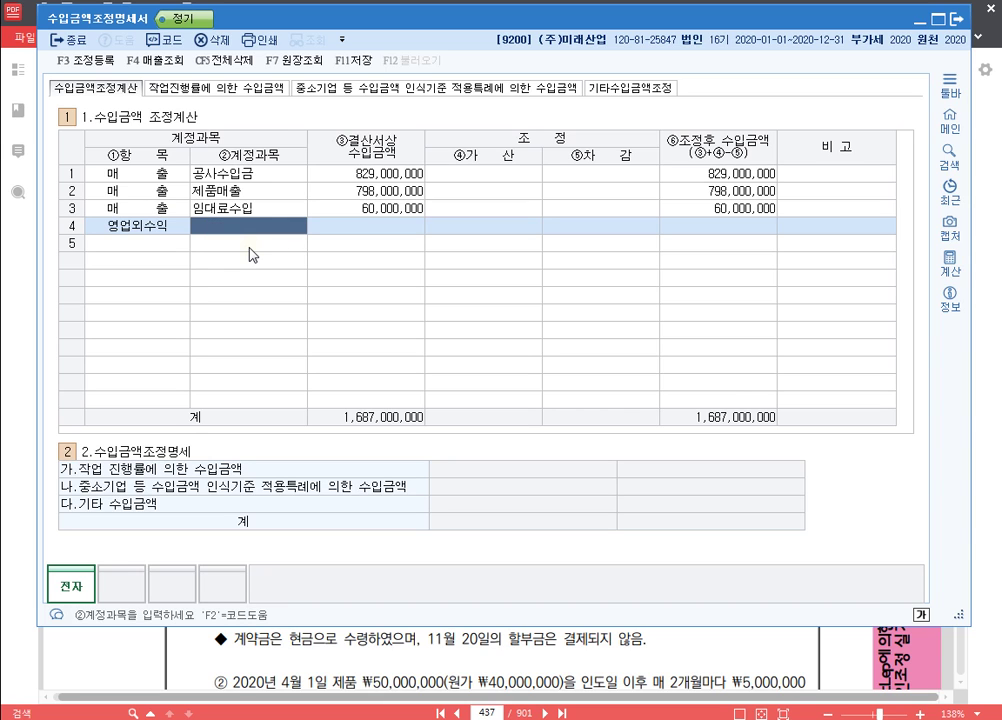
{"action": "key", "text": "F4"}
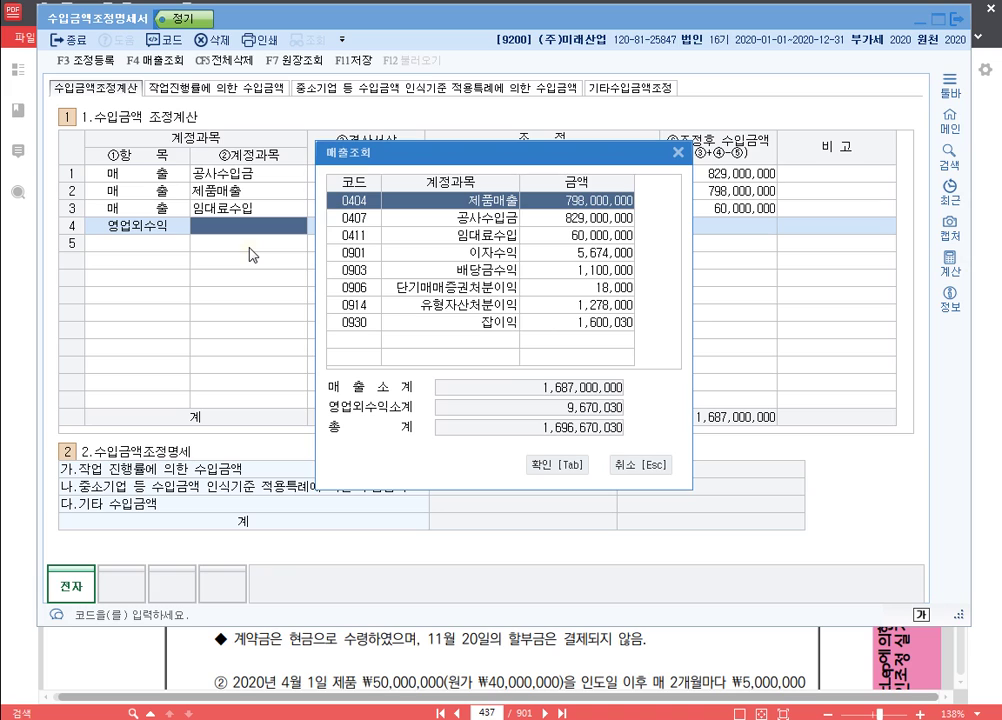
{"action": "left_click", "coordinate": [484, 326]}
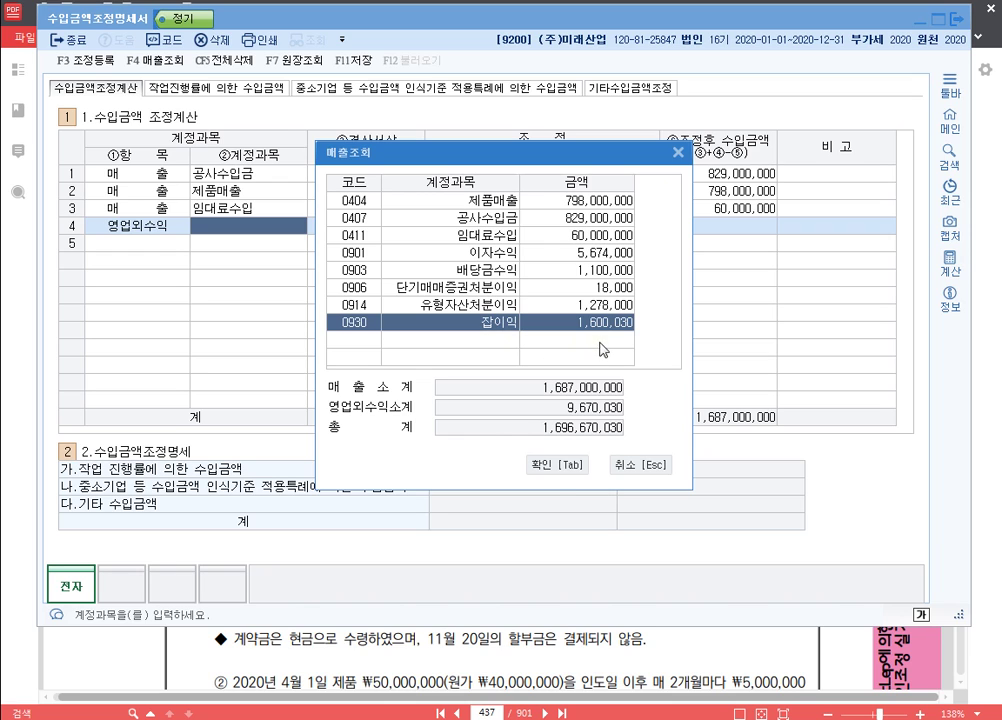
{"action": "left_click", "coordinate": [566, 465]}
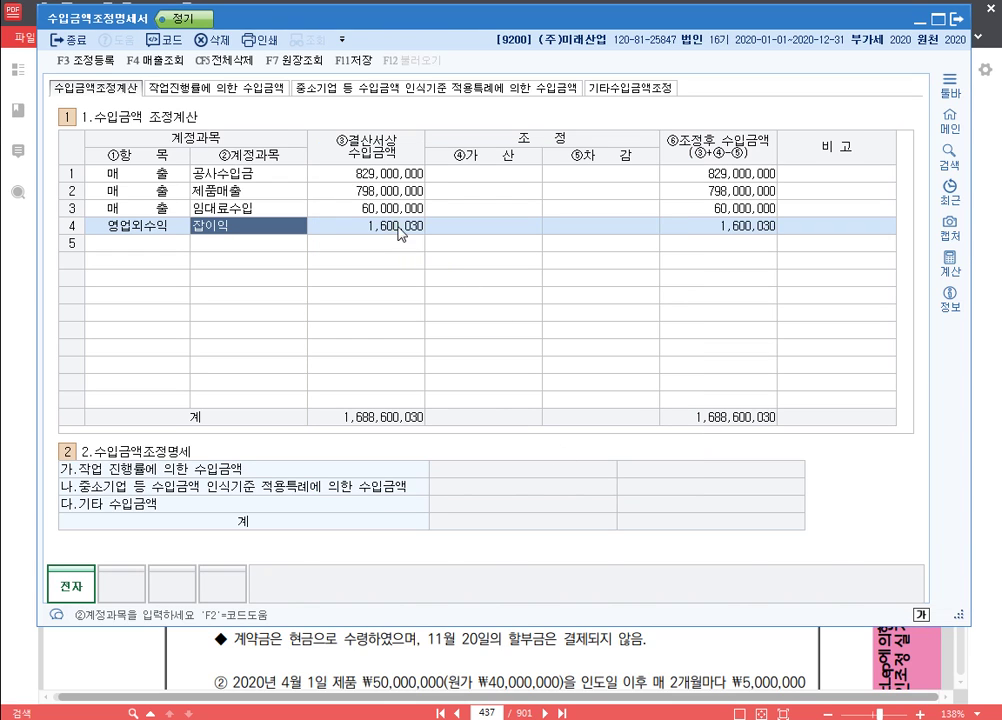
Set the 결산서상 수입금액 of the 잡이익 row to 1,600,000
{"action": "left_click", "coordinate": [398, 230]}
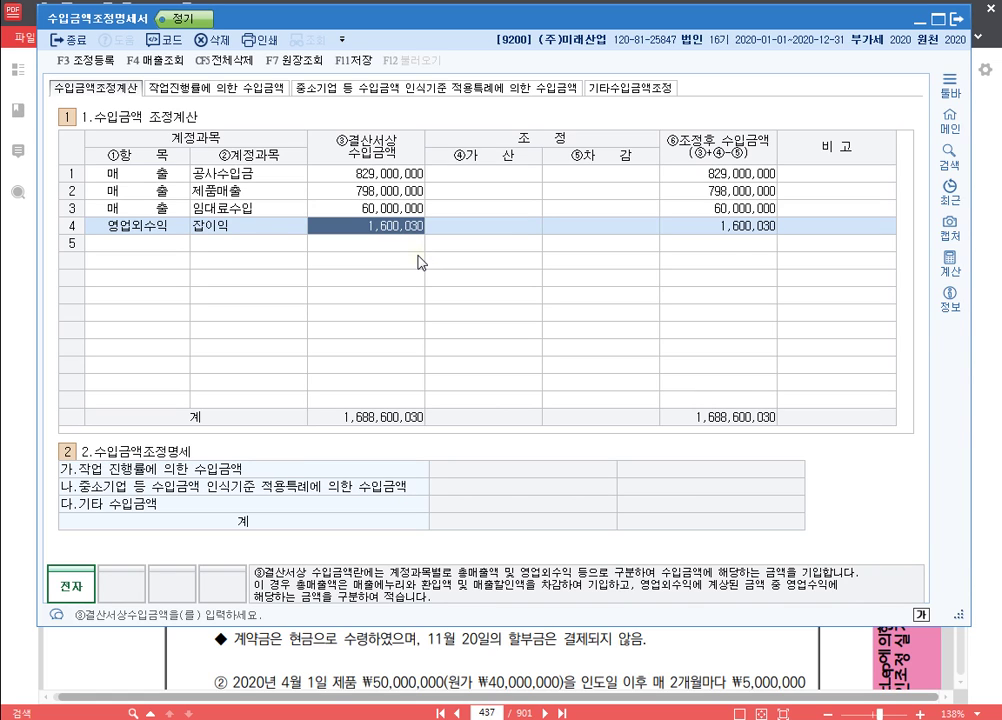
{"action": "type", "text": "16"}
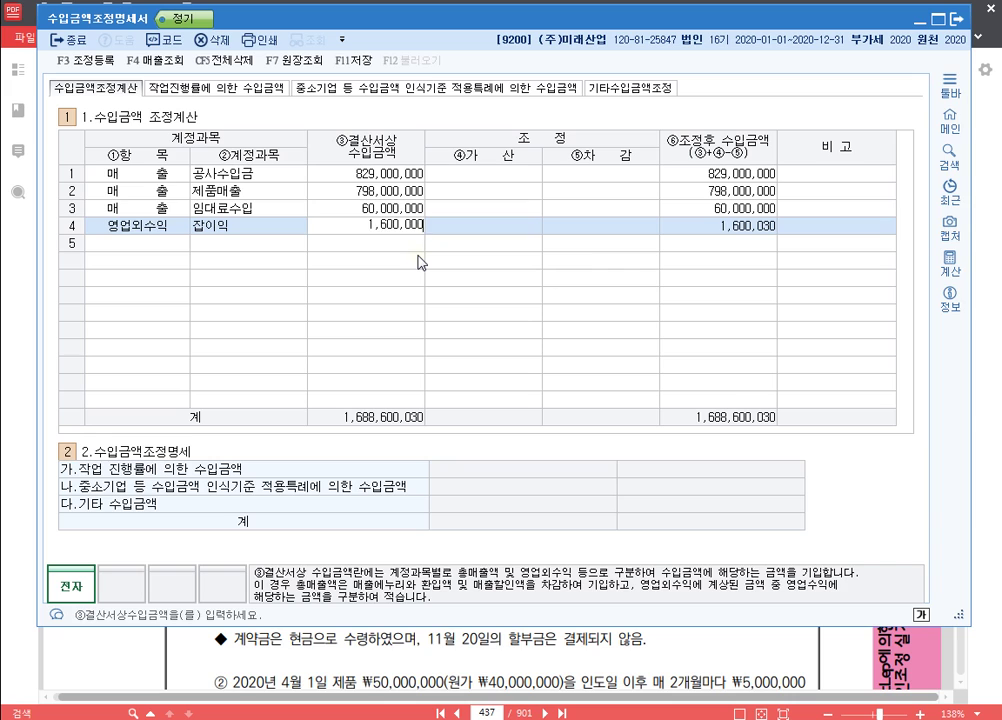
{"action": "key", "text": "Return"}
{"action": "key", "text": "Left"}
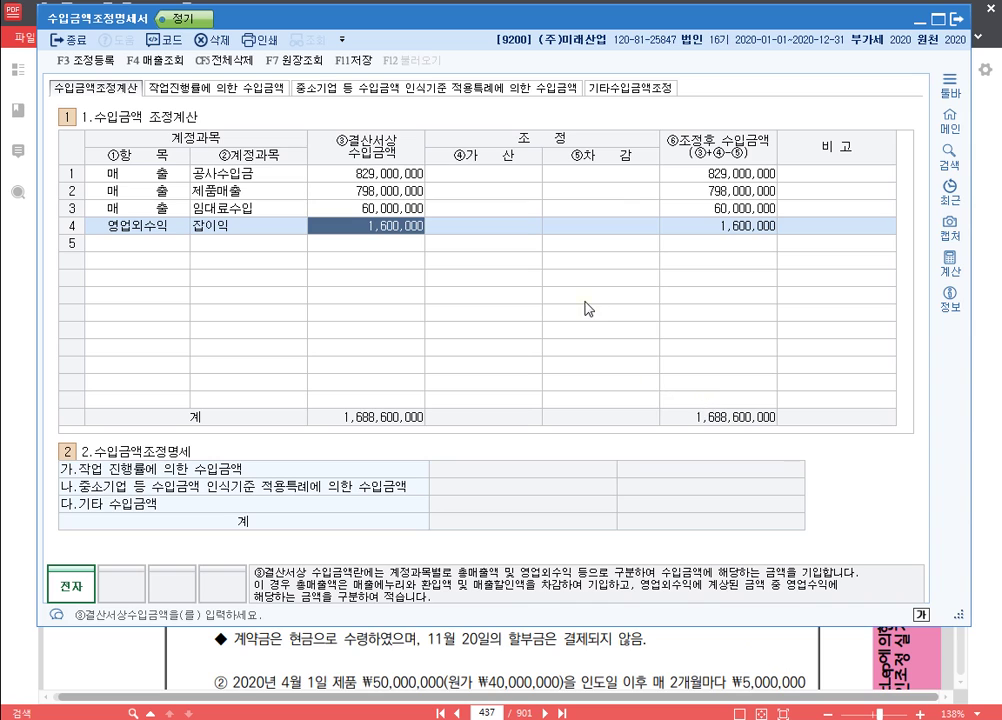
{"action": "left_click", "coordinate": [466, 234]}
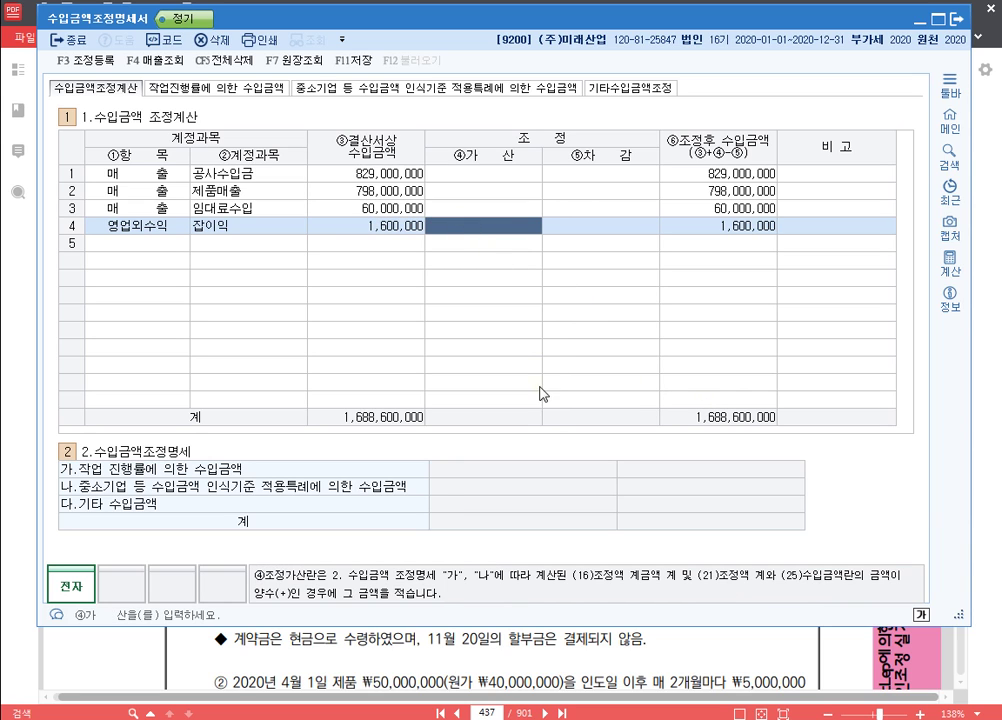
Temporarily outline the 결산서상 수입금액 total in red and the 조정후 수입금액 total in blue with the screen pen
{"action": "key", "text": "F9"}
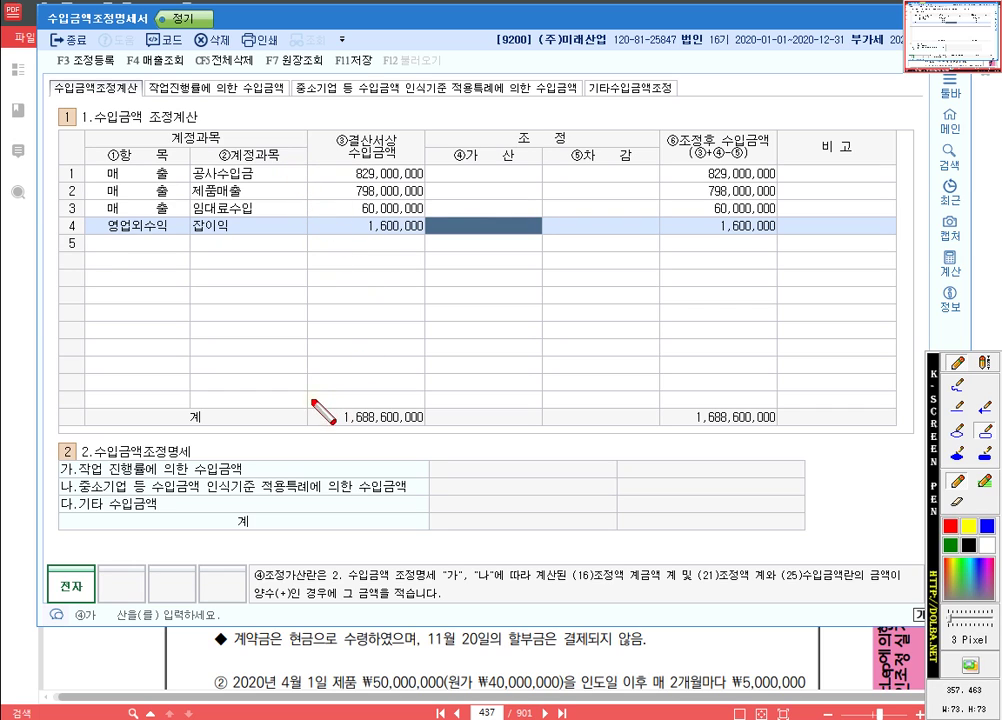
{"action": "mouse_move", "coordinate": [305, 405]}
{"action": "left_mouse_down"}
{"action": "mouse_move", "coordinate": [365, 428]}
{"action": "mouse_move", "coordinate": [431, 433]}
{"action": "left_mouse_up"}
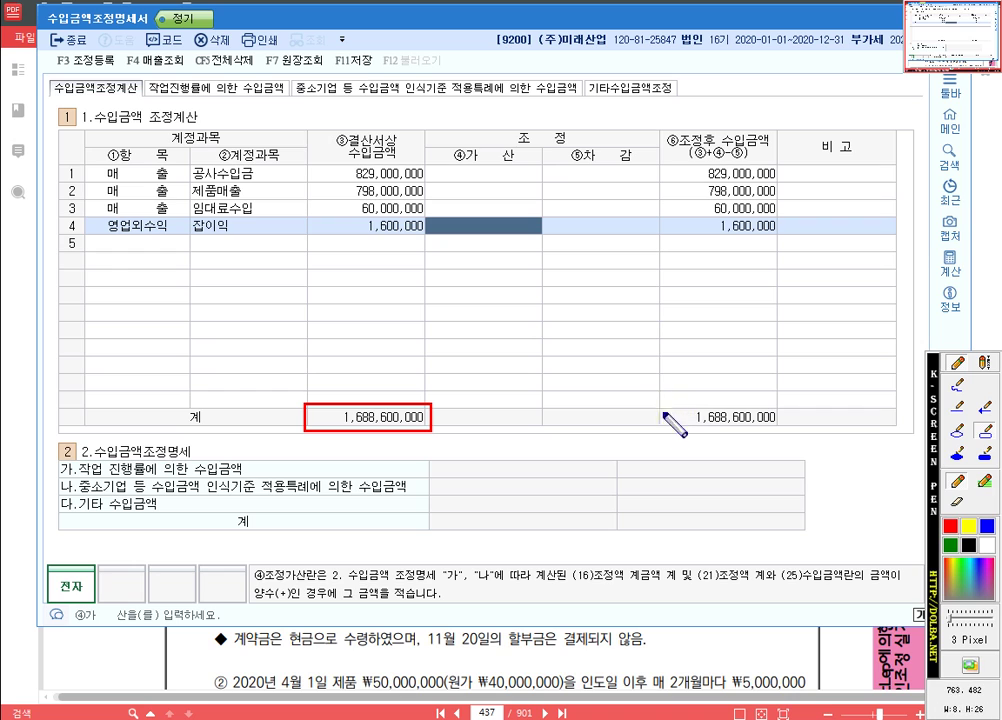
{"action": "left_click_drag", "start_coordinate": [657, 393], "coordinate": [783, 436]}
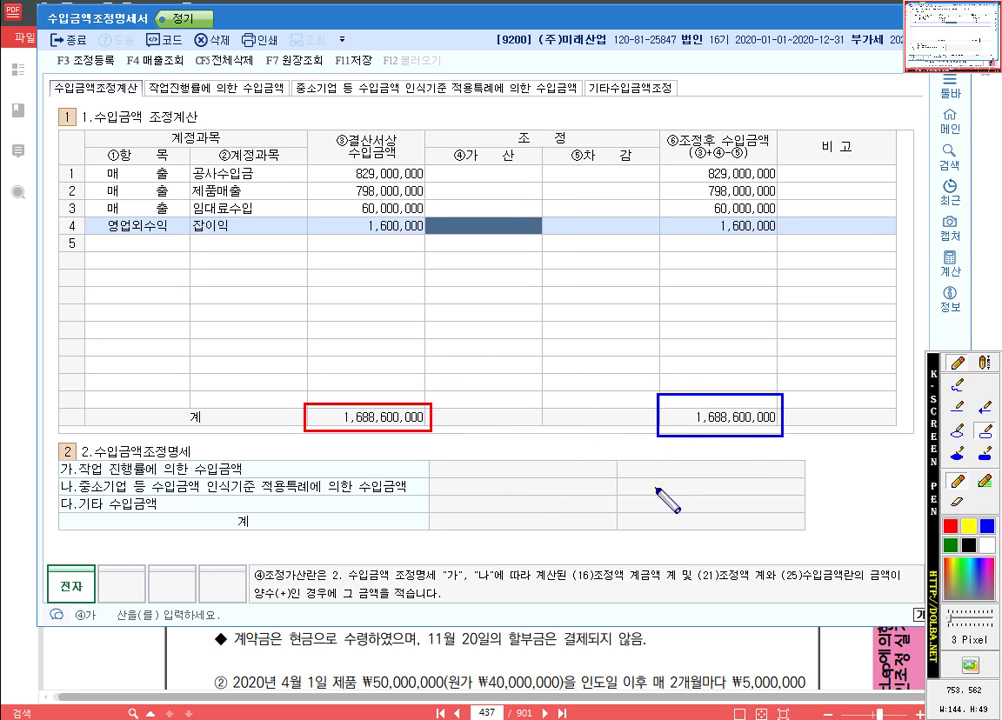
{"action": "key", "text": "Escape"}
Switch to the PDF textbook and review the construction contract table in item 3
{"action": "left_click", "coordinate": [810, 668]}
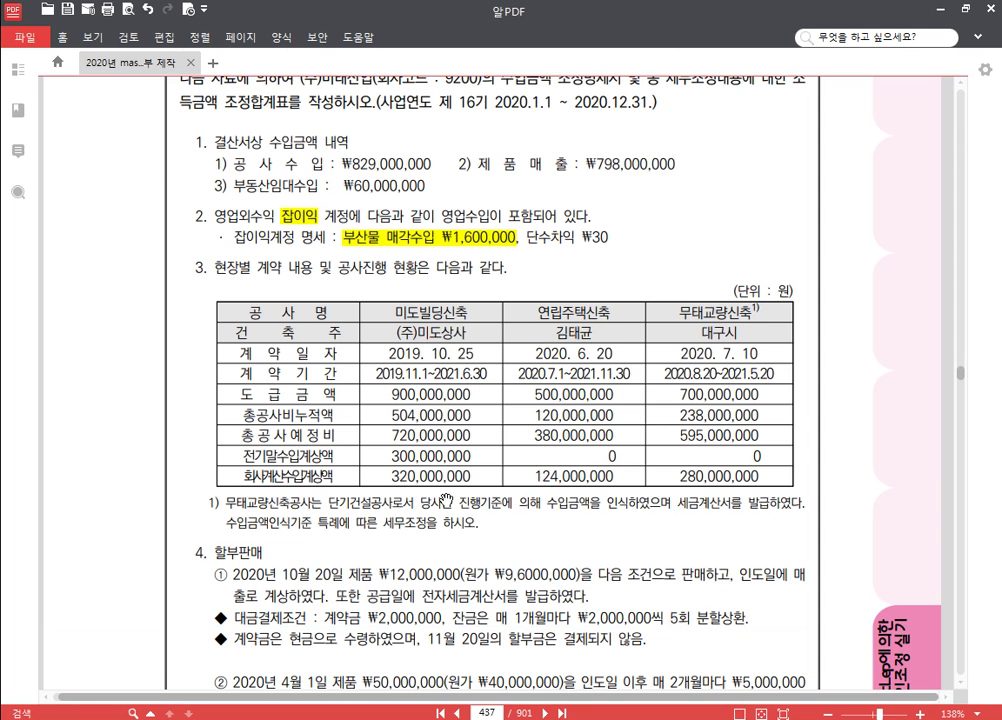
{"action": "scroll", "coordinate": [350, 340], "scroll_direction": "down", "scroll_amount": 1}
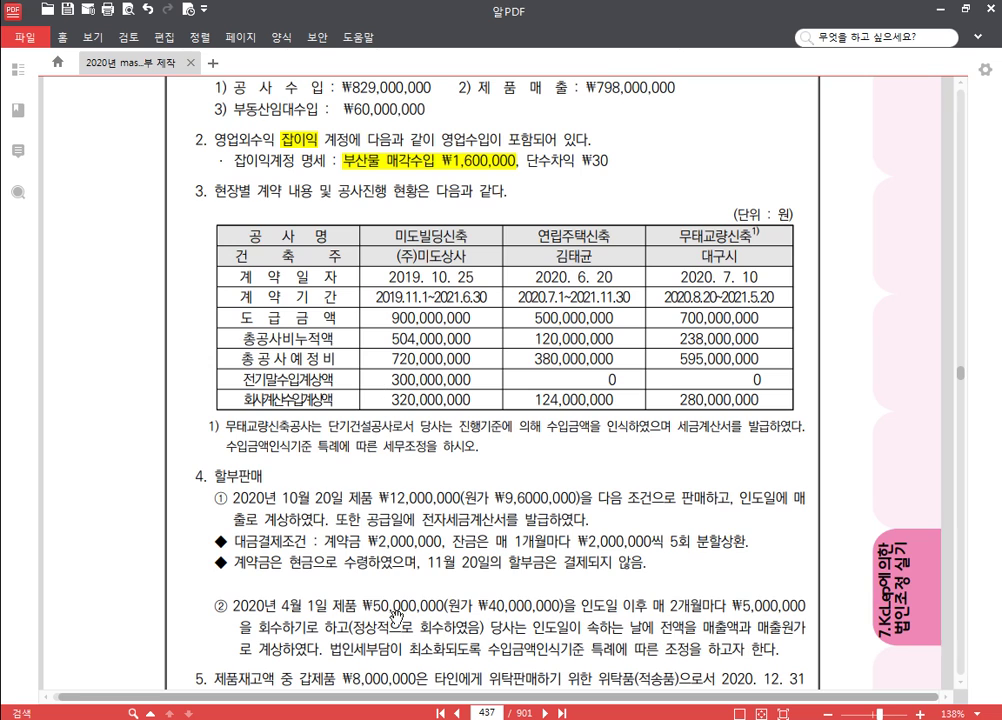
Switch to the Hangul notes and add the line "* 건설공사 : 장기건설공사, 단기건설공사 구분" below the 부산물매출 item, leaving a blank line between
{"action": "key", "text": "alt+Tab"}
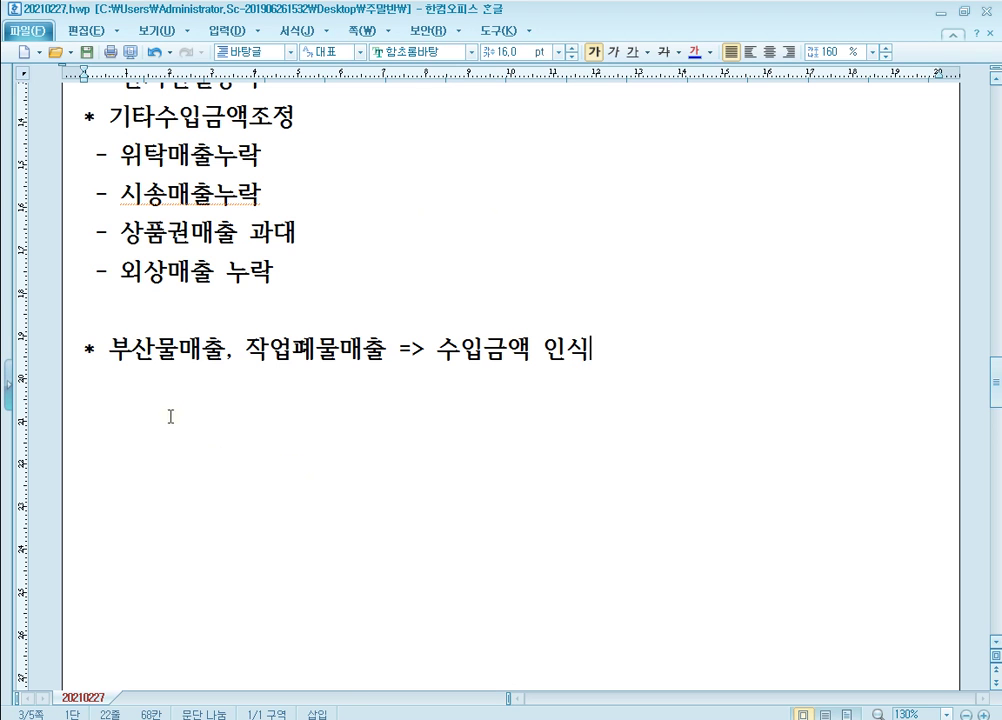
{"action": "key", "text": "Return"}
{"action": "key", "text": "Return"}
{"action": "type", "text": "*"}
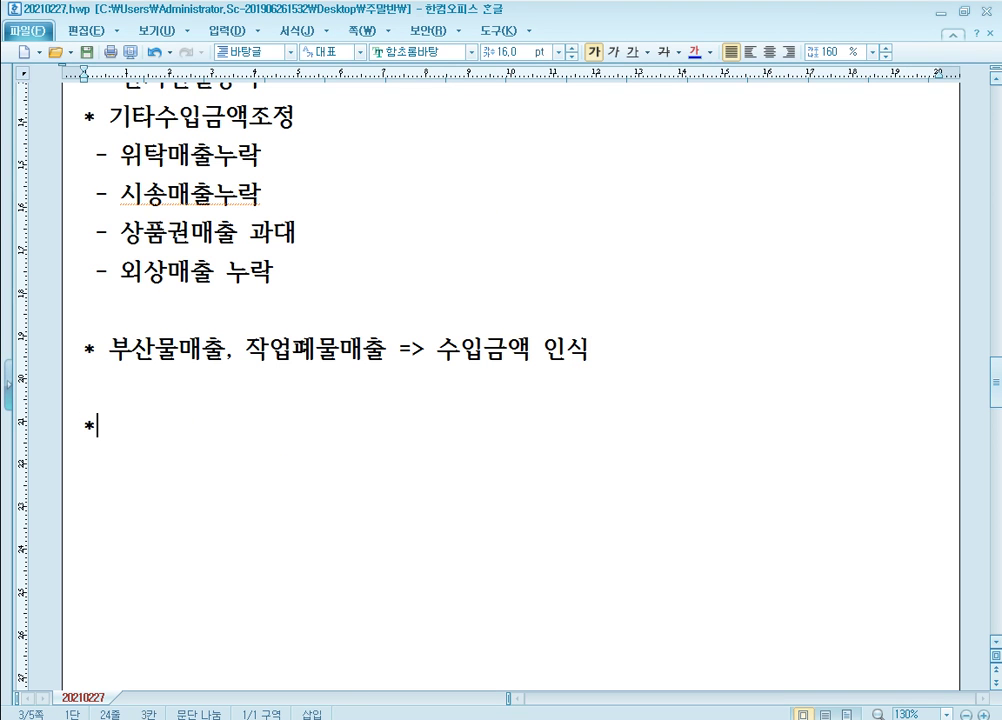
{"action": "type", "text": " 공사"}
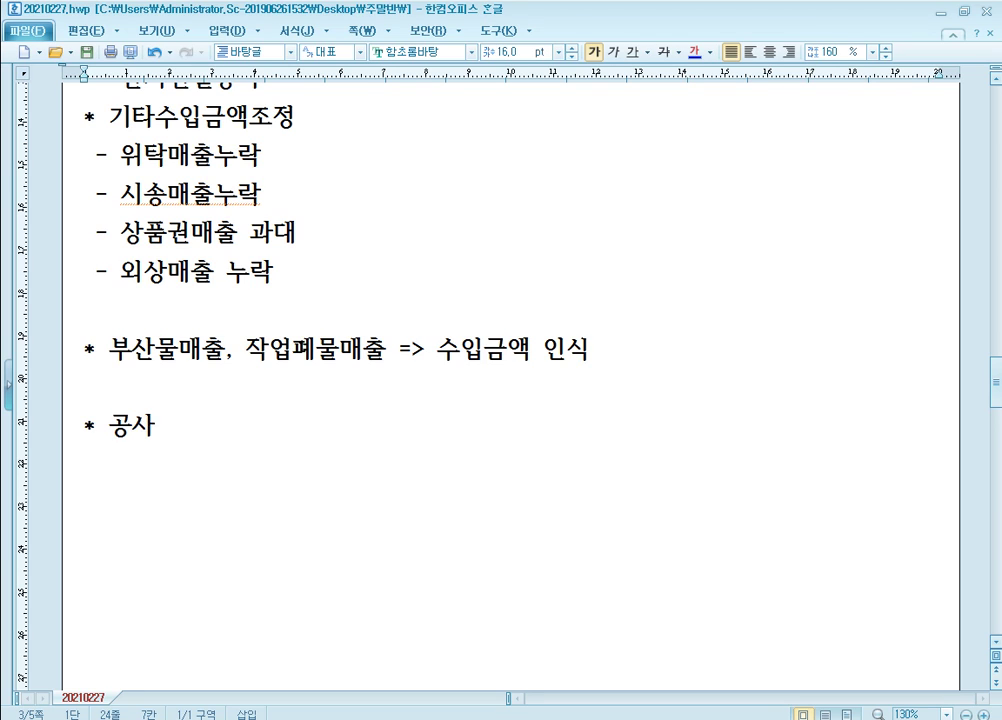
{"action": "key", "text": "BackSpace"}
{"action": "key", "text": "BackSpace"}
{"action": "key", "text": "BackSpace"}
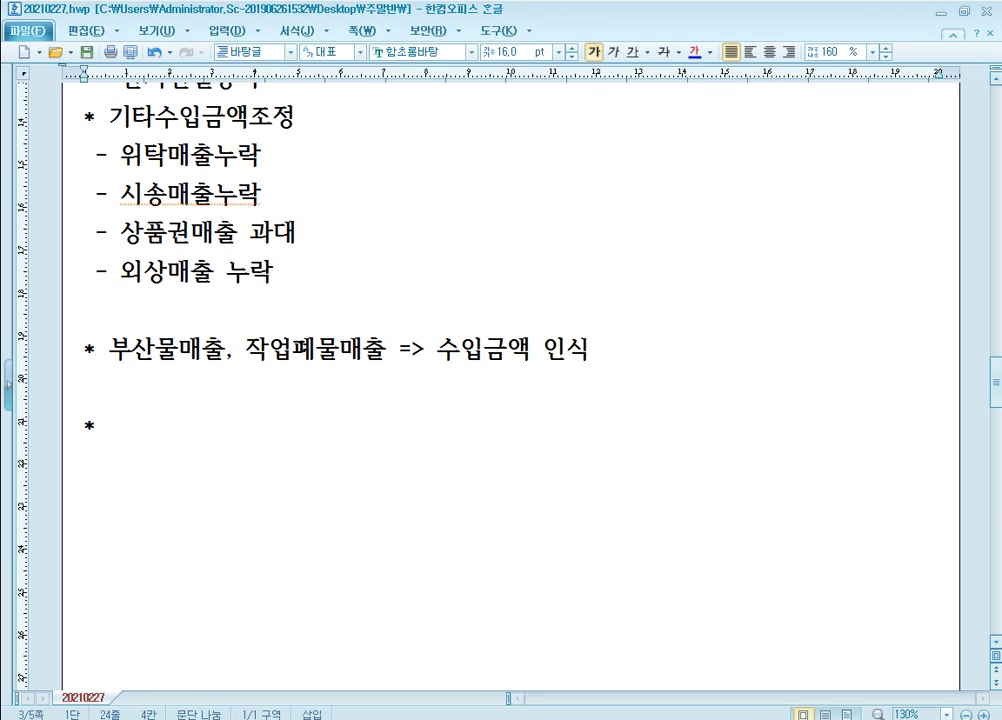
{"action": "type", "text": "건설공사 : "}
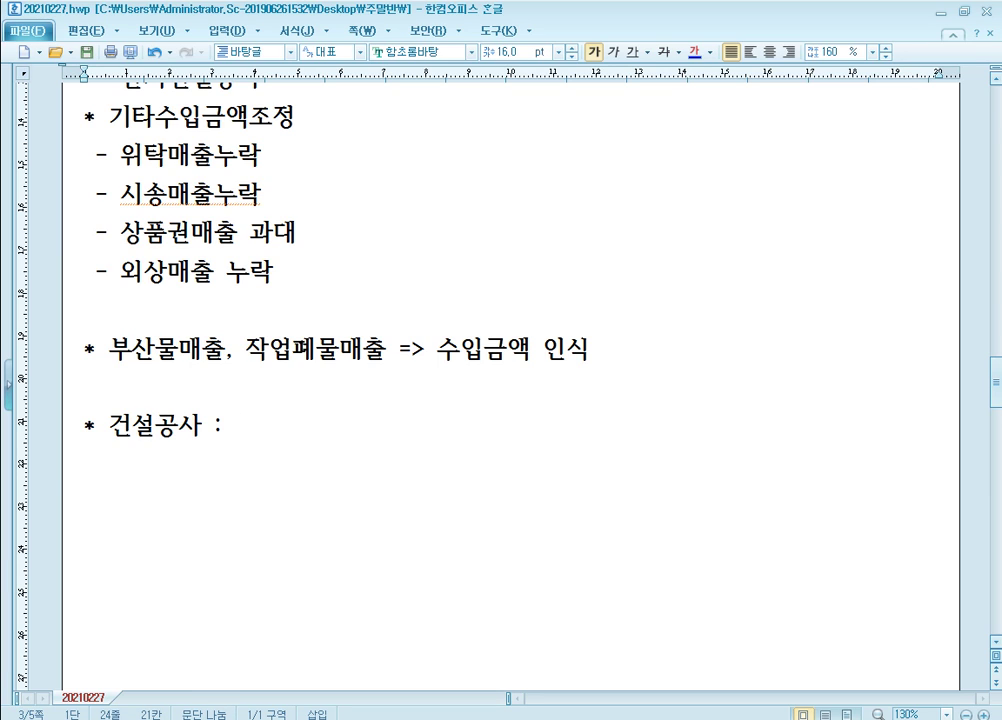
{"action": "type", "text": "장기"}
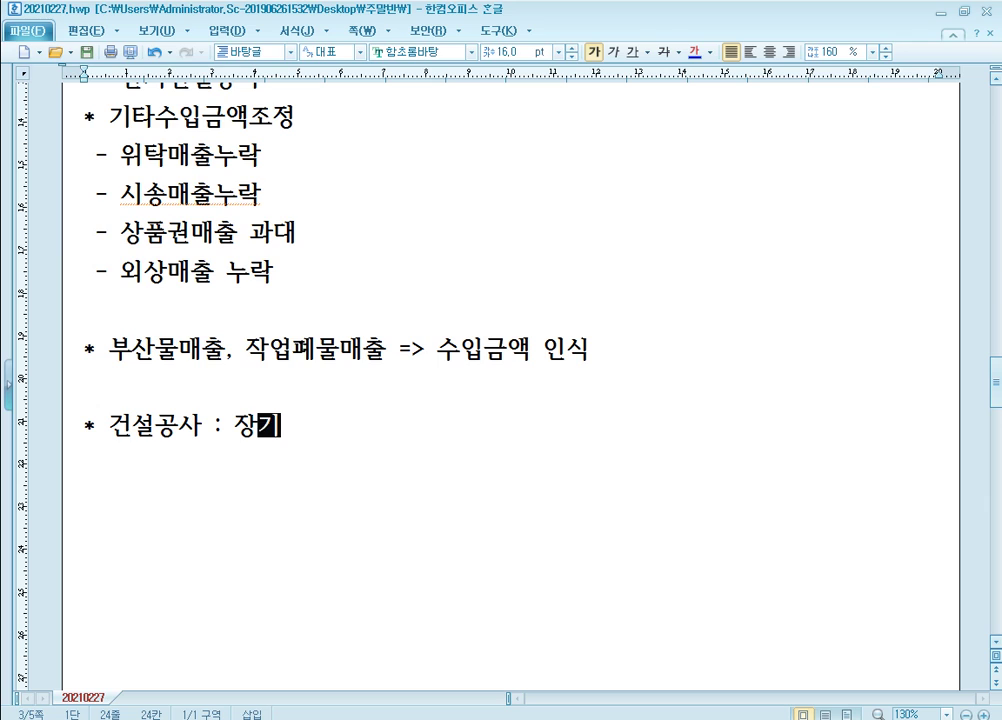
{"action": "type", "text": "건설공사"}
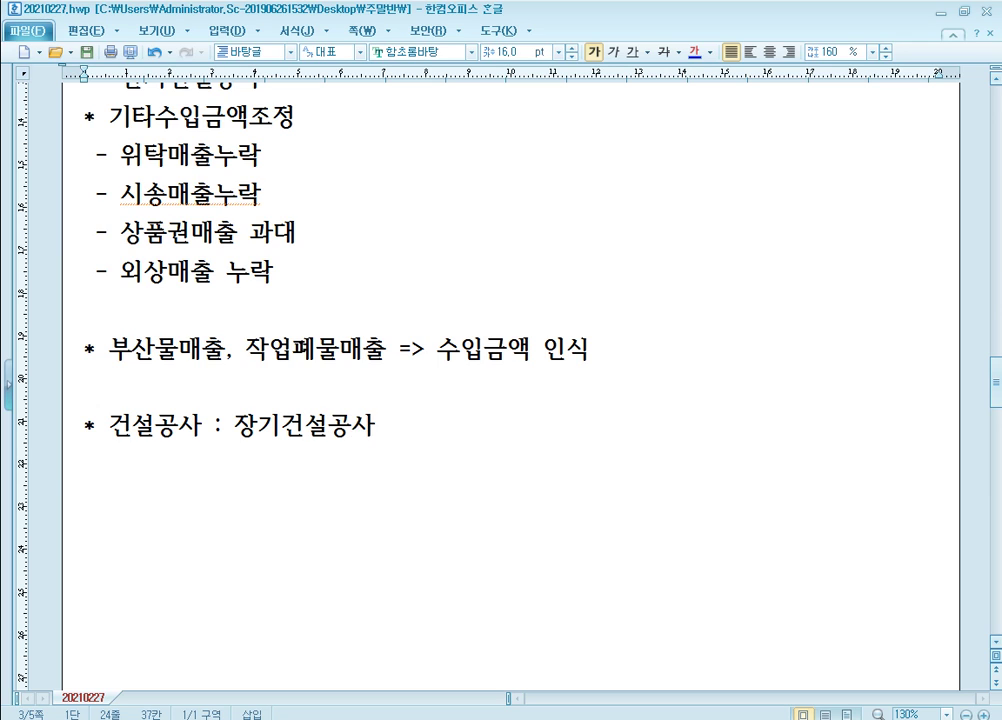
{"action": "type", "text": ", 단기"}
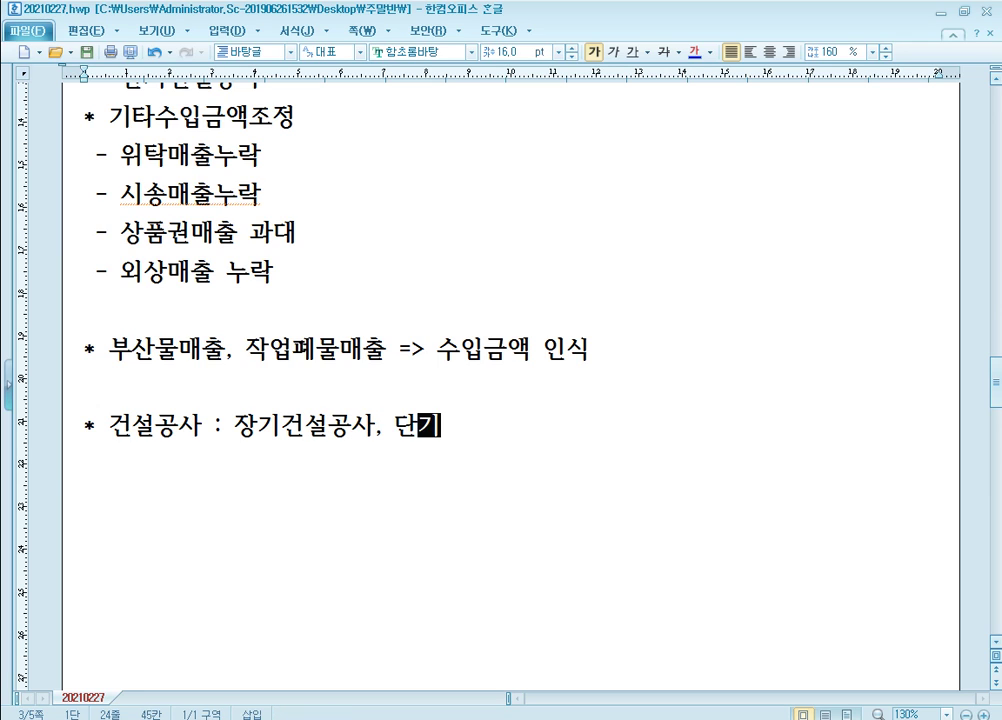
{"action": "type", "text": "건ㅅ설공사 구"}
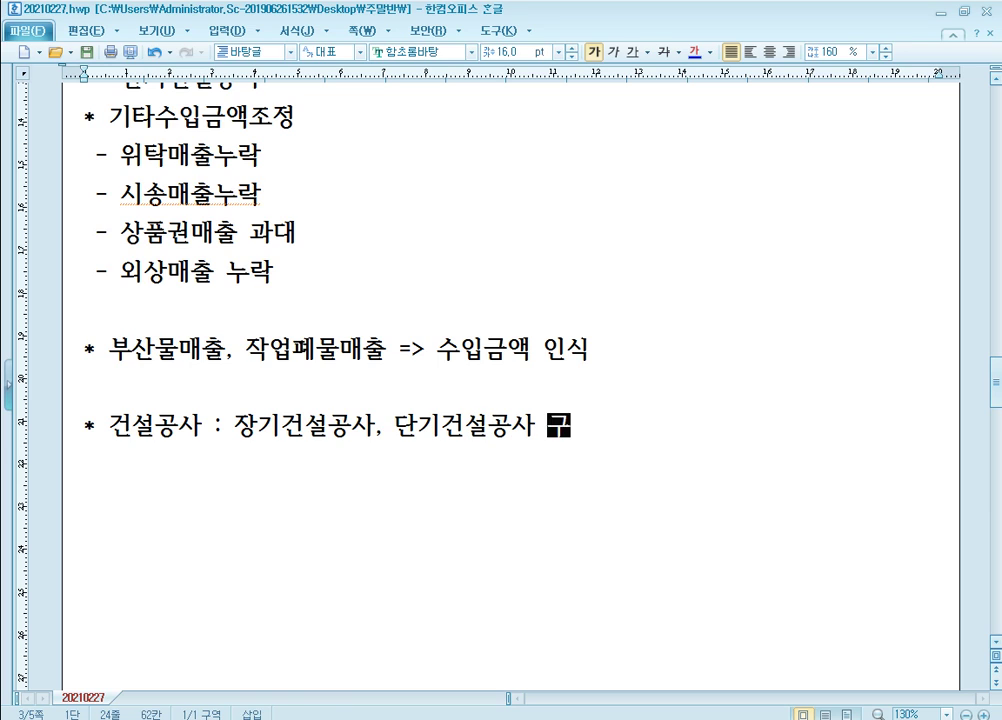
{"action": "type", "text": "ㅂㄴ"}
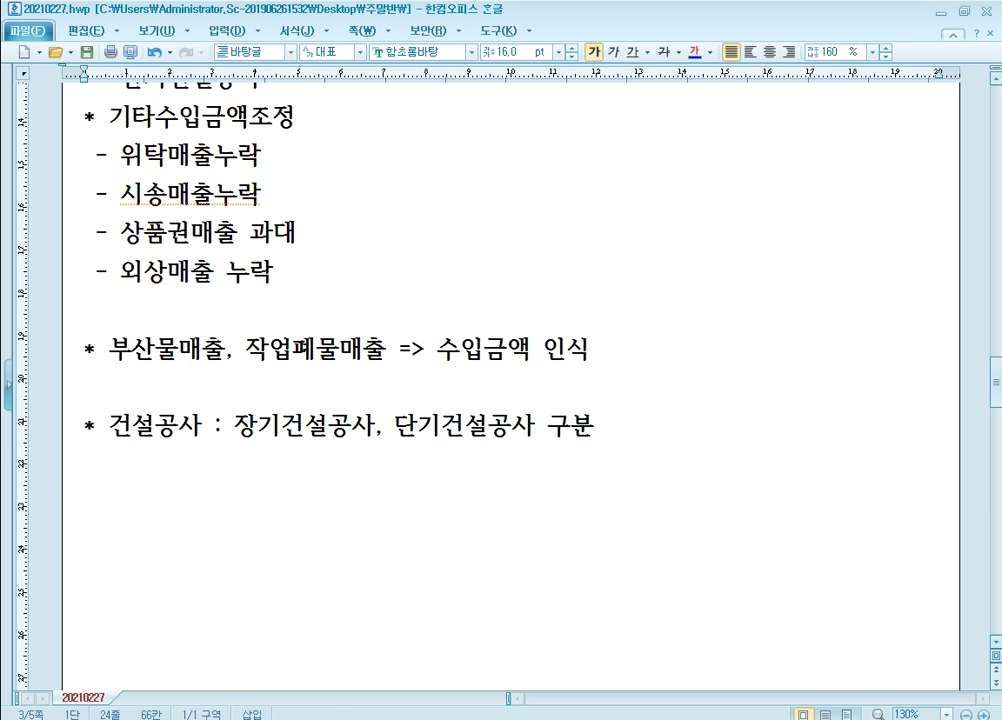
Underline "장기건설공사," in the 건설공사 line and add "(진행기준)" beneath it
{"action": "left_click_drag", "start_coordinate": [235, 432], "coordinate": [383, 434]}
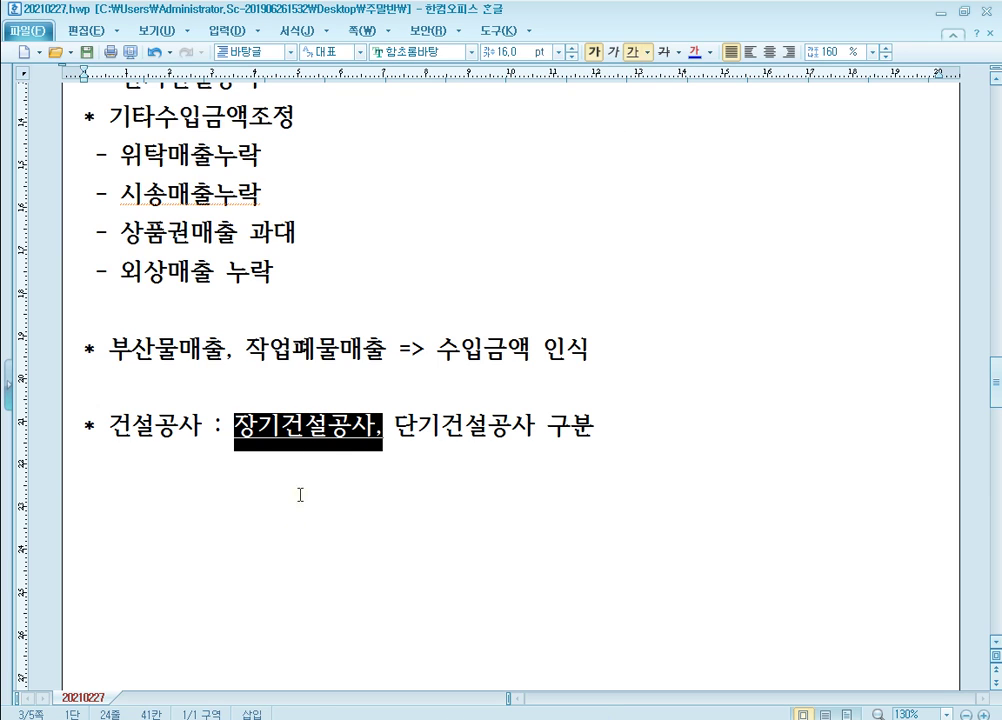
{"action": "key", "text": "ctrl+u"}
{"action": "key", "text": "End"}
{"action": "key", "text": "Return"}
{"action": "type", "text": "("}
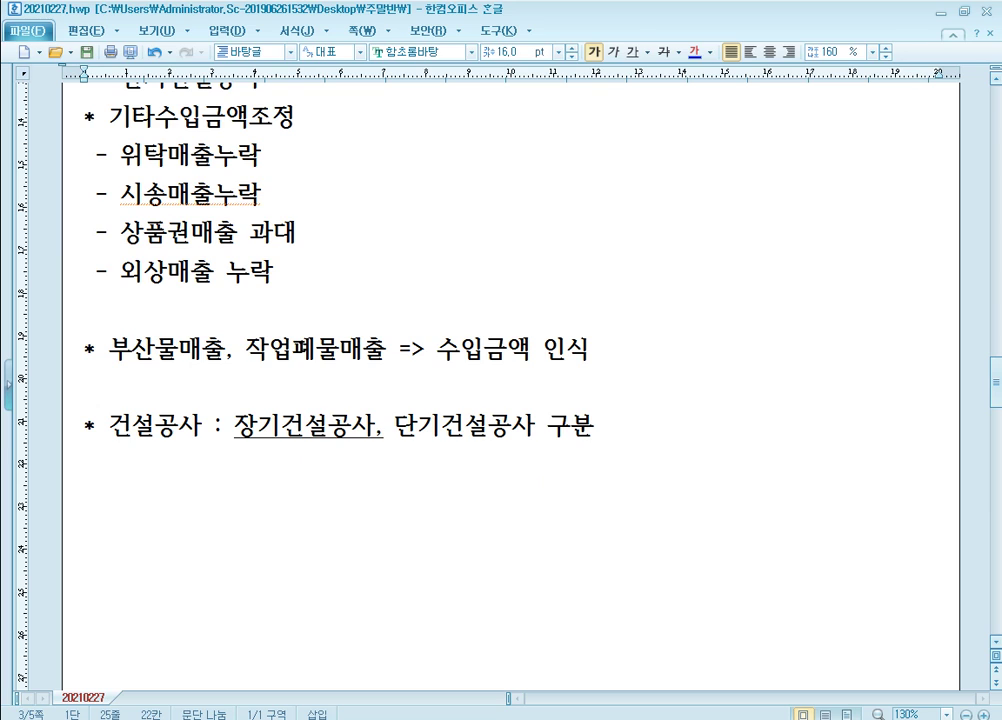
{"action": "type", "text": "진행기준)"}
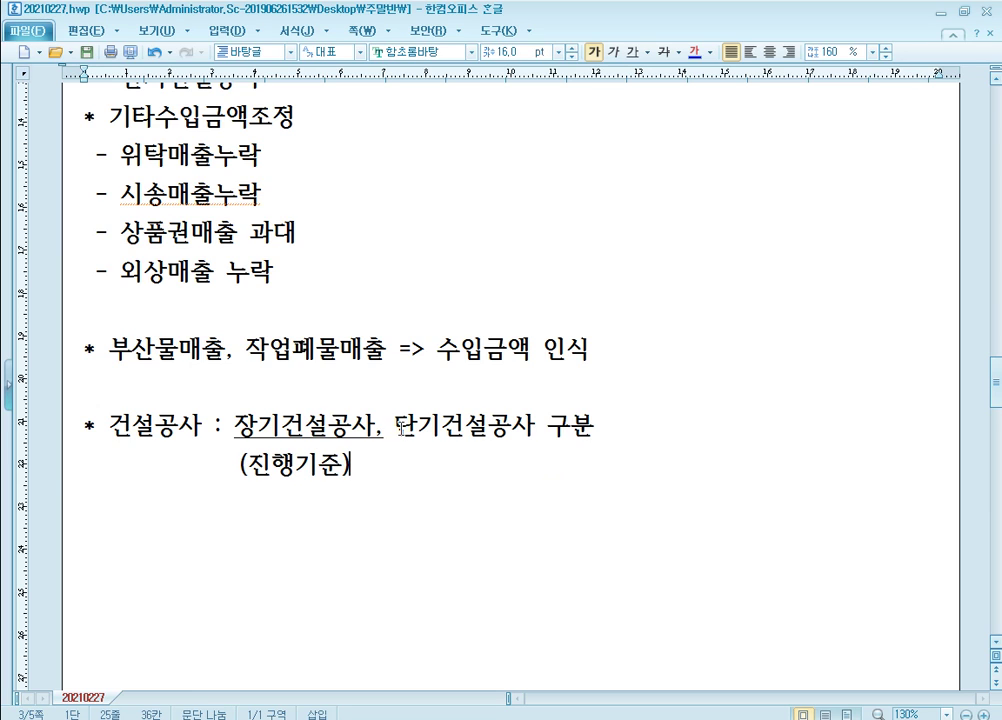
Underline "단기건설공사" and add "(완성기준)" beneath it, spaced to line up under the term
{"action": "left_click_drag", "start_coordinate": [396, 428], "coordinate": [527, 427]}
{"action": "left_click", "coordinate": [633, 51]}
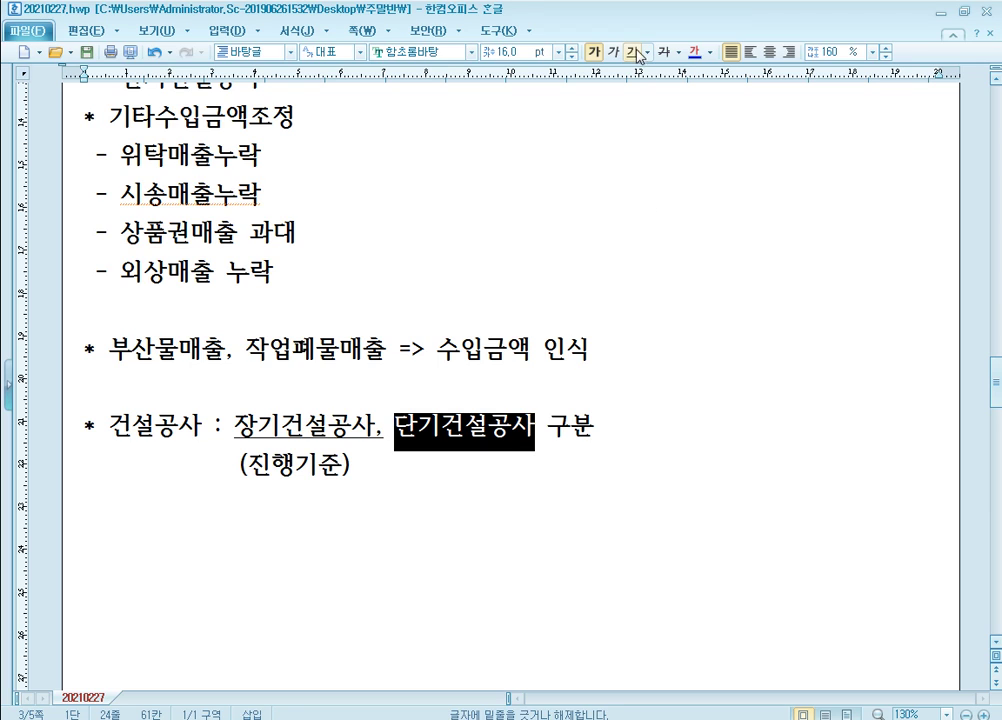
{"action": "left_click", "coordinate": [483, 463]}
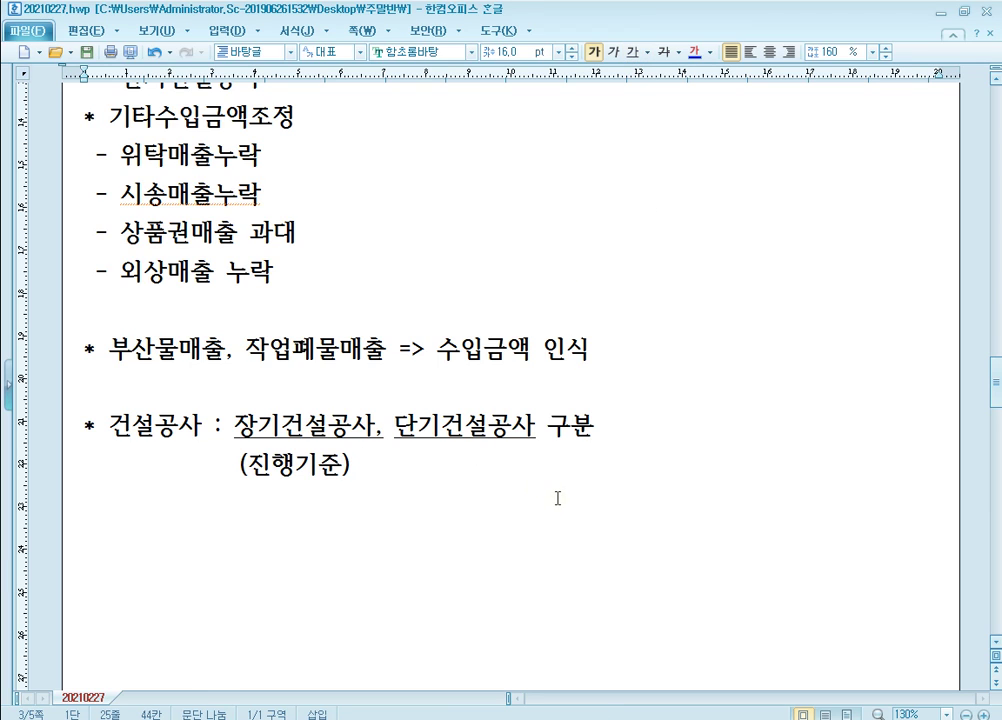
{"action": "type", "text": "(완"}
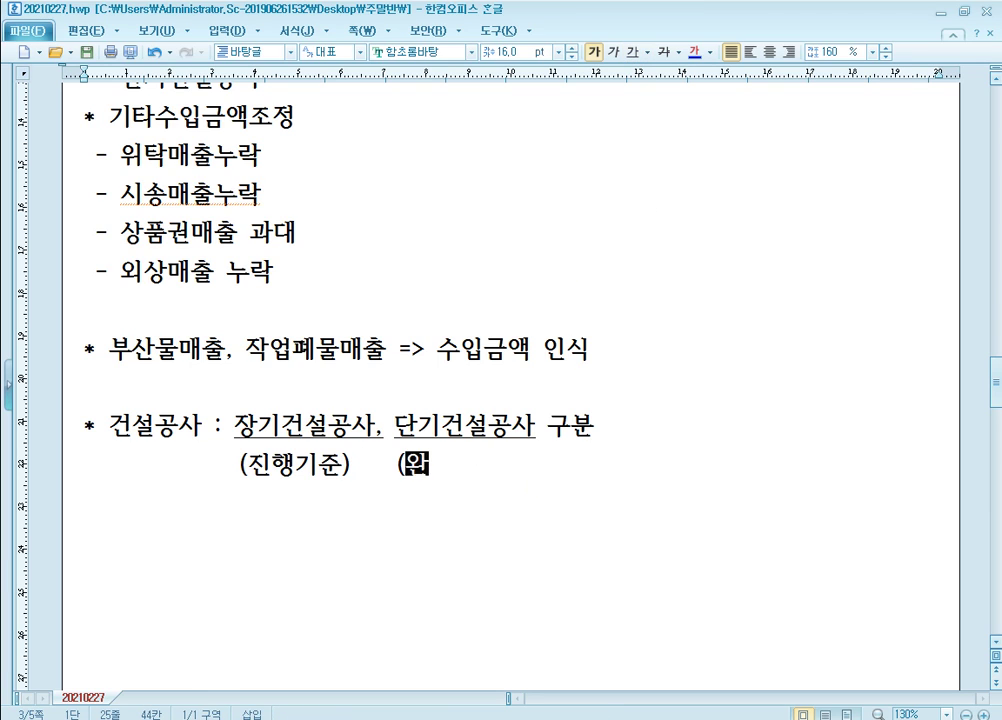
{"action": "type", "text": "성기주ㄴ)"}
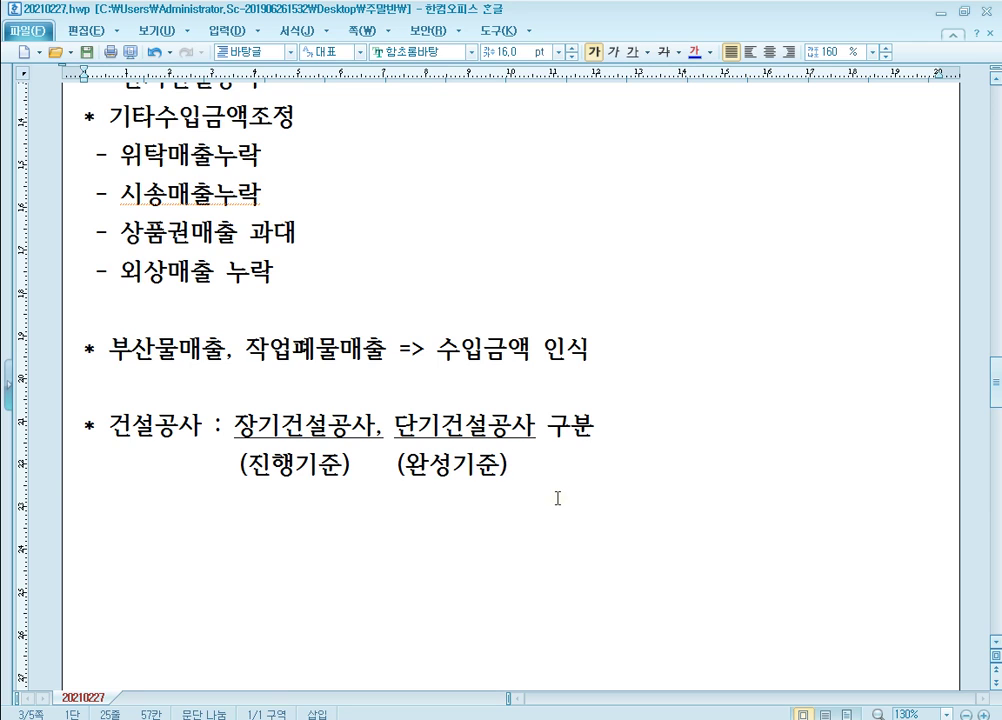
{"action": "key", "text": "Left"}
{"action": "key", "text": "Left"}
{"action": "key", "text": "Left"}
{"action": "key", "text": "Left"}
{"action": "key", "text": "Left"}
{"action": "key", "text": "Left"}
{"action": "key", "text": "Left"}
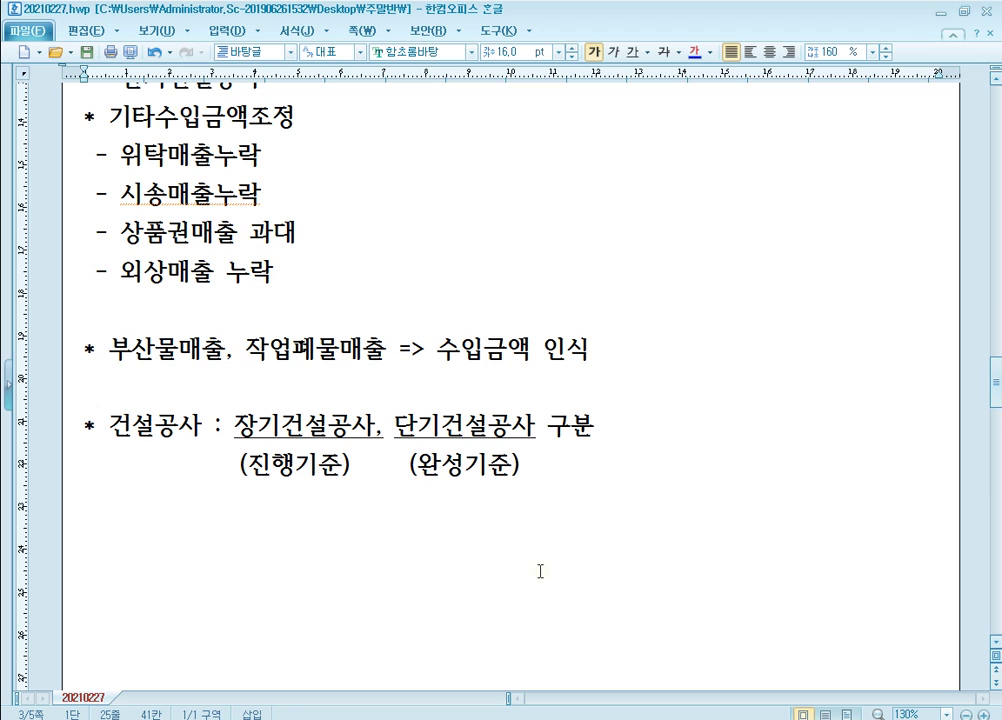
Switch to the PDF textbook and highlight "수입금액인식기준 특례" in footnote 1) below the construction contract table
{"action": "scroll", "coordinate": [393, 428], "scroll_direction": "down", "scroll_amount": 3}
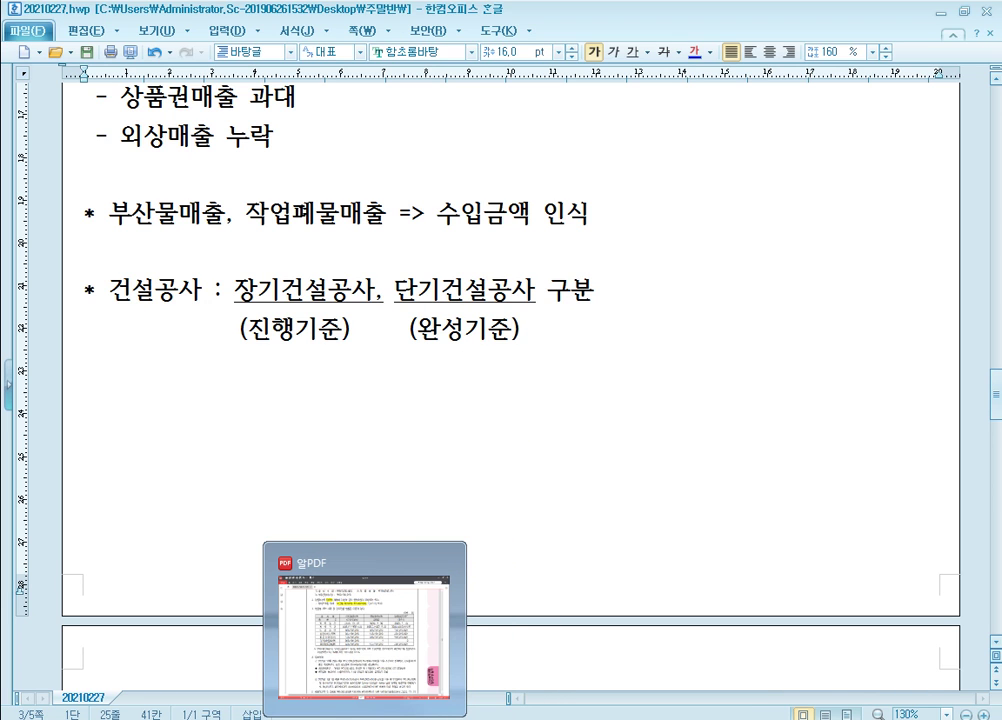
{"action": "left_click", "coordinate": [364, 630]}
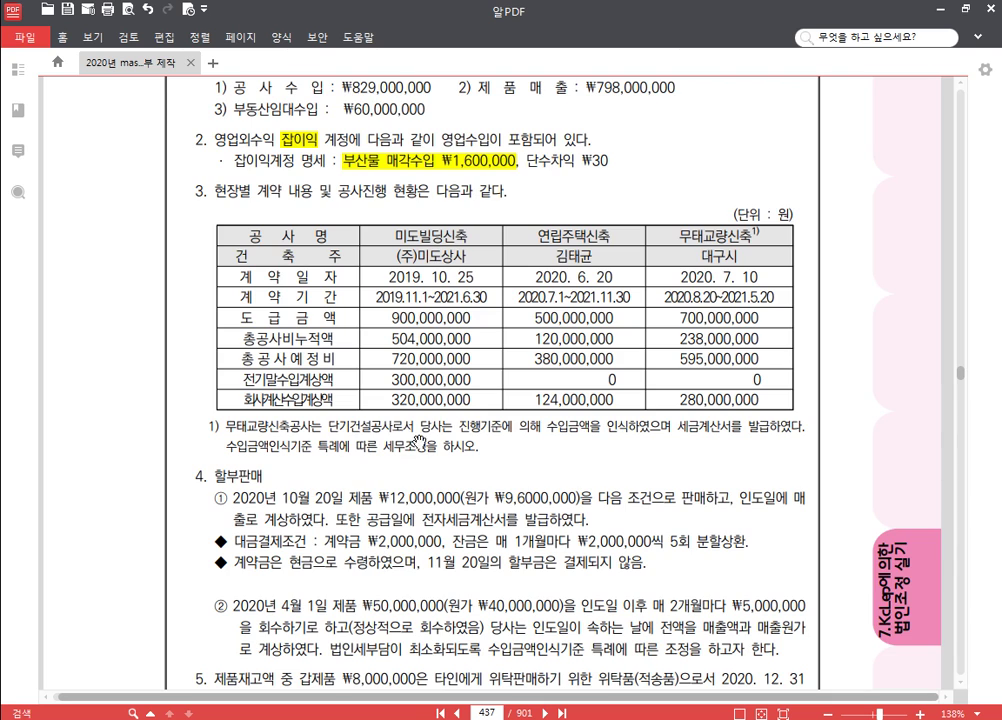
{"action": "scroll", "coordinate": [342, 222], "scroll_direction": "down", "scroll_amount": 3}
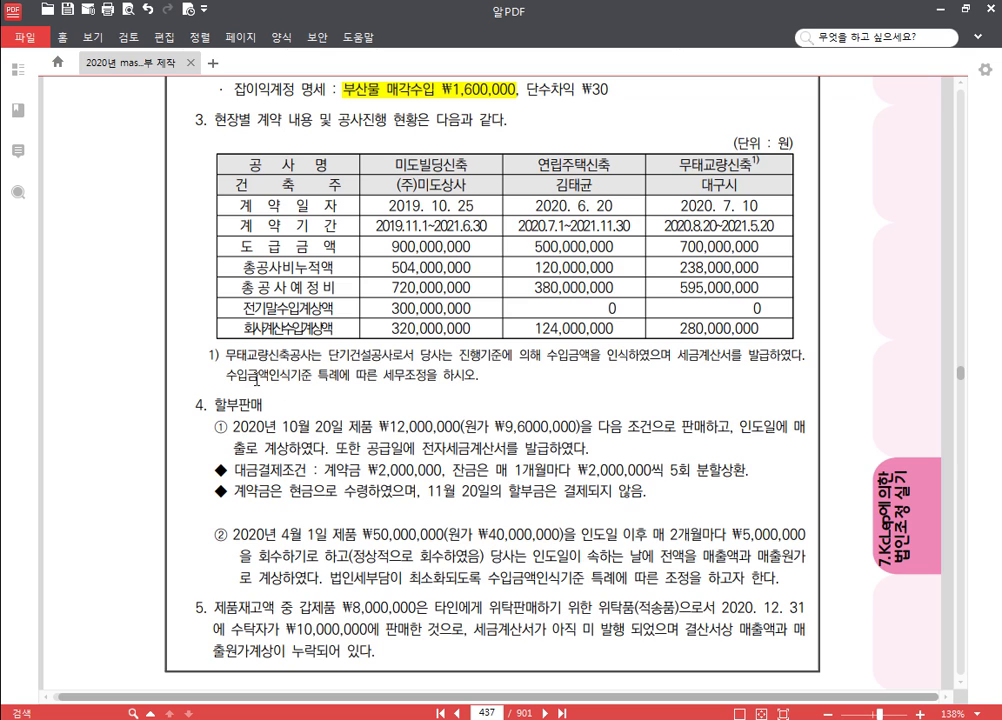
{"action": "left_click_drag", "start_coordinate": [229, 374], "coordinate": [337, 377]}
{"action": "left_click", "coordinate": [348, 354]}
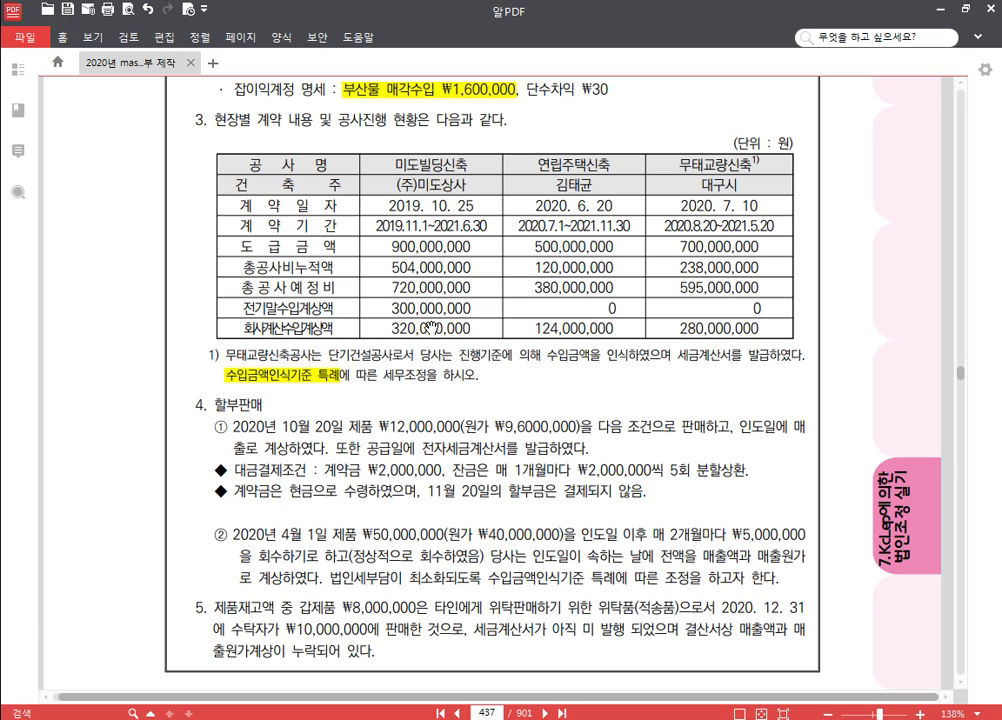
Review the 법인세법 rules for 단기건설 on page 436, temporarily boxing the note that allows 신고조정 to the 완성(인도)기준
{"action": "scroll", "coordinate": [388, 290], "scroll_direction": "up", "scroll_amount": 10}
{"action": "scroll", "coordinate": [503, 360], "scroll_direction": "up", "scroll_amount": 6}
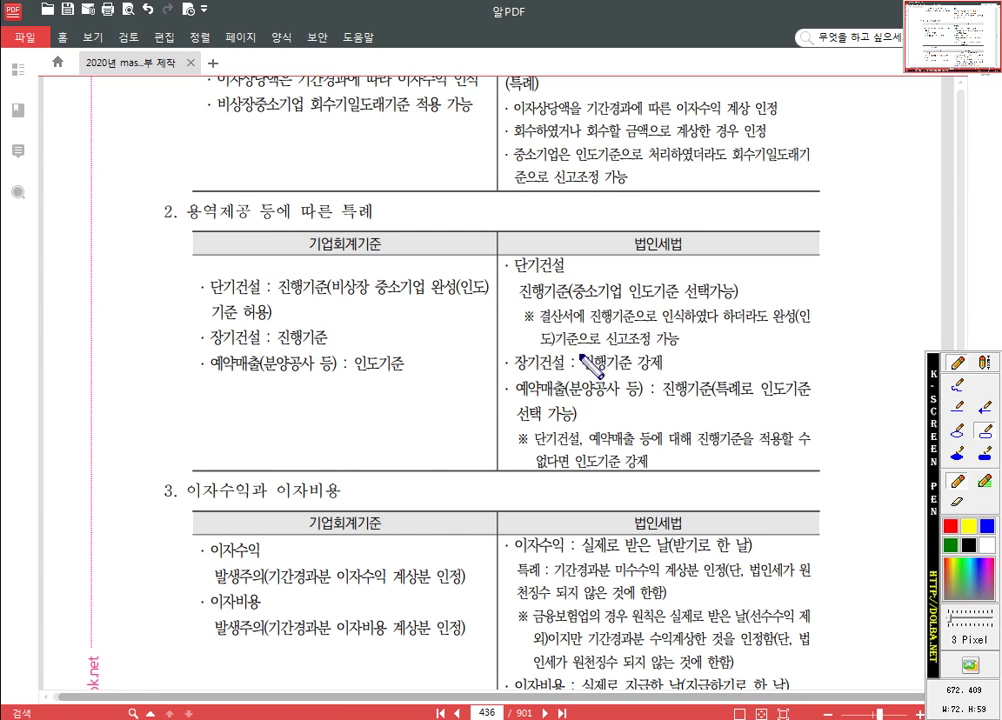
{"action": "left_click_drag", "start_coordinate": [518, 304], "coordinate": [823, 347]}
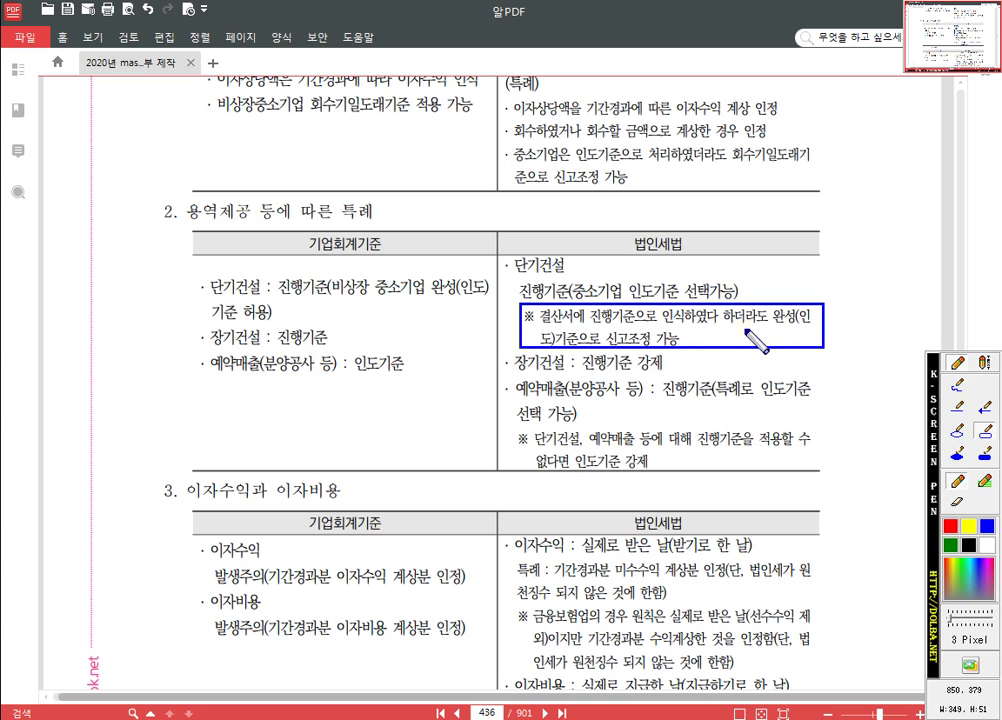
{"action": "left_click", "coordinate": [645, 367]}
{"action": "key", "text": "Escape"}
Review the contract table on page 437, temporarily boxing 미도빌딩신축's two cost figures in blue and its two revenue figures in red
{"action": "scroll", "coordinate": [593, 329], "scroll_direction": "down", "scroll_amount": 10}
{"action": "scroll", "coordinate": [500, 400], "scroll_direction": "up", "scroll_amount": 1}
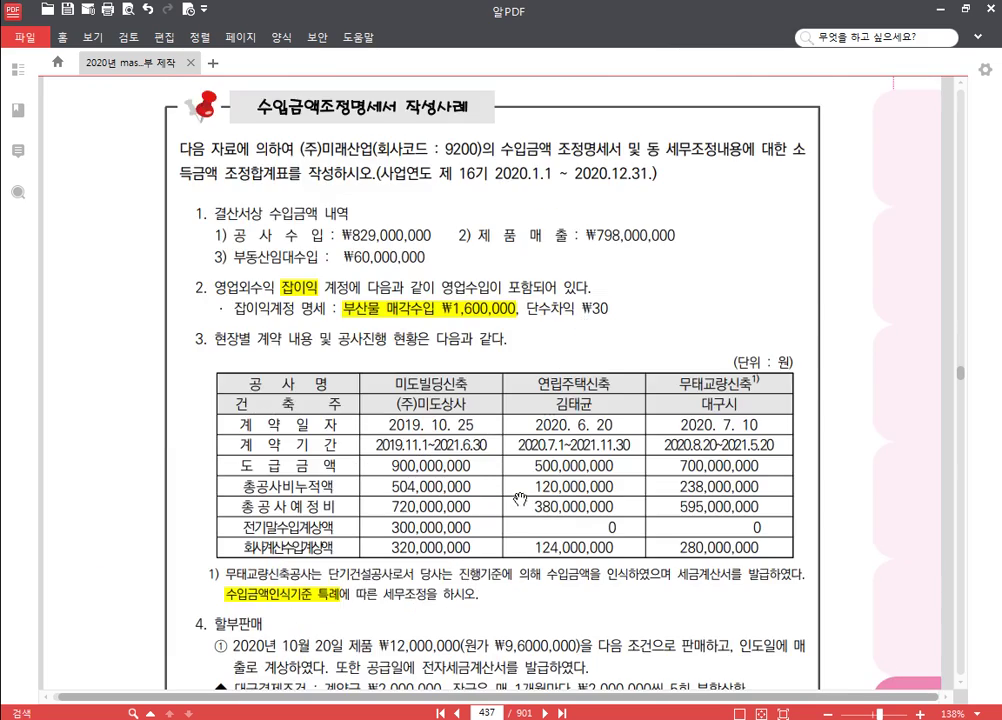
{"action": "scroll", "coordinate": [411, 461], "scroll_direction": "down", "scroll_amount": 1}
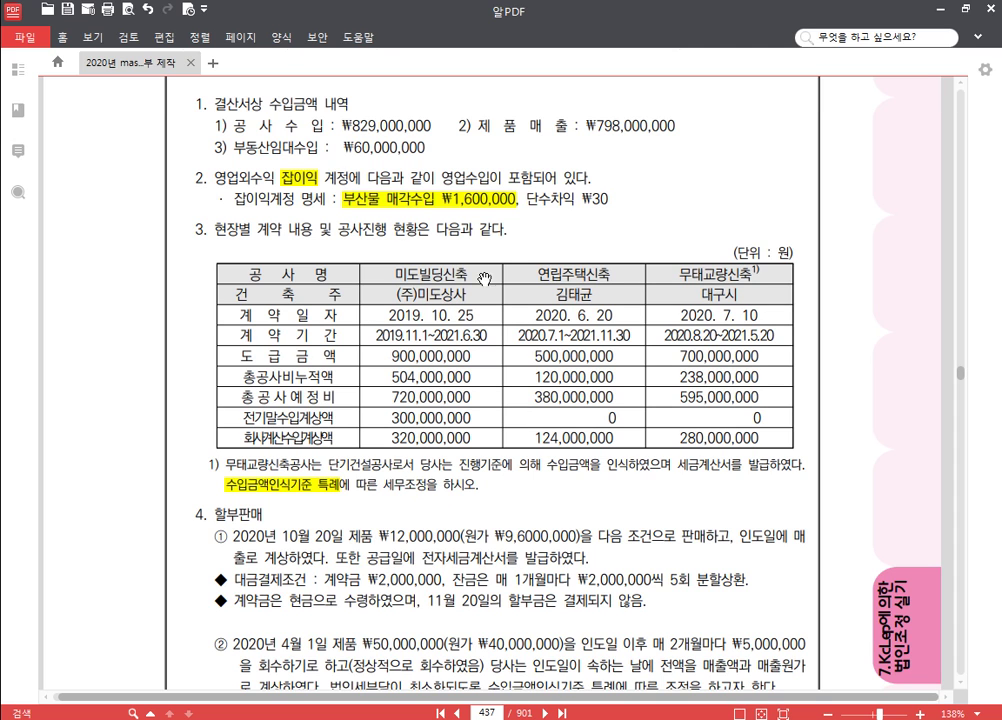
{"action": "scroll", "coordinate": [524, 334], "scroll_direction": "down", "scroll_amount": 1}
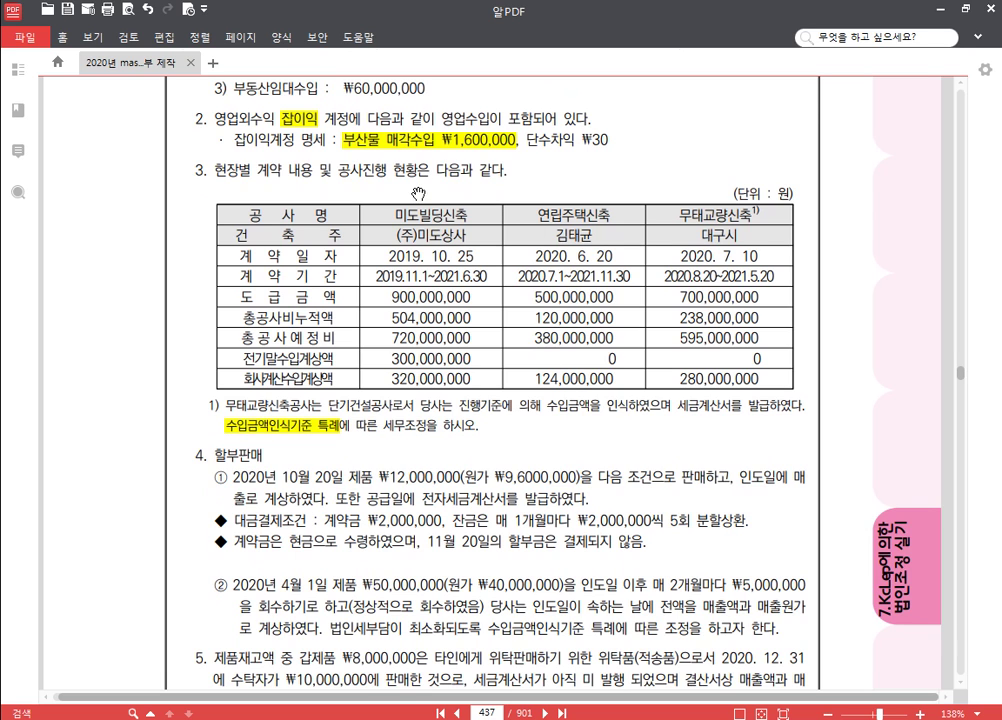
{"action": "scroll", "coordinate": [437, 368], "scroll_direction": "down", "scroll_amount": 1}
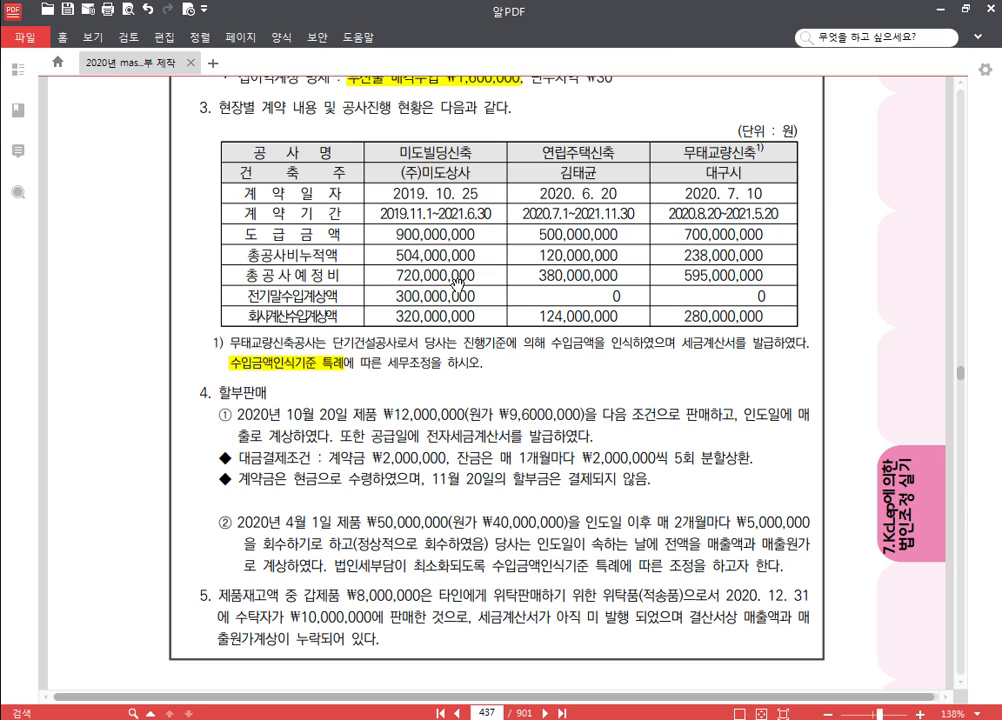
{"action": "key", "text": "ctrl+F1"}
{"action": "left_click_drag", "start_coordinate": [373, 247], "coordinate": [499, 285]}
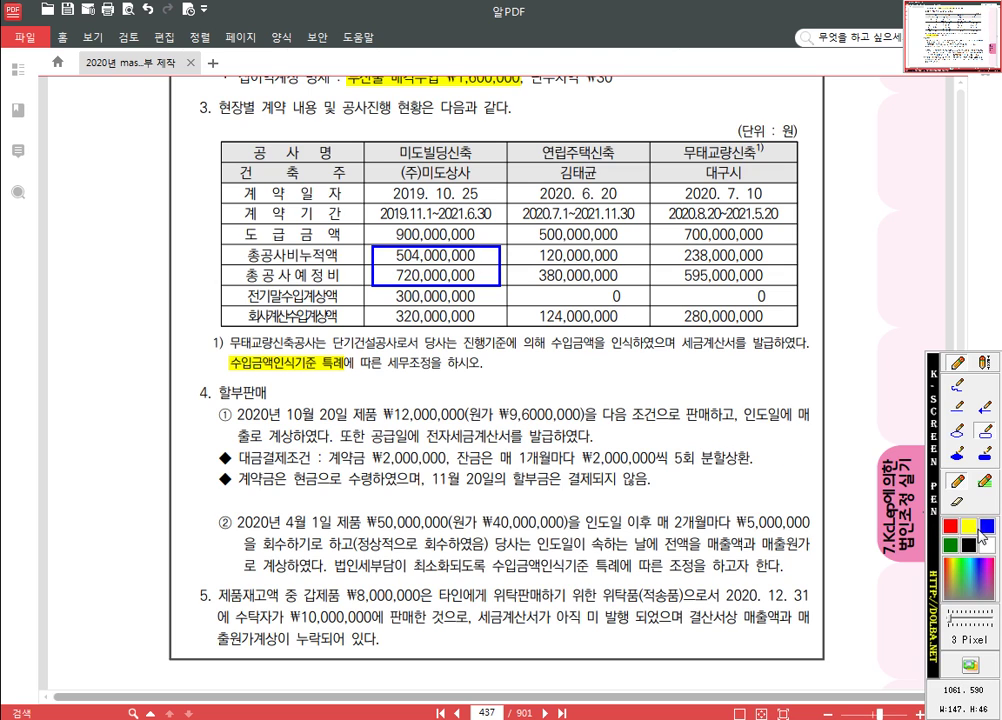
{"action": "left_click", "coordinate": [951, 528]}
{"action": "left_click_drag", "start_coordinate": [378, 289], "coordinate": [496, 328]}
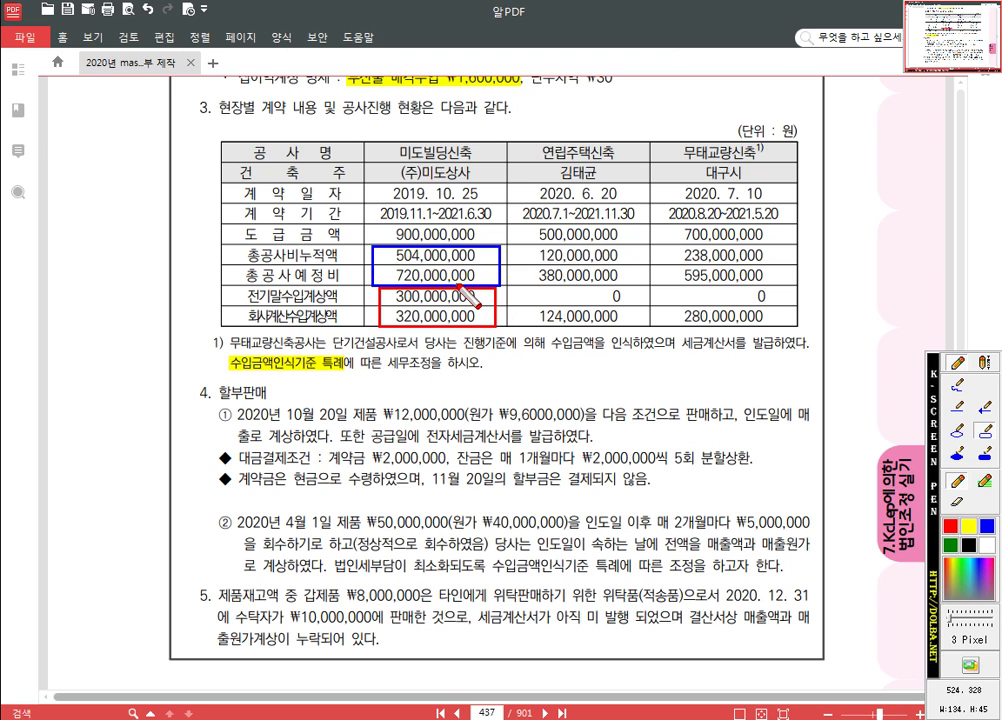
{"action": "key", "text": "Escape"}
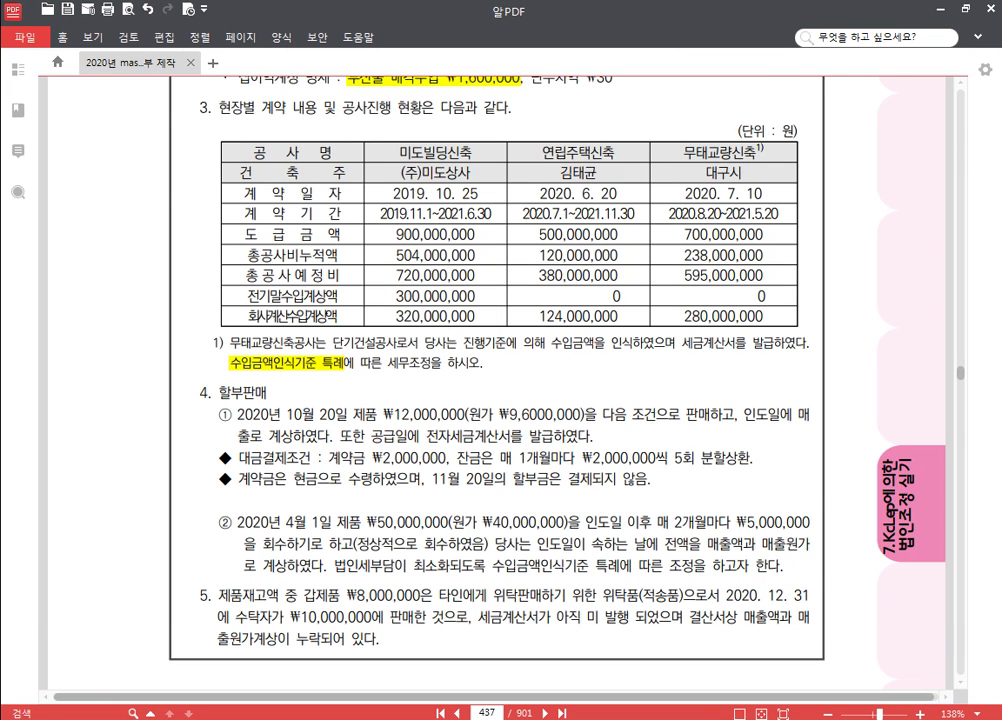
Switch to 수입금액조정명세서 and, under 작업진행률에 의한 수입금액, enter 공사명 미도빌딩신축, 도급자 (주)미도상사 and 도급금액 900,000,000
{"action": "left_click", "coordinate": [445, 719]}
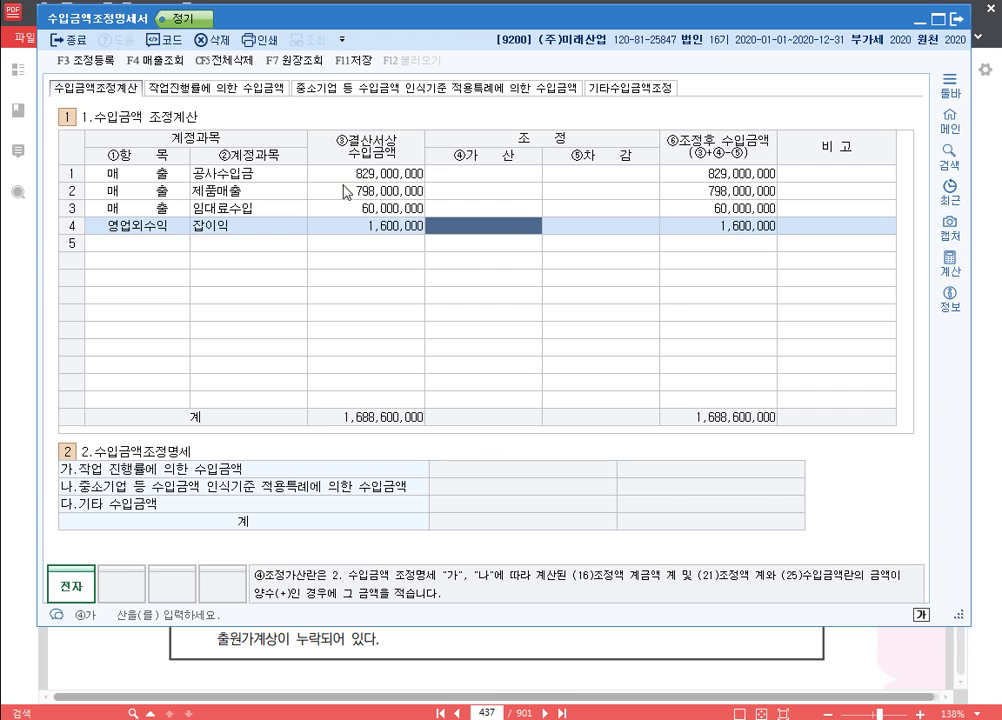
{"action": "left_click", "coordinate": [236, 90]}
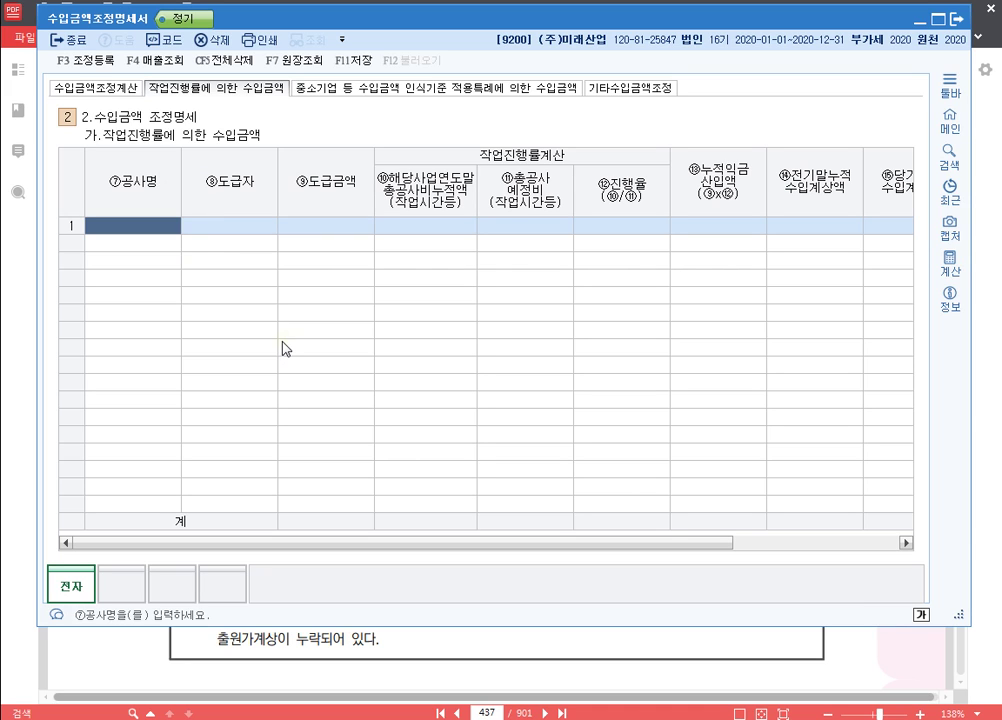
{"action": "type", "text": "ㅁ도빌딩신축"}
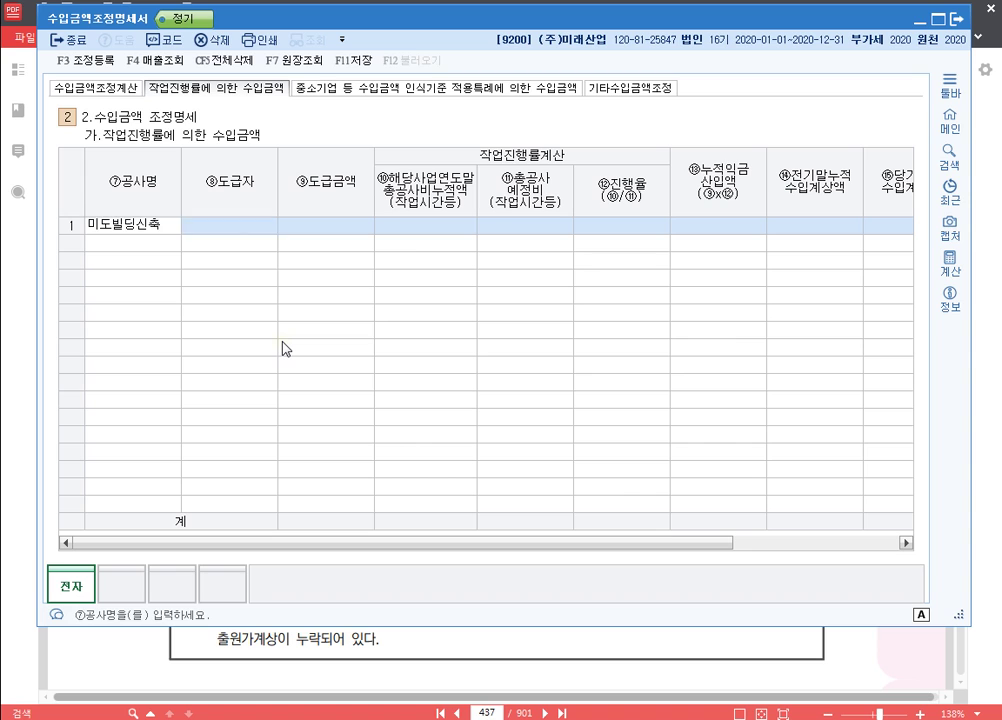
{"action": "key", "text": "Return"}
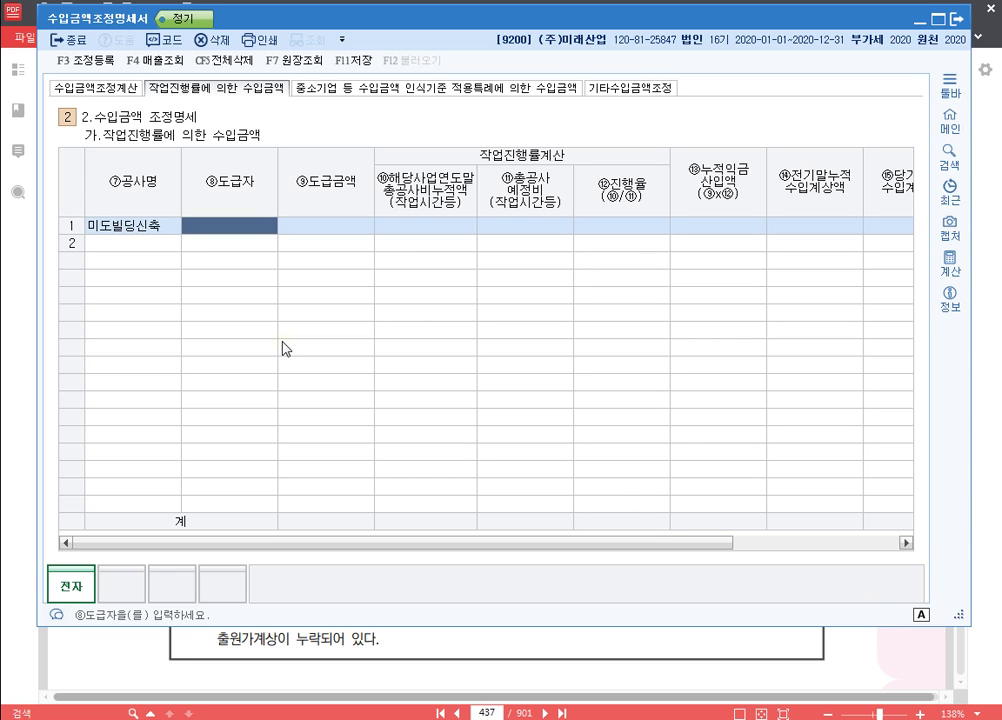
{"action": "type", "text": "(주)미래"}
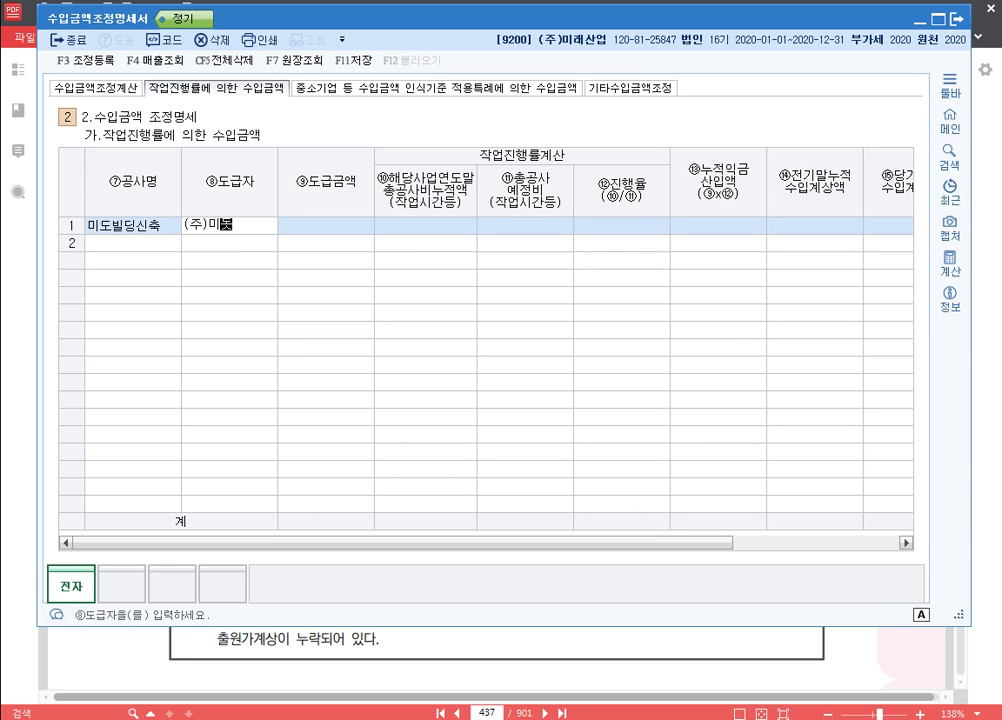
{"action": "type", "text": "상사"}
{"action": "key", "text": "Return"}
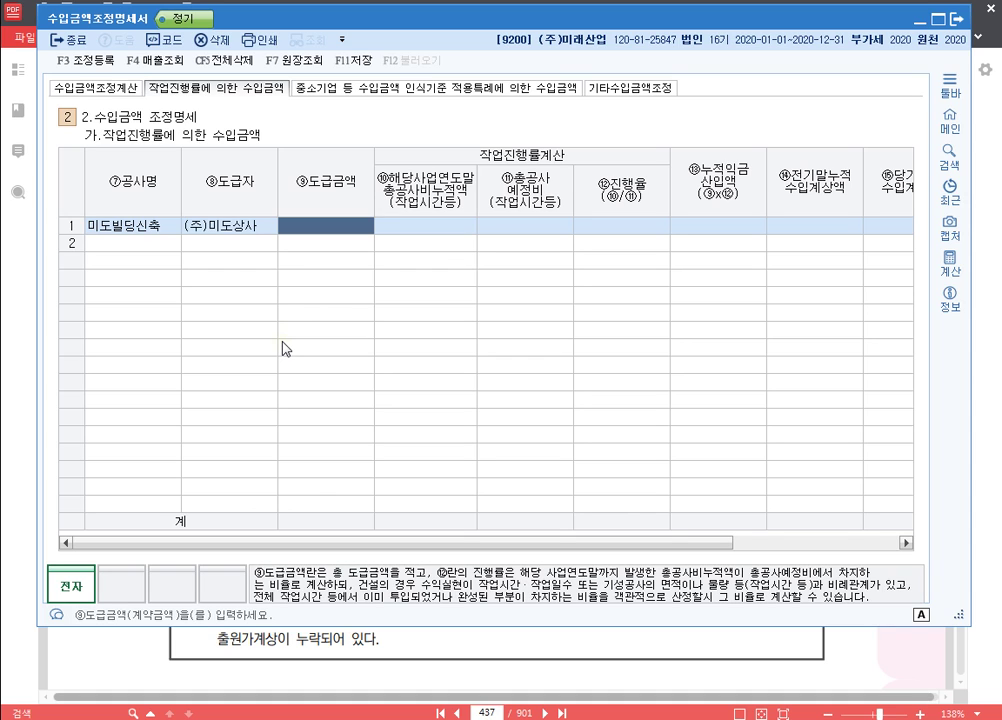
{"action": "type", "text": "900,"}
{"action": "type", "text": "000"}
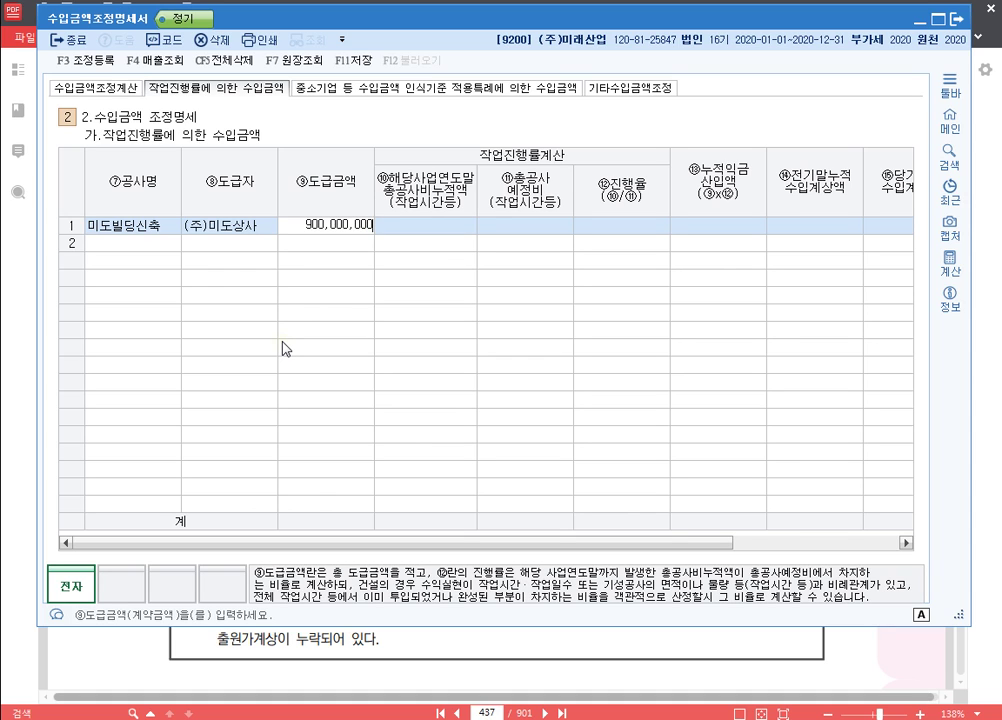
{"action": "key", "text": "Return"}
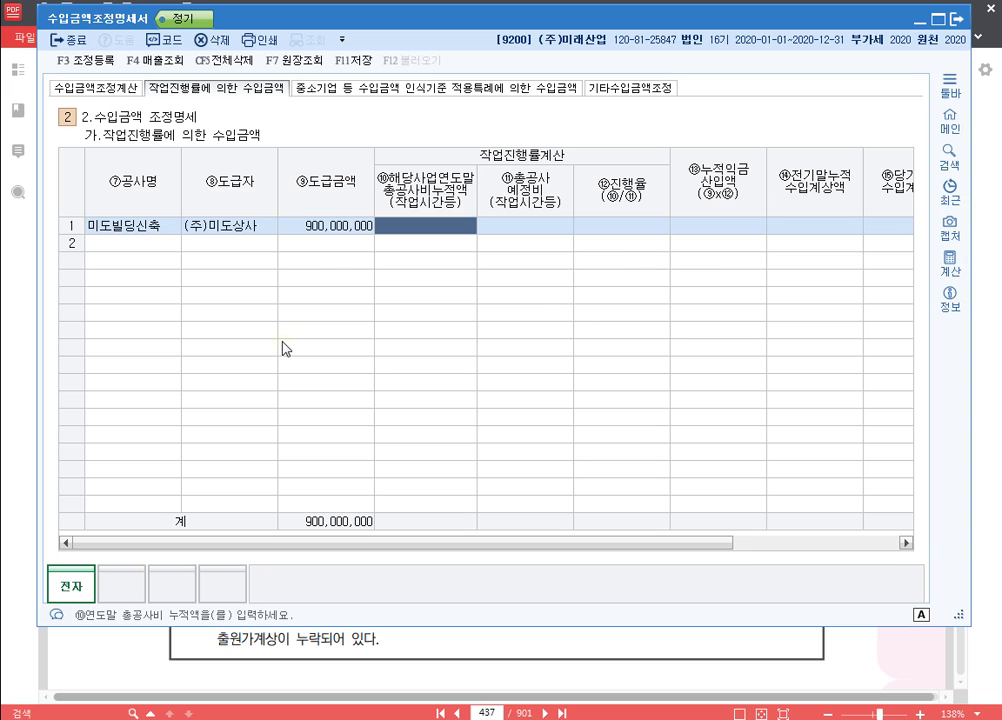
Enter 총공사비누적액 504,000,000 and 총공사예정비 720,000,000 for 미도빌딩신축
{"action": "type", "text": "504000000"}
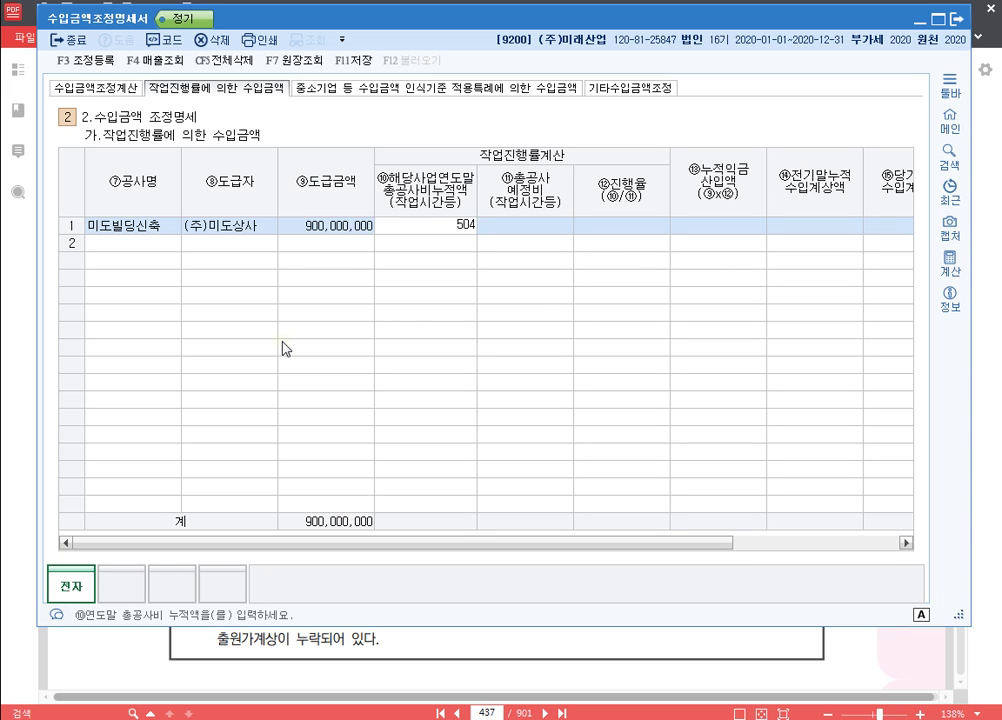
{"action": "key", "text": "Return"}
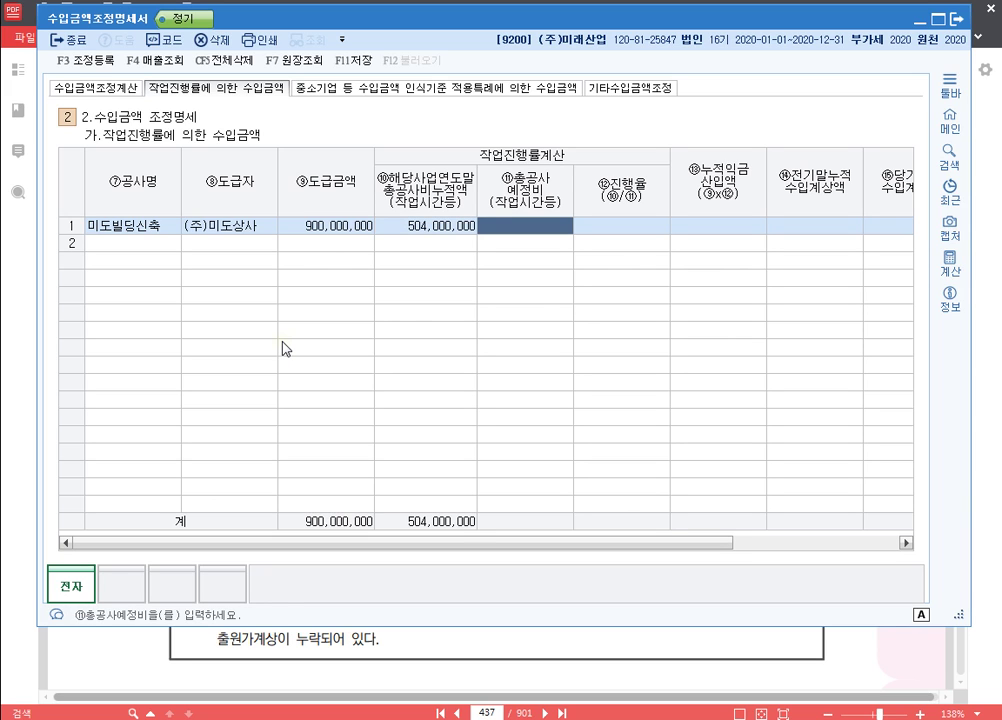
{"action": "type", "text": "720000000"}
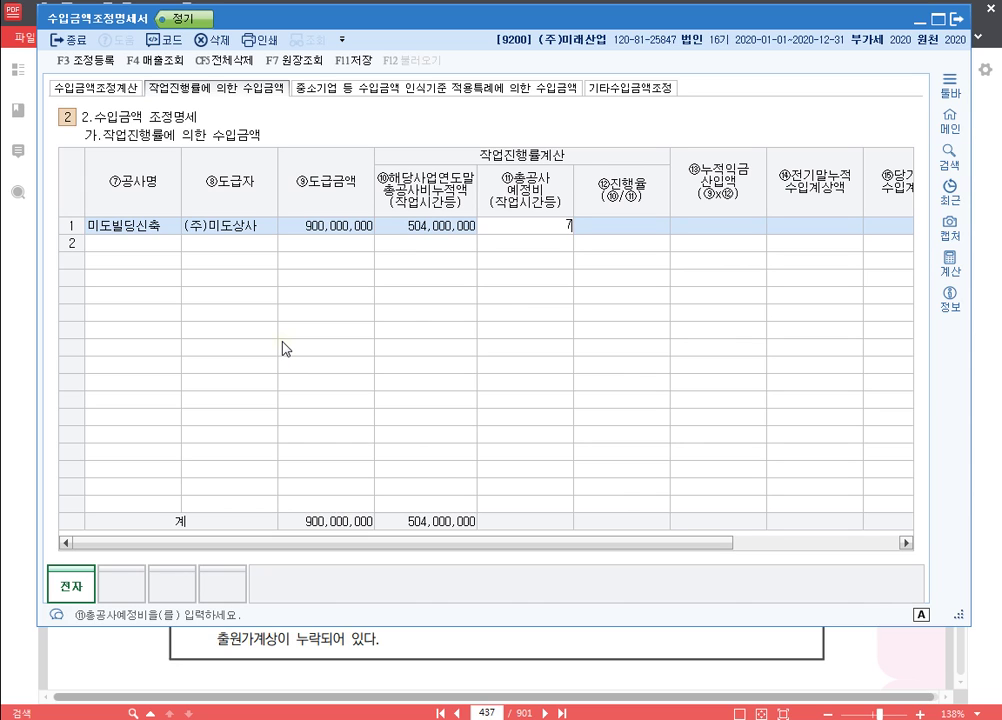
{"action": "key", "text": "Return"}
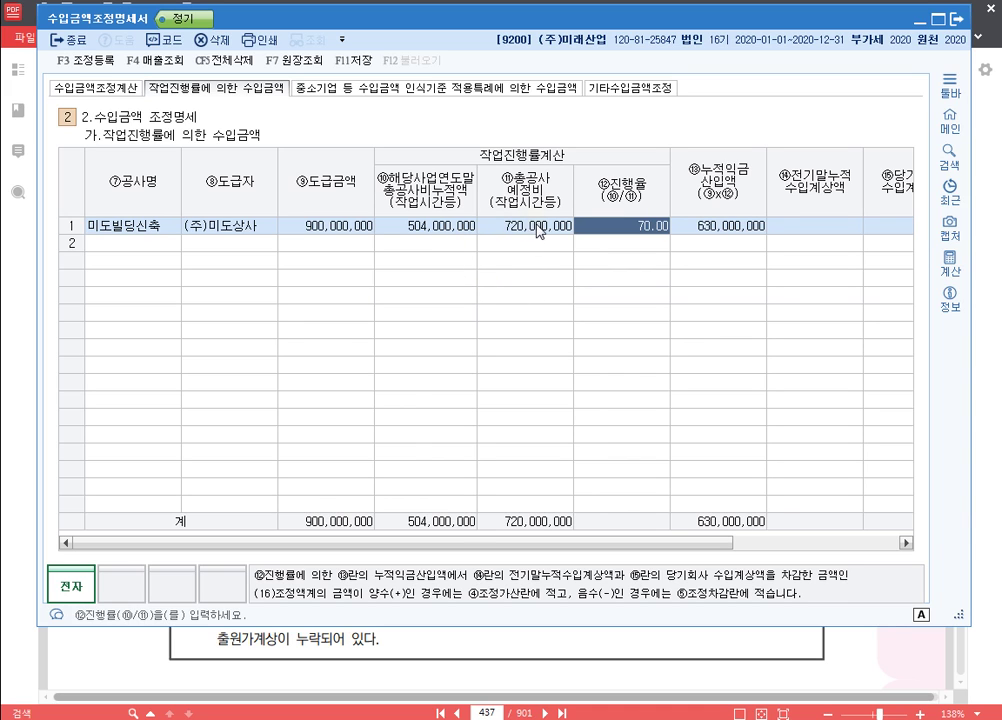
Check how 미도빌딩신축's 진행률 and 누적익금산입액 derive from its costs and 도급금액
{"action": "left_click", "coordinate": [512, 233]}
{"action": "left_click", "coordinate": [549, 229]}
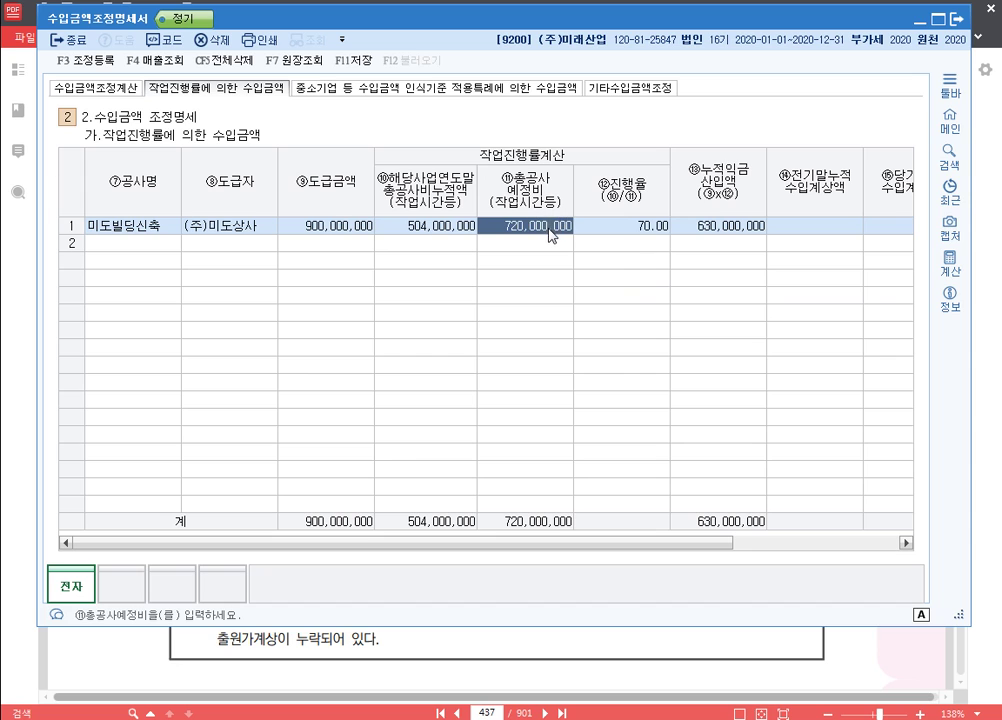
{"action": "left_click", "coordinate": [460, 230]}
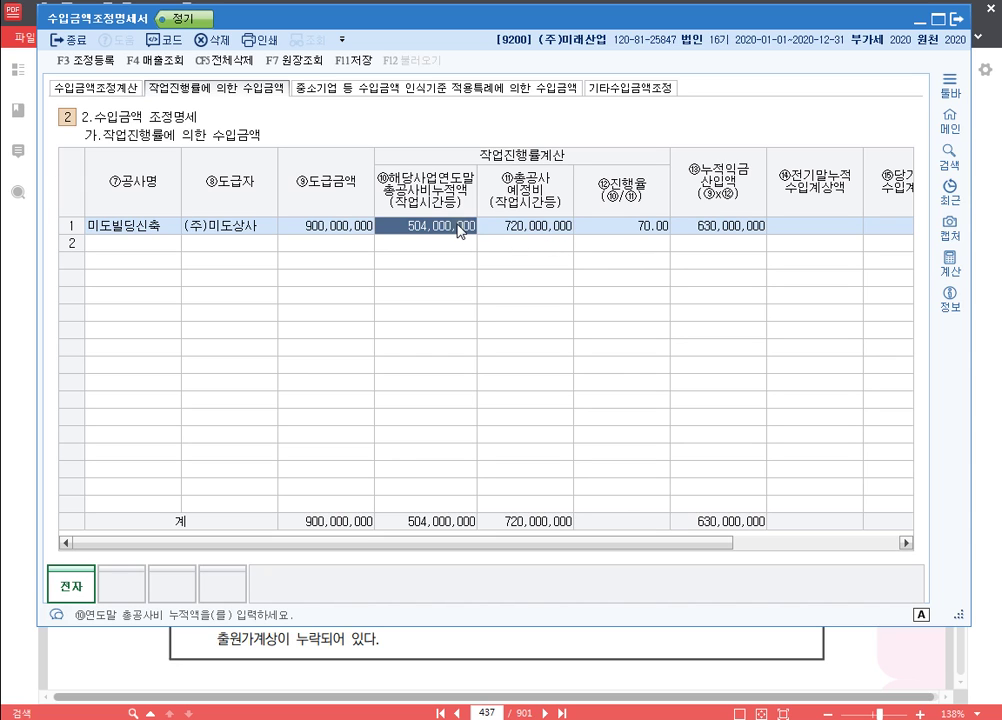
{"action": "left_click", "coordinate": [631, 231]}
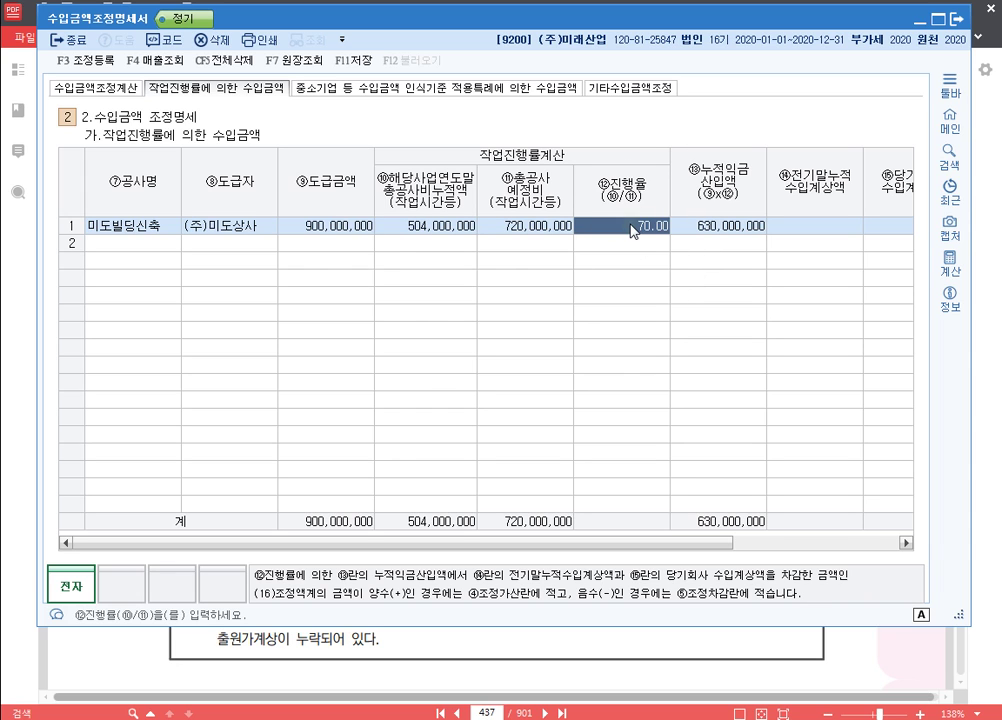
{"action": "left_click", "coordinate": [347, 229]}
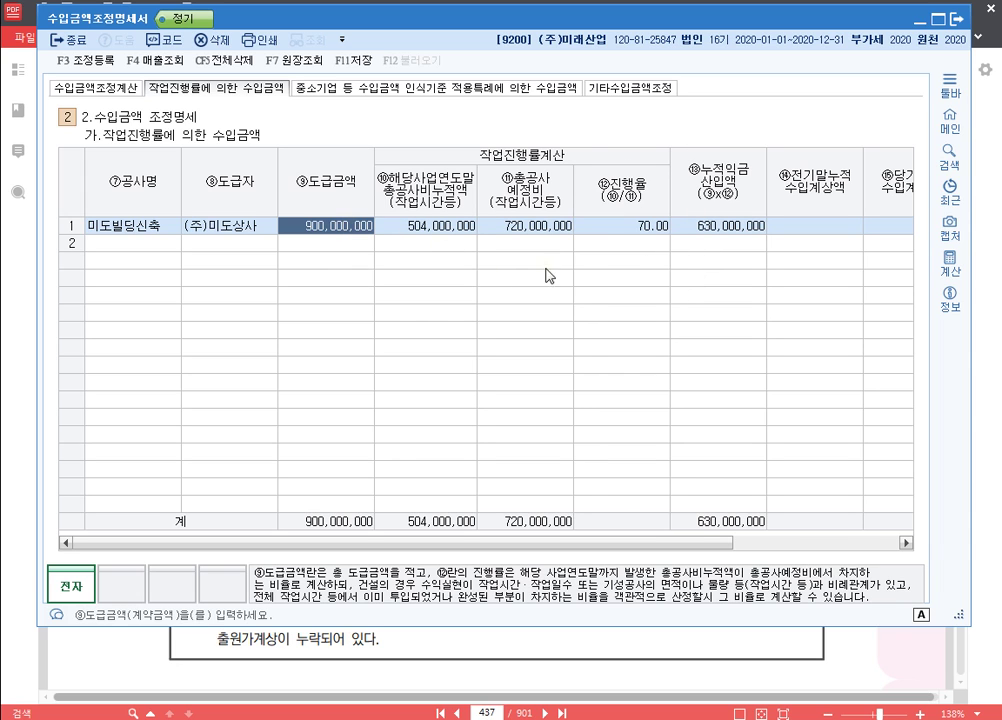
{"action": "left_click", "coordinate": [632, 229]}
{"action": "left_click", "coordinate": [716, 229]}
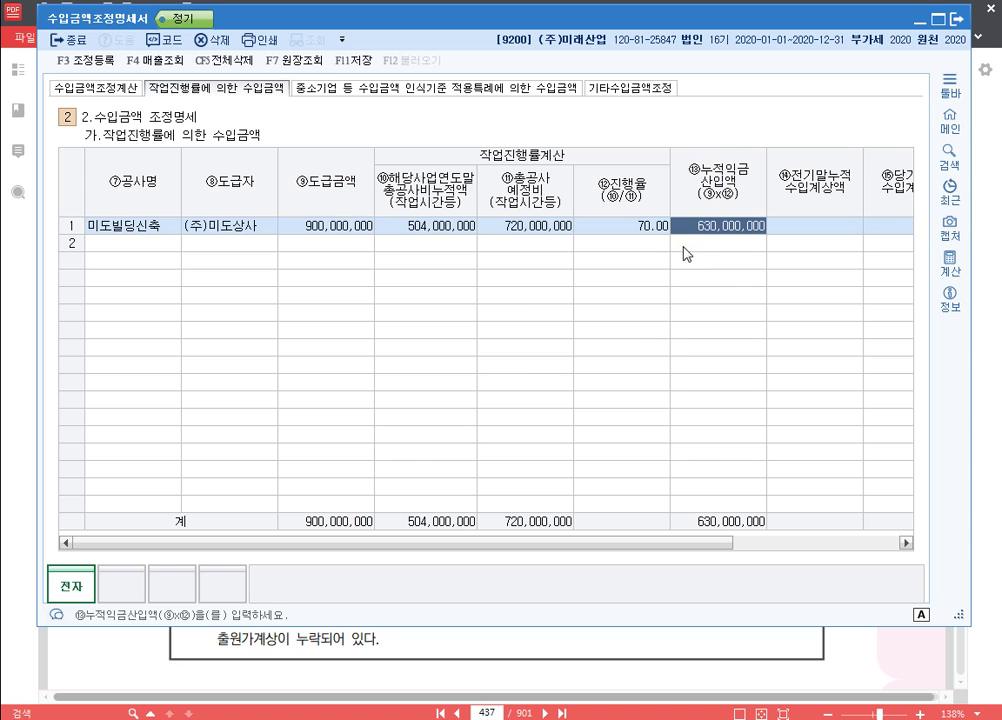
Enter 전기말누적수입계상액 300,000,000 and 당기회사수입계상액 320,000,000 for 미도빌딩신축
{"action": "left_click_drag", "start_coordinate": [525, 547], "coordinate": [752, 550]}
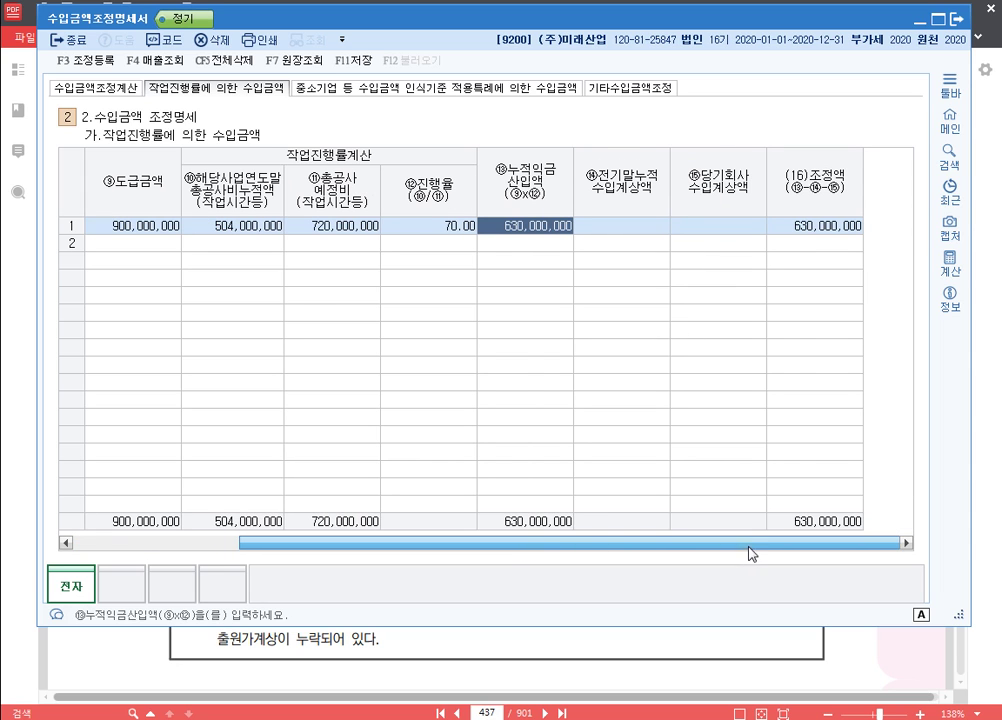
{"action": "left_click", "coordinate": [641, 235]}
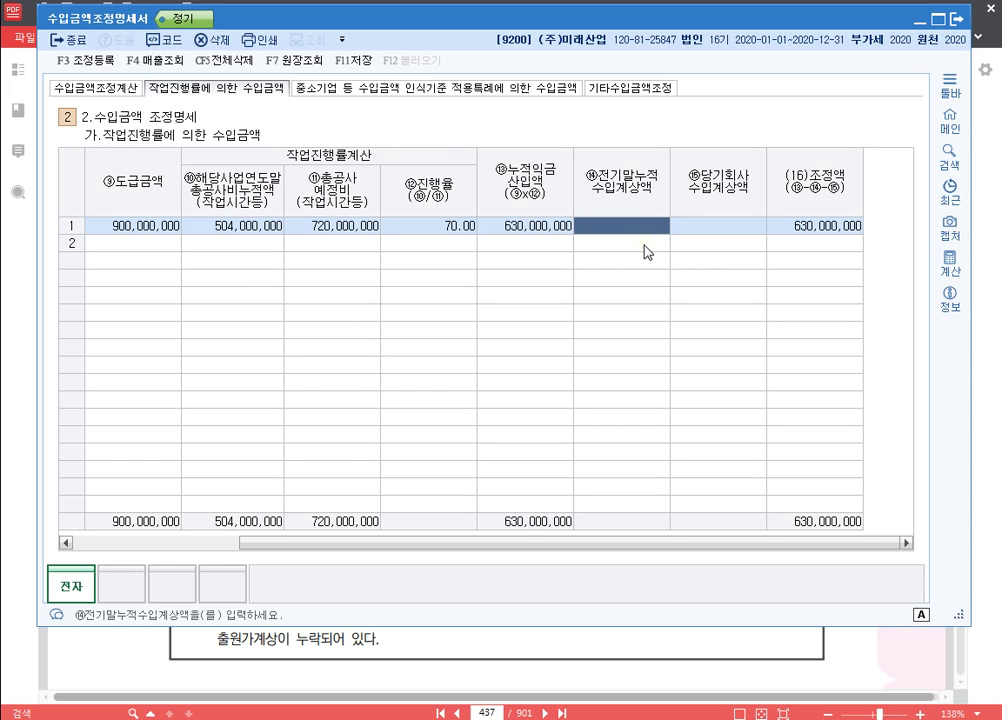
{"action": "type", "text": "3"}
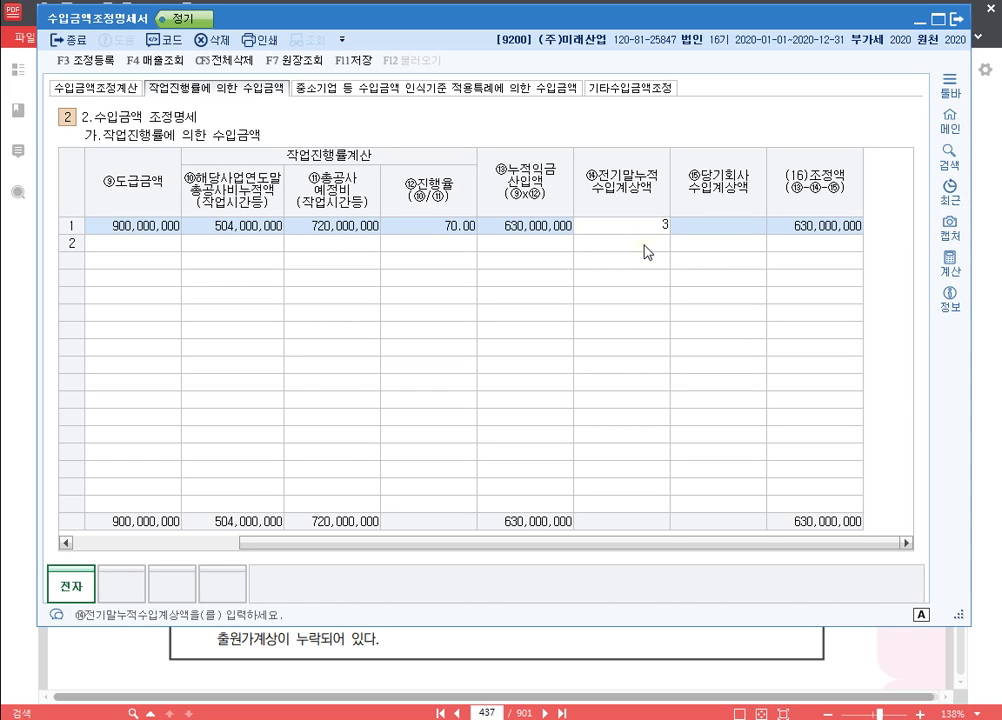
{"action": "type", "text": "00,000,000"}
{"action": "key", "text": "Return"}
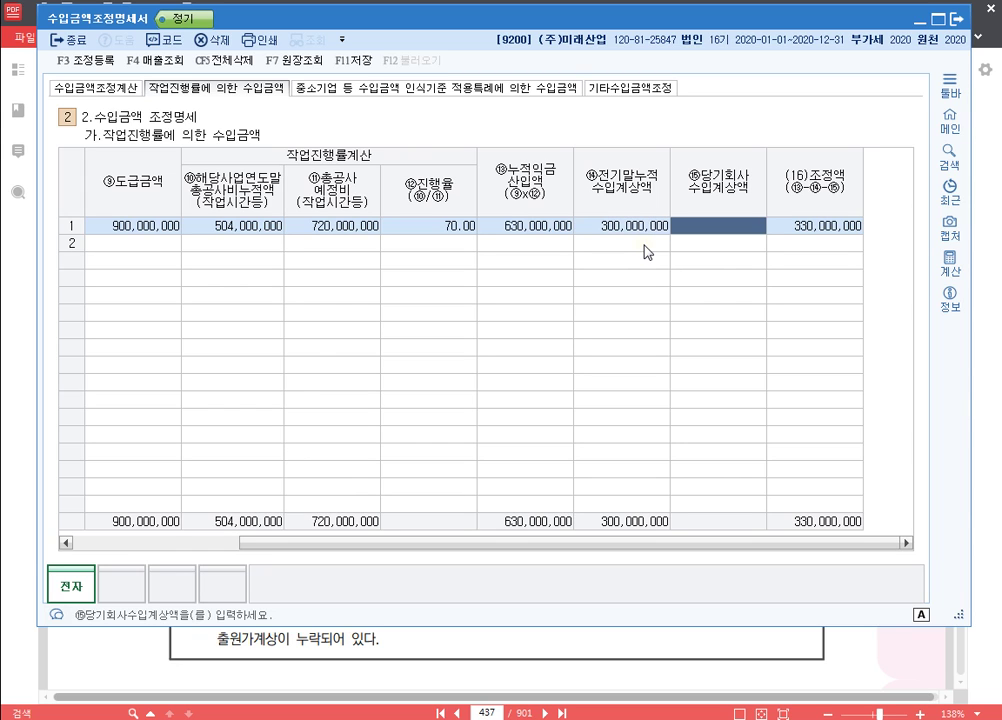
{"action": "type", "text": "320000000"}
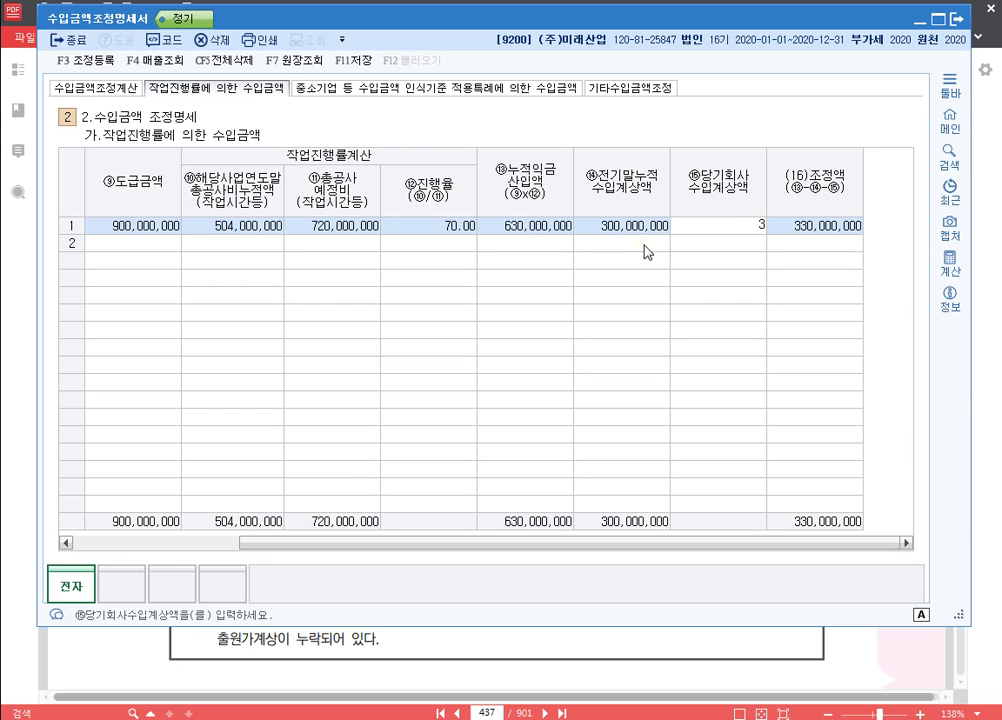
{"action": "key", "text": "Return"}
{"action": "key", "text": "Left"}
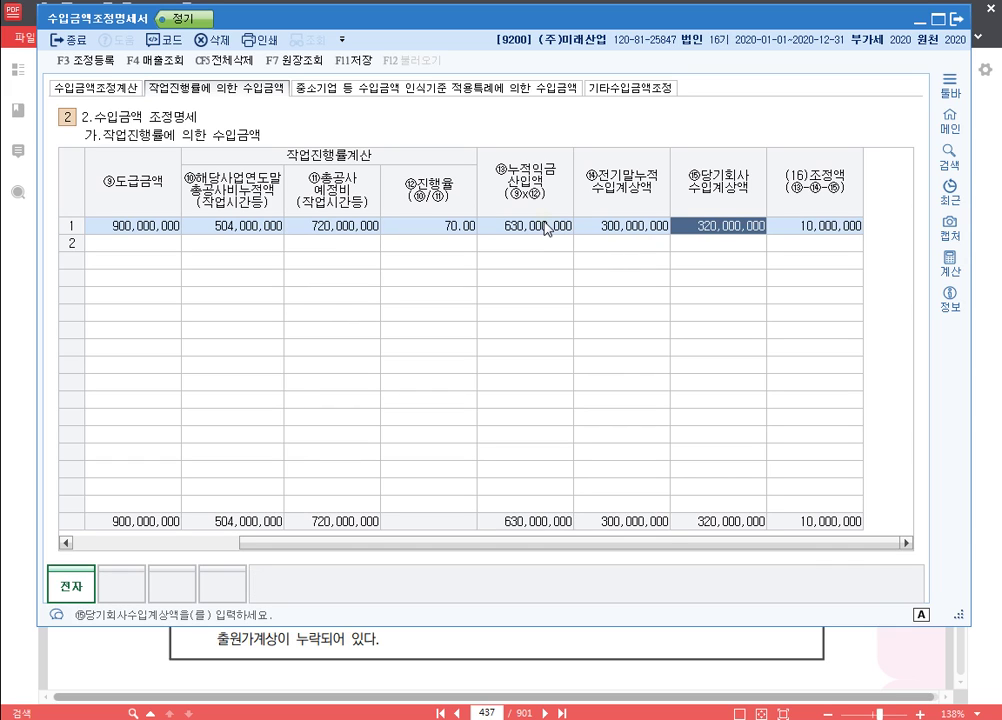
Check how 미도빌딩신축's 조정액 derives from 누적익금산입액, 전기말누적수입계상액 and 당기회사수입계상액
{"action": "left_click", "coordinate": [634, 228]}
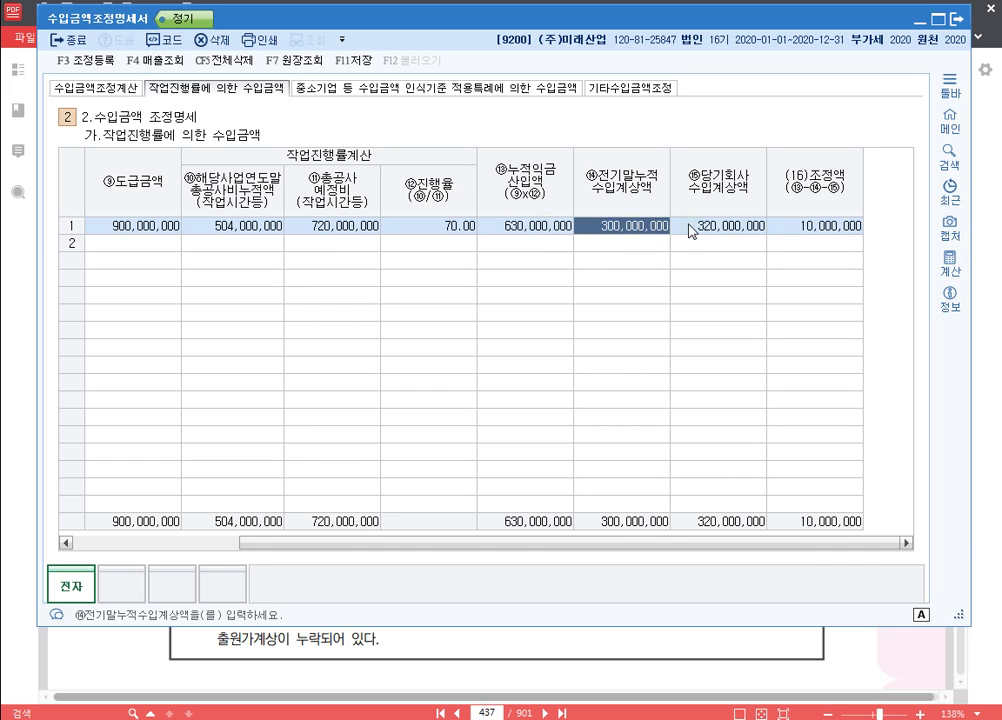
{"action": "left_click", "coordinate": [718, 232]}
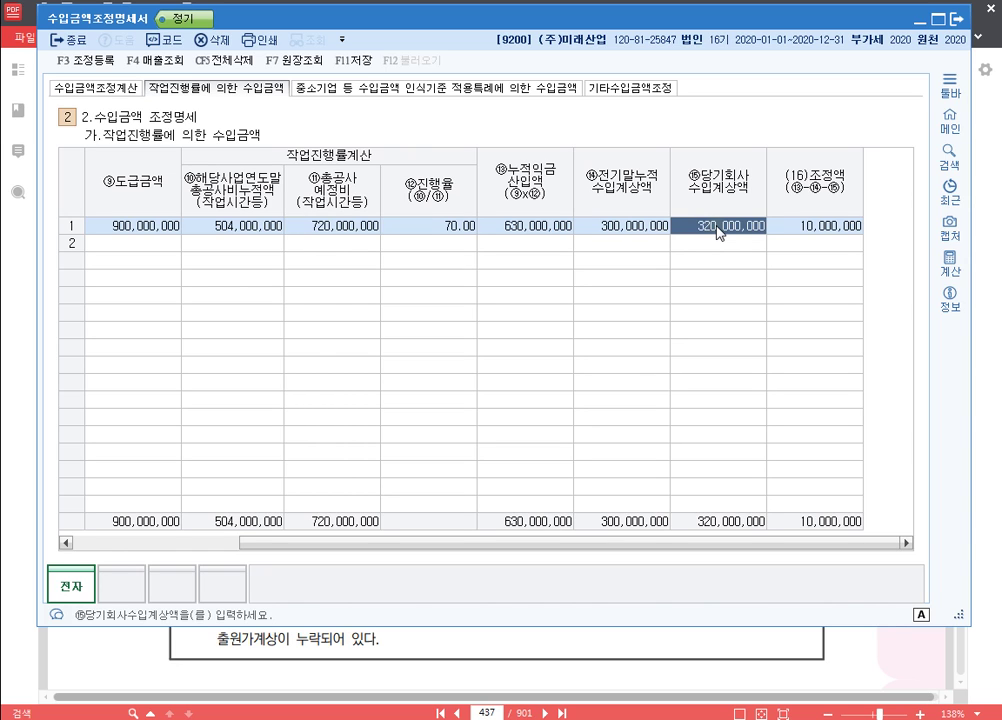
{"action": "left_click", "coordinate": [826, 232]}
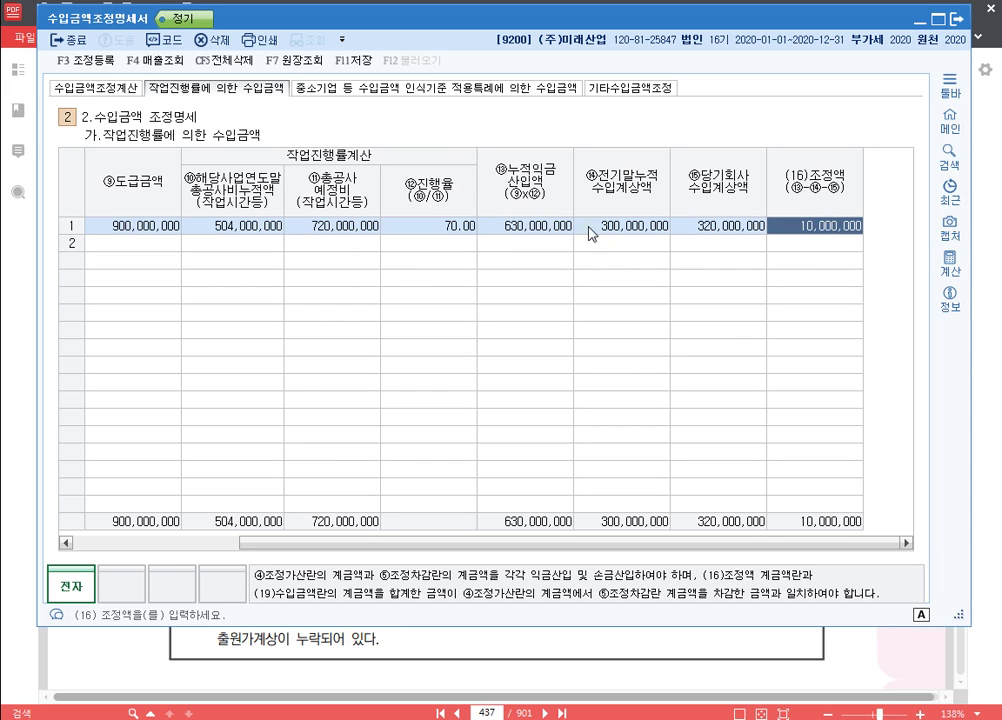
{"action": "left_click", "coordinate": [282, 229]}
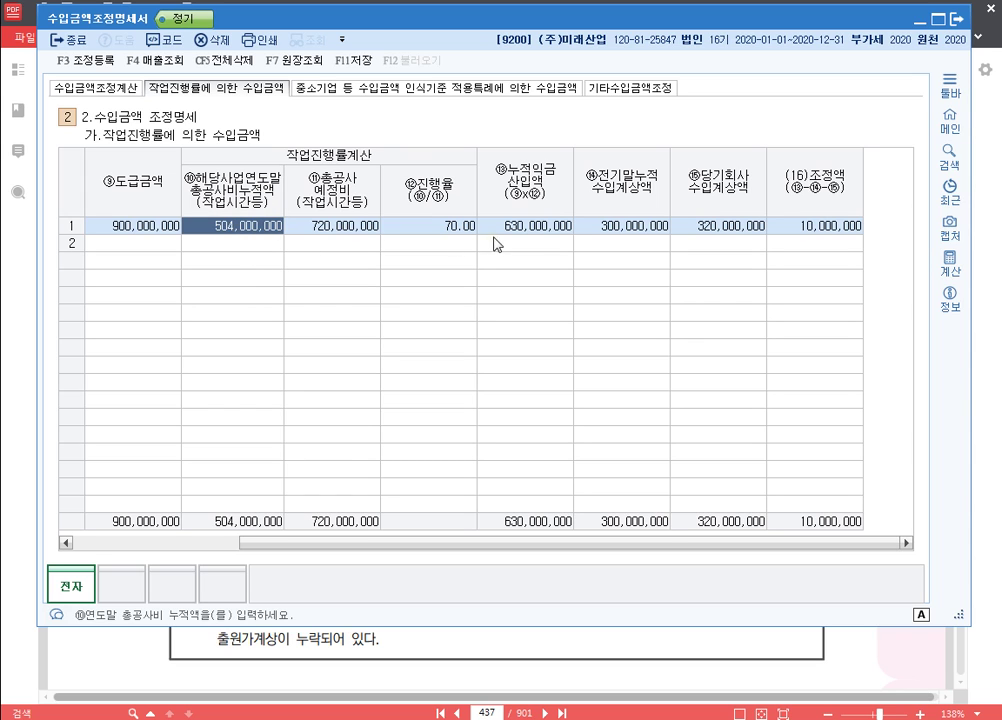
{"action": "left_click", "coordinate": [546, 228]}
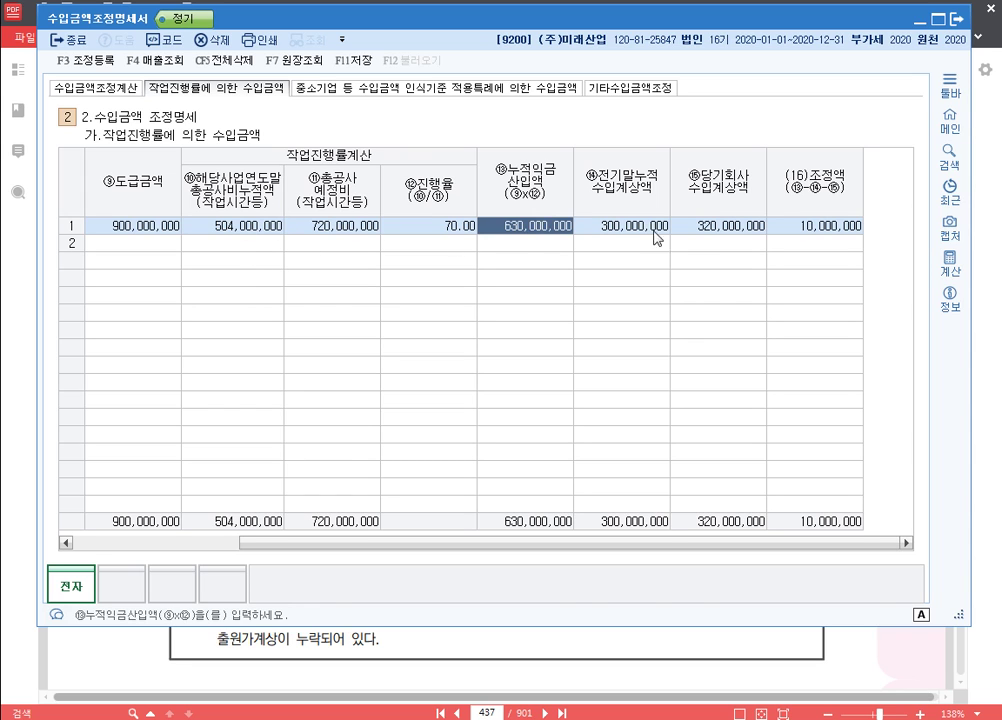
{"action": "left_click", "coordinate": [824, 227]}
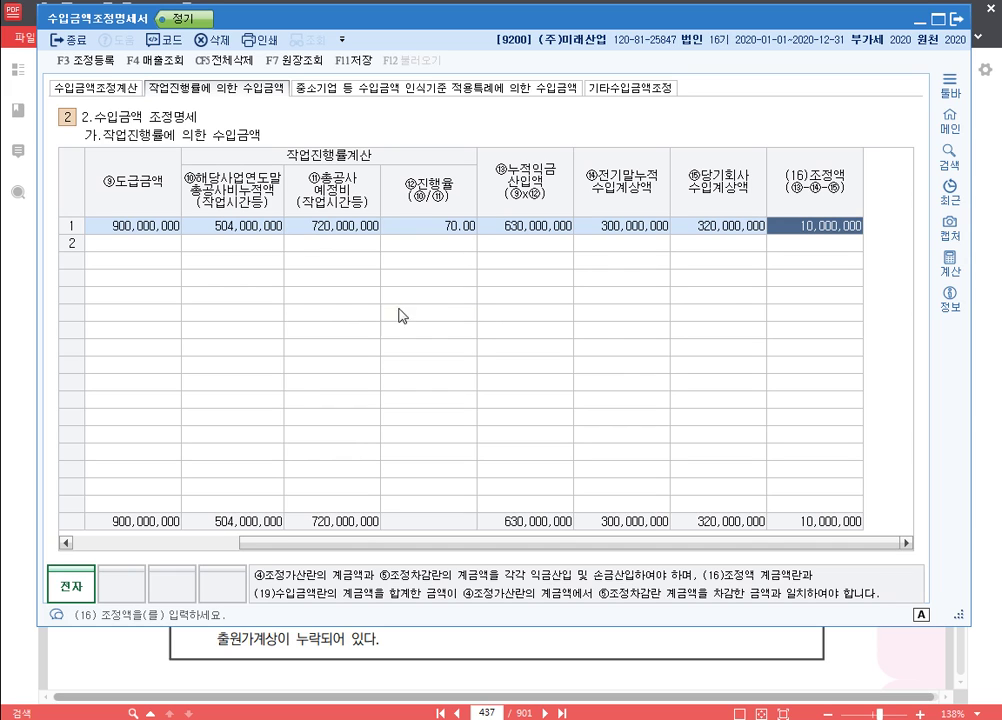
{"action": "left_click", "coordinate": [535, 226]}
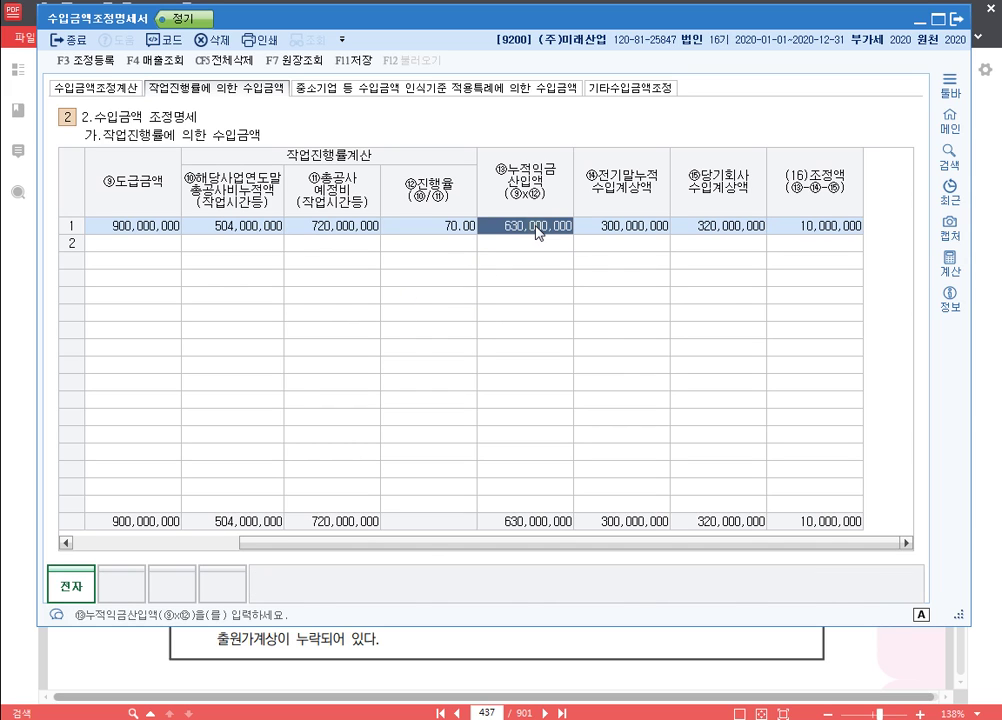
{"action": "left_click", "coordinate": [650, 228]}
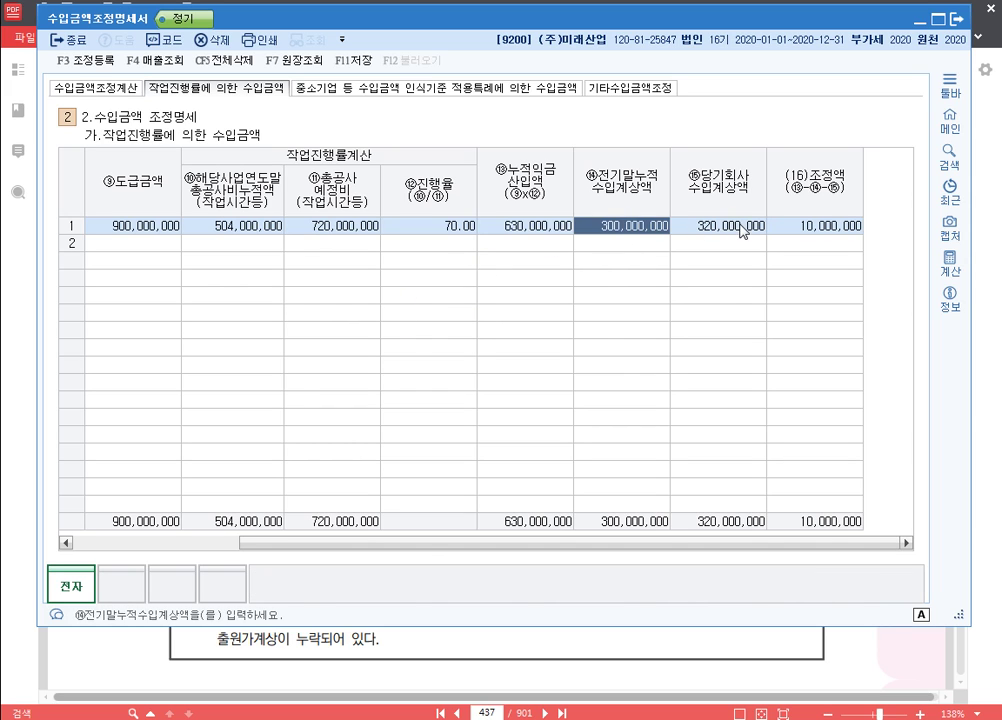
{"action": "left_click", "coordinate": [745, 228]}
{"action": "left_click", "coordinate": [828, 232]}
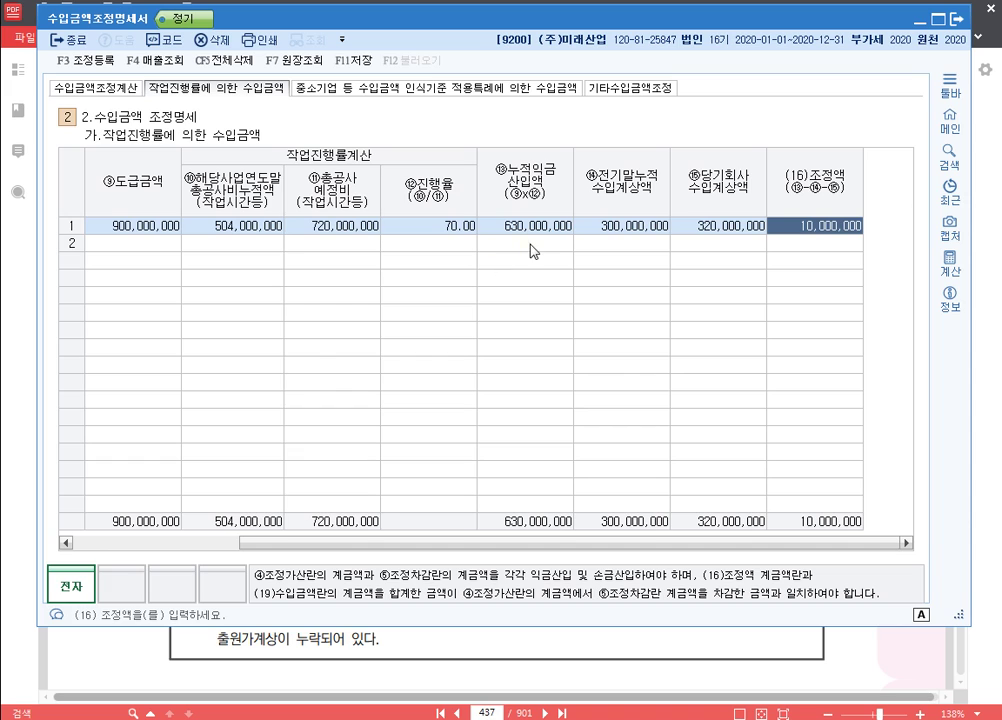
{"action": "left_click", "coordinate": [250, 231]}
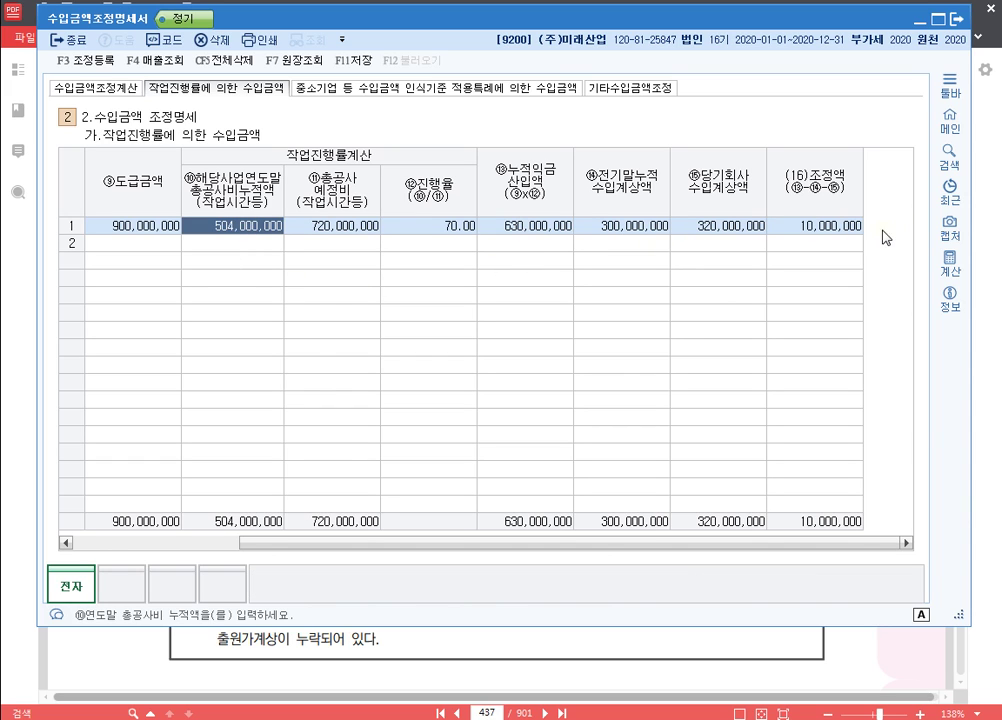
{"action": "left_click", "coordinate": [826, 236]}
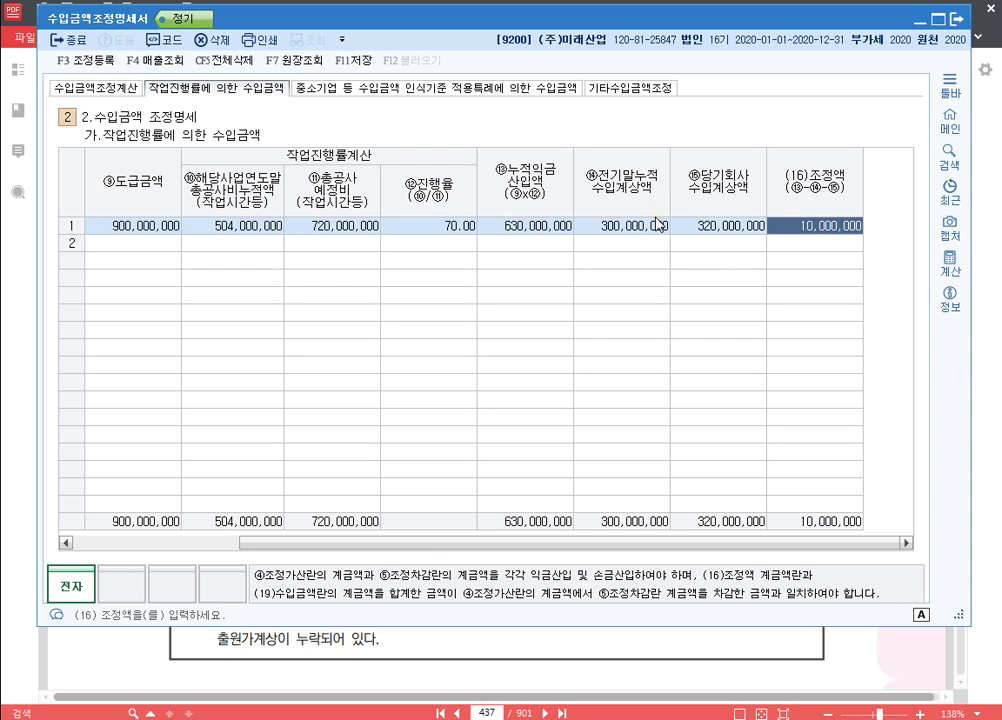
Open 조정 등록 and add 미도빌딩신축 with 금액 10,000,000 under 익금산입 및 손금불산입
{"action": "left_click", "coordinate": [103, 70]}
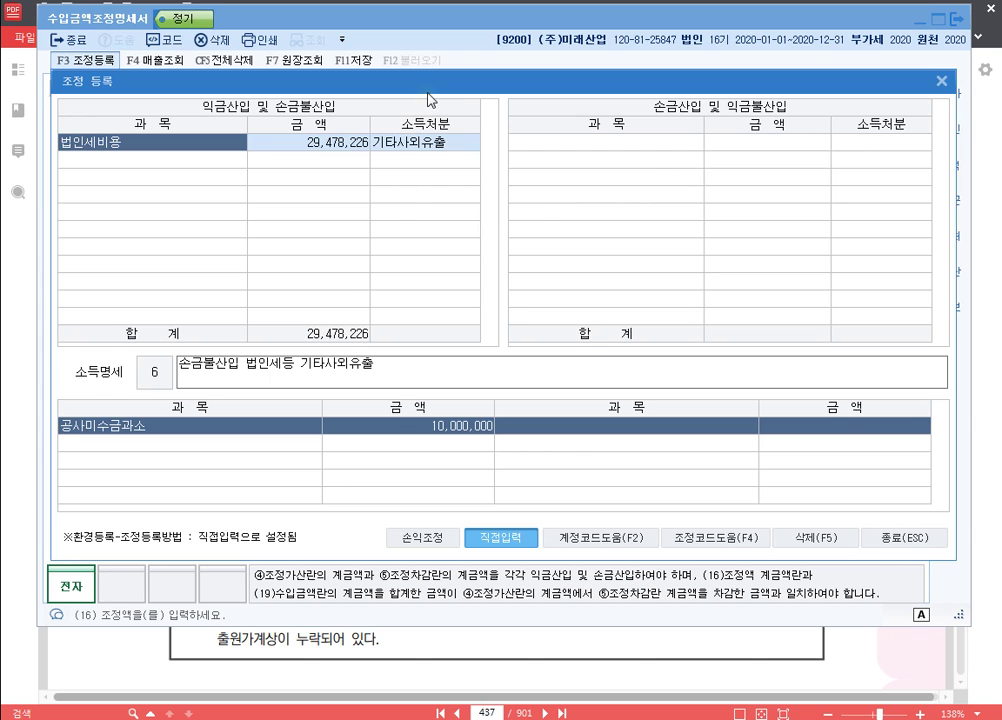
{"action": "left_click_drag", "start_coordinate": [428, 94], "coordinate": [435, 59]}
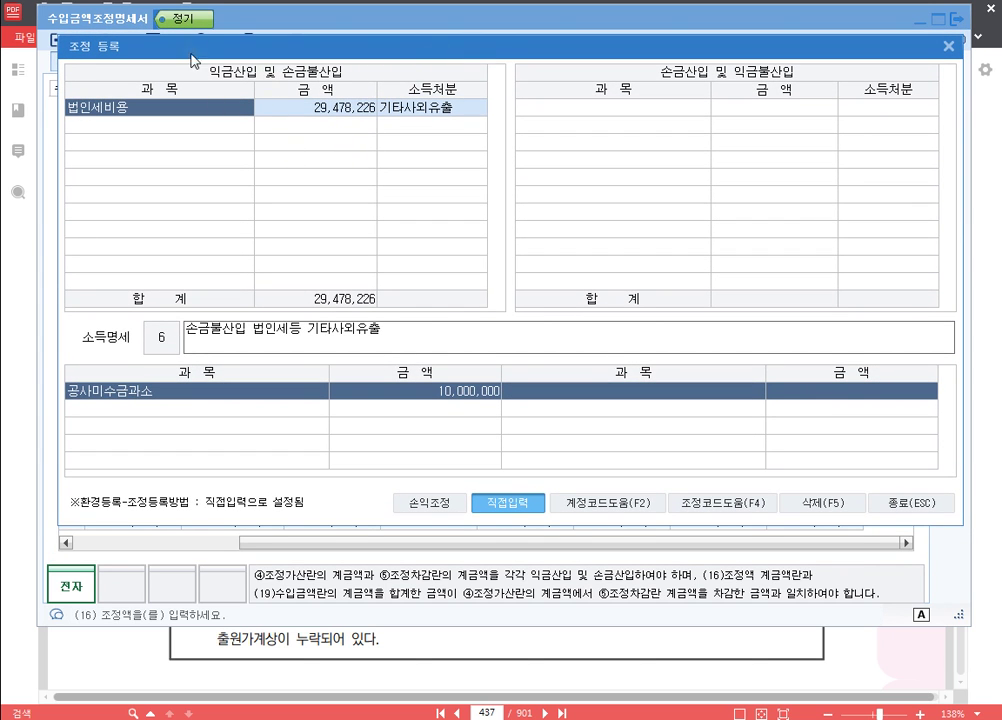
{"action": "left_click", "coordinate": [200, 128]}
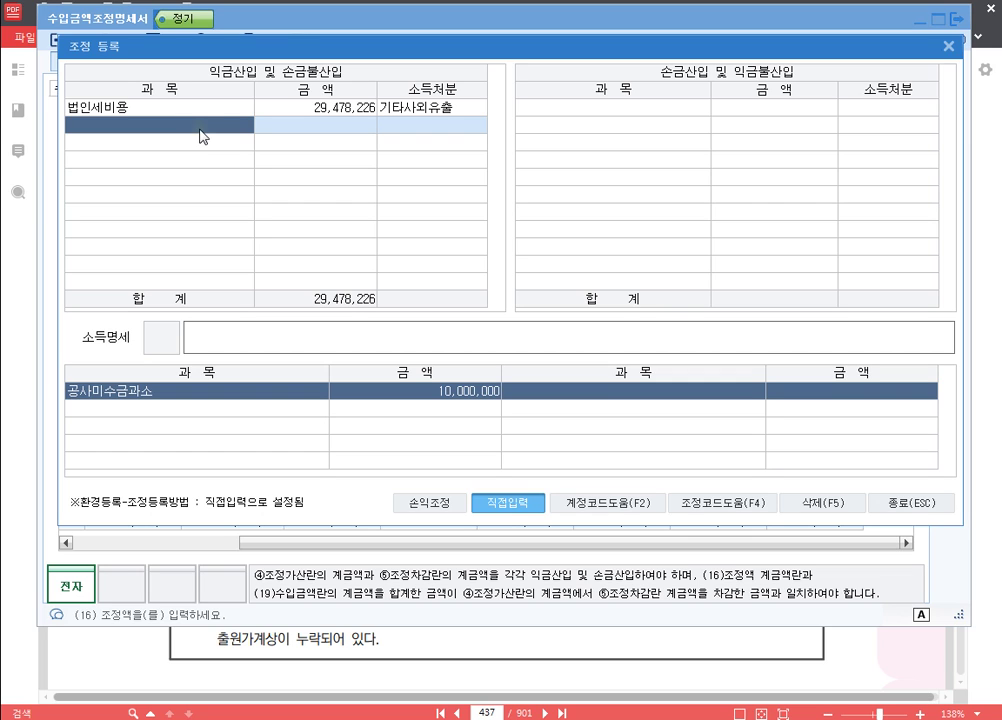
{"action": "left_click", "coordinate": [201, 129]}
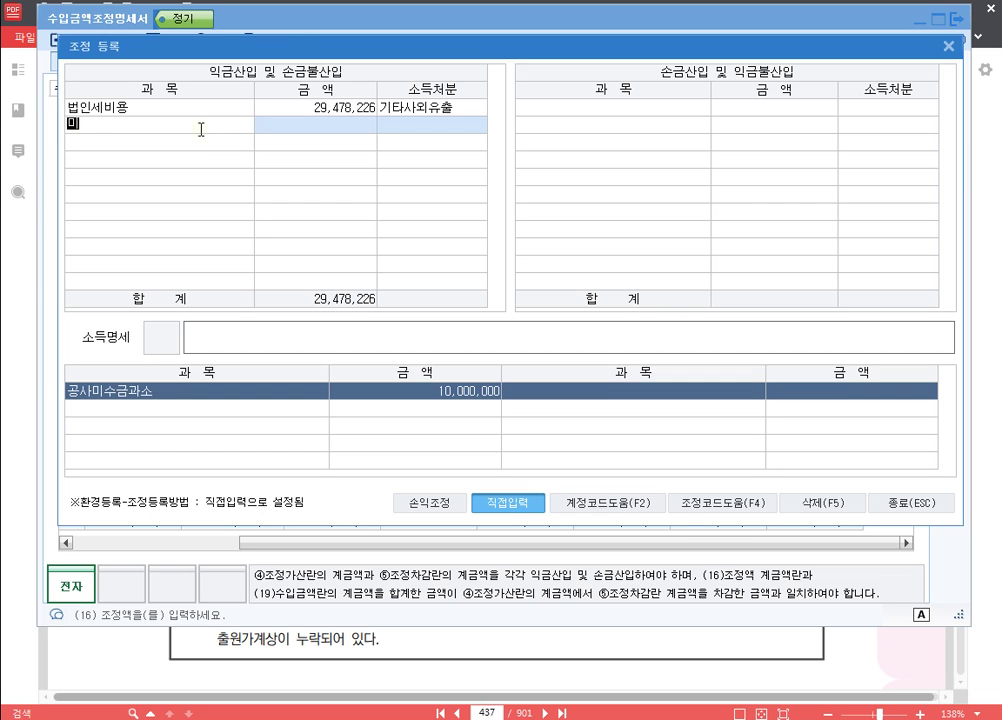
{"action": "type", "text": "미도빌딩ㅅ신축"}
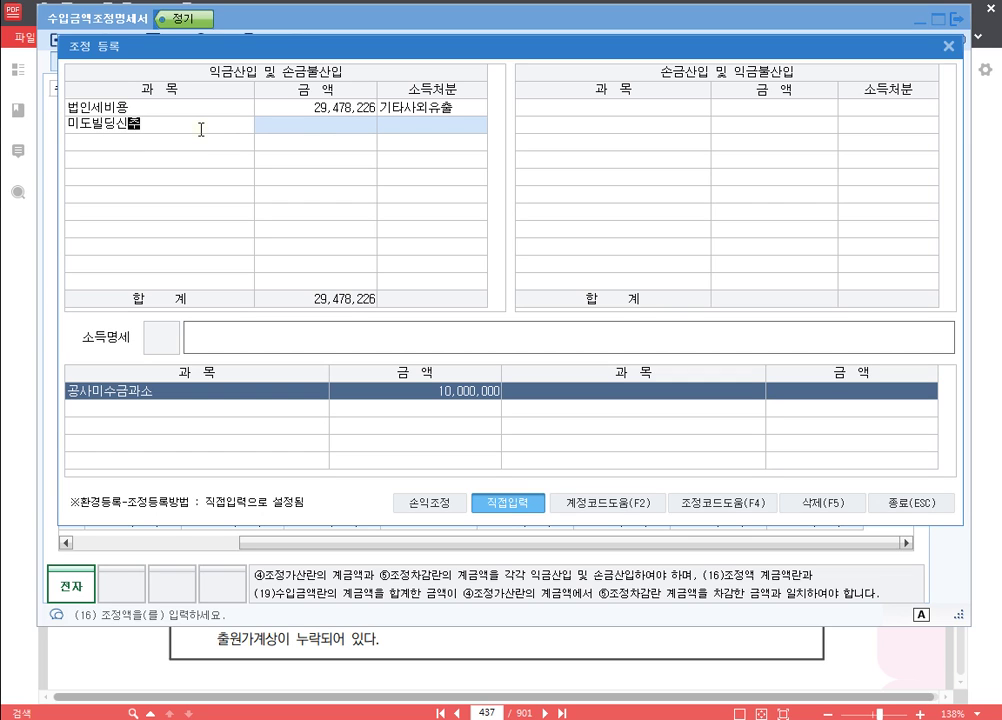
{"action": "key", "text": "Return"}
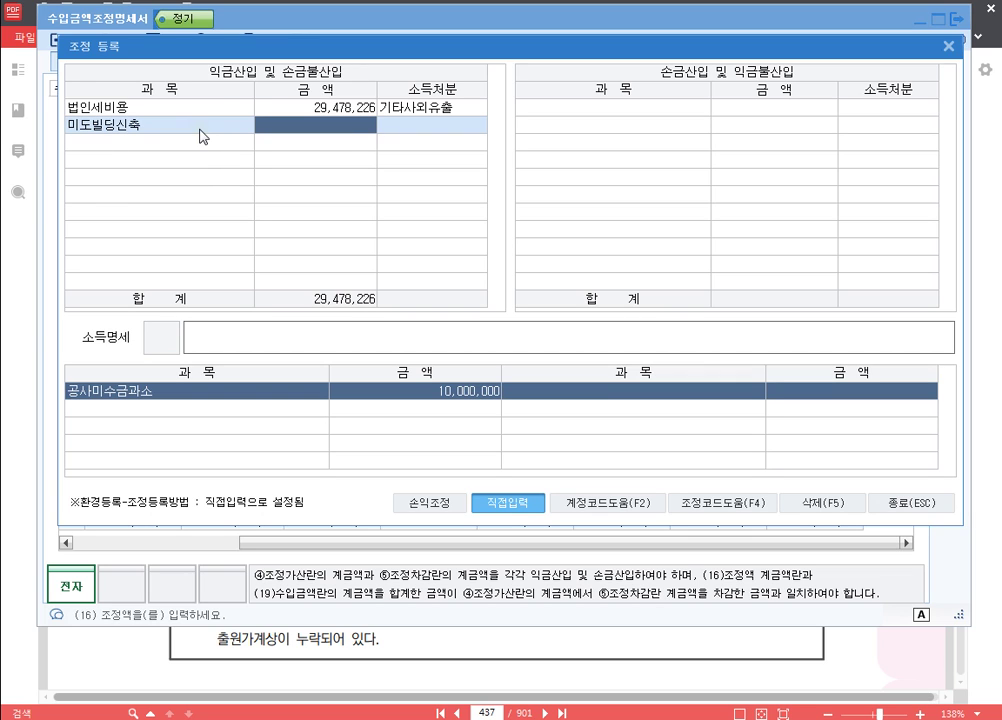
{"action": "type", "text": "10000000"}
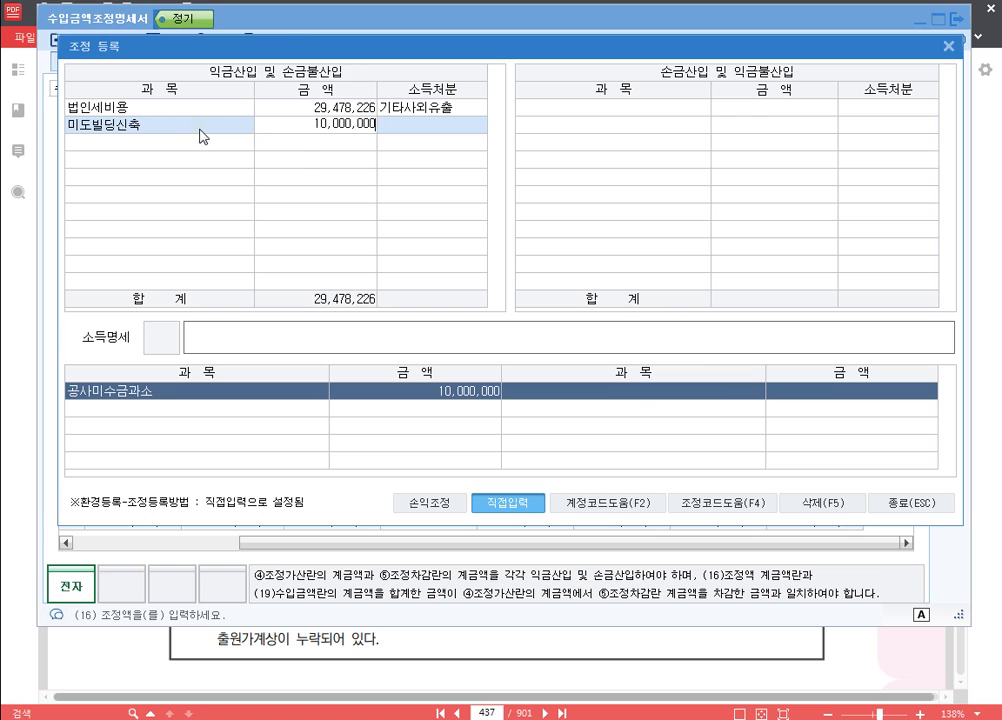
{"action": "key", "text": "Return"}
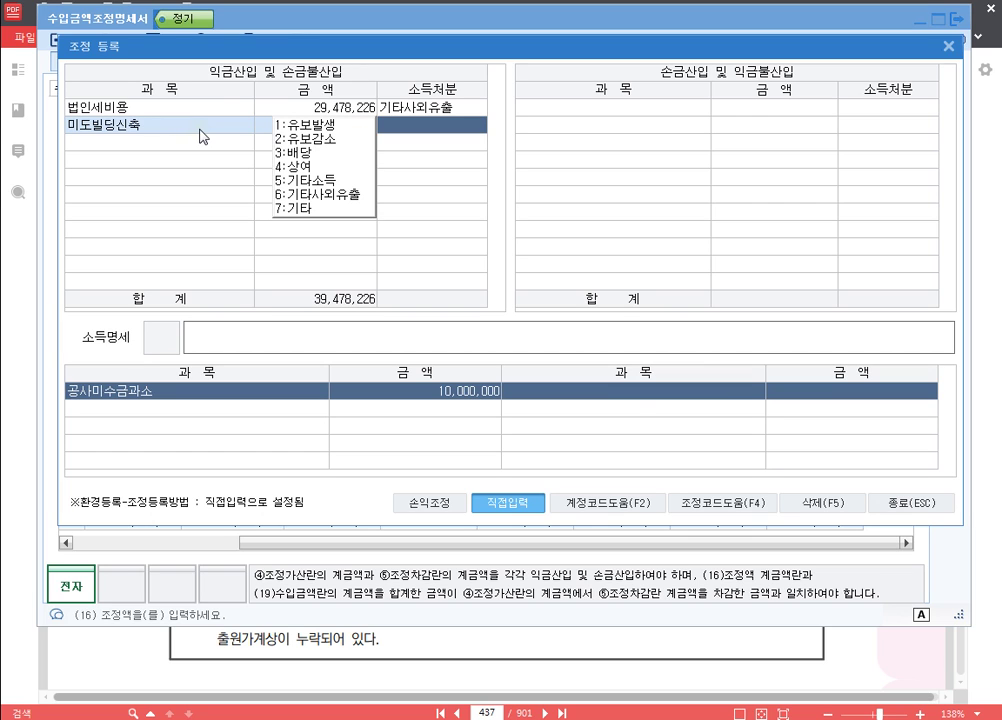
{"action": "key", "text": "Escape"}
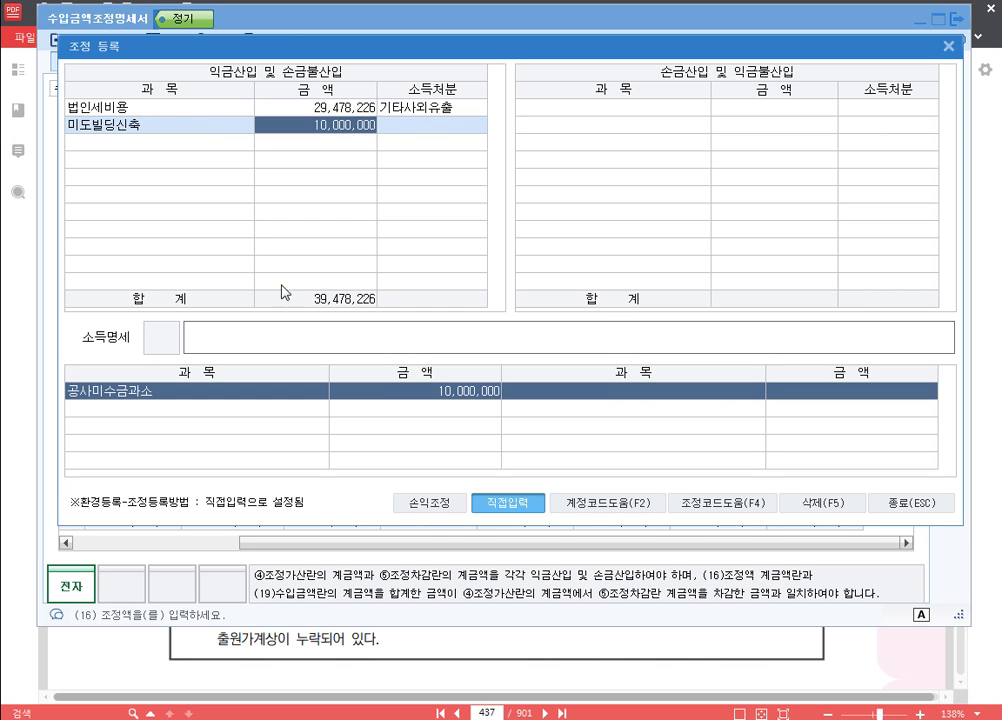
Consult the contract table in the textbook PDF, return to 조정 등록 and set 미도빌딩신축's 소득처분 to 유보발생
{"action": "left_click", "coordinate": [452, 718]}
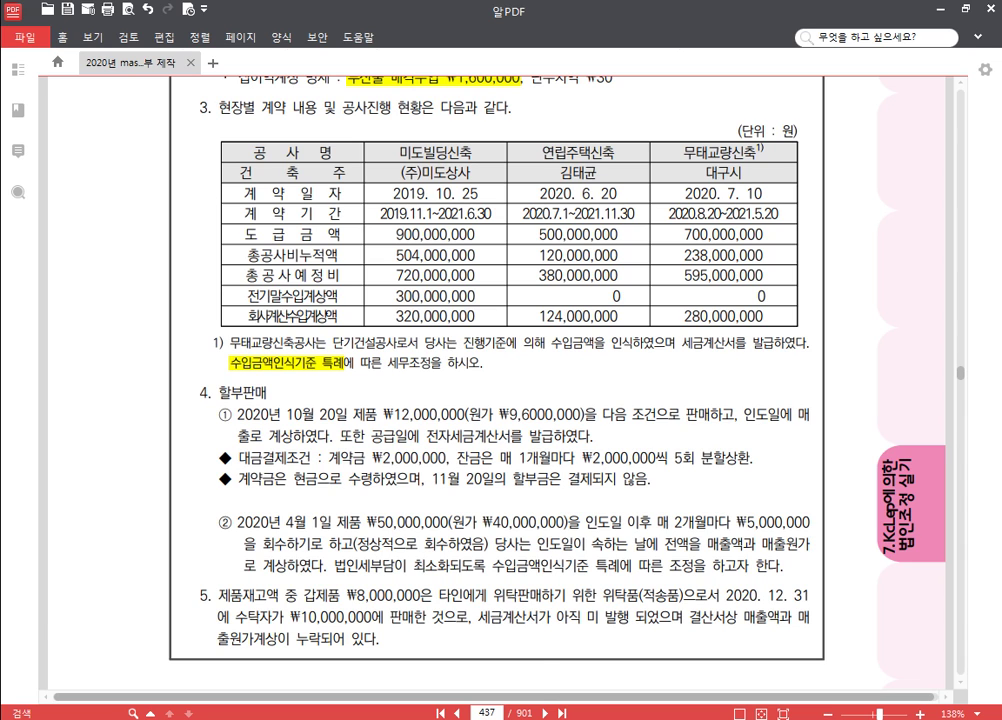
{"action": "key", "text": "alt+Tab"}
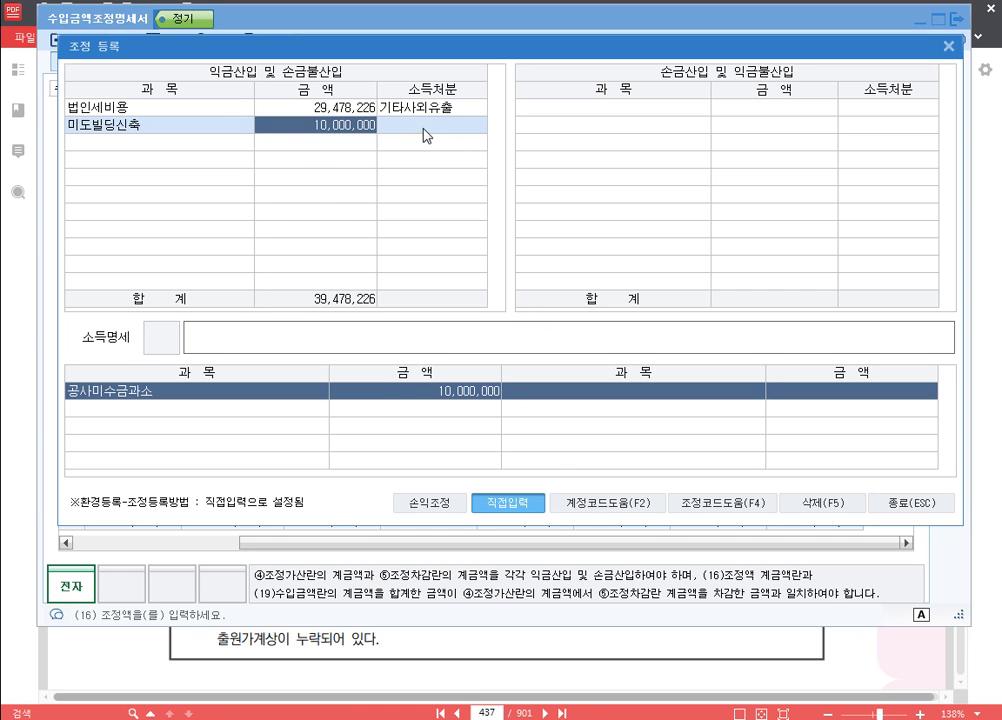
{"action": "left_click", "coordinate": [427, 135]}
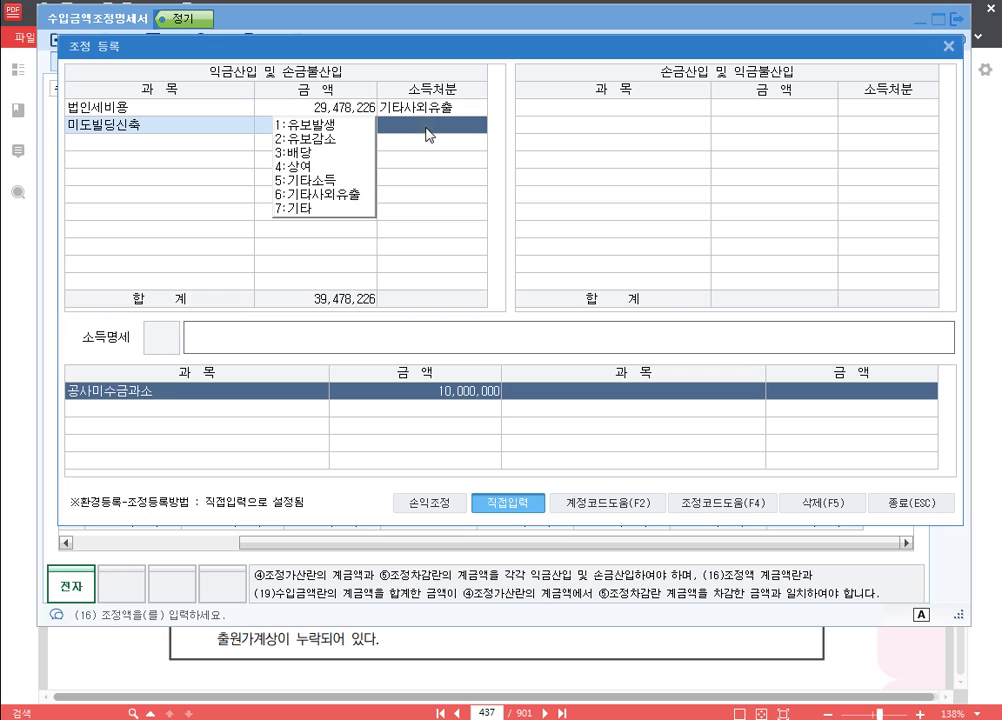
{"action": "left_click", "coordinate": [330, 125]}
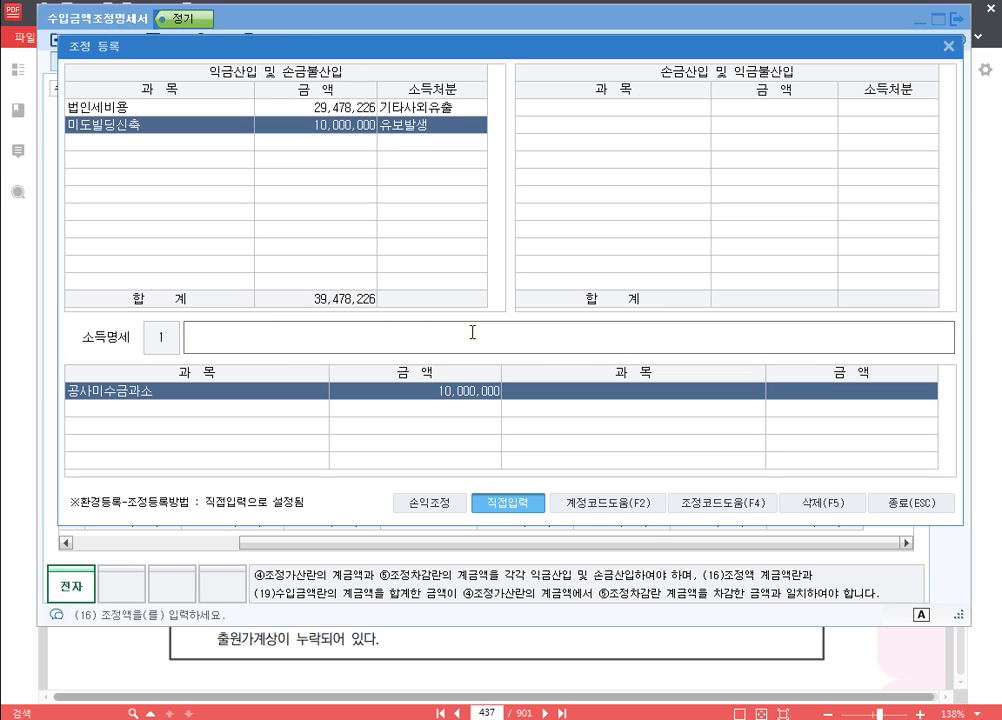
Enter 소득명세 "익금산입 미도빌딩신축 유보" for the 미도빌딩신축 adjustment, close 조정 등록 and show 수입금액조정계산
{"action": "type", "text": "익금산"}
{"action": "type", "text": "입 미도빌딩"}
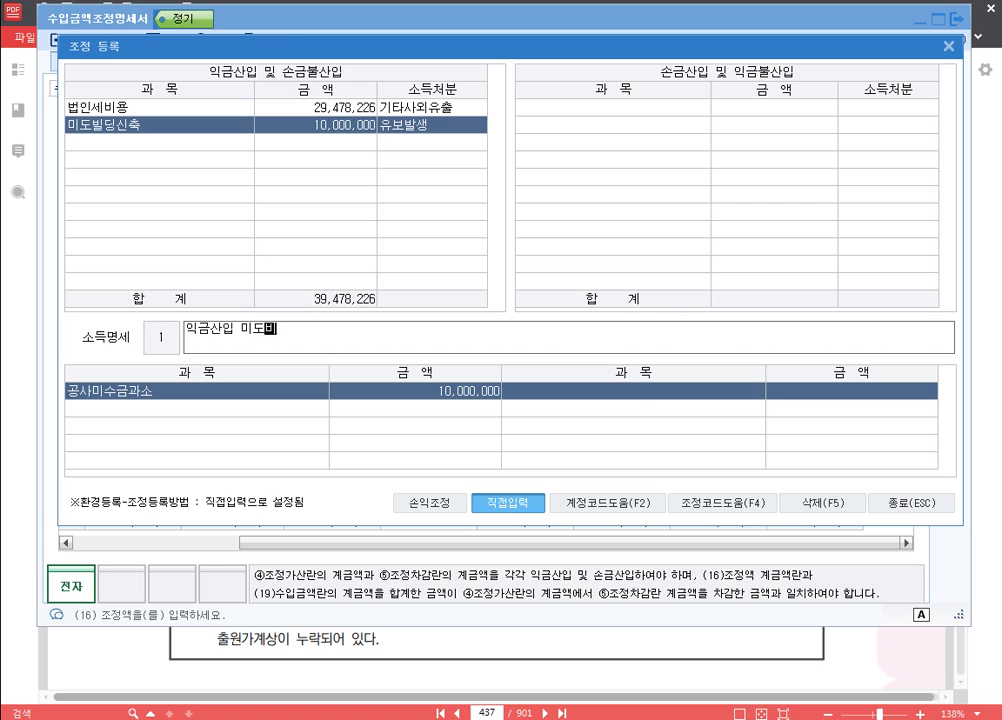
{"action": "type", "text": "신축 유보"}
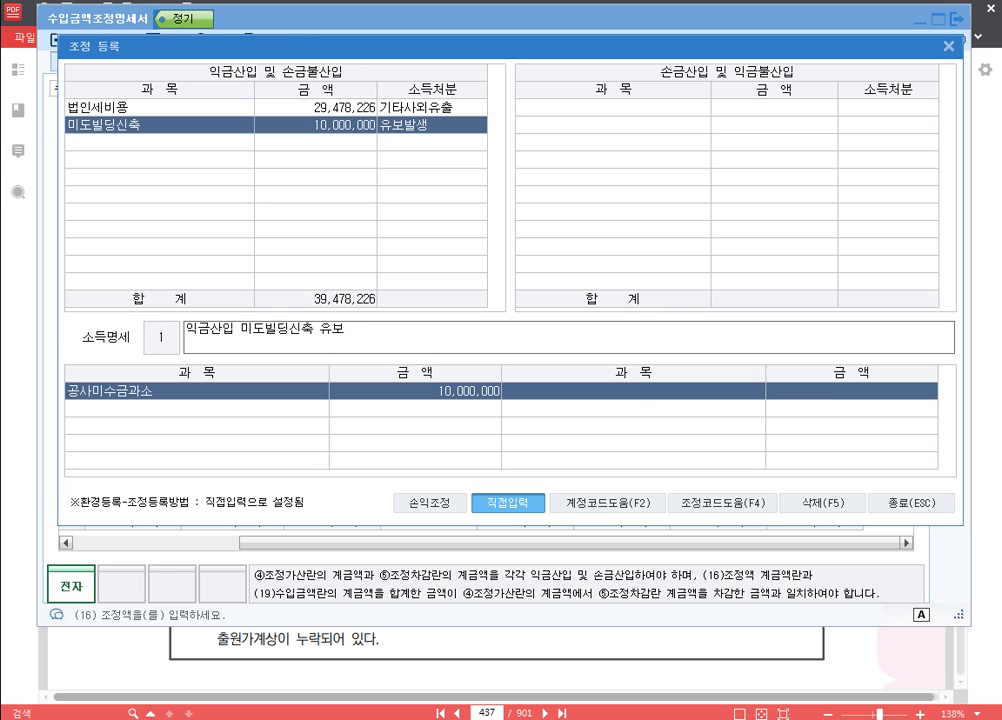
{"action": "key", "text": "Return"}
{"action": "left_click", "coordinate": [158, 125]}
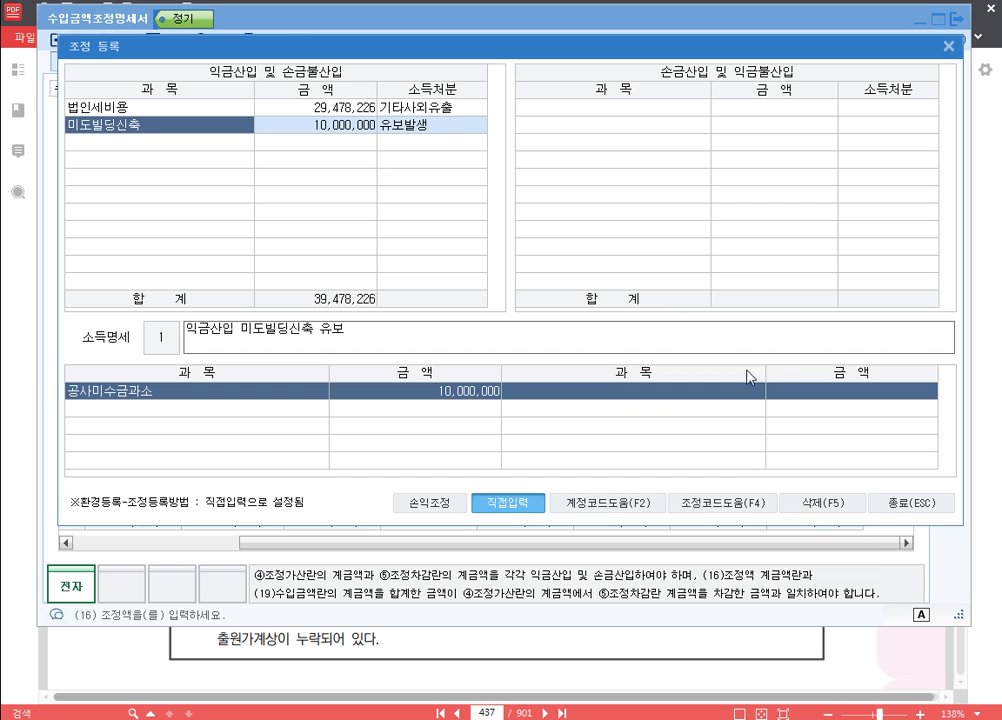
{"action": "left_click", "coordinate": [922, 510]}
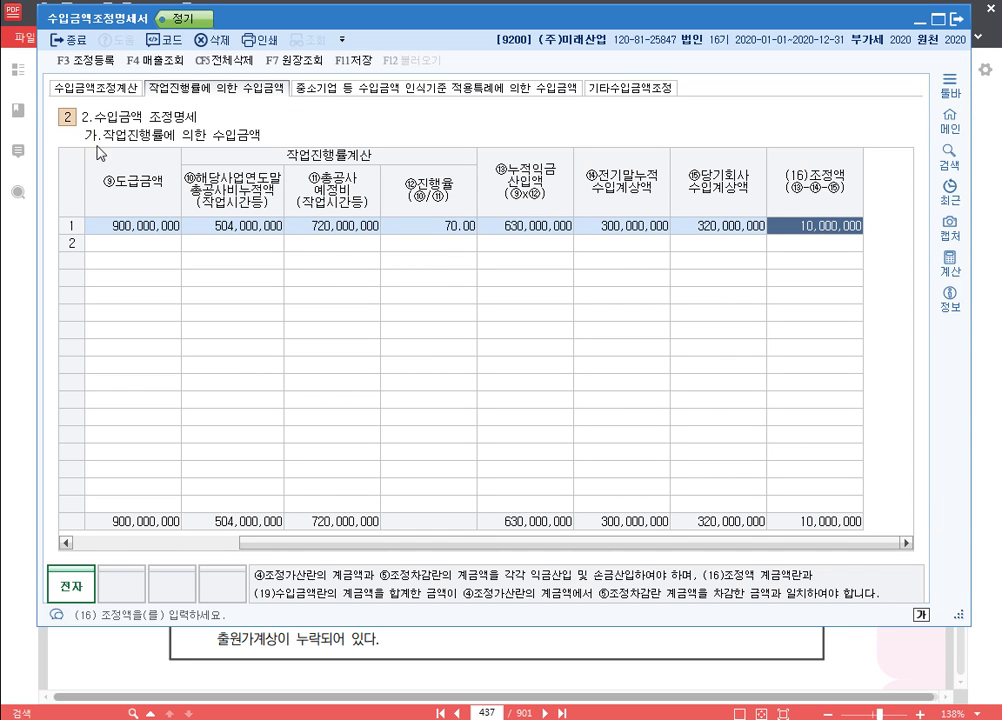
{"action": "left_click", "coordinate": [118, 88]}
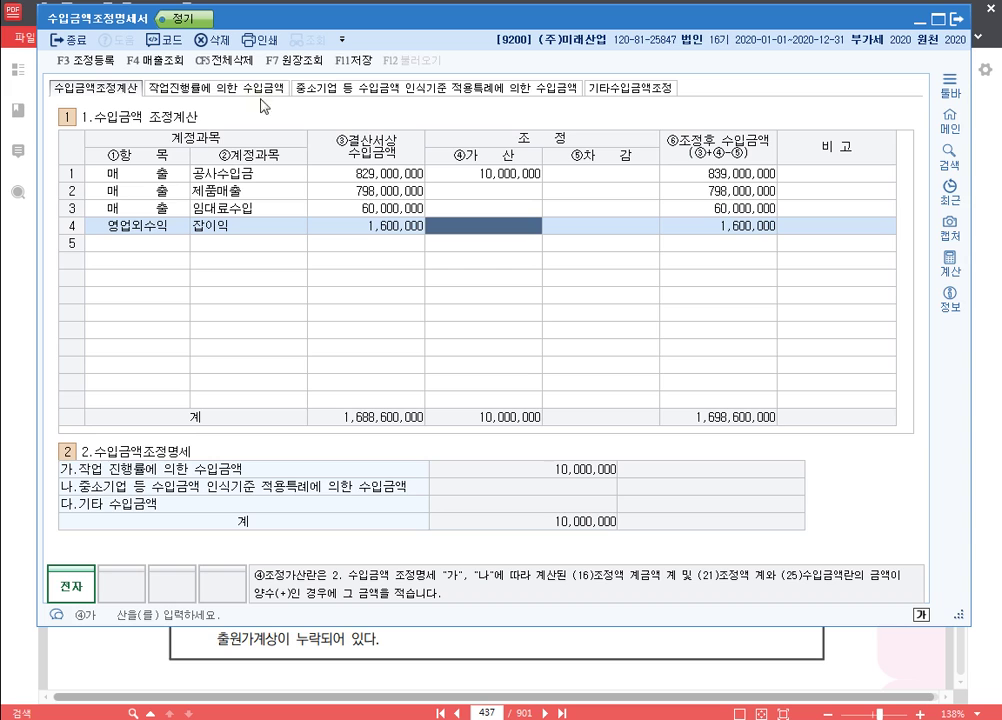
Check 공사수입금's 가산 amount, and try 350,000,000 as 미도빌딩신축's 당기회사수입계상액 under 작업진행률에 의한 수입금액
{"action": "left_click", "coordinate": [488, 173]}
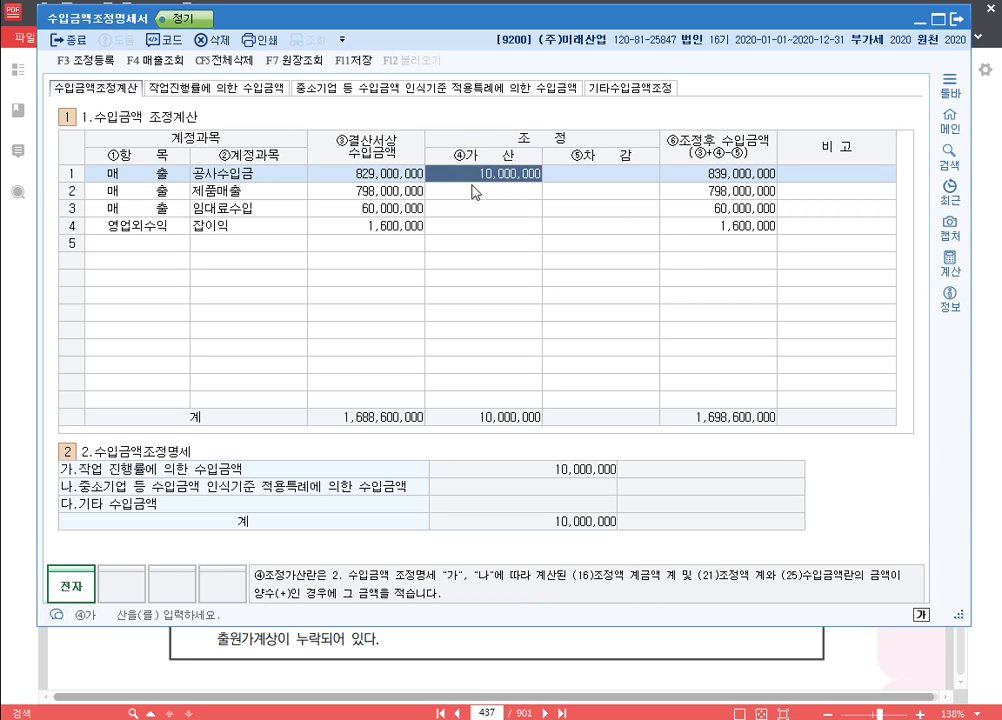
{"action": "left_click", "coordinate": [216, 87]}
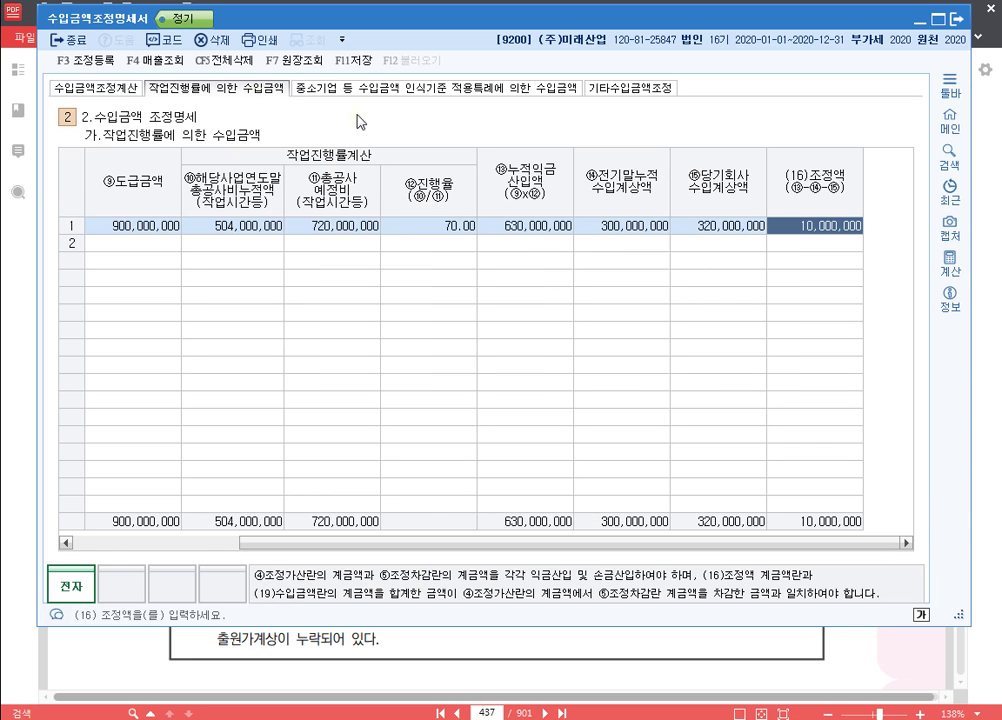
{"action": "left_click", "coordinate": [718, 226]}
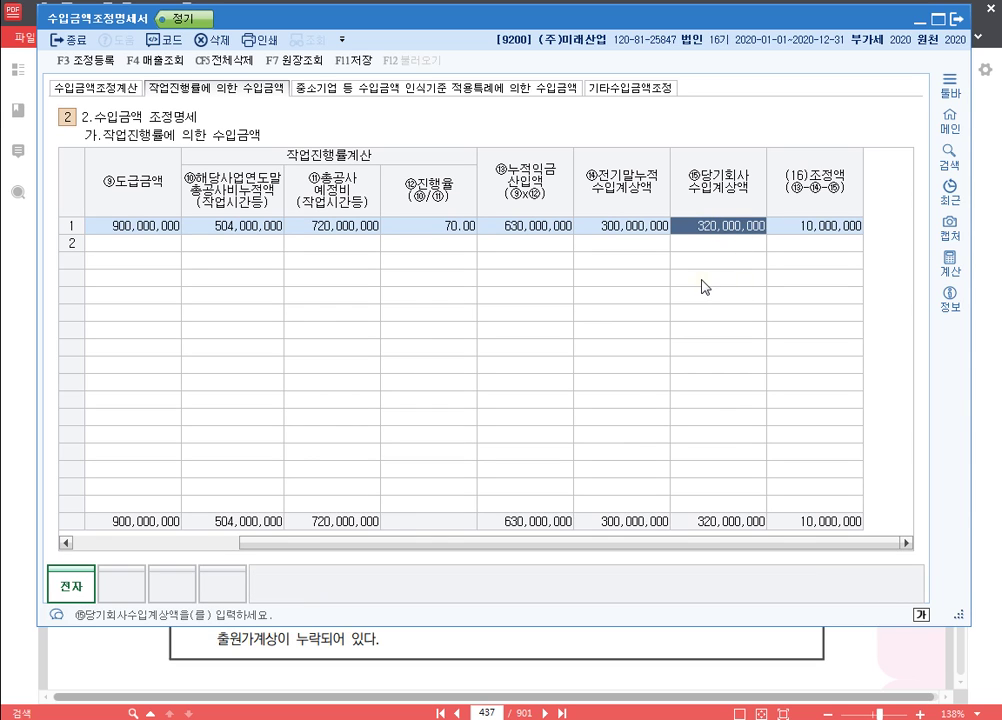
{"action": "type", "text": "350000000"}
{"action": "key", "text": "Return"}
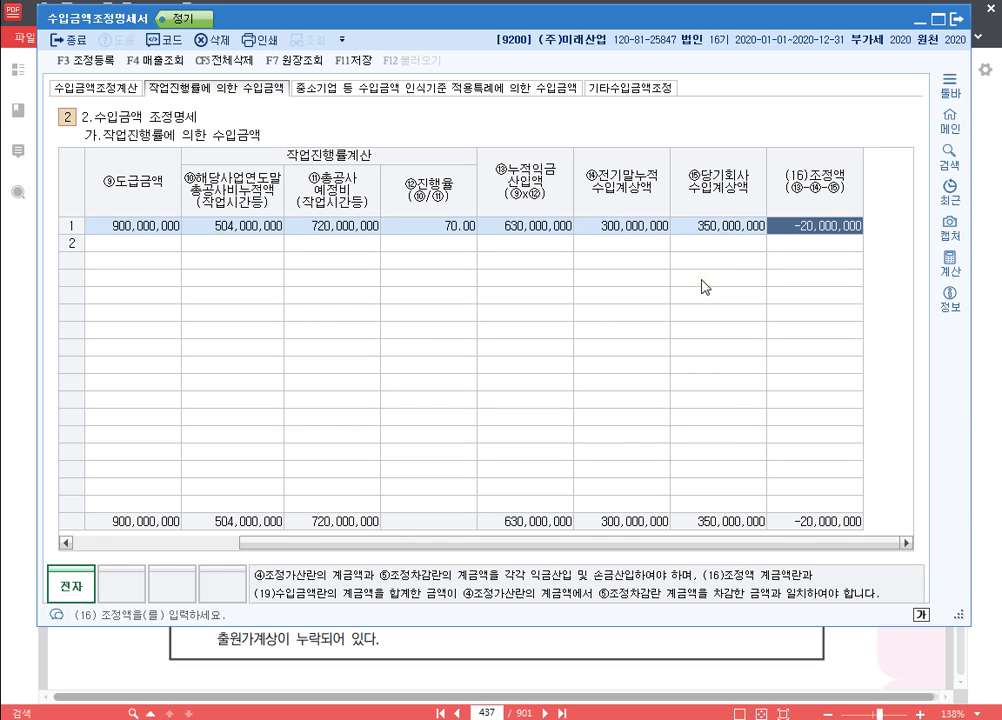
Check how 공사수입금's adjustment is carried to 차감 in 수입금액조정계산
{"action": "left_click", "coordinate": [740, 226]}
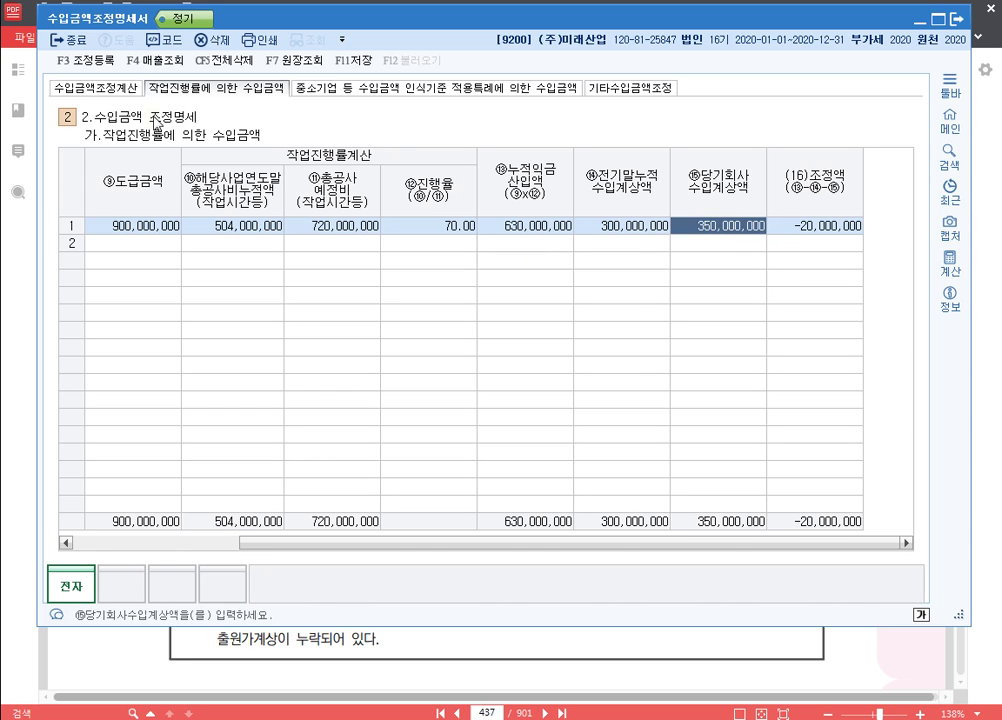
{"action": "left_click", "coordinate": [113, 88]}
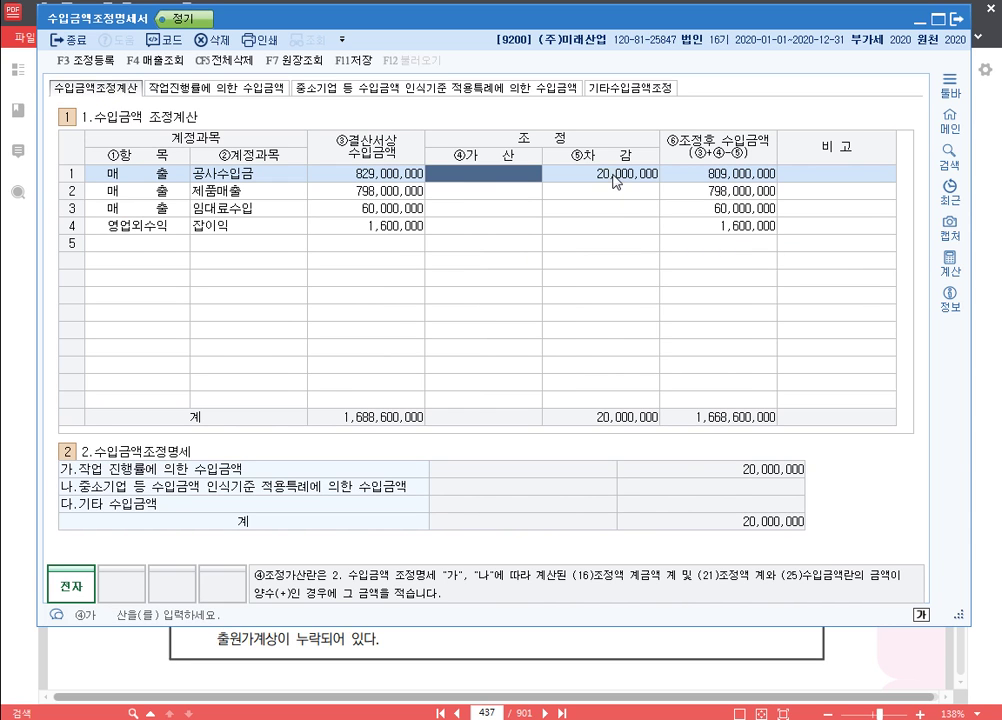
{"action": "left_click", "coordinate": [612, 175]}
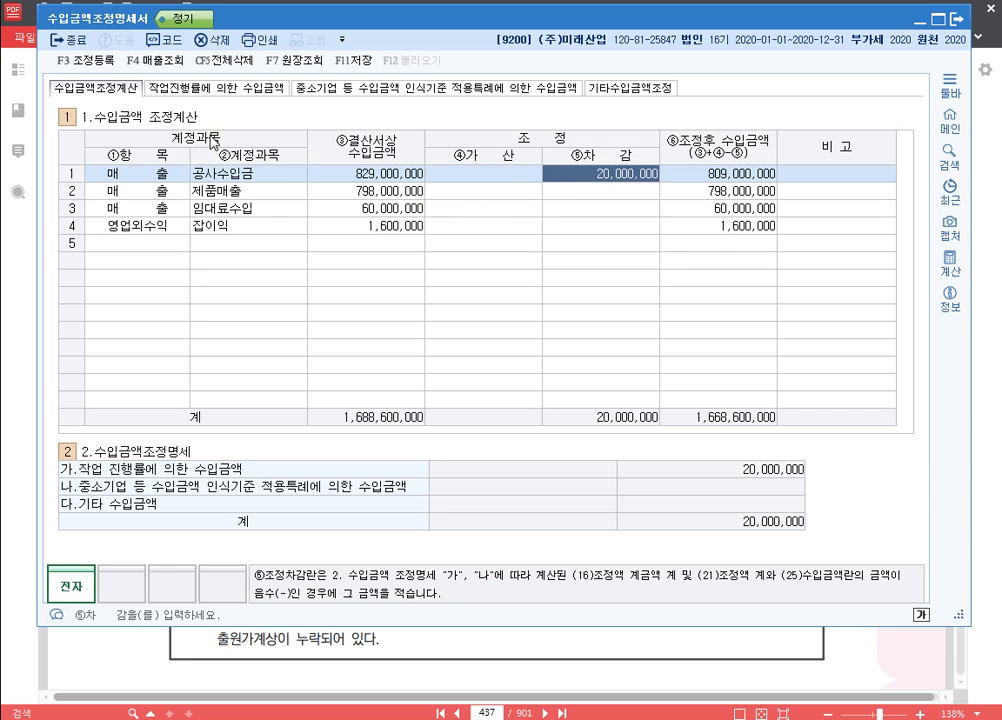
Return to 작업진행률에 의한 수입금액 and restore 미도빌딩신축's 당기회사수입계상액 to 320,000,000
{"action": "left_click", "coordinate": [218, 88]}
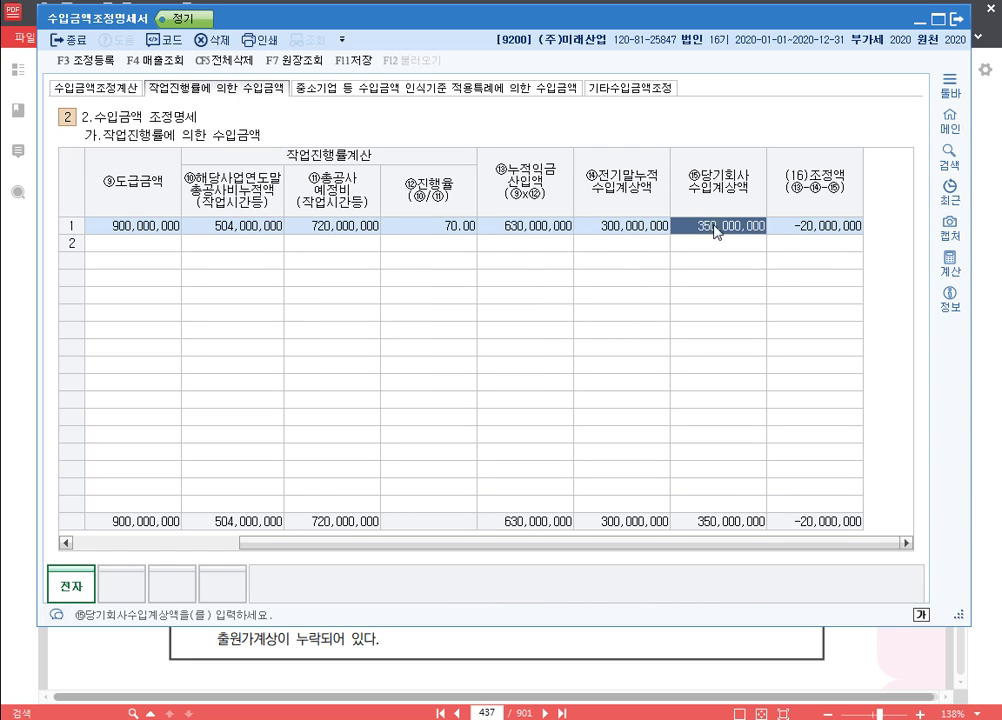
{"action": "type", "text": "320000000"}
{"action": "key", "text": "Return"}
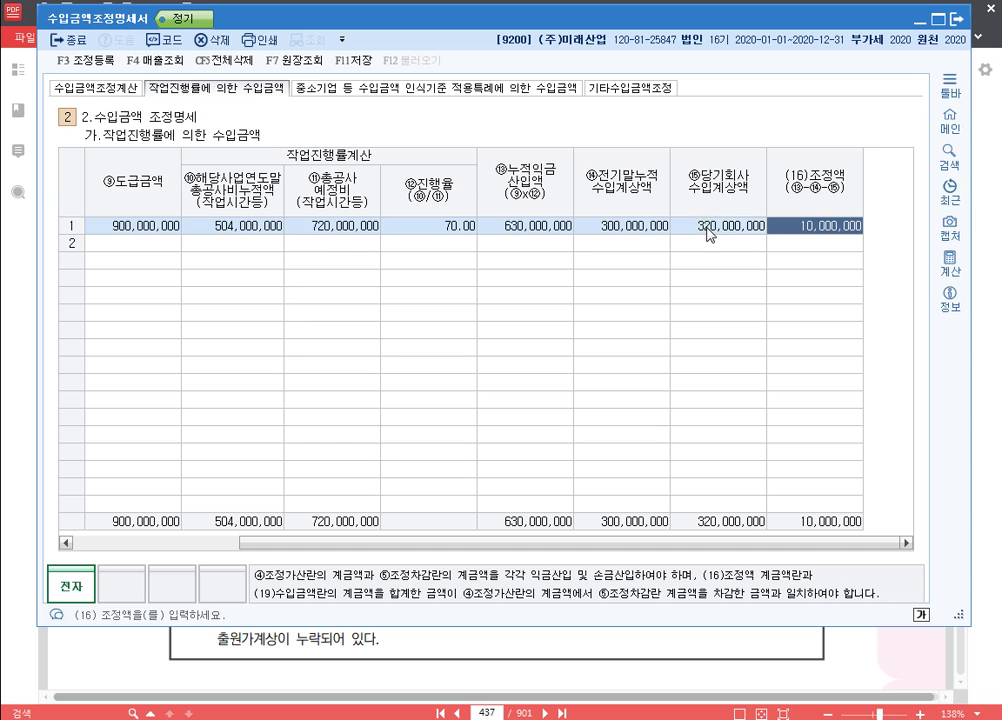
Consult the contract table in the textbook PDF, add 연립주택신축 as the second 공사명 and enter the client's name as 도급자
{"action": "key", "text": "alt+Tab"}
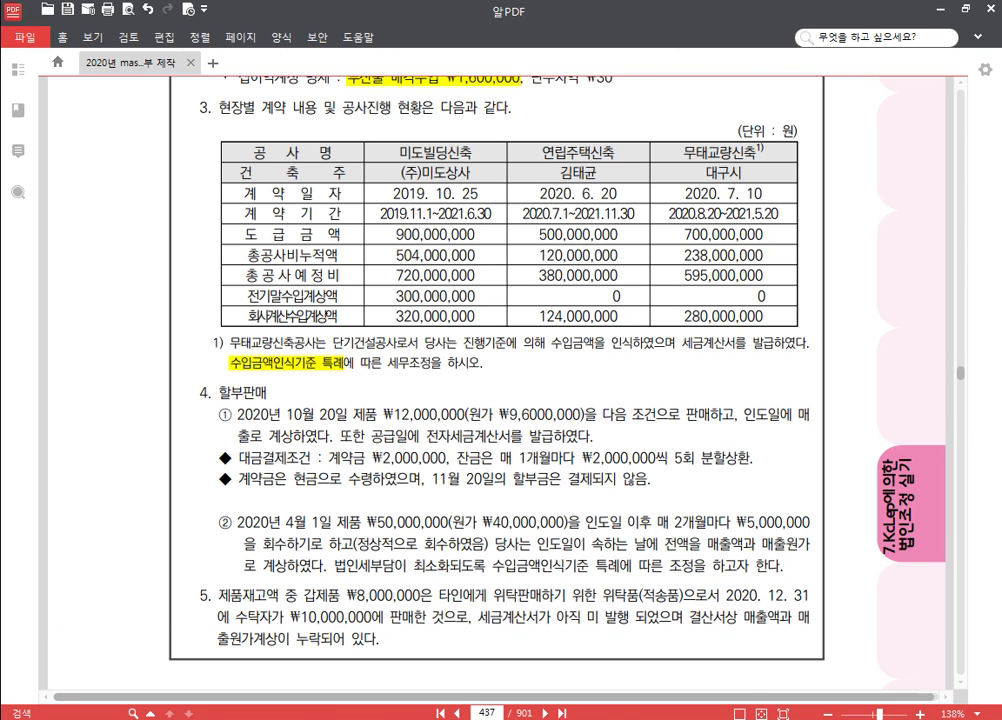
{"action": "key", "text": "alt+Tab"}
{"action": "key", "text": "Return"}
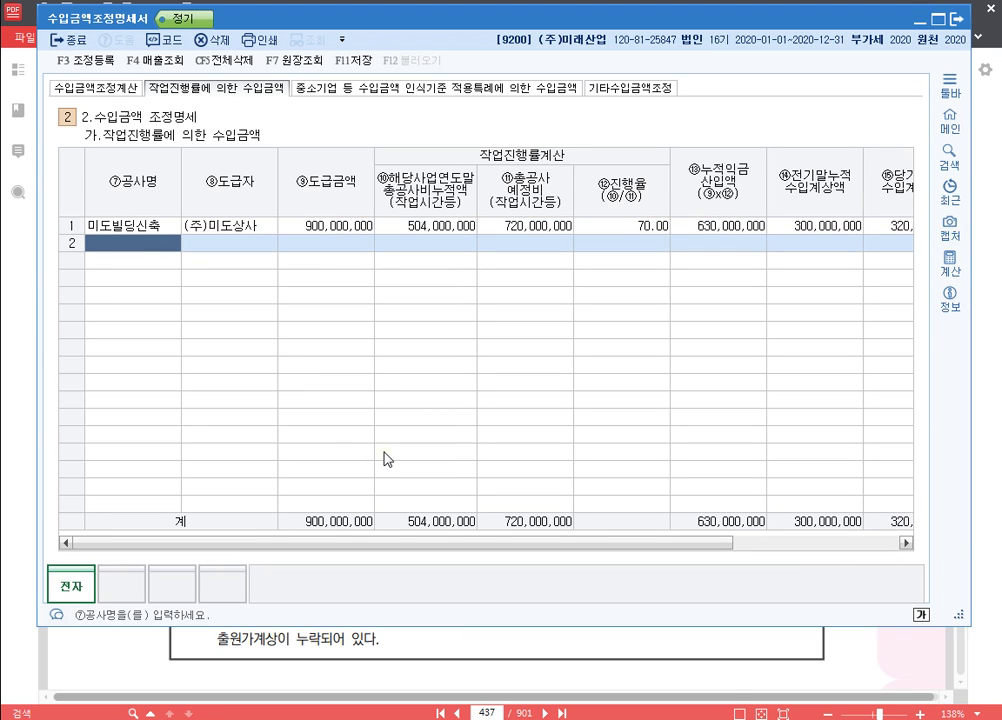
{"action": "type", "text": "연립주택"}
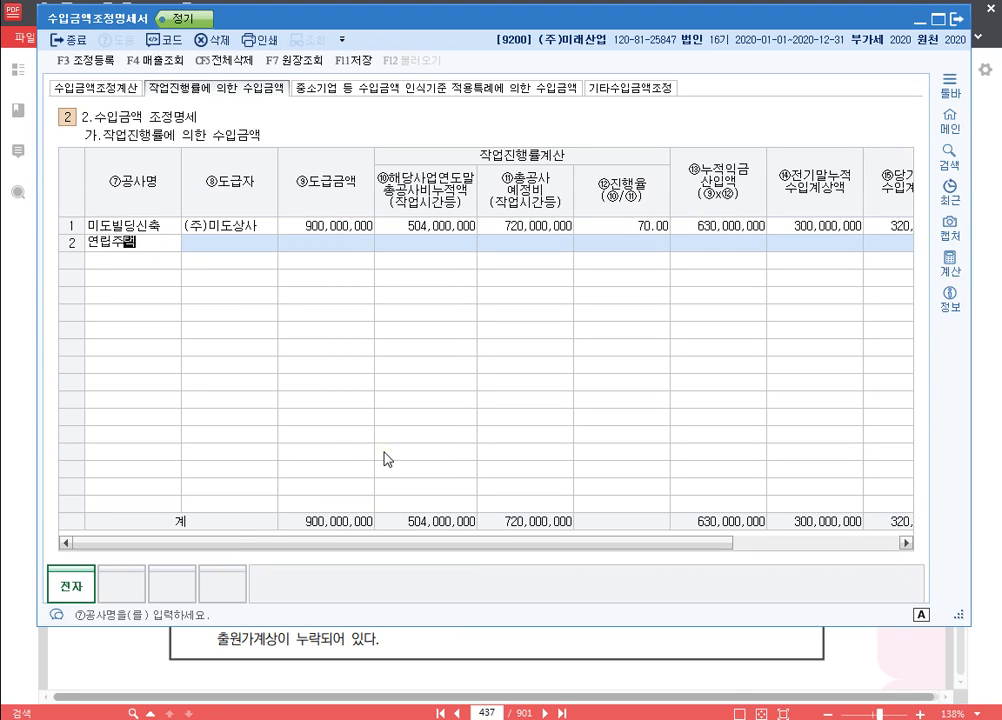
{"action": "type", "text": "신ㅊㅜㄱ"}
{"action": "key", "text": "Return"}
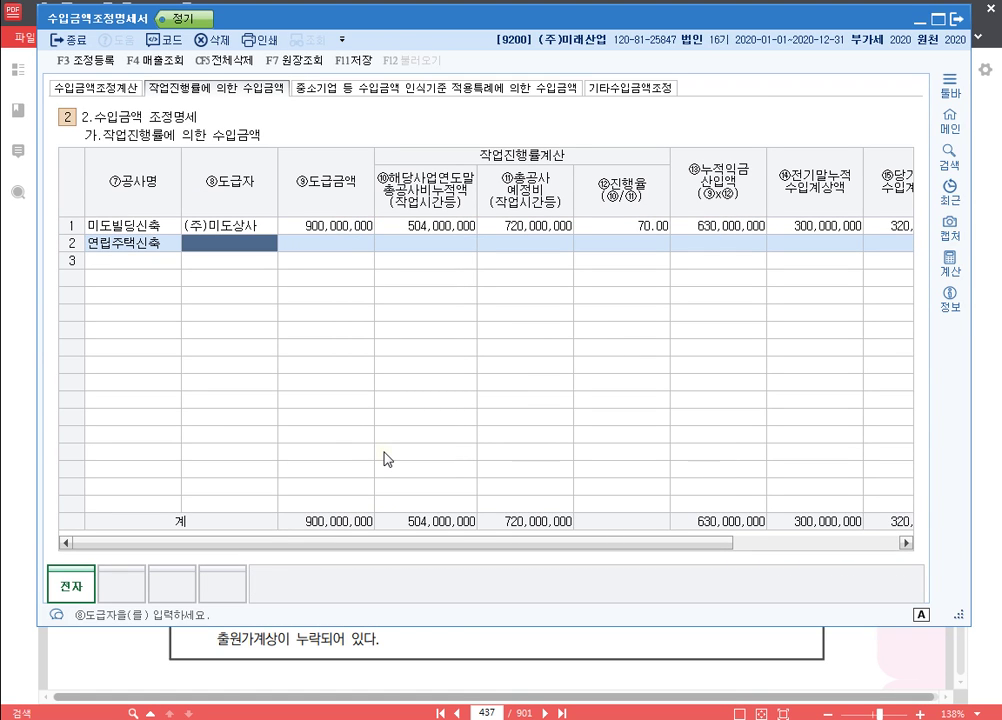
{"action": "type", "text": "김태균"}
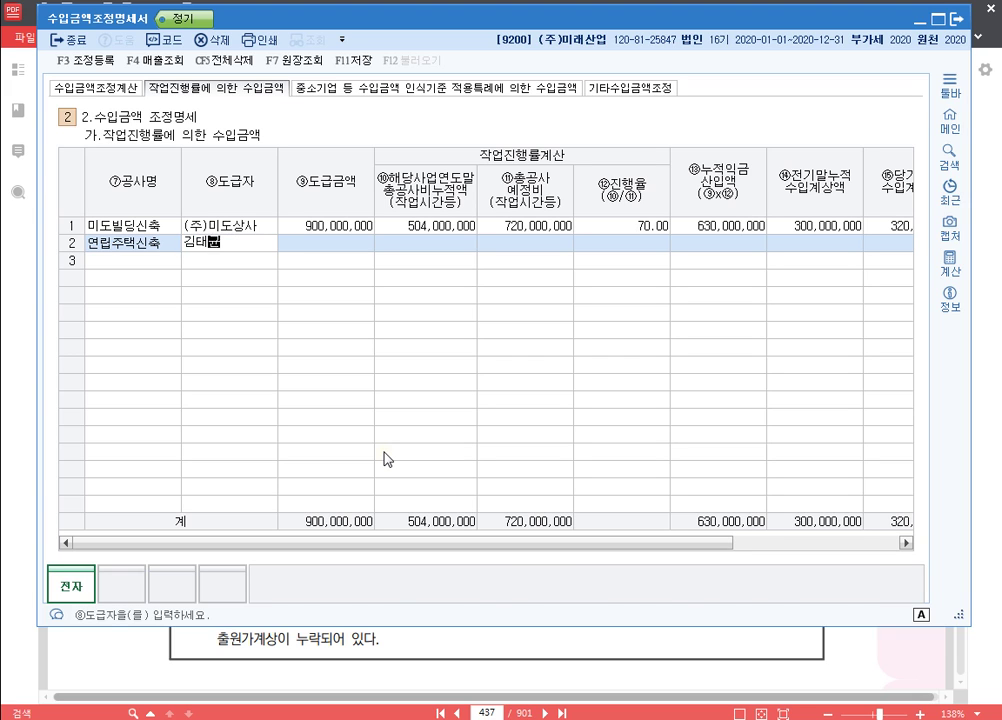
{"action": "key", "text": "Return"}
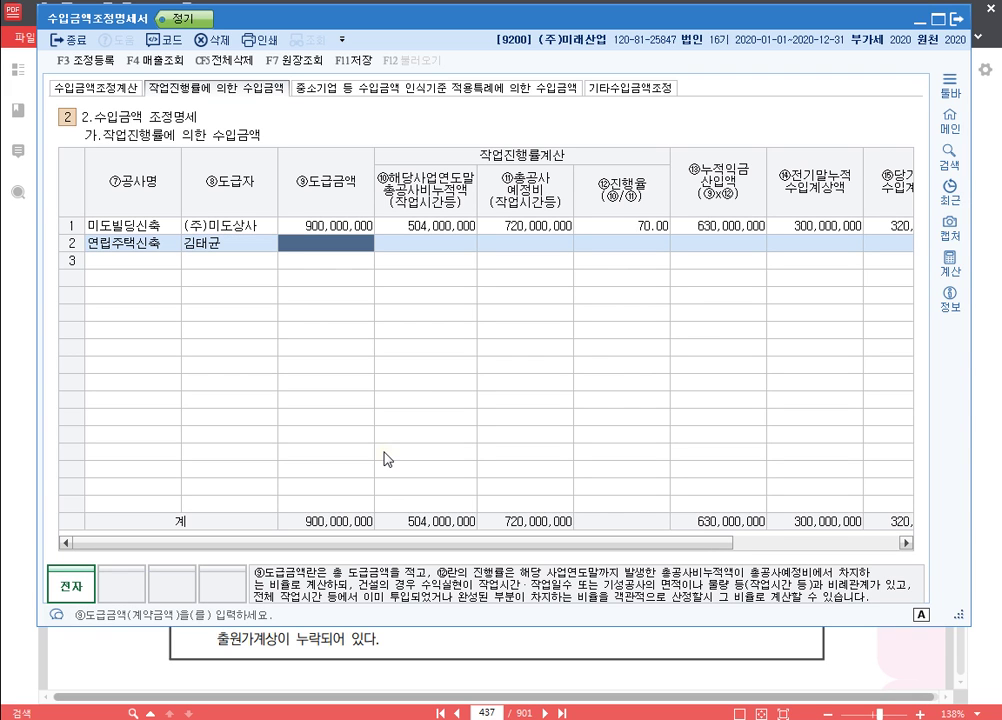
Enter 연립주택신축's 도급금액 500,000,000, 총공사비누적액 120,000,000 and 총공사예정비 380,000,000
{"action": "type", "text": "500000000"}
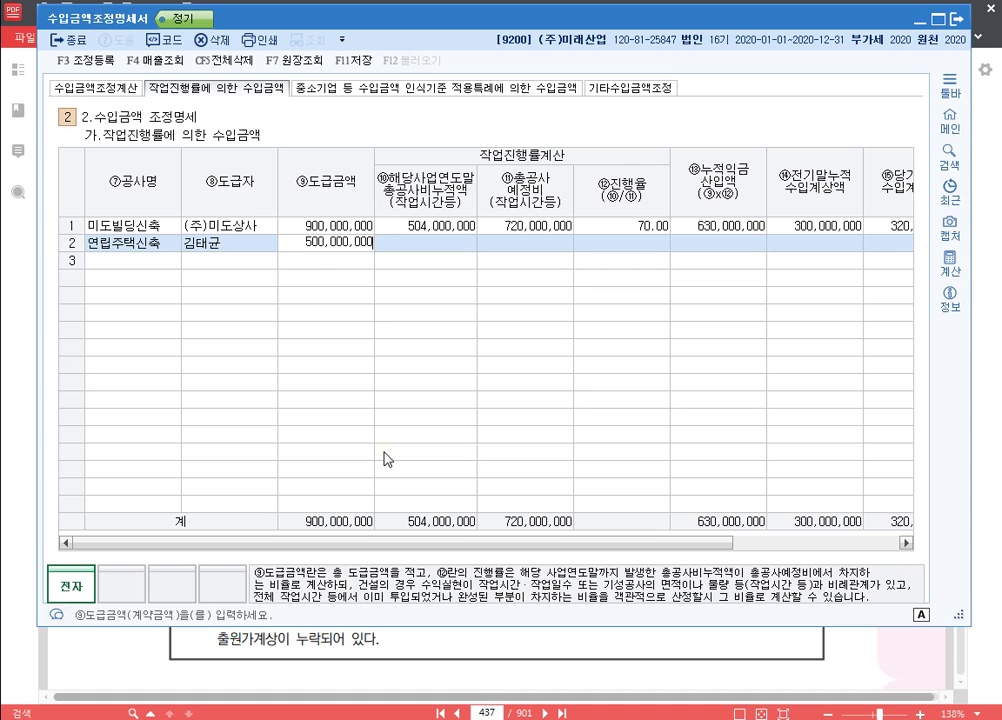
{"action": "key", "text": "Return"}
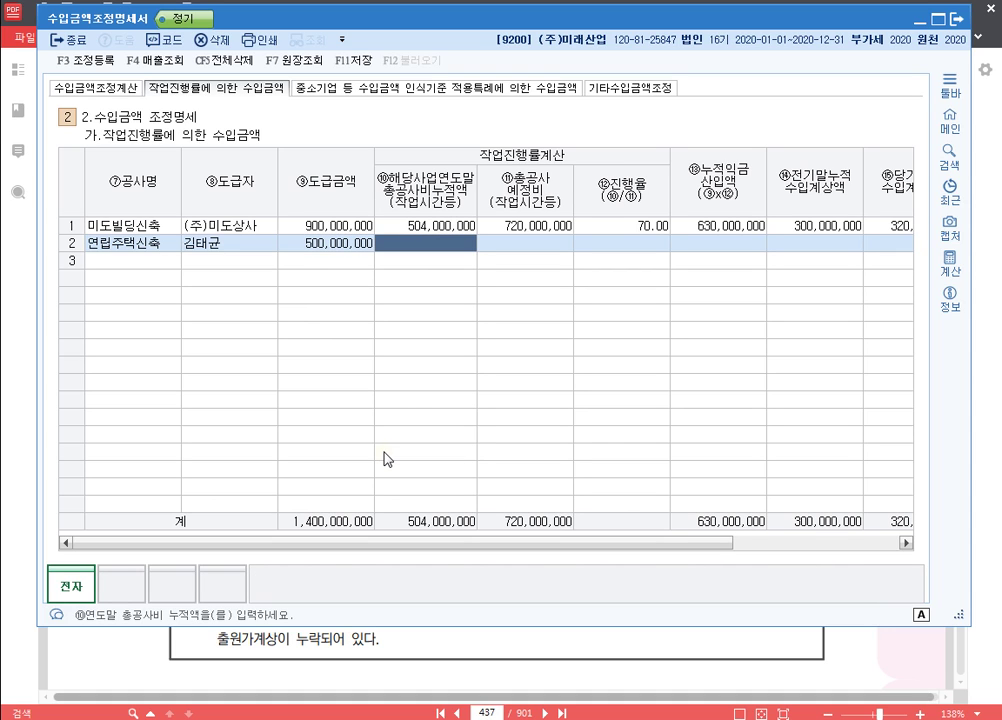
{"action": "type", "text": "120000000"}
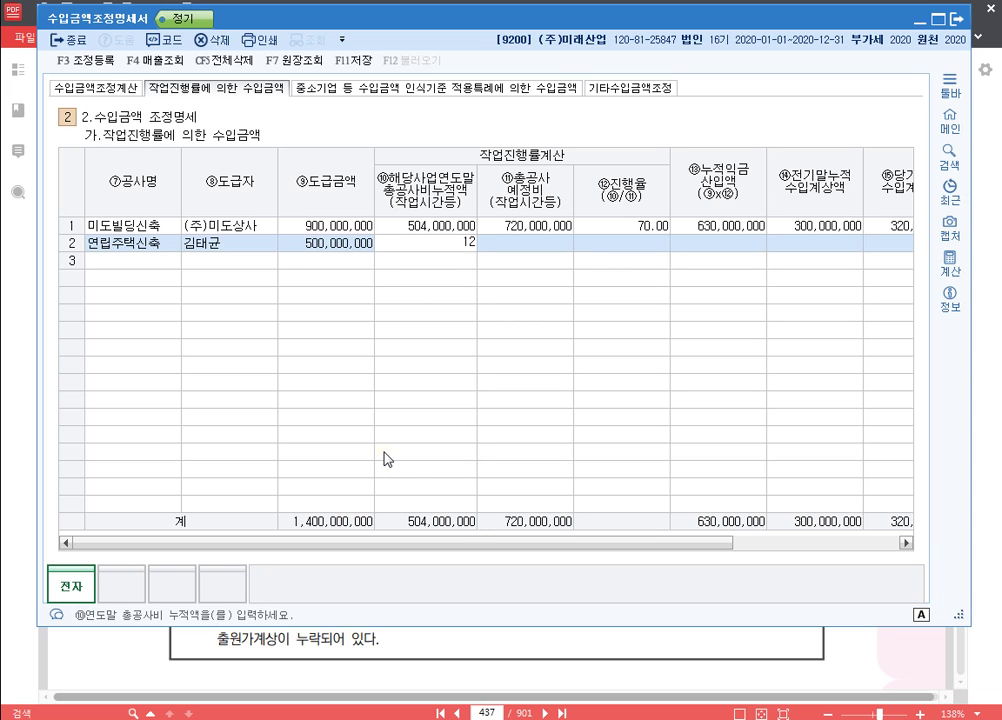
{"action": "key", "text": "Return"}
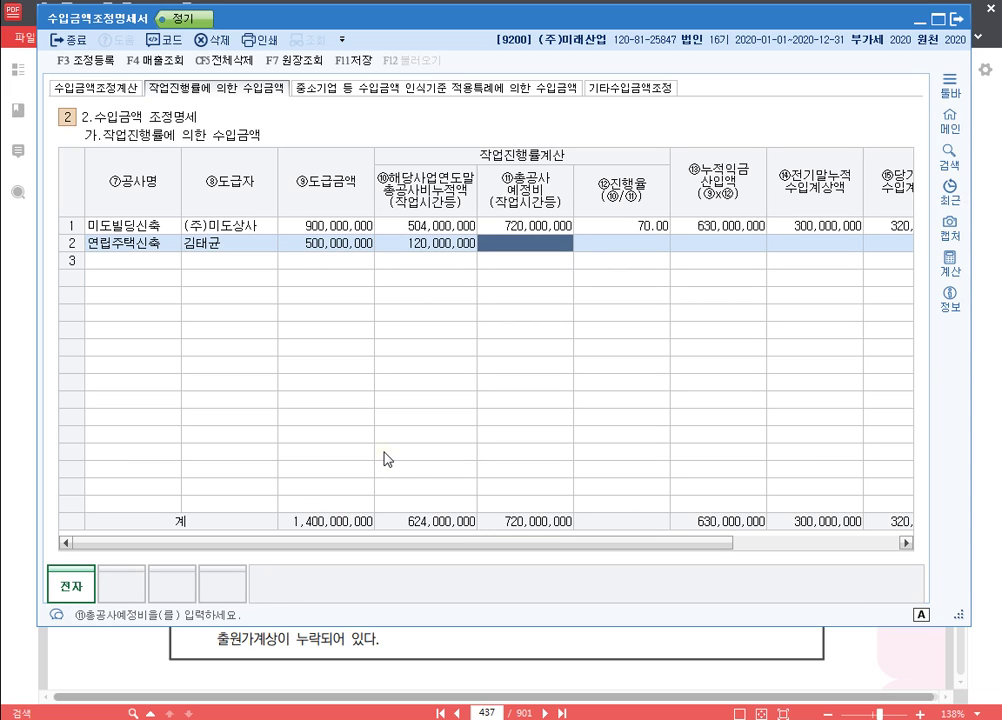
{"action": "type", "text": "380000000"}
{"action": "key", "text": "Return"}
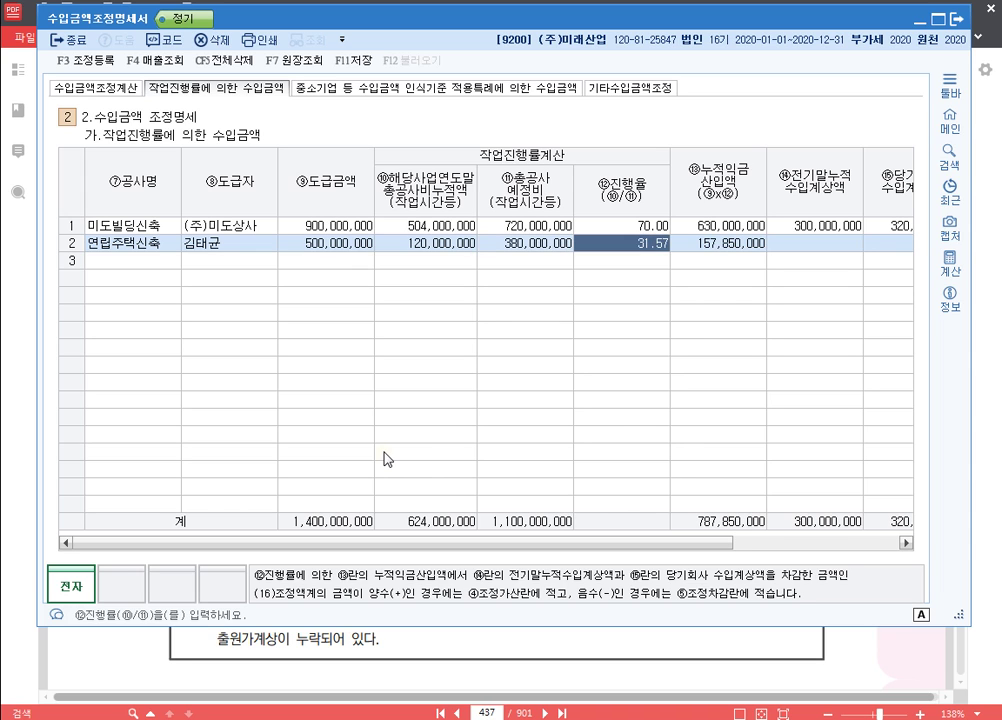
Leave 연립주택신축's 전기말누적수입계상액 empty and set its 당기회사수입계상액 to 124,000,000
{"action": "key", "text": "Return"}
{"action": "key", "text": "Return"}
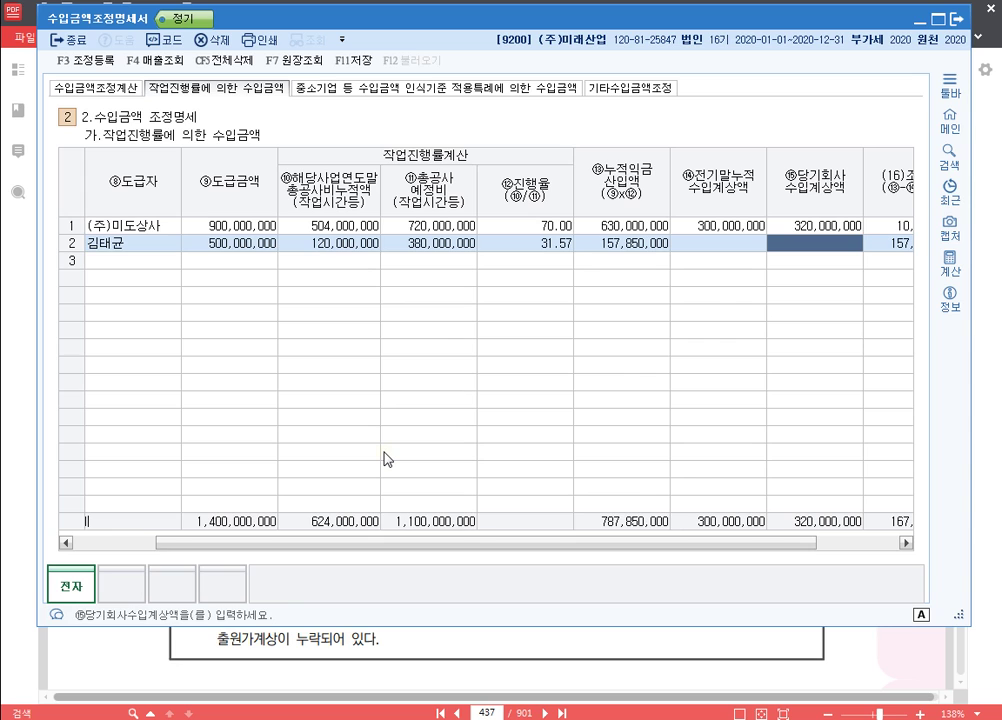
{"action": "type", "text": "124000000"}
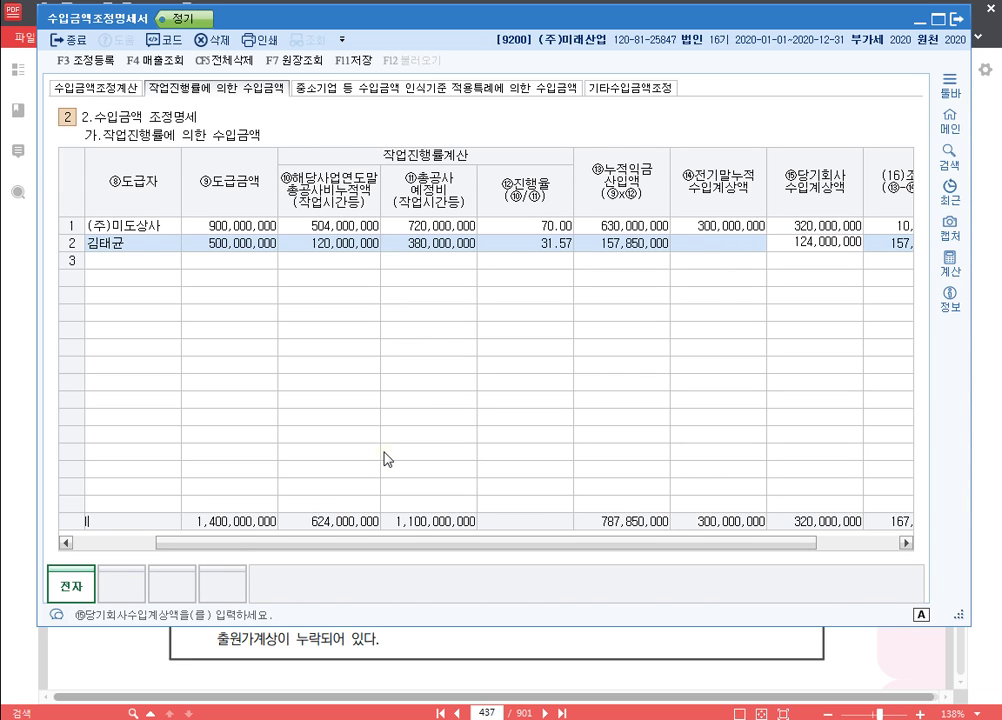
{"action": "key", "text": "Return"}
Check how 연립주택신축's 조정액 derives from its 누적익금산입액 and 당기회사수입계상액
{"action": "key", "text": "Left"}
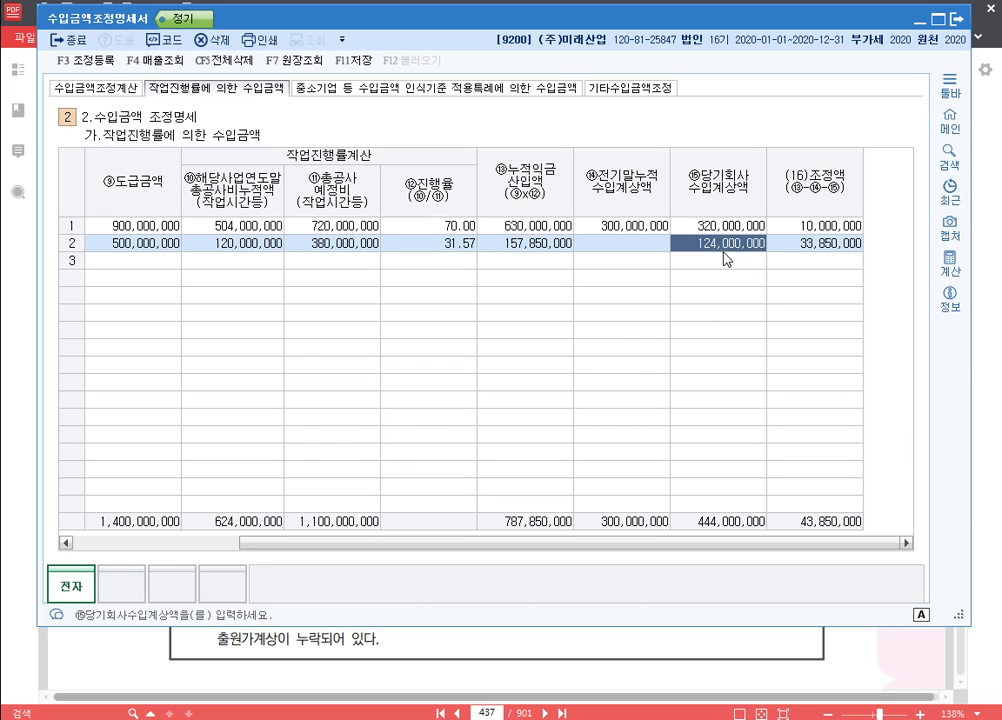
{"action": "left_click", "coordinate": [539, 244]}
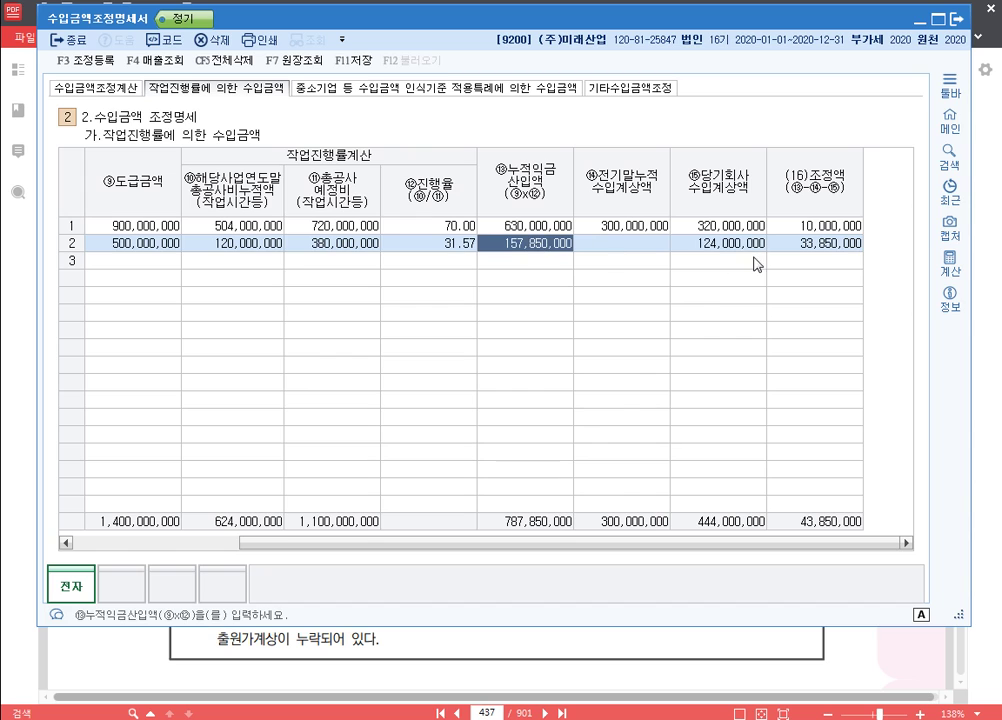
{"action": "left_click", "coordinate": [735, 244]}
{"action": "left_click", "coordinate": [836, 244]}
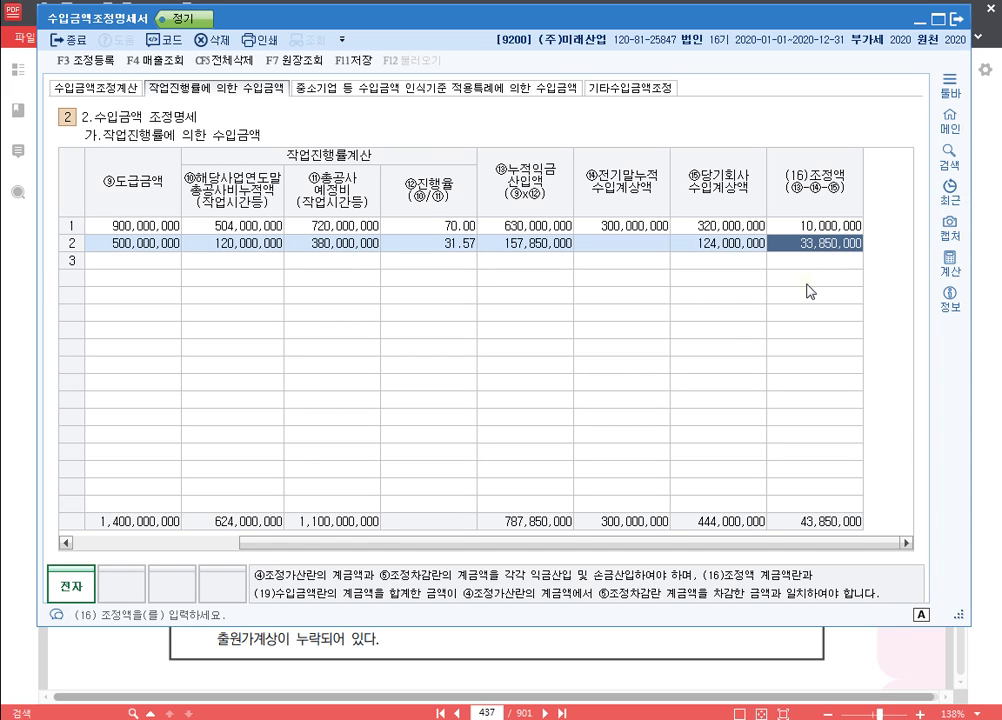
Open 조정 등록 and add 연립주택신축 with 금액 33,850,000 under 익금산입 및 손금불산입
{"action": "left_click", "coordinate": [95, 62]}
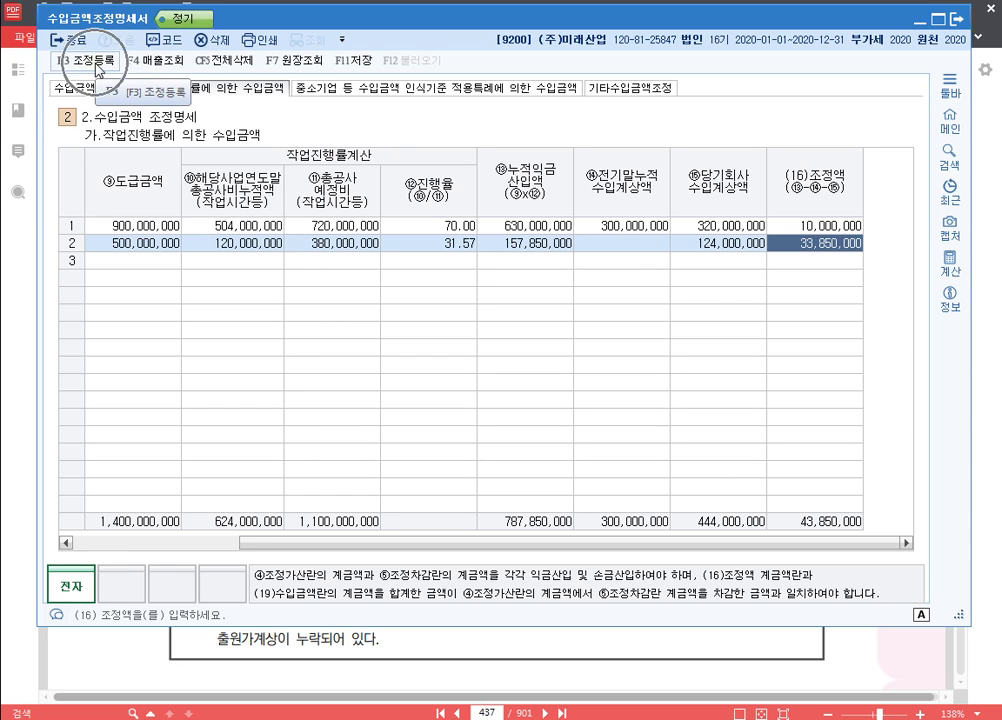
{"action": "left_click", "coordinate": [97, 66]}
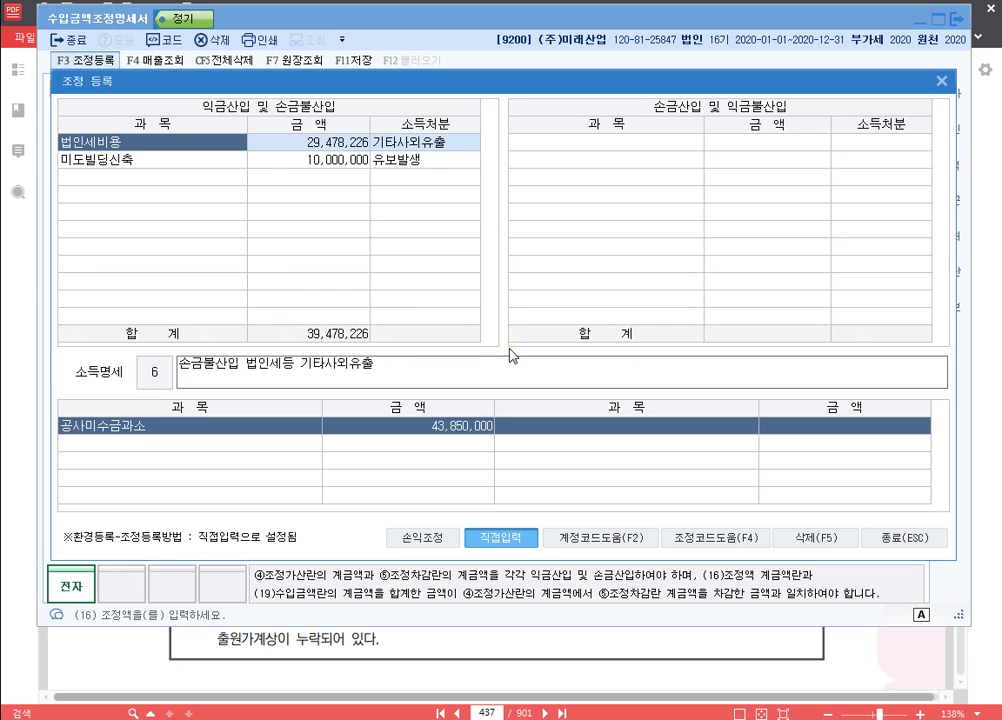
{"action": "left_click", "coordinate": [107, 176]}
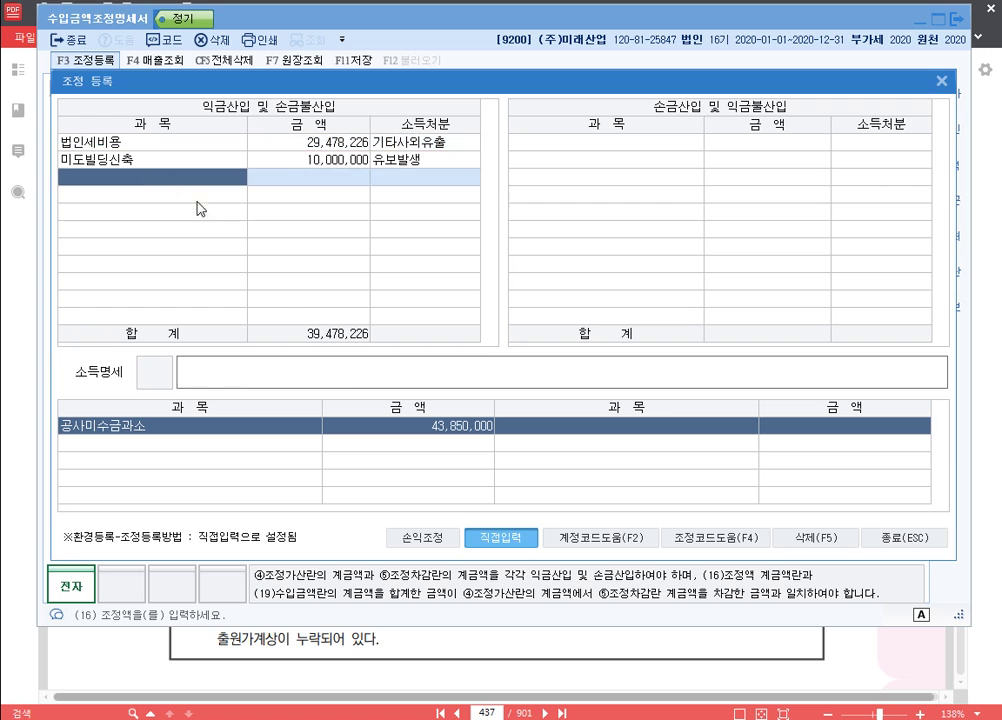
{"action": "type", "text": "연립주택"}
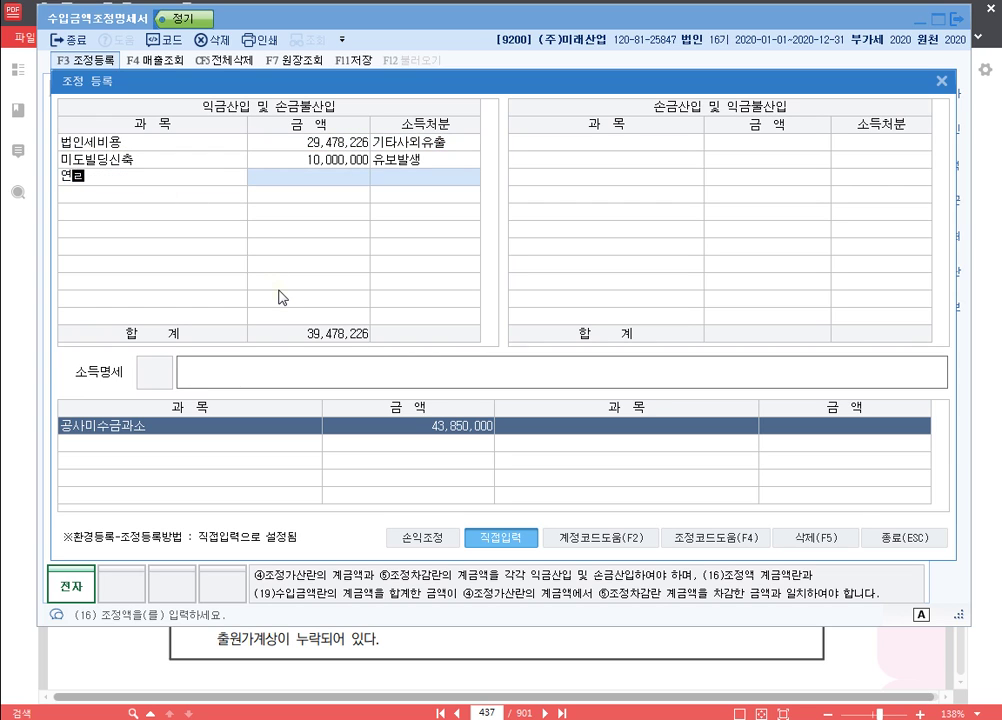
{"action": "type", "text": "신축"}
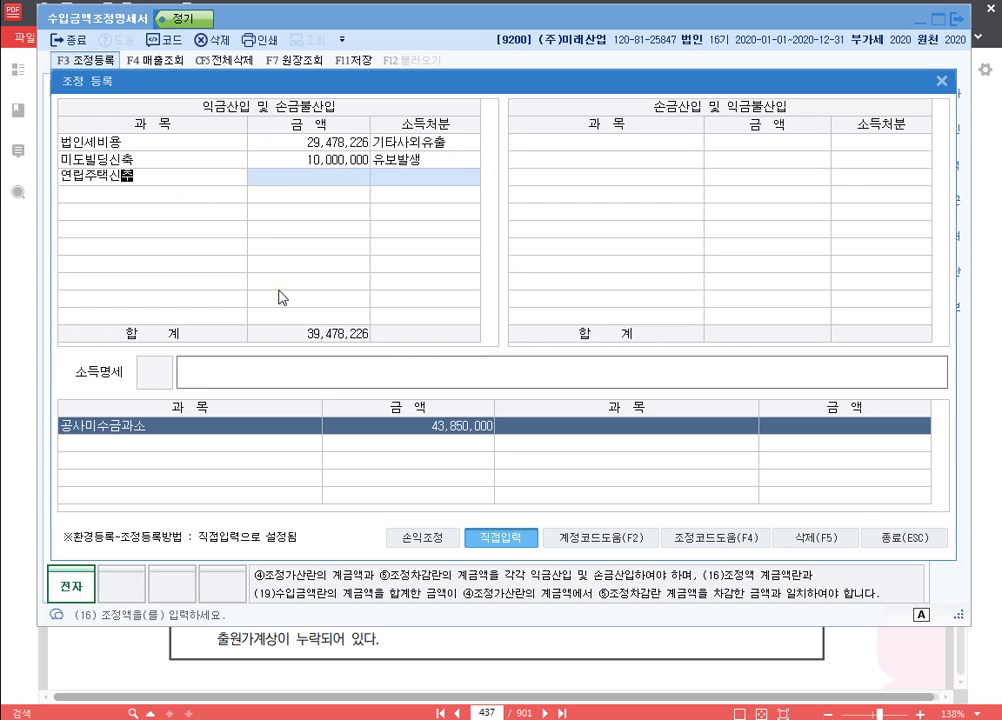
{"action": "key", "text": "Return"}
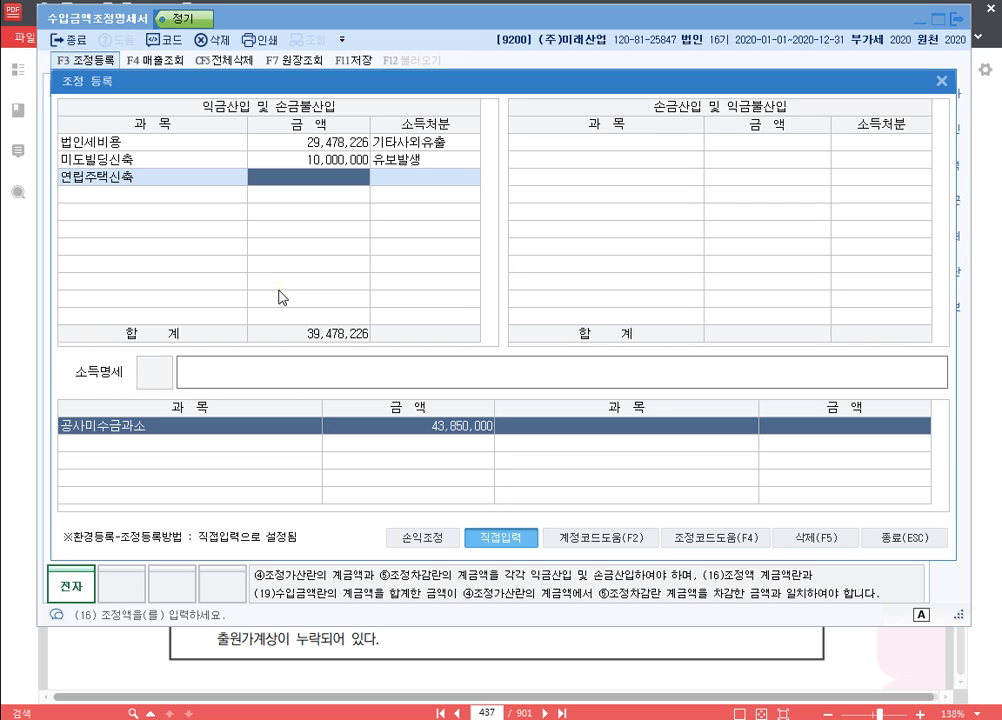
{"action": "type", "text": "3"}
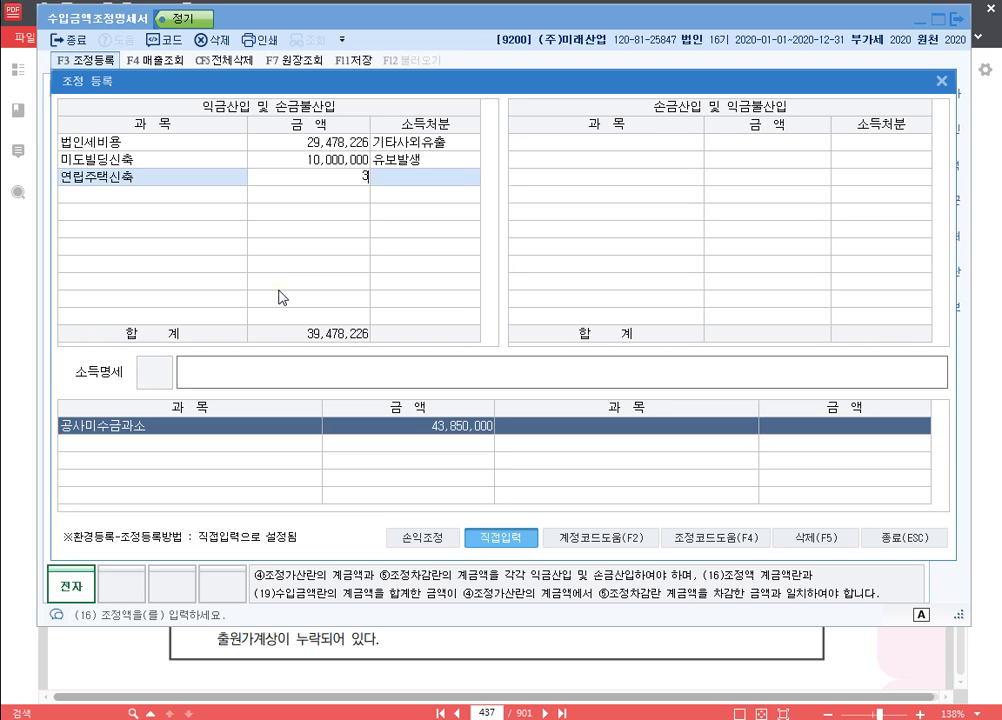
{"action": "type", "text": "3850000"}
{"action": "key", "text": "Return"}
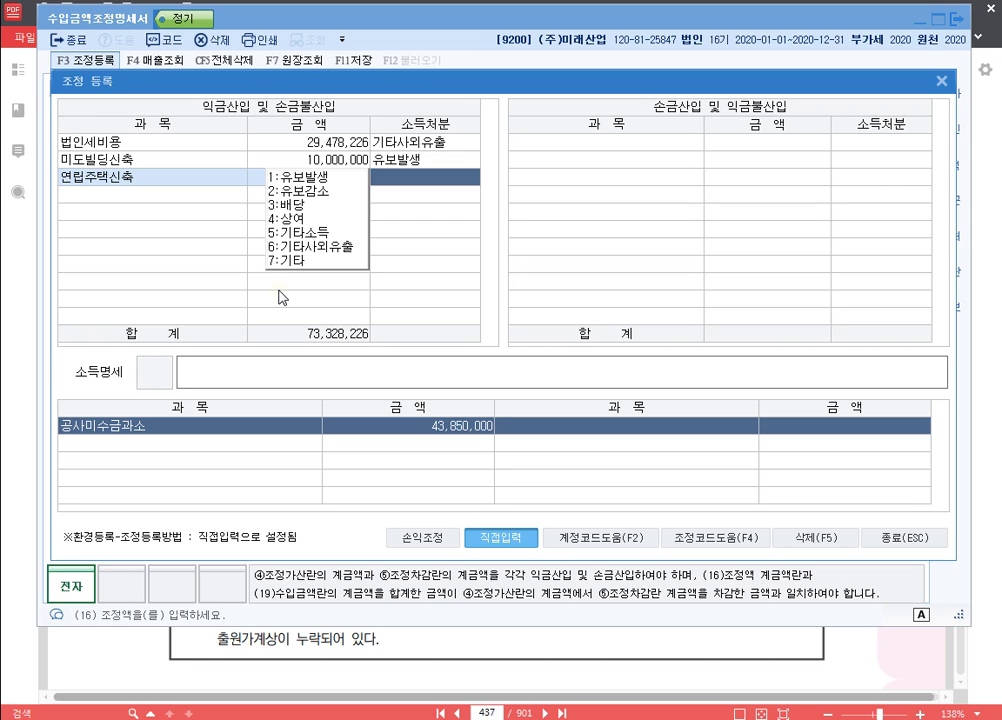
Set 연립주택신축's 소득처분 to 유보발생, enter 소득명세 익금산입 연립주택신축 유보, and close the adjustment registration
{"action": "key", "text": "1"}
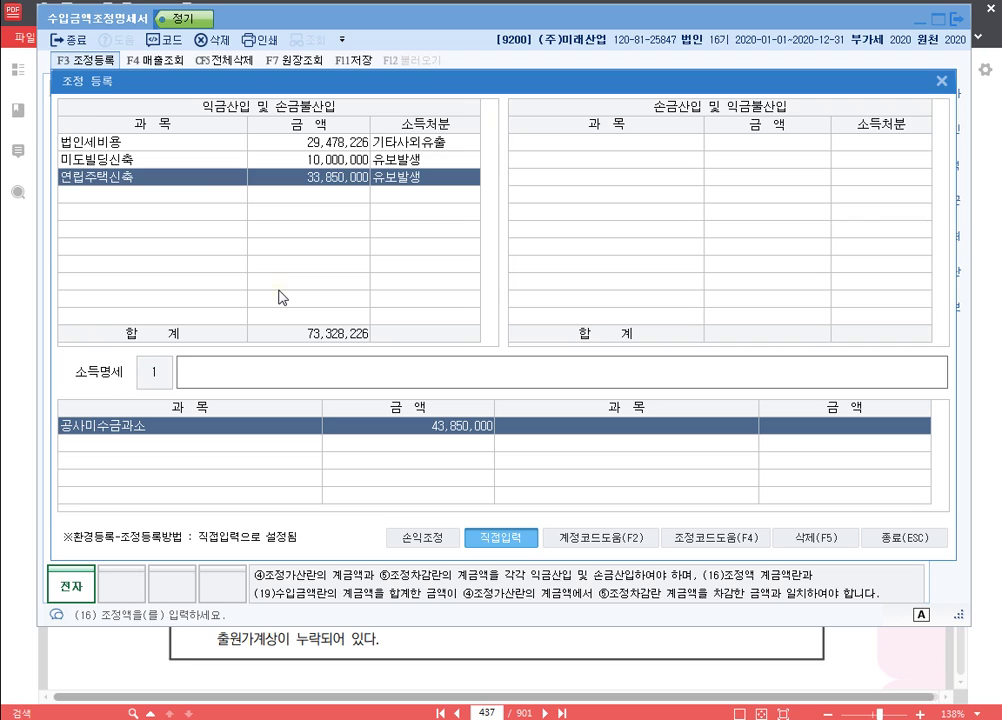
{"action": "type", "text": "익금산입 연립주택"}
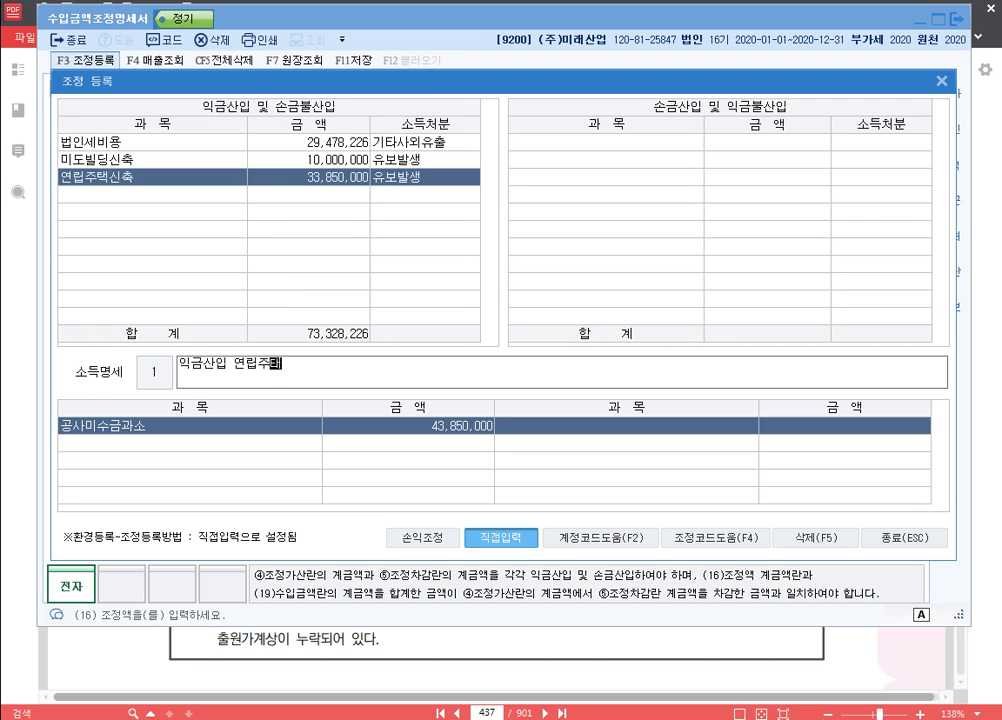
{"action": "type", "text": "신축 유보"}
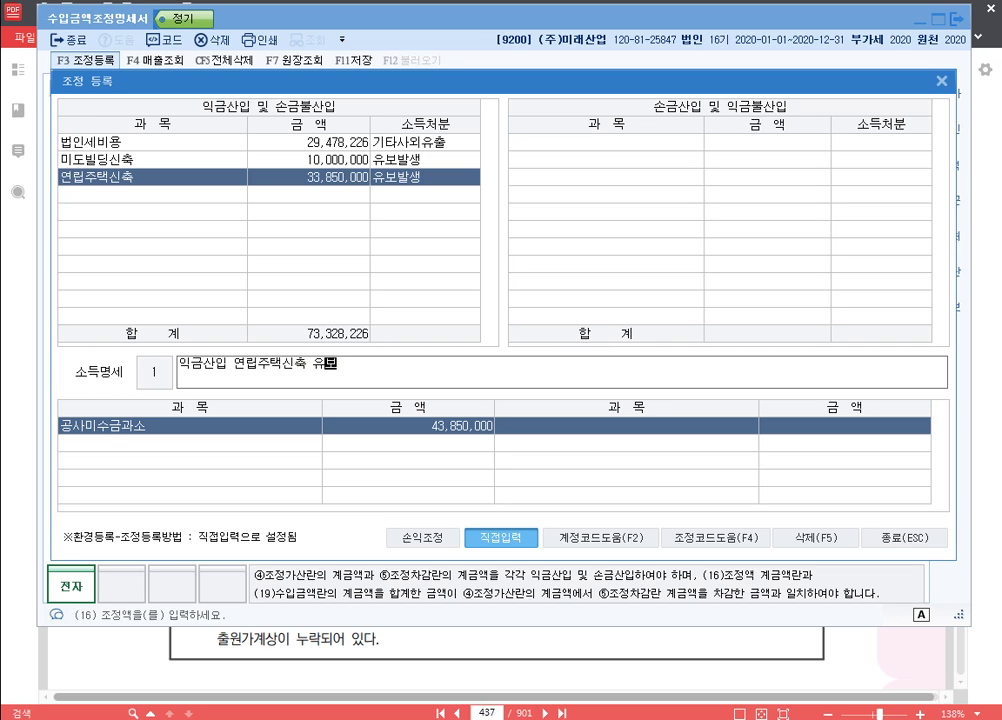
{"action": "key", "text": "Return"}
{"action": "key", "text": "Up"}
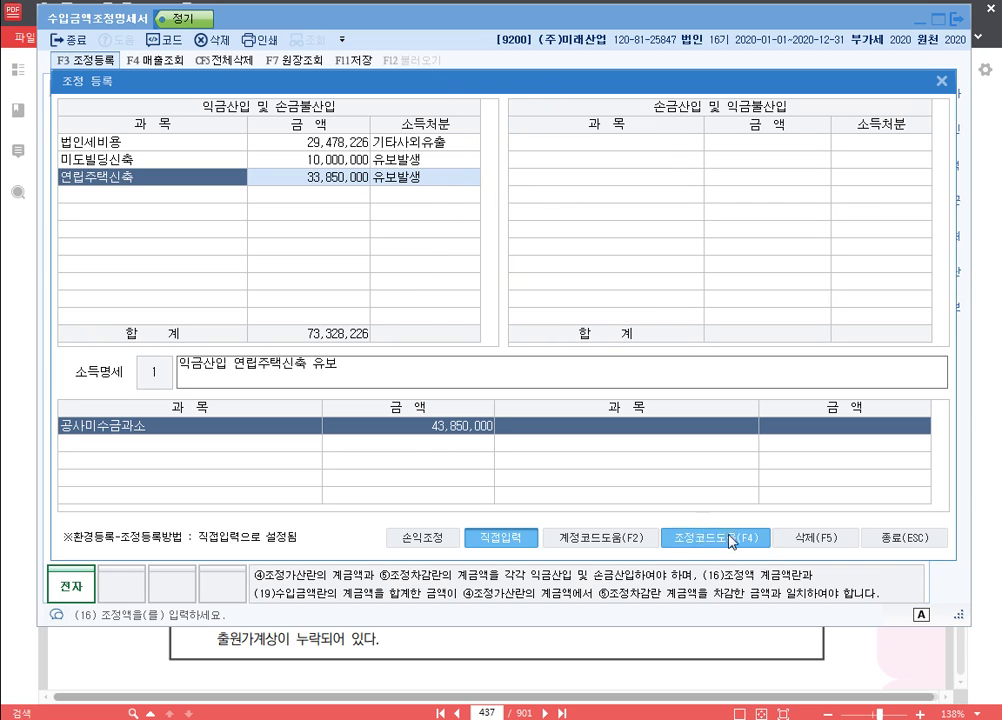
{"action": "left_click", "coordinate": [904, 537]}
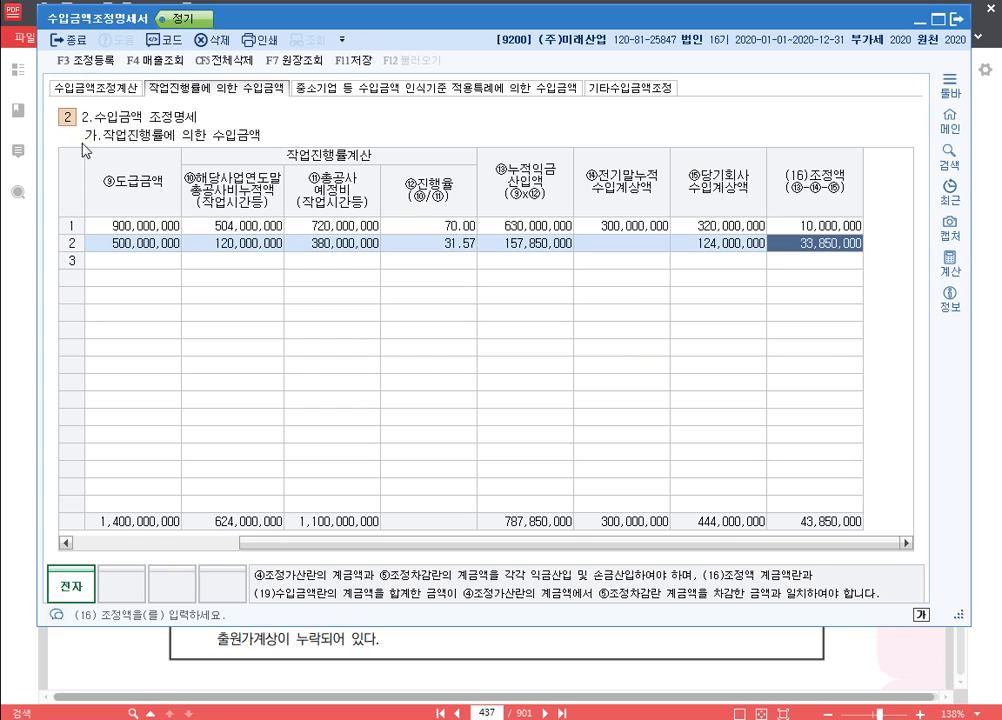
Compare both contracts' 조정액 with 공사수입금's 가산 amount under 수입금액조정계산, then return to the textbook PDF
{"action": "left_click", "coordinate": [820, 226]}
{"action": "left_click", "coordinate": [819, 245]}
{"action": "left_click", "coordinate": [823, 228]}
{"action": "left_click", "coordinate": [805, 244]}
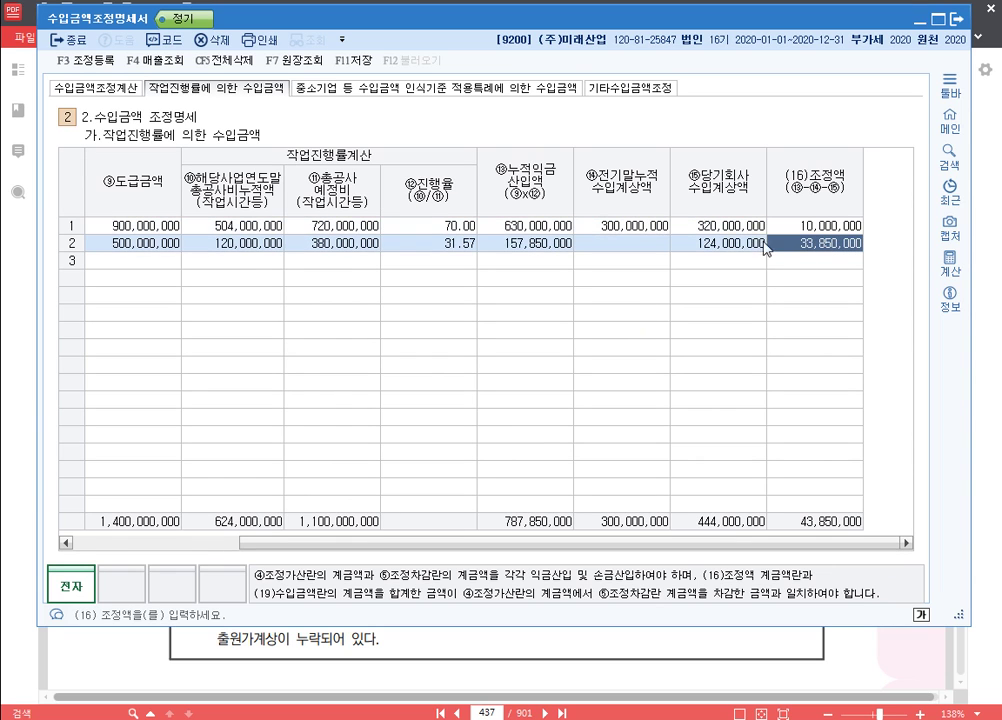
{"action": "left_click", "coordinate": [96, 88]}
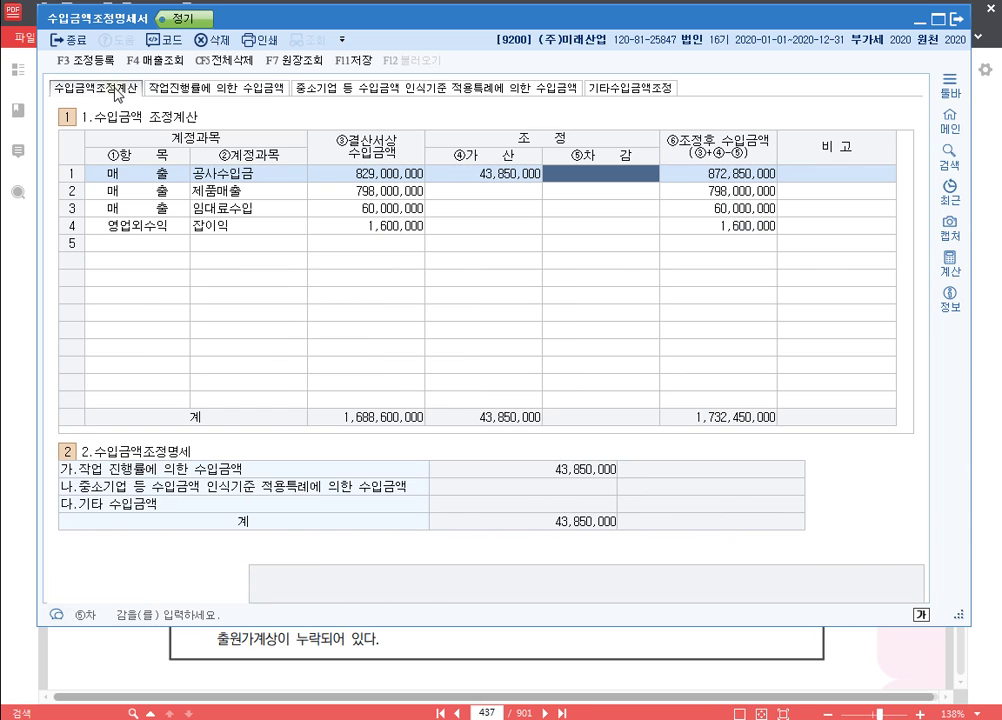
{"action": "left_click", "coordinate": [500, 174]}
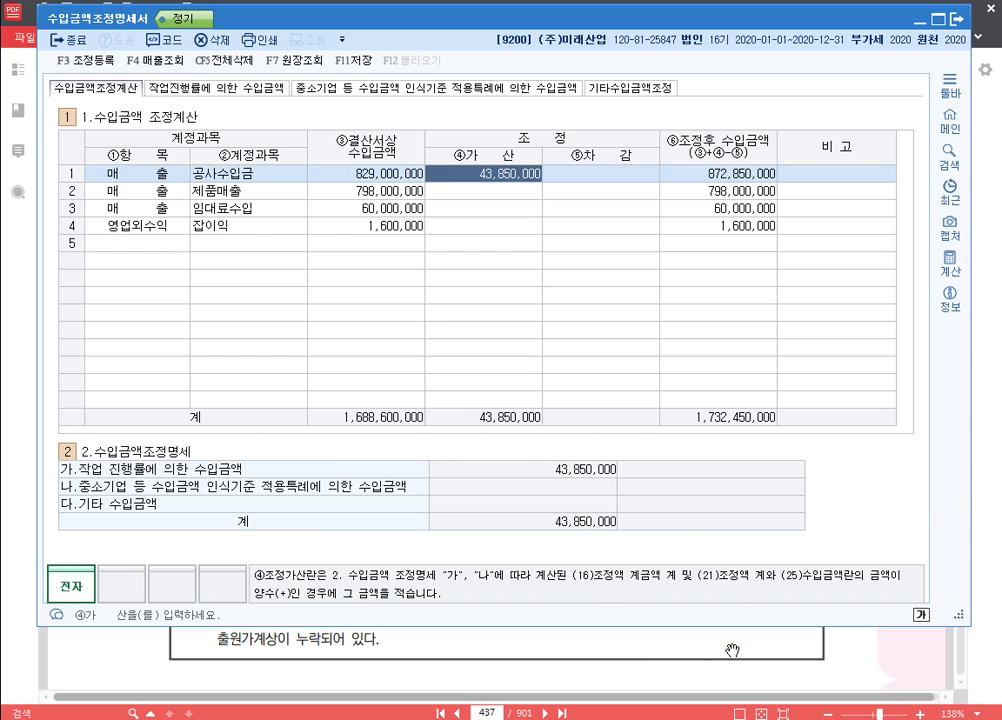
{"action": "key", "text": "Escape"}
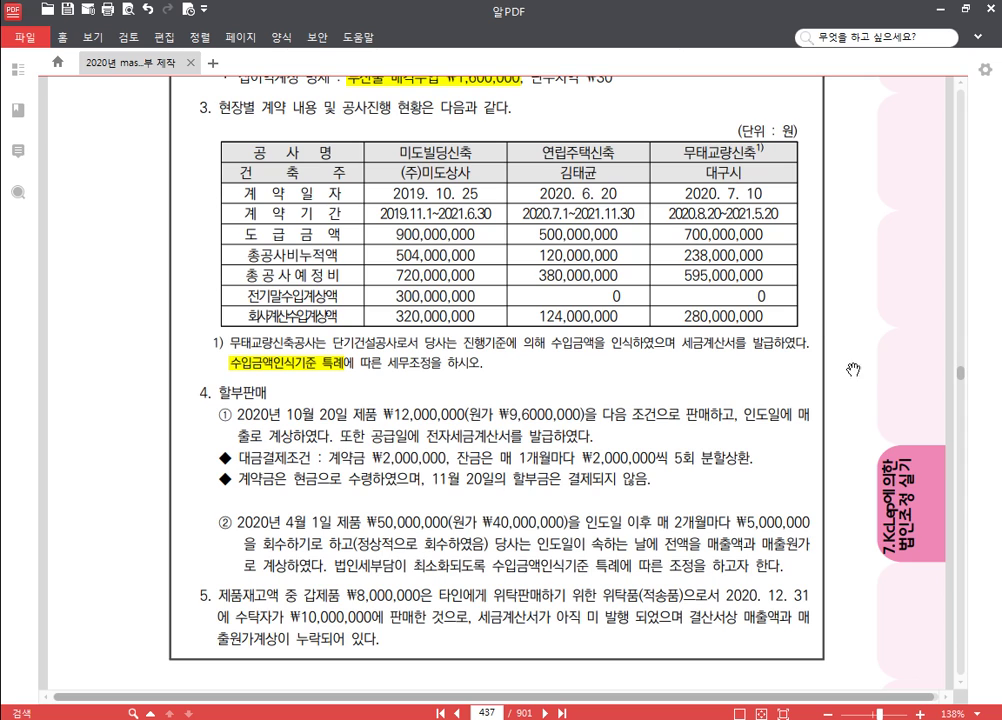
Box 무태교량신축's 도급금액, 총공사예정비 and 2021 end year in blue, and its 회사계산수입계상액 and 총공사비누적액 in red
{"action": "key", "text": "F12"}
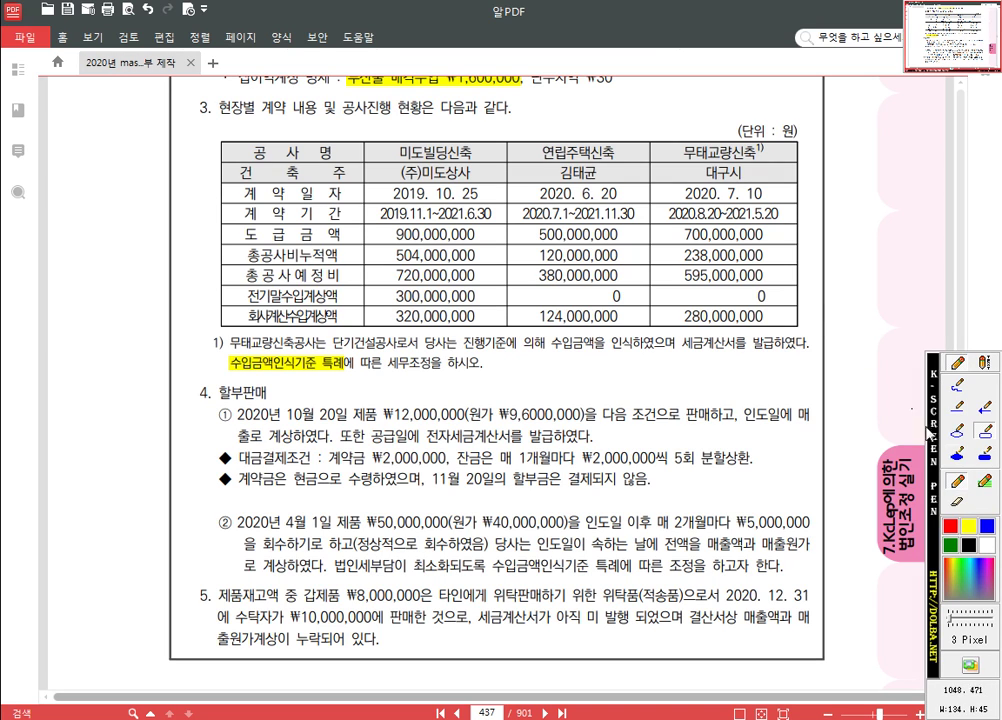
{"action": "left_click_drag", "start_coordinate": [670, 224], "coordinate": [783, 243]}
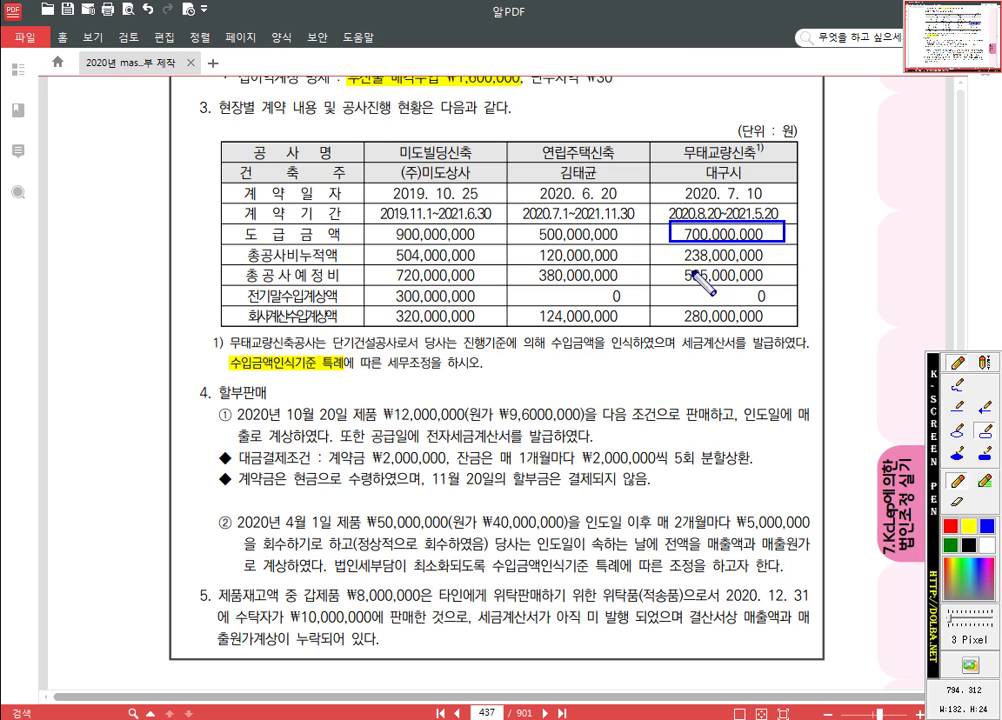
{"action": "left_click_drag", "start_coordinate": [675, 265], "coordinate": [788, 286]}
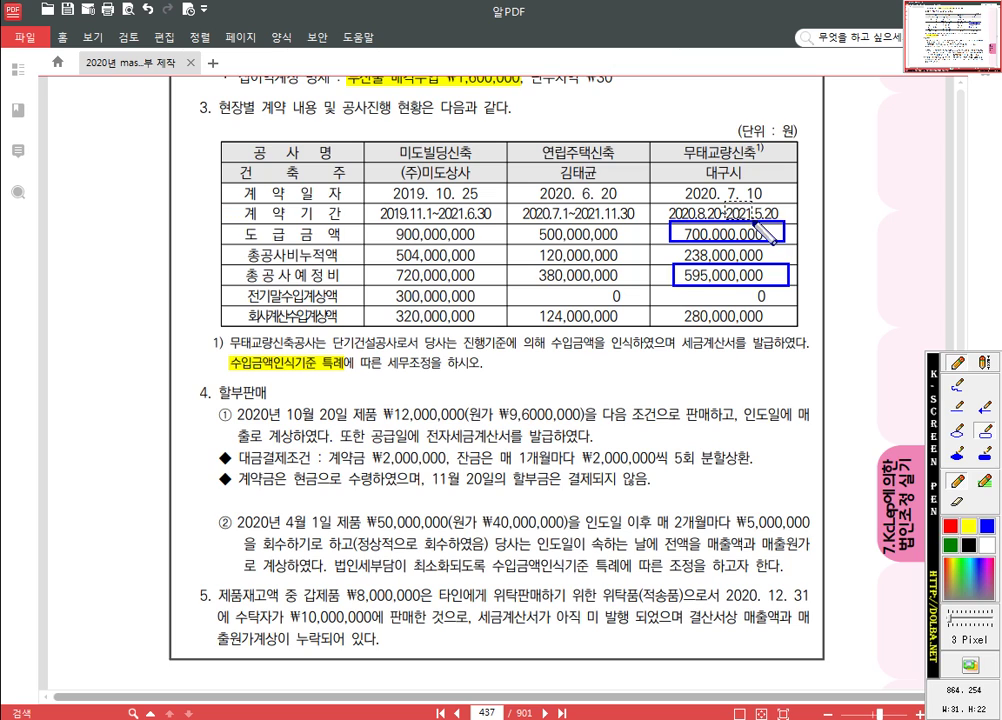
{"action": "left_click_drag", "start_coordinate": [723, 200], "coordinate": [752, 222]}
{"action": "left_click_drag", "start_coordinate": [676, 306], "coordinate": [775, 327]}
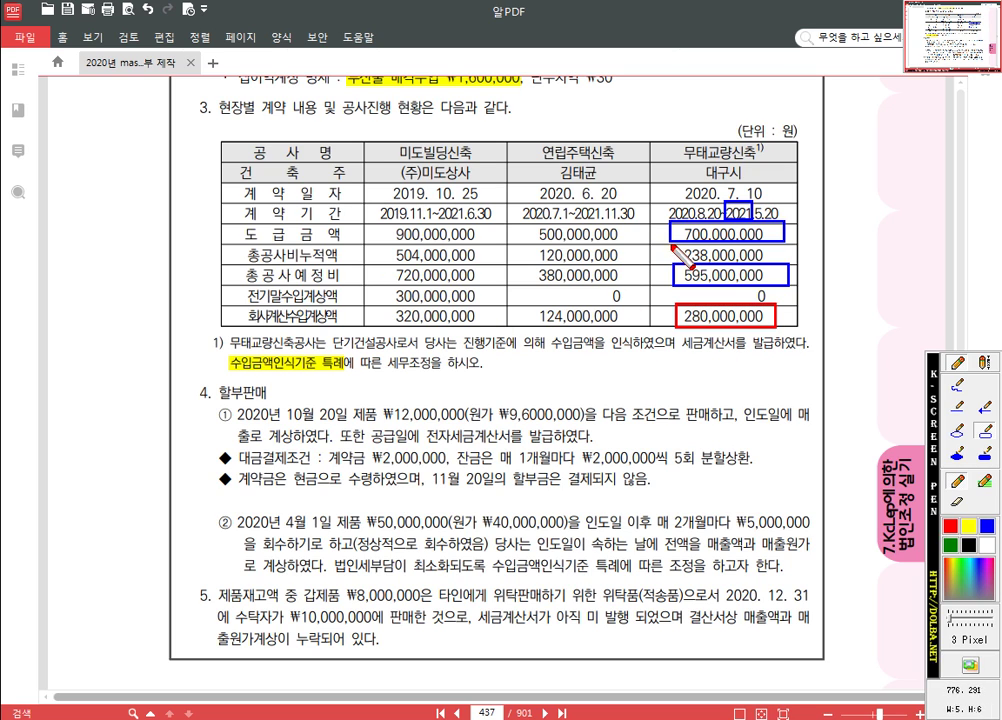
{"action": "left_click_drag", "start_coordinate": [672, 246], "coordinate": [792, 270]}
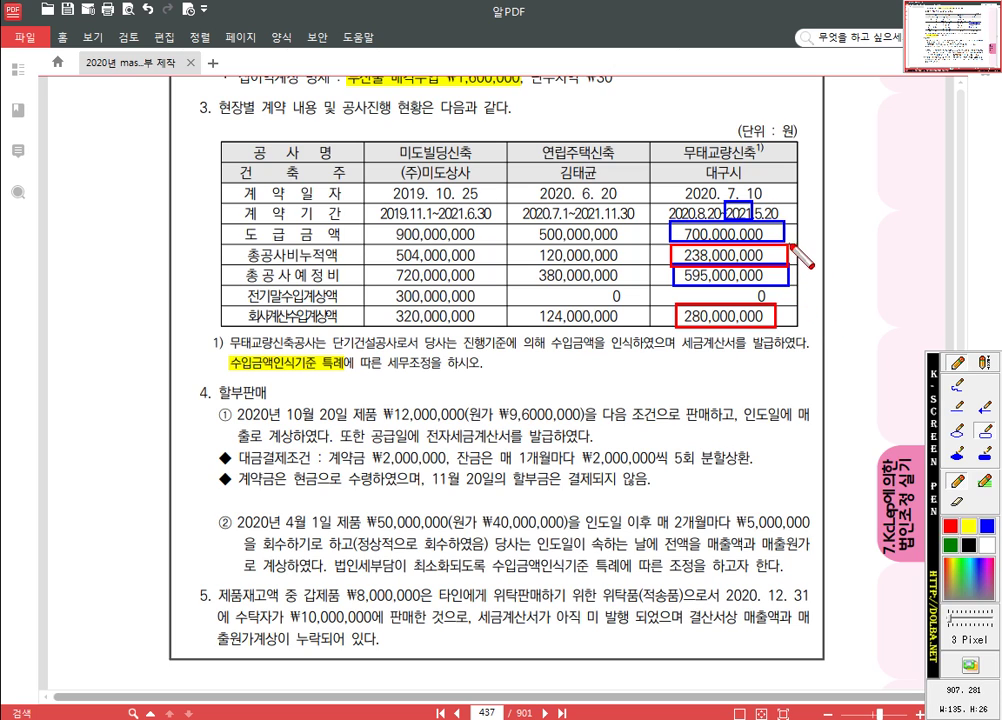
Tick 무태교량신축's 총공사비누적액 and 회사계산수입계상액 in freehand red, then clear the screen annotations
{"action": "key", "text": "ctrl"}
{"action": "key", "text": "ctrl"}
{"action": "left_click", "coordinate": [956, 386]}
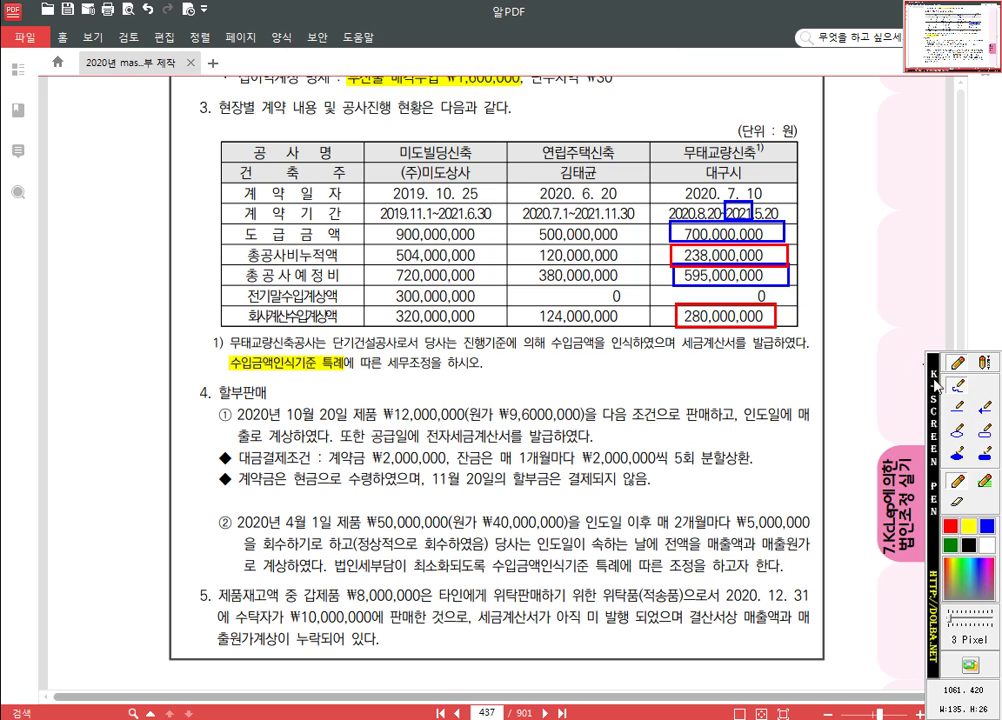
{"action": "left_click_drag", "start_coordinate": [795, 250], "coordinate": [822, 240]}
{"action": "left_click_drag", "start_coordinate": [790, 312], "coordinate": [818, 295]}
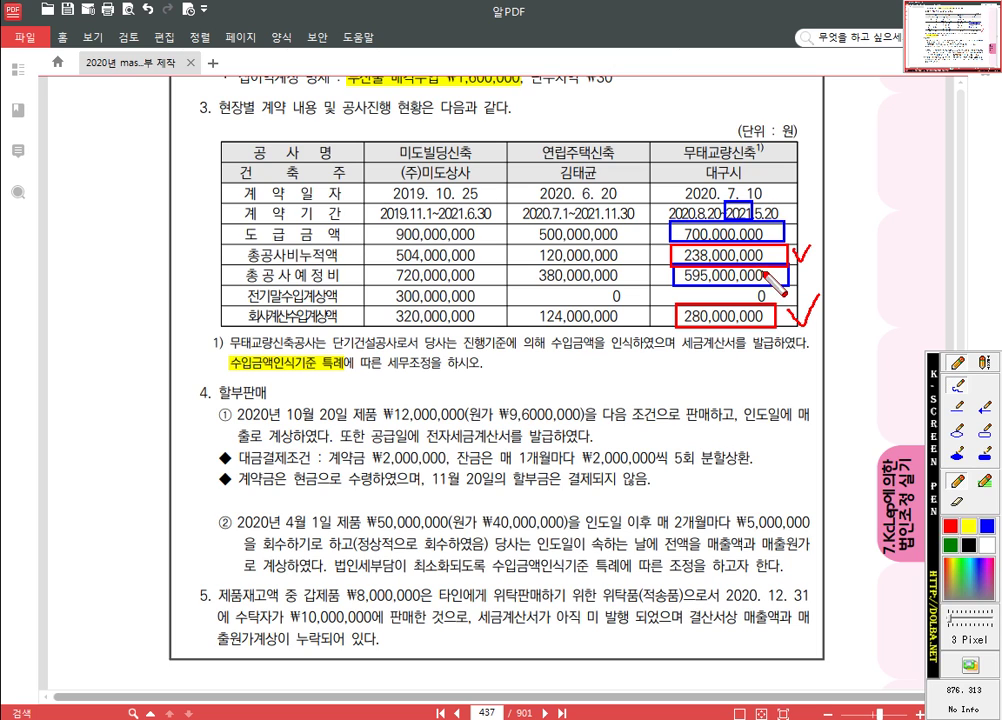
{"action": "key", "text": "Escape"}
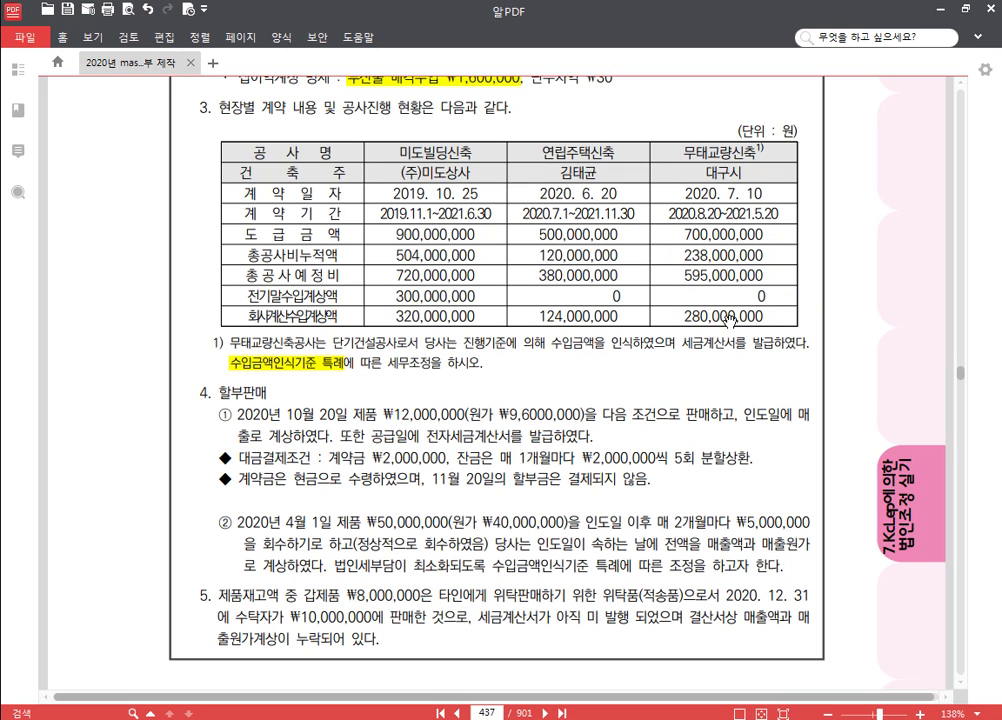
Switch to the 20210227.hwp notes in 한글 and insert blank lines below the 건설공사 note down to the next page
{"action": "key", "text": "alt+Tab"}
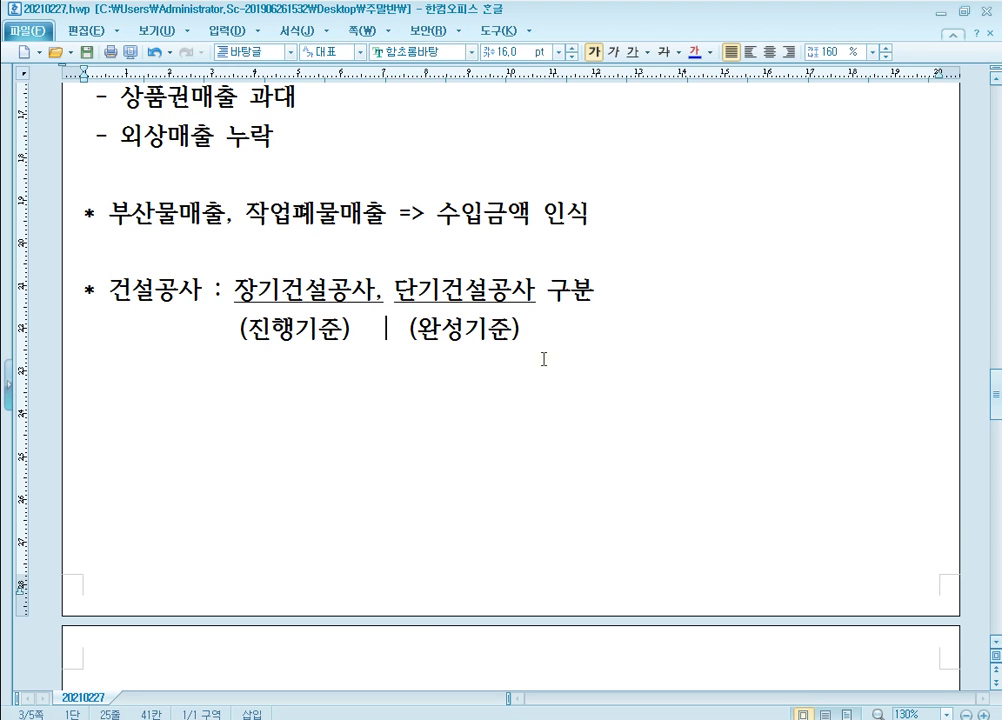
{"action": "scroll", "coordinate": [515, 360], "scroll_direction": "down", "scroll_amount": 2}
{"action": "scroll", "coordinate": [470, 320], "scroll_direction": "up", "scroll_amount": 1}
{"action": "scroll", "coordinate": [311, 245], "scroll_direction": "up", "scroll_amount": 1}
{"action": "scroll", "coordinate": [337, 289], "scroll_direction": "down", "scroll_amount": 4}
{"action": "left_click", "coordinate": [214, 191]}
{"action": "key", "text": "Return"}
{"action": "key", "text": "Return"}
{"action": "key", "text": "Return"}
{"action": "key", "text": "Return"}
{"action": "key", "text": "Return"}
{"action": "key", "text": "Return"}
{"action": "key", "text": "Return"}
{"action": "key", "text": "Return"}
{"action": "key", "text": "Return"}
{"action": "key", "text": "Return"}
{"action": "key", "text": "Return"}
{"action": "key", "text": "Return"}
{"action": "key", "text": "Return"}
{"action": "key", "text": "Return"}
{"action": "key", "text": "Return"}
{"action": "key", "text": "Return"}
{"action": "key", "text": "Return"}
{"action": "key", "text": "Return"}
{"action": "key", "text": "Return"}
{"action": "key", "text": "Return"}
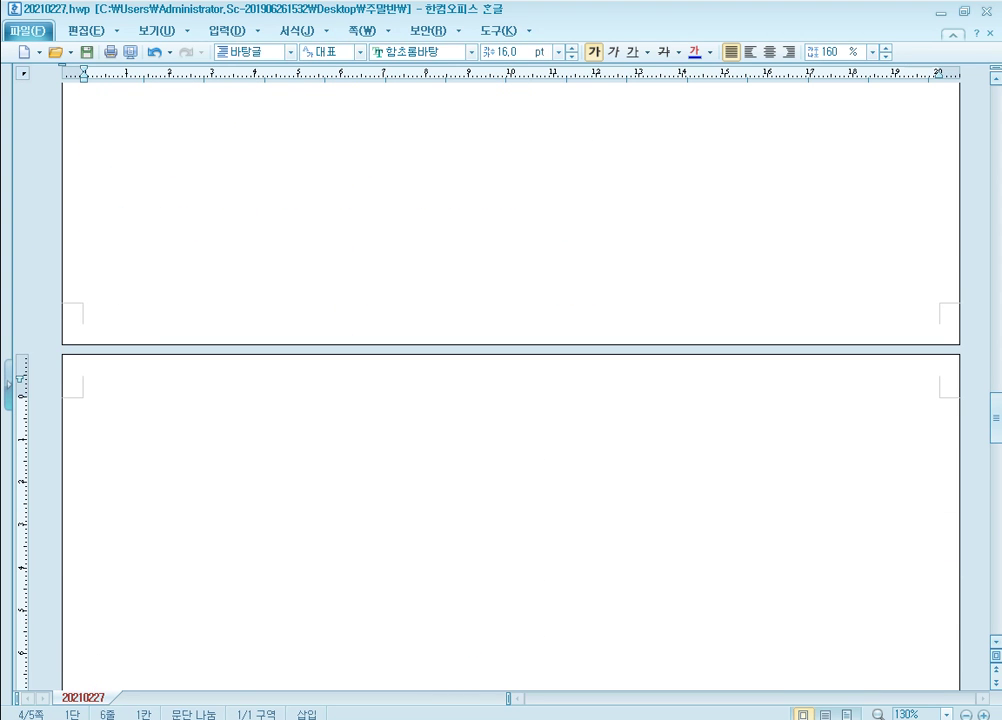
{"action": "scroll", "coordinate": [306, 238], "scroll_direction": "up", "scroll_amount": 8}
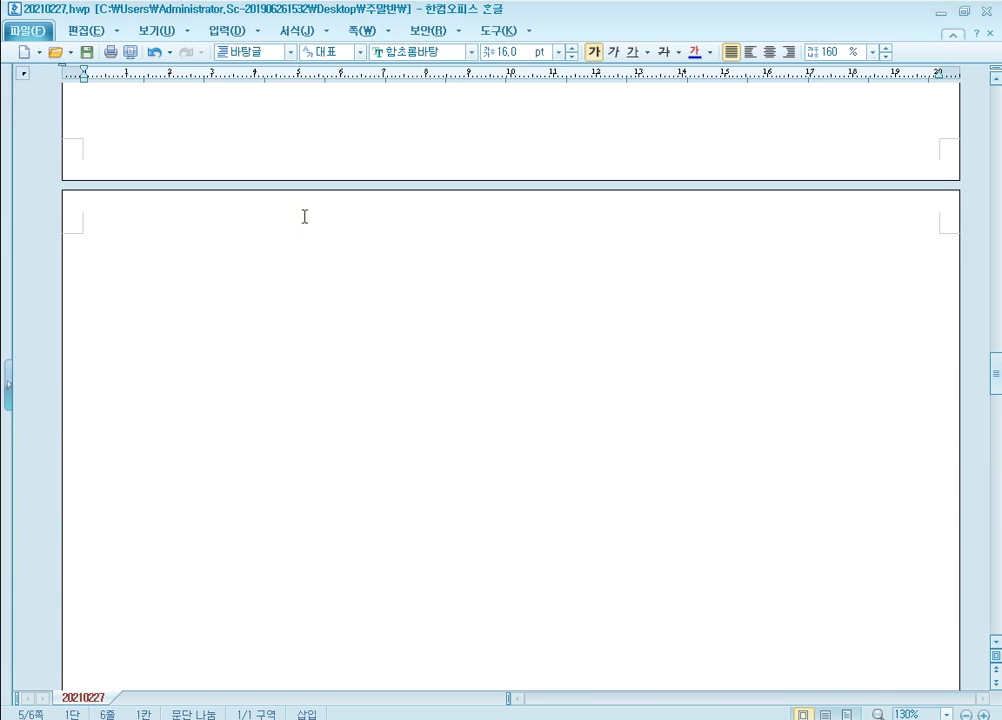
Write 당기 on the new blank page and leave empty lines above it
{"action": "left_click", "coordinate": [254, 259]}
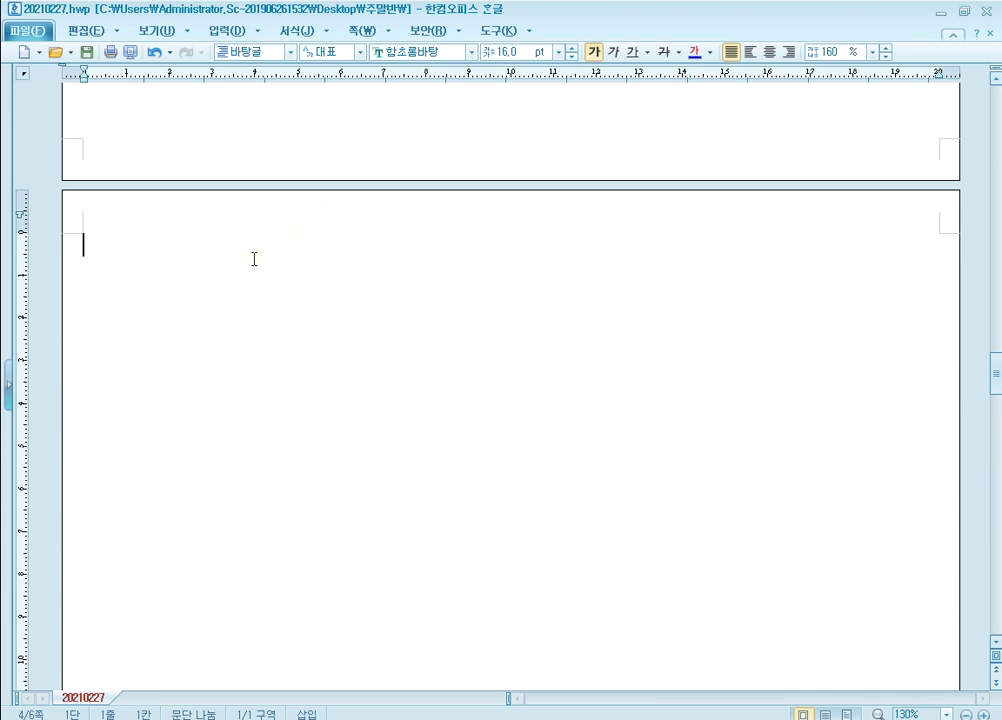
{"action": "type", "text": "당기"}
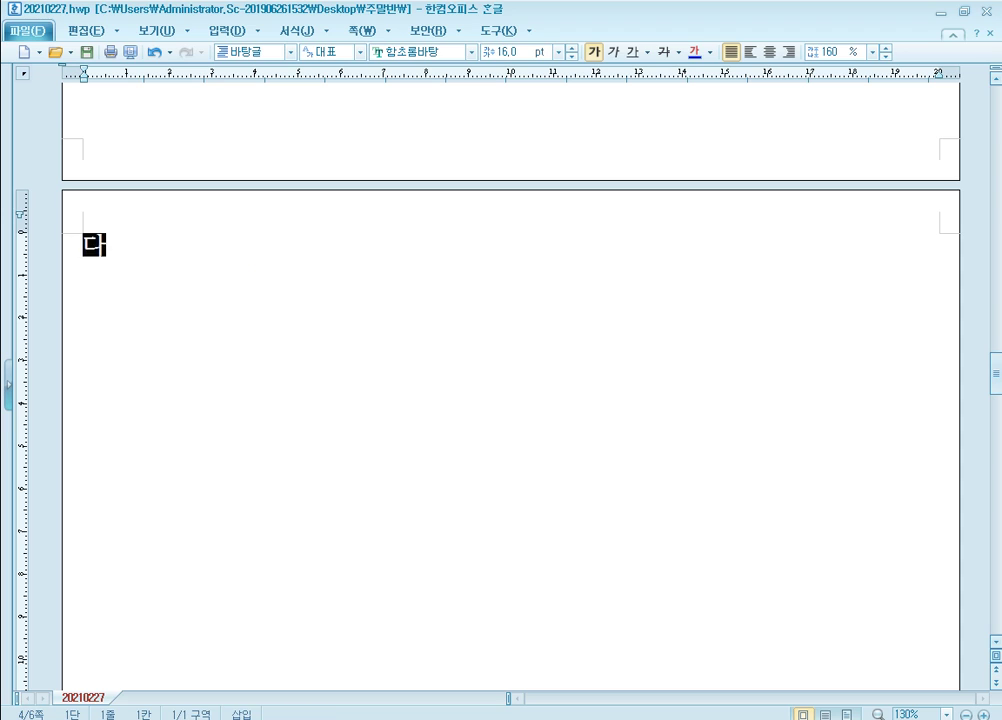
{"action": "key", "text": "Return"}
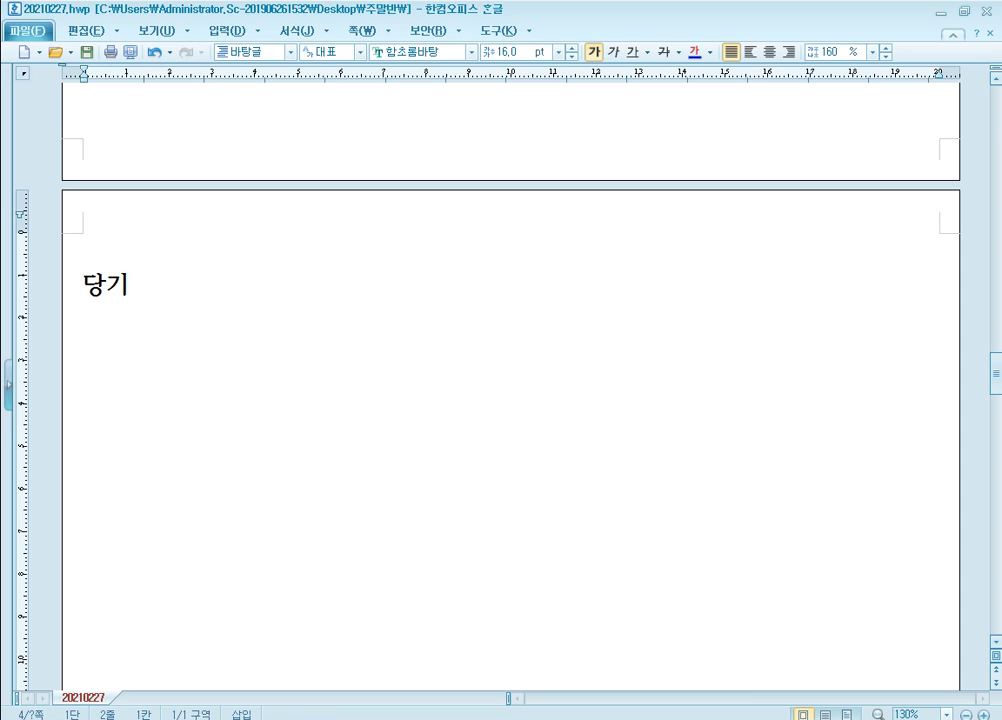
{"action": "key", "text": "Up"}
{"action": "key", "text": "Return"}
{"action": "key", "text": "Up"}
Write the lines 총 공사수익 : 700,000,000 and 총 공사원가 : 595,000,000 above 당기
{"action": "type", "text": "초ㅇ"}
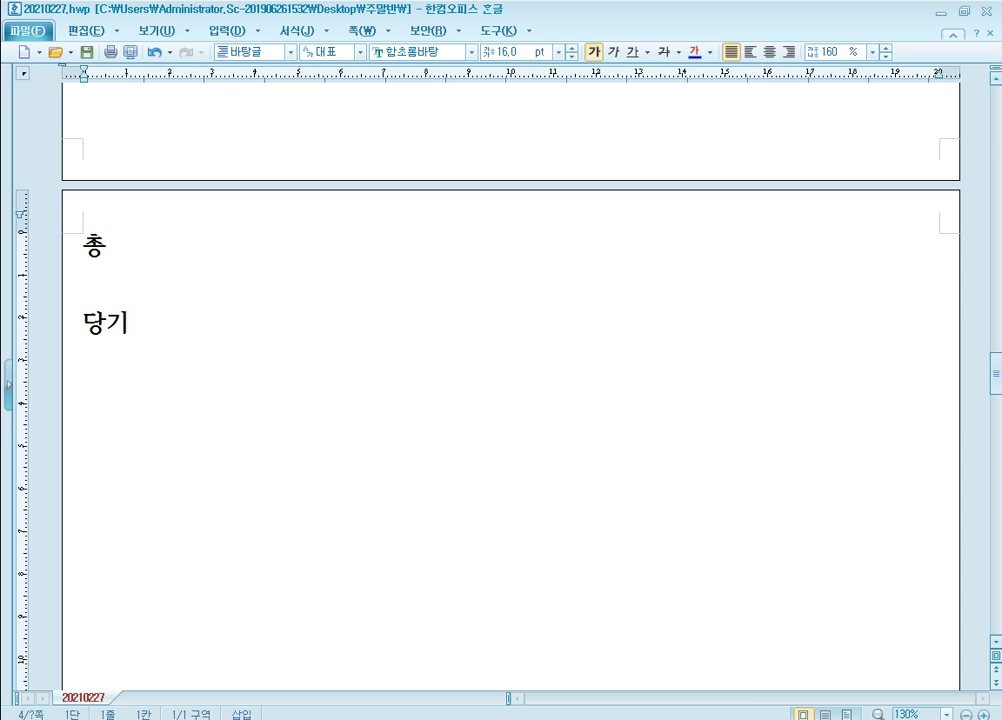
{"action": "type", "text": " 공사수의ㄱ : "}
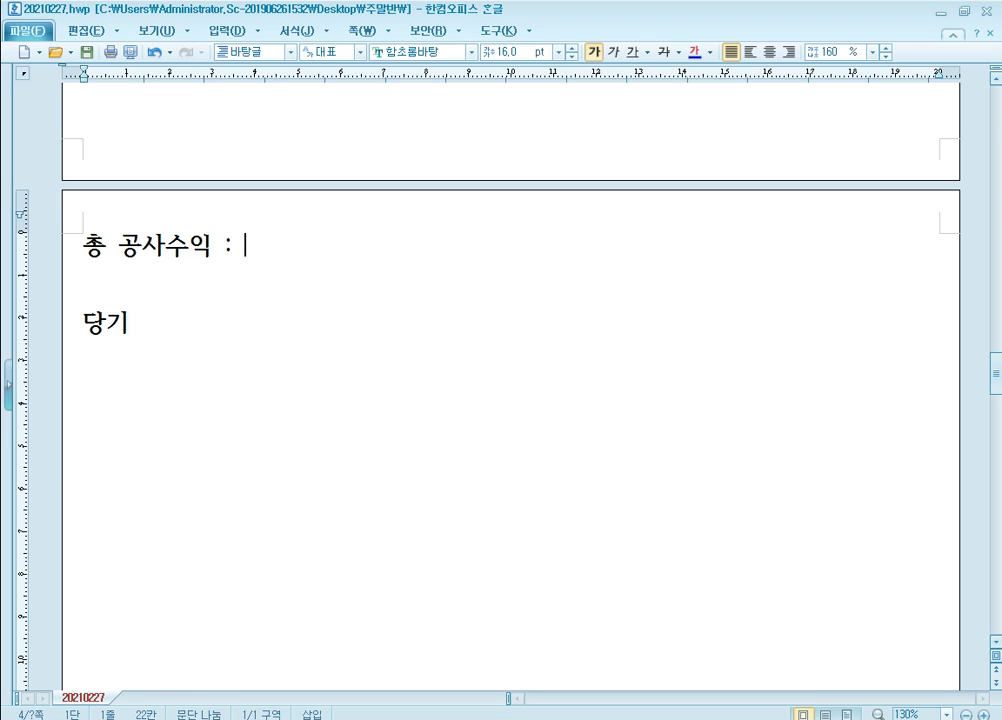
{"action": "type", "text": "700,000,000"}
{"action": "key", "text": "Return"}
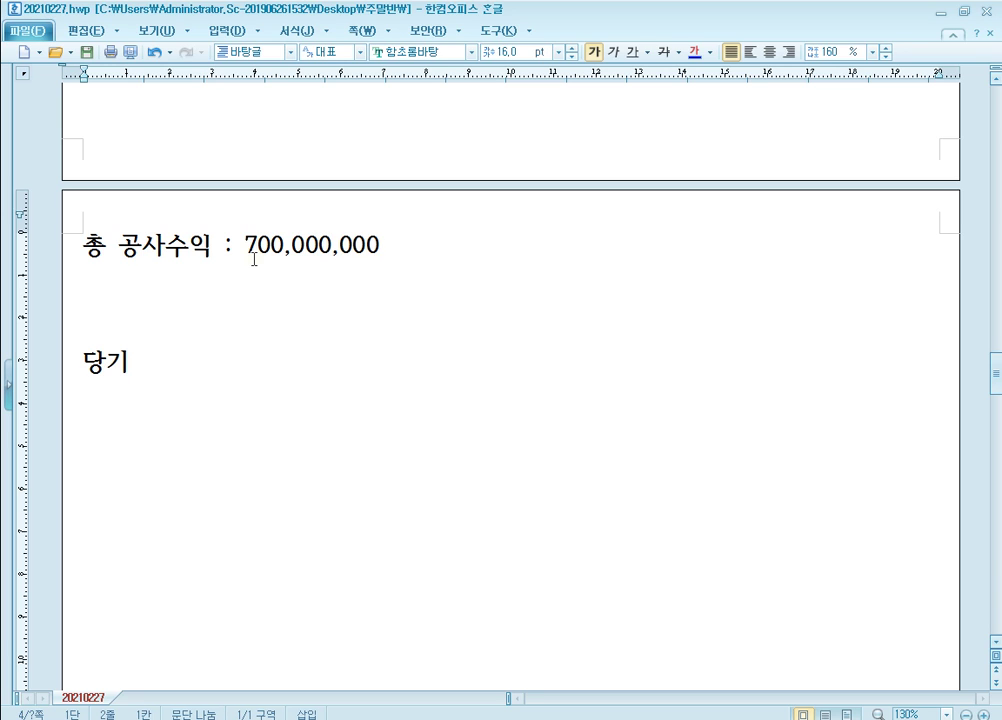
{"action": "type", "text": "총 공사원가"}
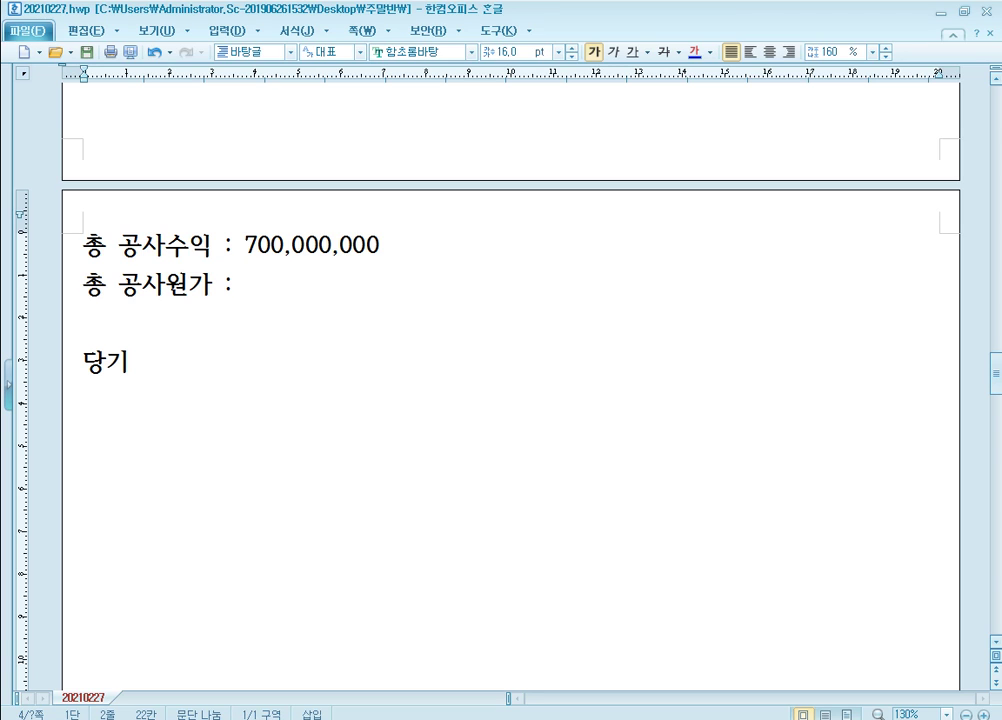
{"action": "type", "text": ": 595,000,000"}
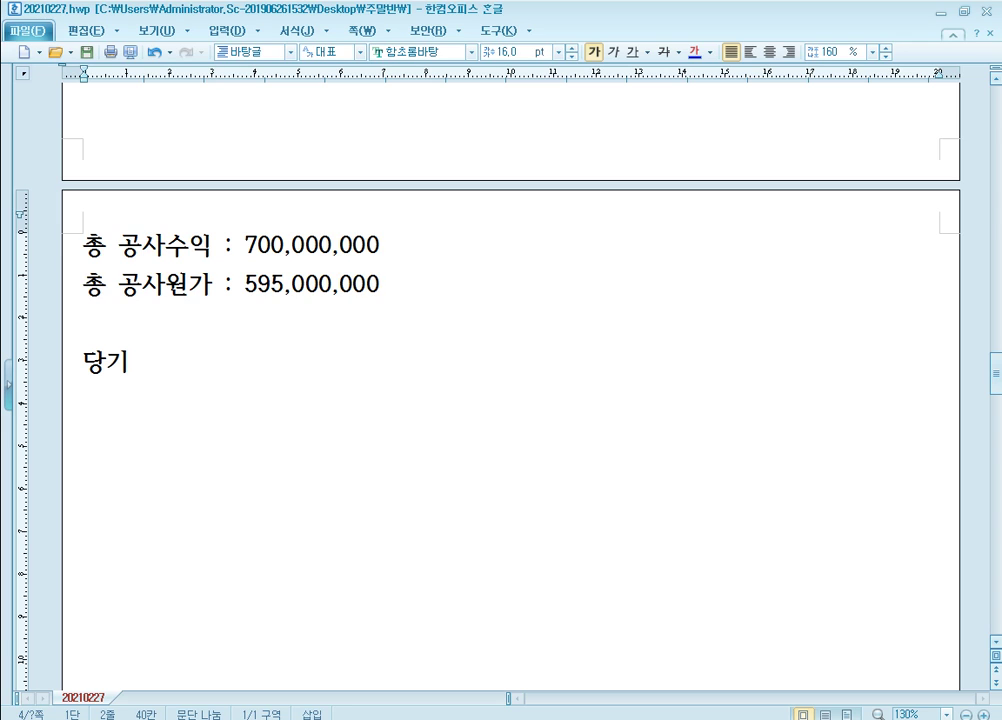
Add the heading * 장부 above 당기 and complete its entries with 공사수익 : 280,000,000 and 공사원가 : 238,000,000
{"action": "key", "text": "Down"}
{"action": "key", "text": "Return"}
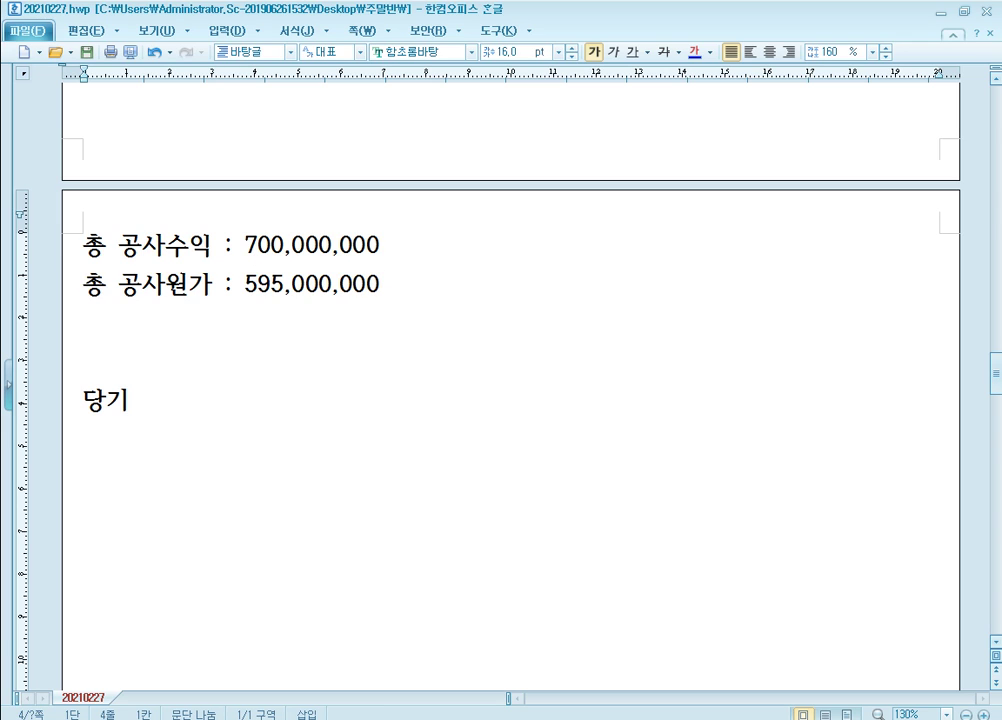
{"action": "type", "text": "* 장부 당기"}
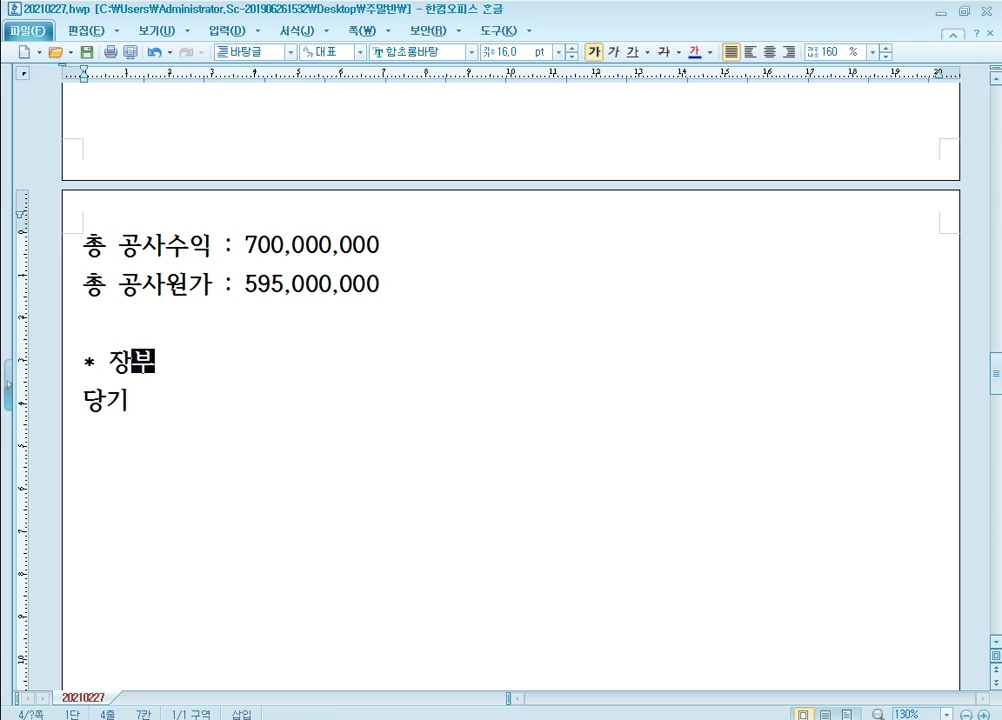
{"action": "type", "text": " : 공사수익"}
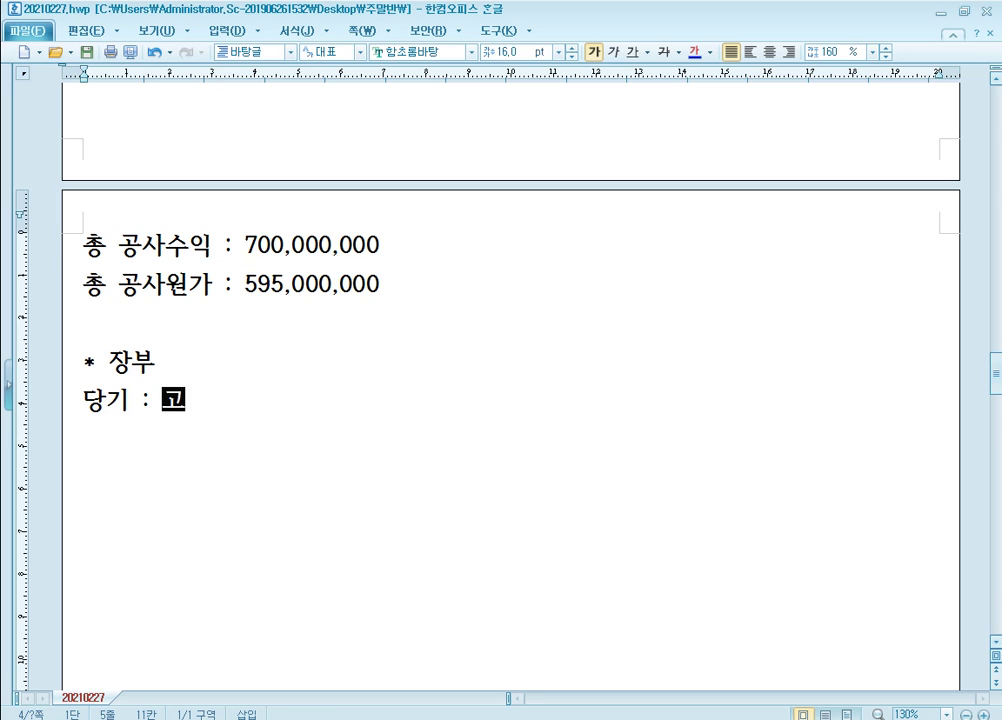
{"action": "type", "text": " : "}
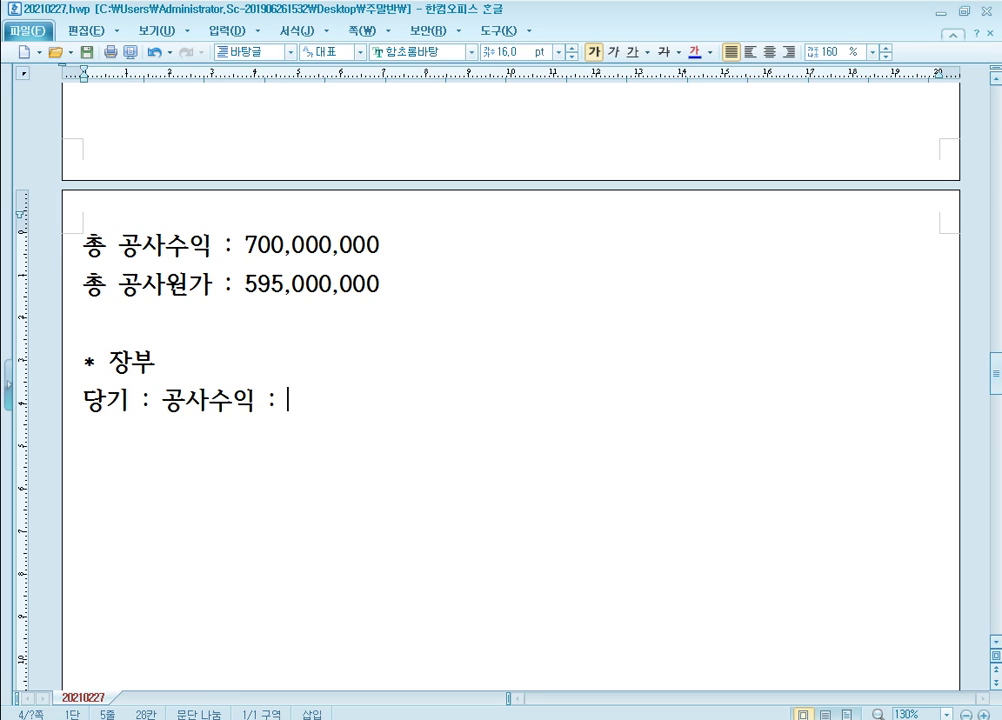
{"action": "type", "text": "280,000,000"}
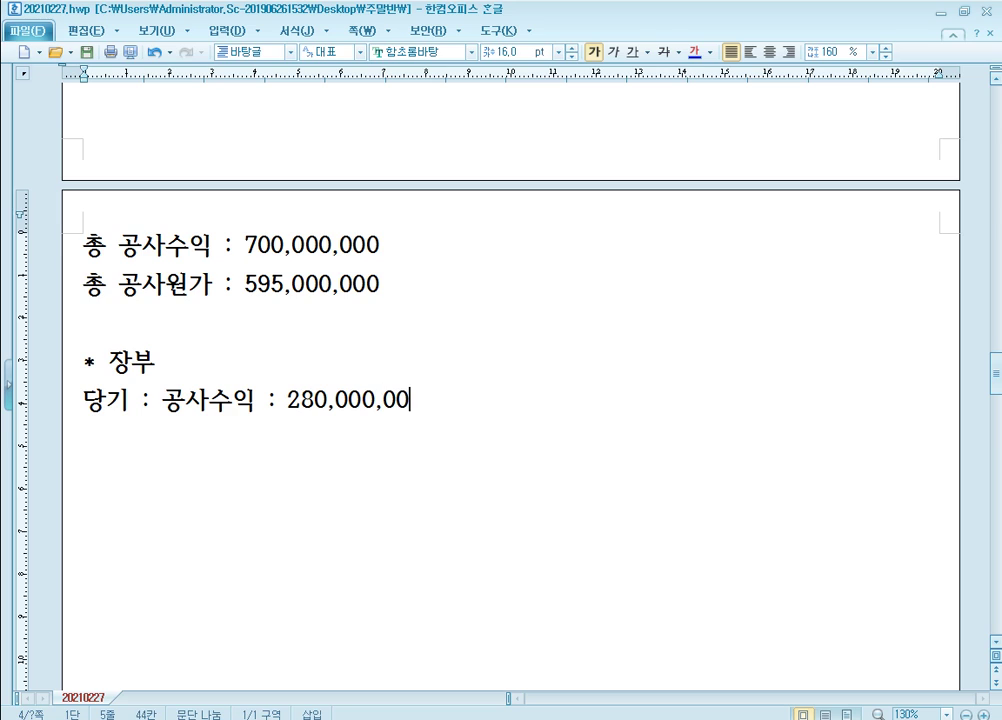
{"action": "key", "text": "Return"}
{"action": "type", "text": "공사원가 :"}
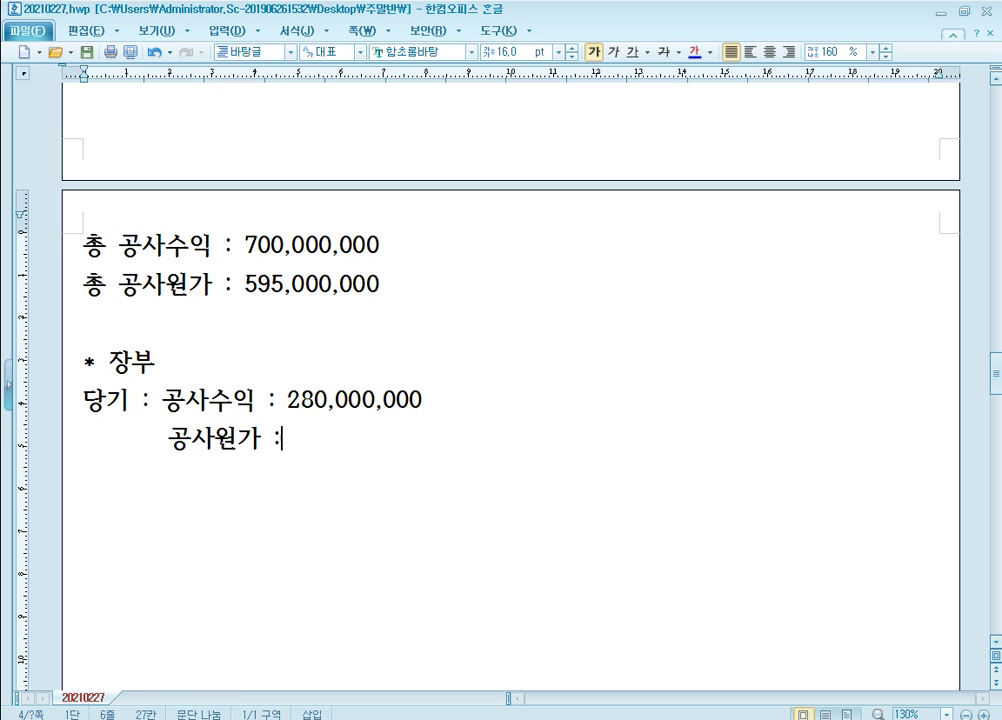
{"action": "type", "text": " 238,000,000"}
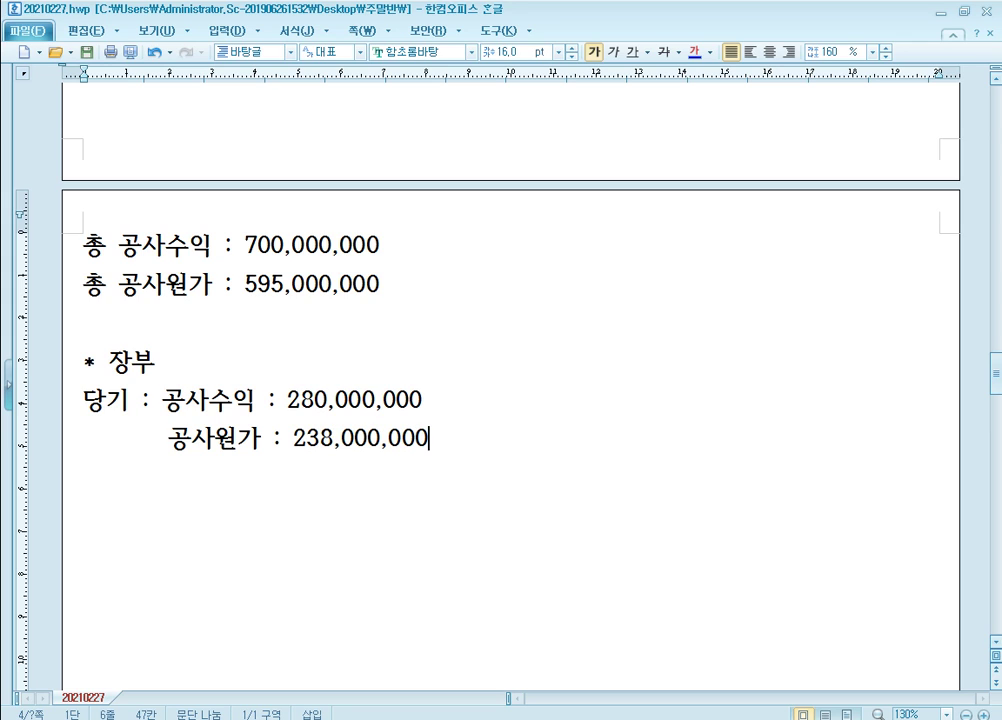
Add the 차기 entries under * 장부 with 공사수익 : 420,000,000 and 공사원가 : 357,000,000
{"action": "key", "text": "Return"}
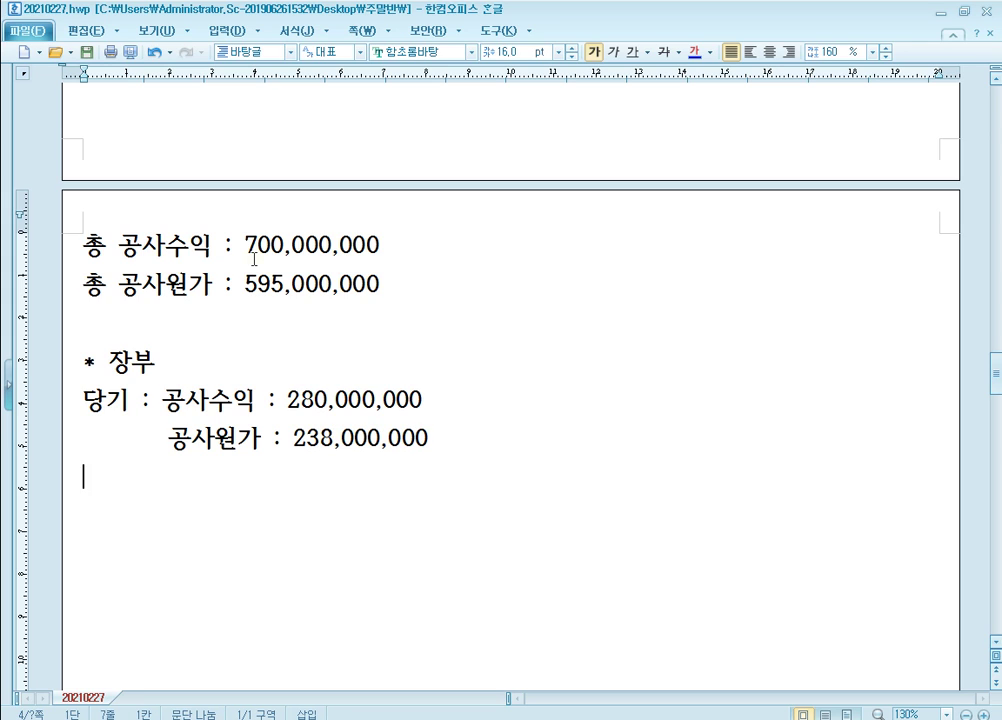
{"action": "type", "text": "차기 : "}
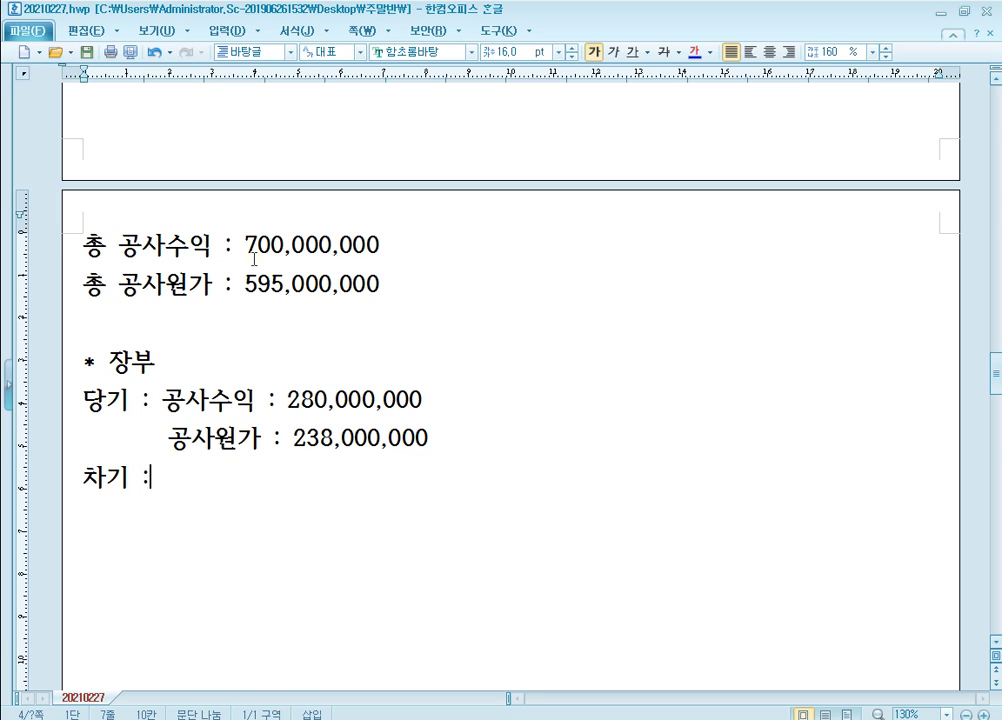
{"action": "type", "text": "공사수익 :"}
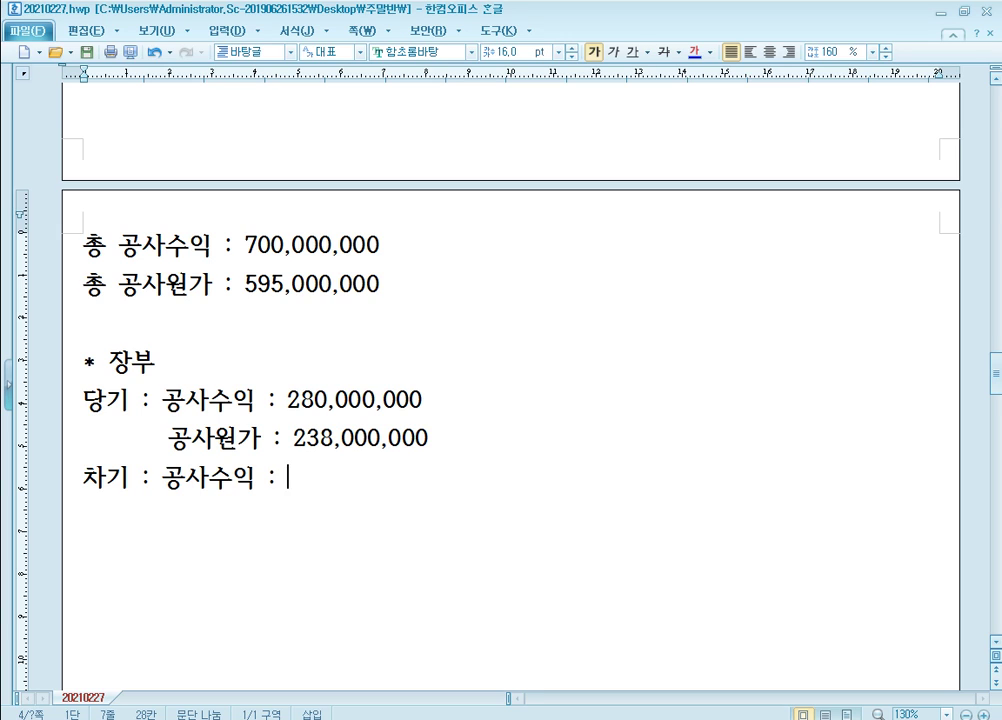
{"action": "type", "text": "420,000,00"}
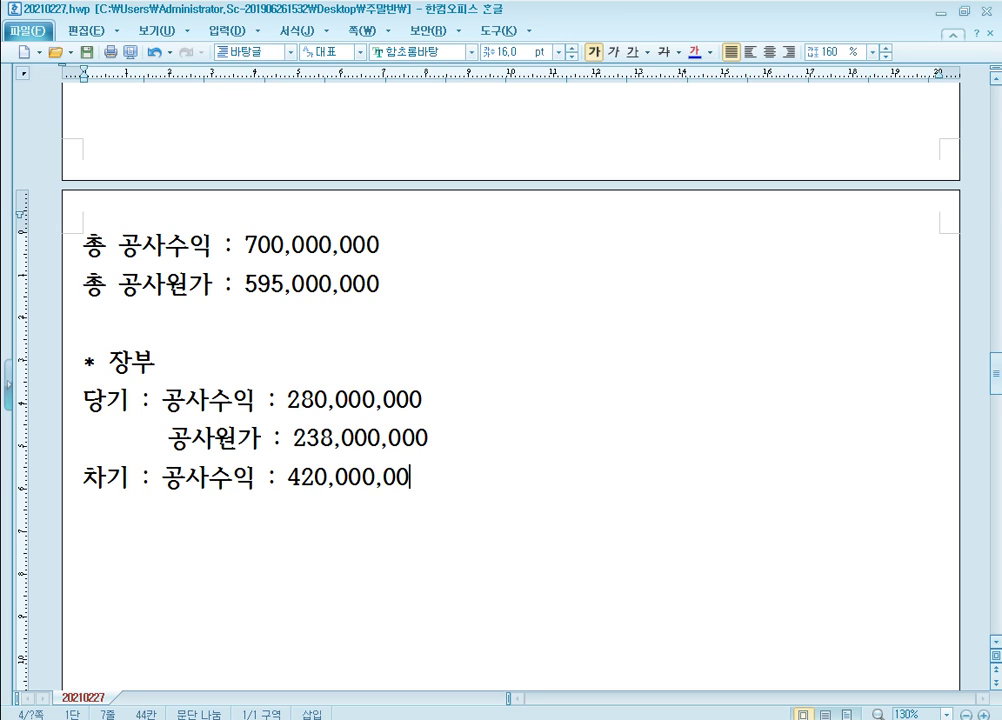
{"action": "type", "text": "0"}
{"action": "key", "text": "Return"}
{"action": "type", "text": "공사원가 :"}
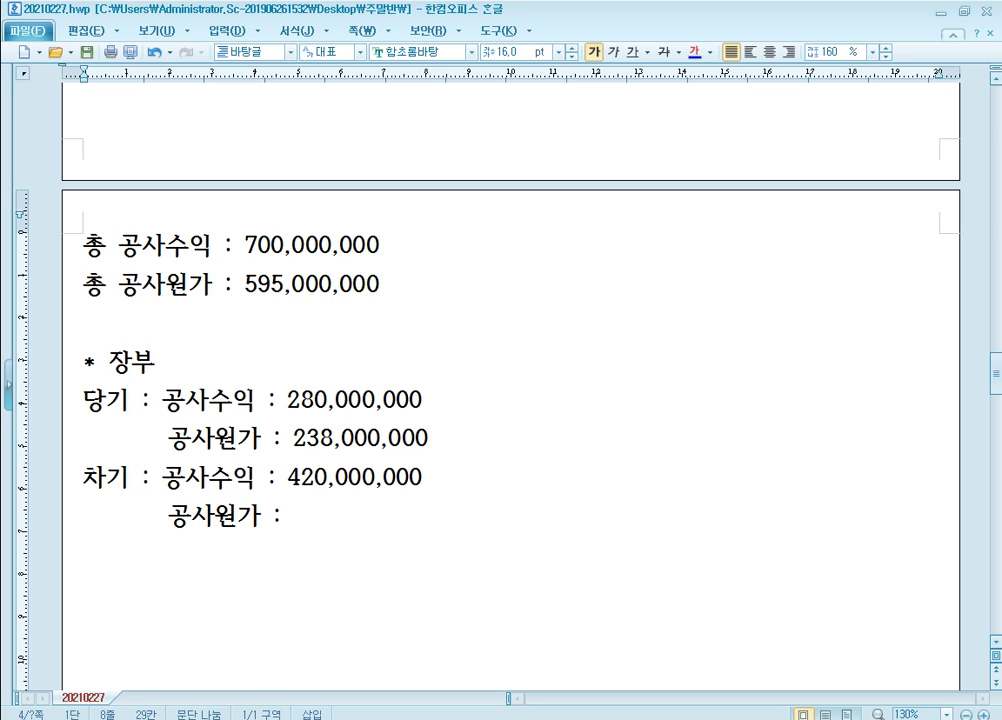
{"action": "type", "text": "357,000,000"}
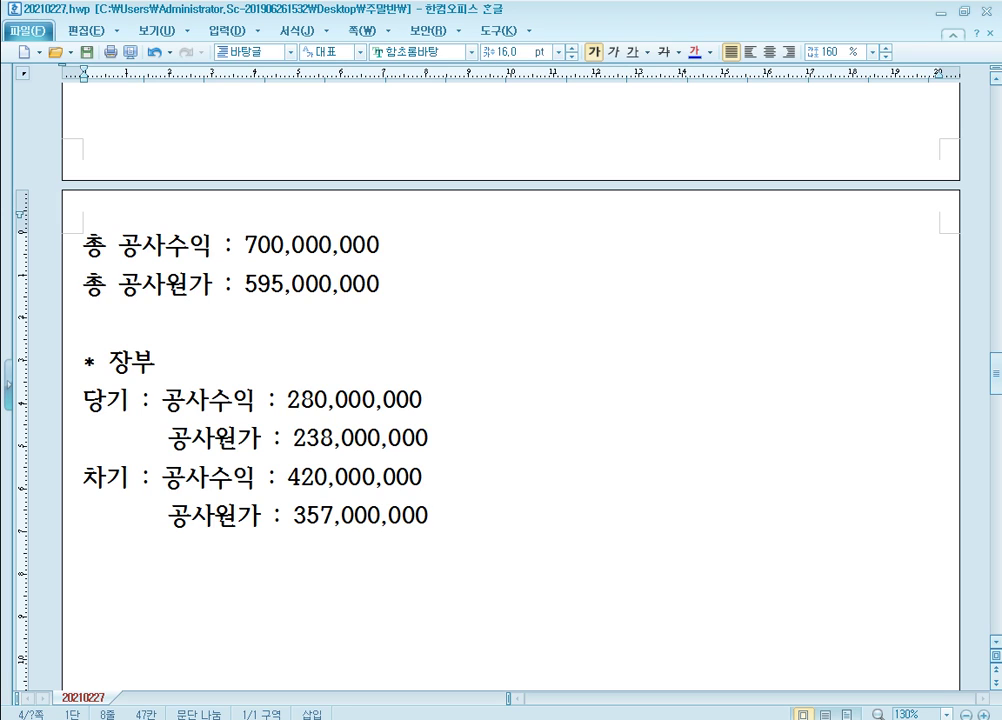
Write the heading * 특례적용 법인세신고, leaving one empty line below the 장부 entries
{"action": "scroll", "coordinate": [227, 252], "scroll_direction": "down", "scroll_amount": 1}
{"action": "scroll", "coordinate": [227, 288], "scroll_direction": "down", "scroll_amount": 1}
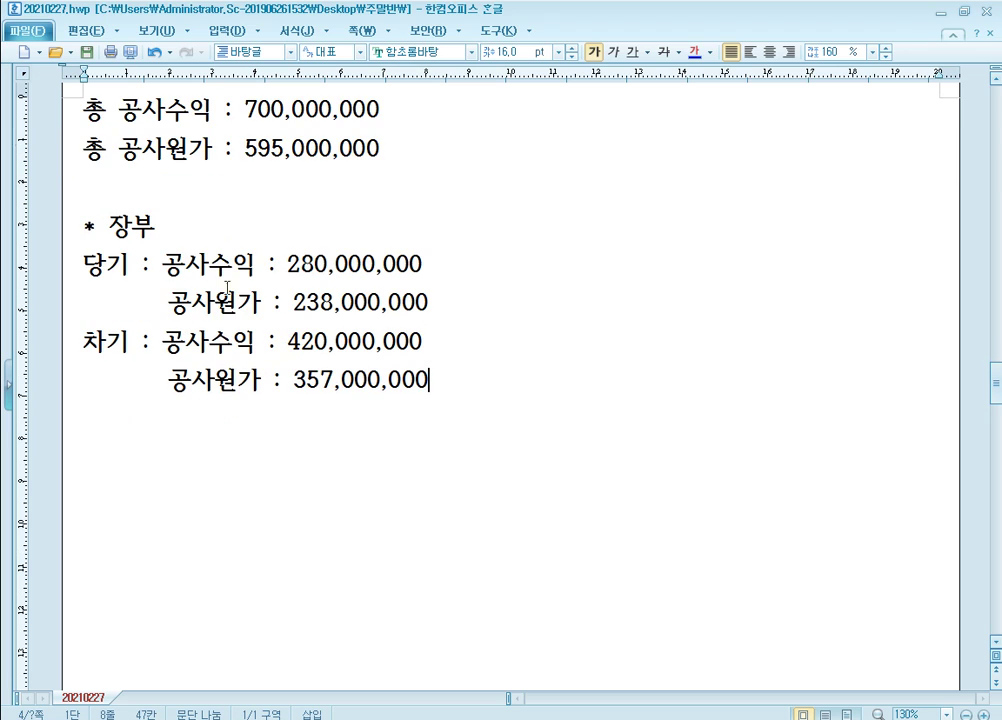
{"action": "left_click", "coordinate": [265, 459]}
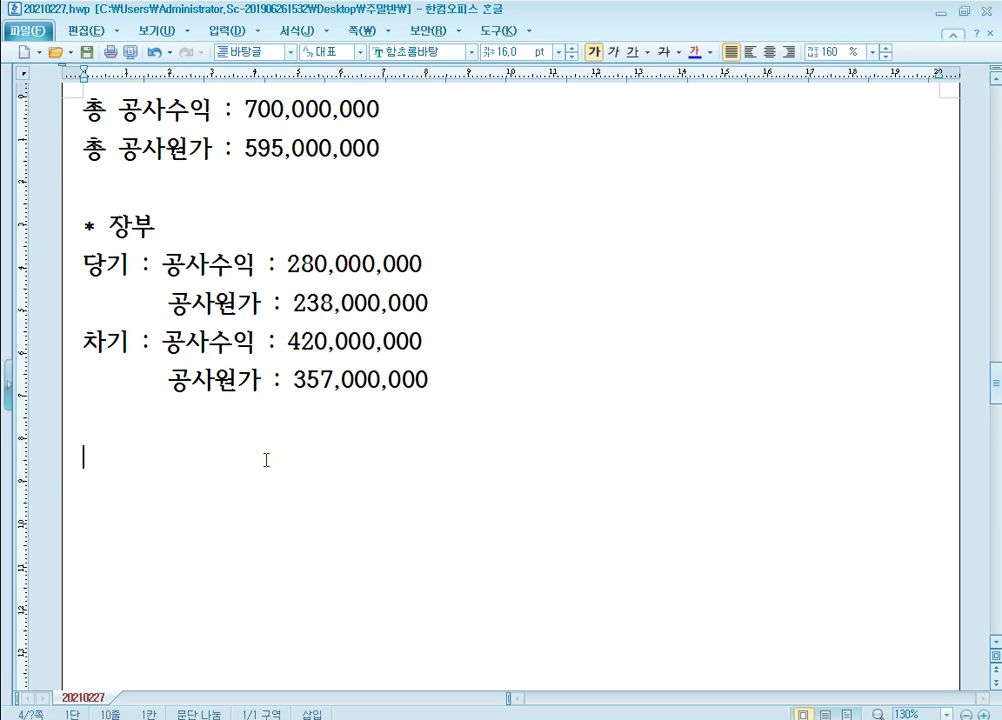
{"action": "type", "text": "* "}
{"action": "type", "text": "특례적용"}
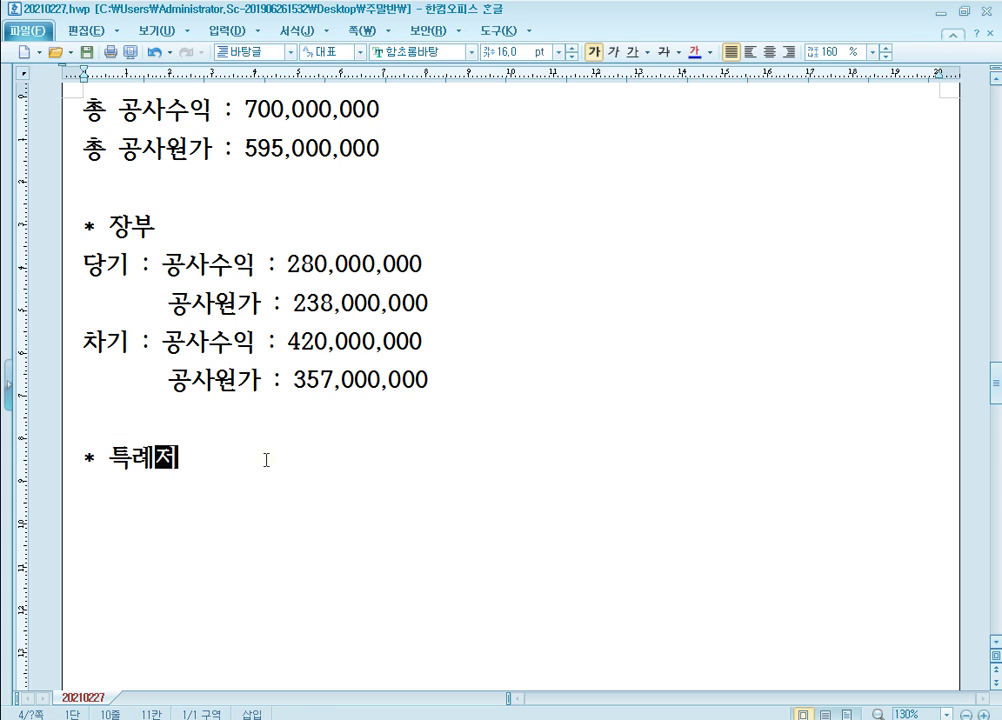
{"action": "type", "text": " 법"}
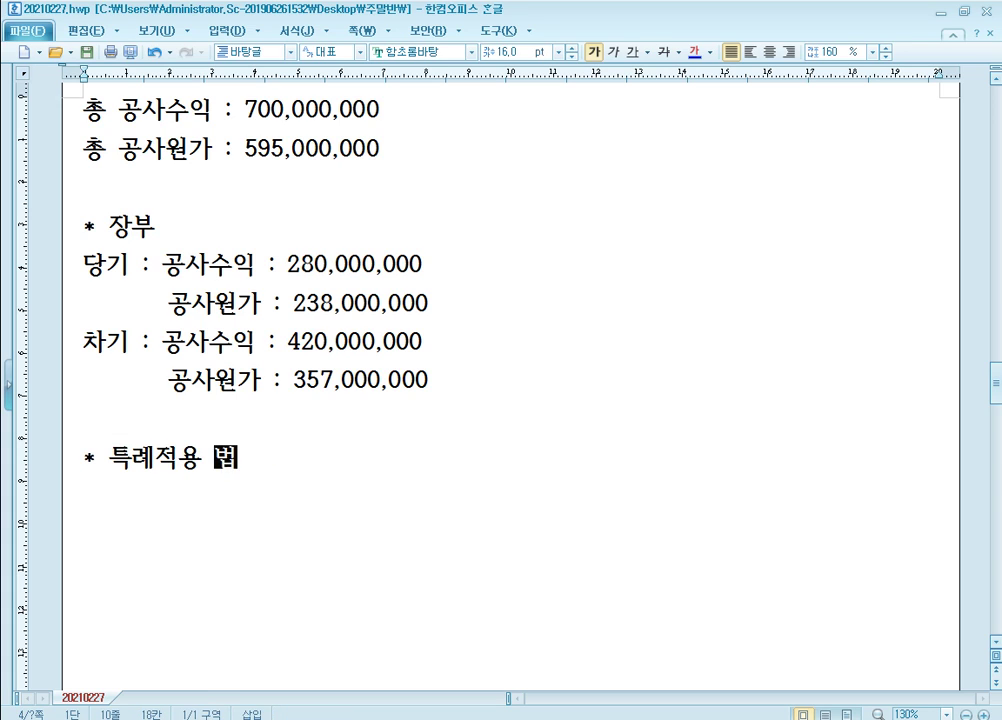
{"action": "type", "text": "인세신고"}
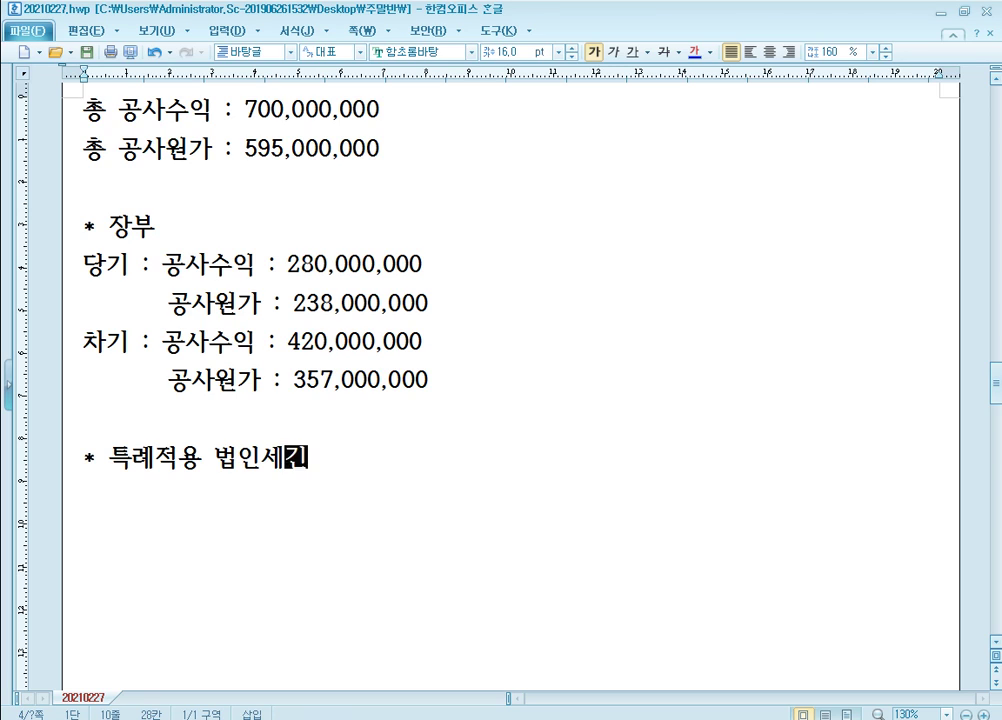
{"action": "key", "text": "BackSpace"}
{"action": "key", "text": "BackSpace"}
{"action": "type", "text": "신고"}
{"action": "key", "text": "Return"}
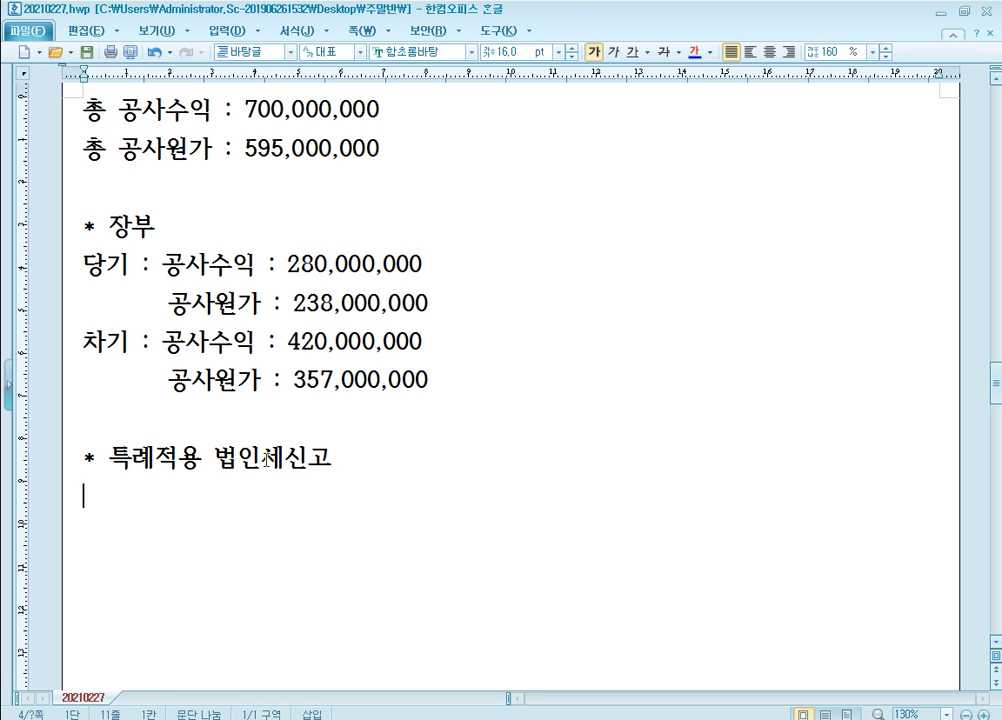
Add the 당기 entries under * 특례적용 법인세신고 with 공사수익 : 0 and 공사원가 : 0
{"action": "type", "text": "당기 : 공"}
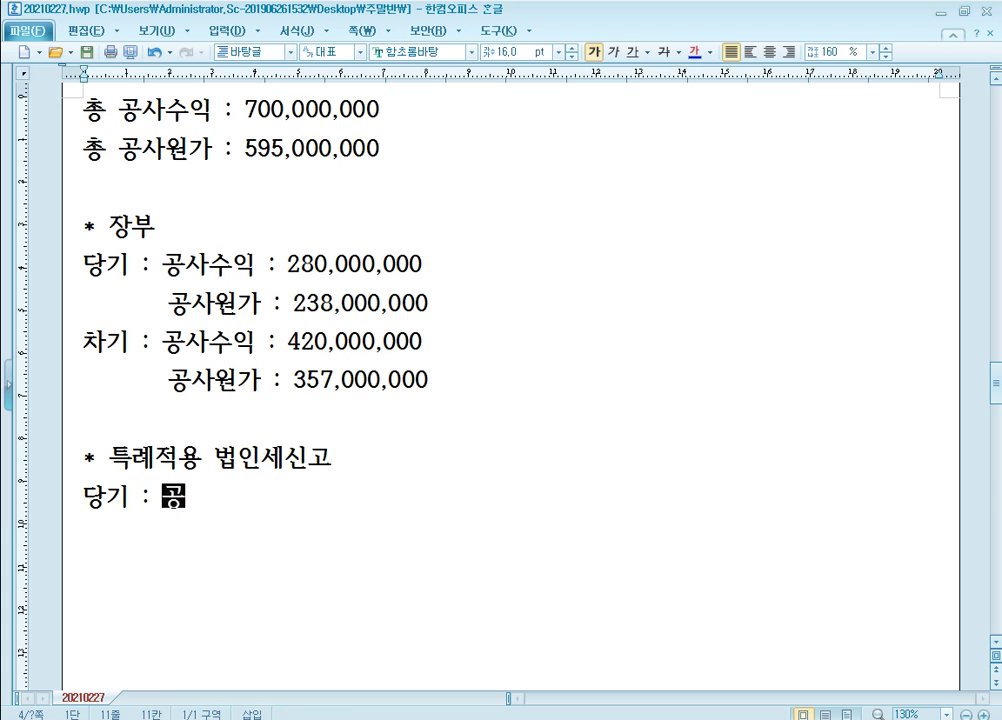
{"action": "type", "text": "사수익 :"}
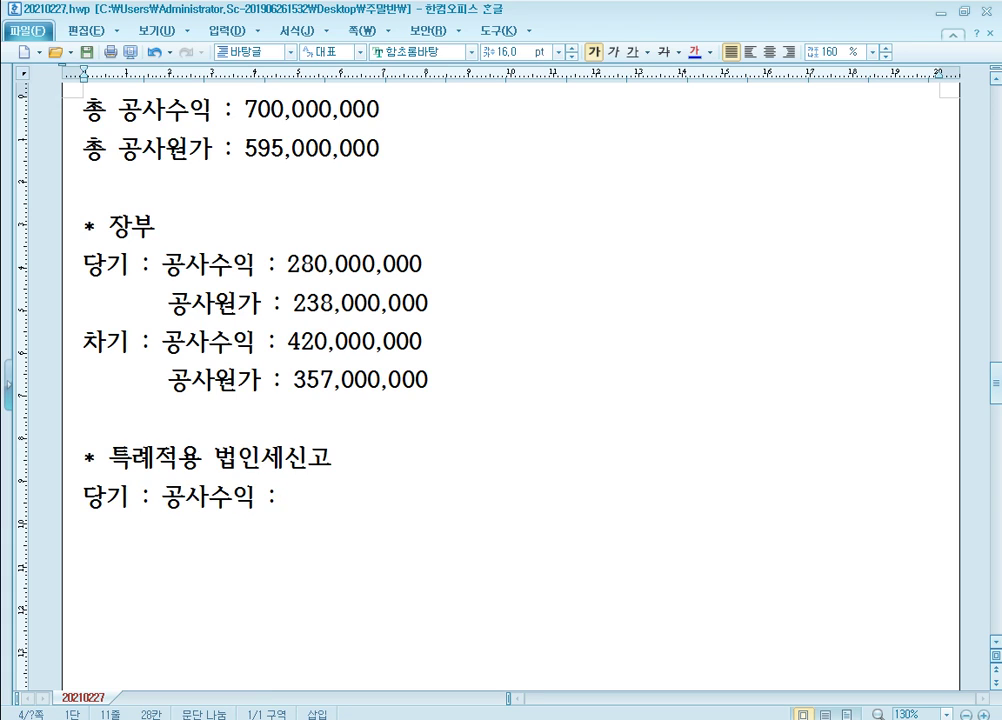
{"action": "type", "text": " 0"}
{"action": "key", "text": "Return"}
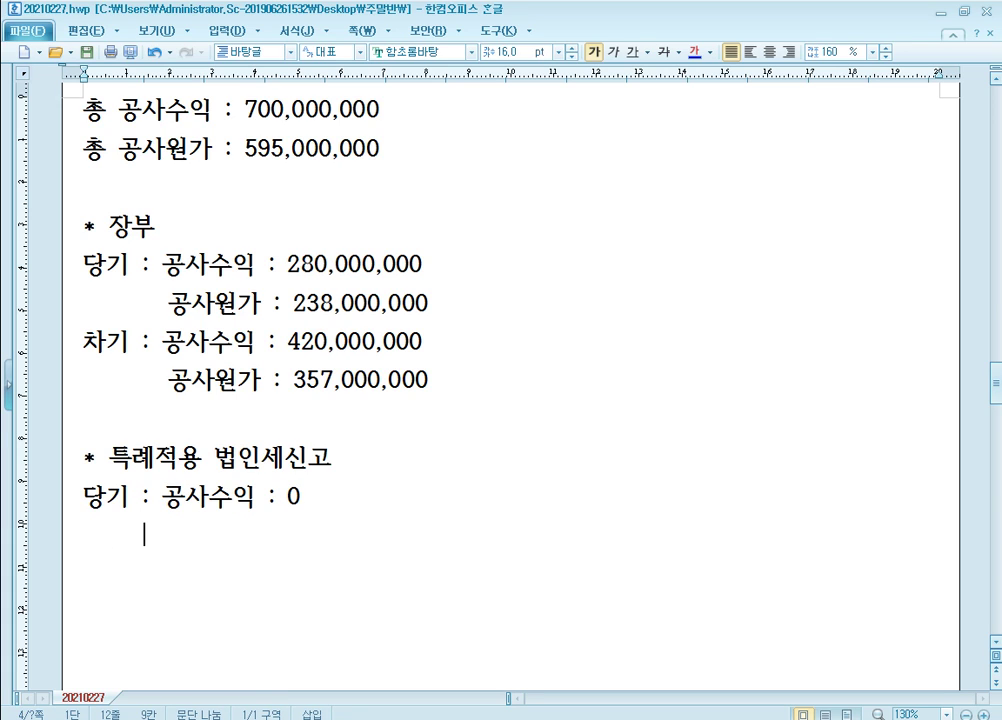
{"action": "type", "text": "공사원가 :"}
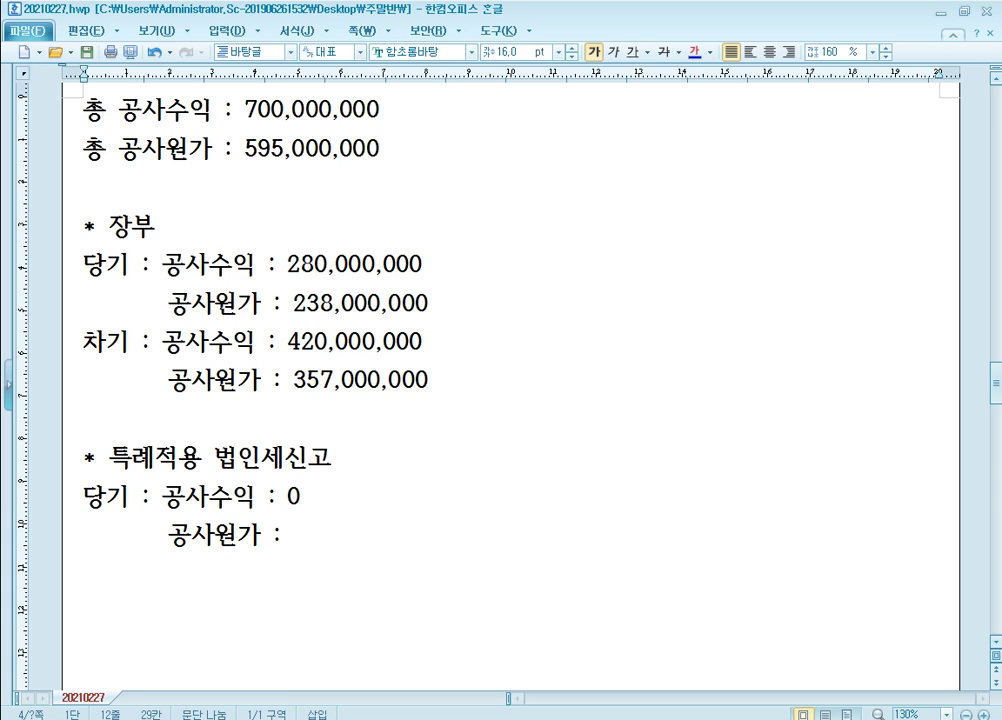
{"action": "type", "text": " 0"}
{"action": "key", "text": "Return"}
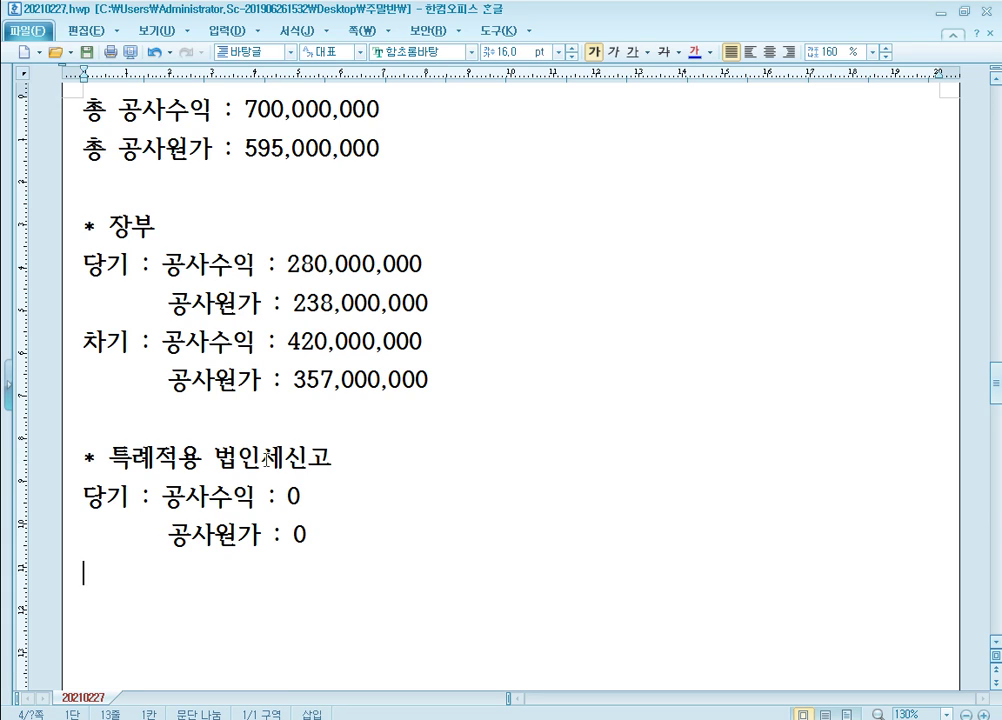
Add the 차기 entries under * 특례적용 법인세신고 with 공사수익 : 700,000,000 and 공사원가 : 595,000,000
{"action": "type", "text": "차기 :"}
{"action": "type", "text": " 공삿"}
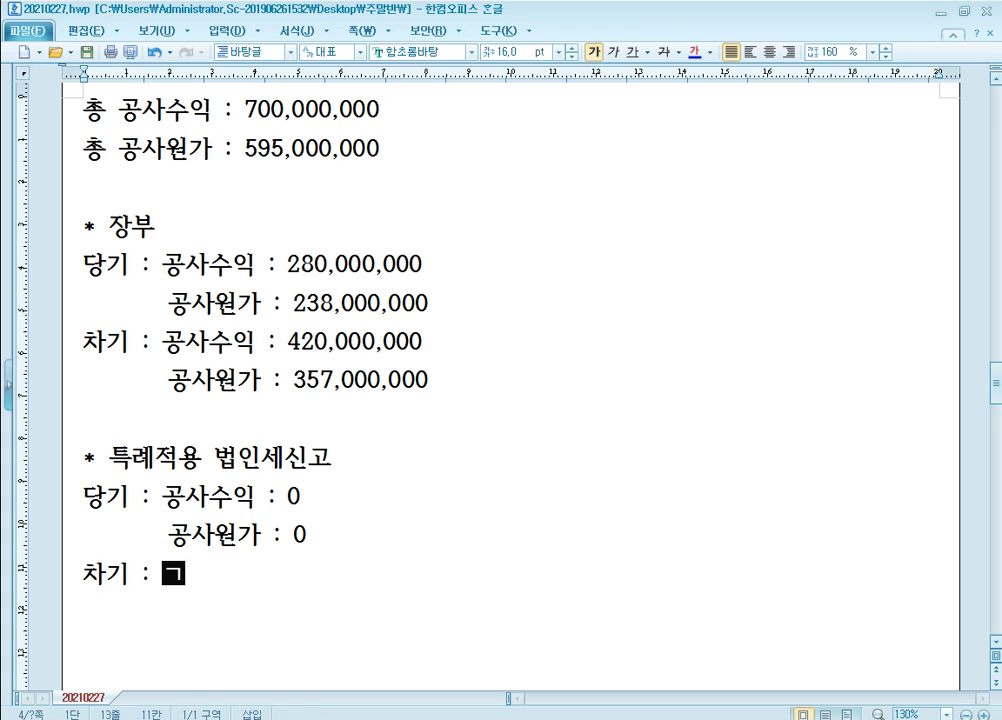
{"action": "type", "text": "수익"}
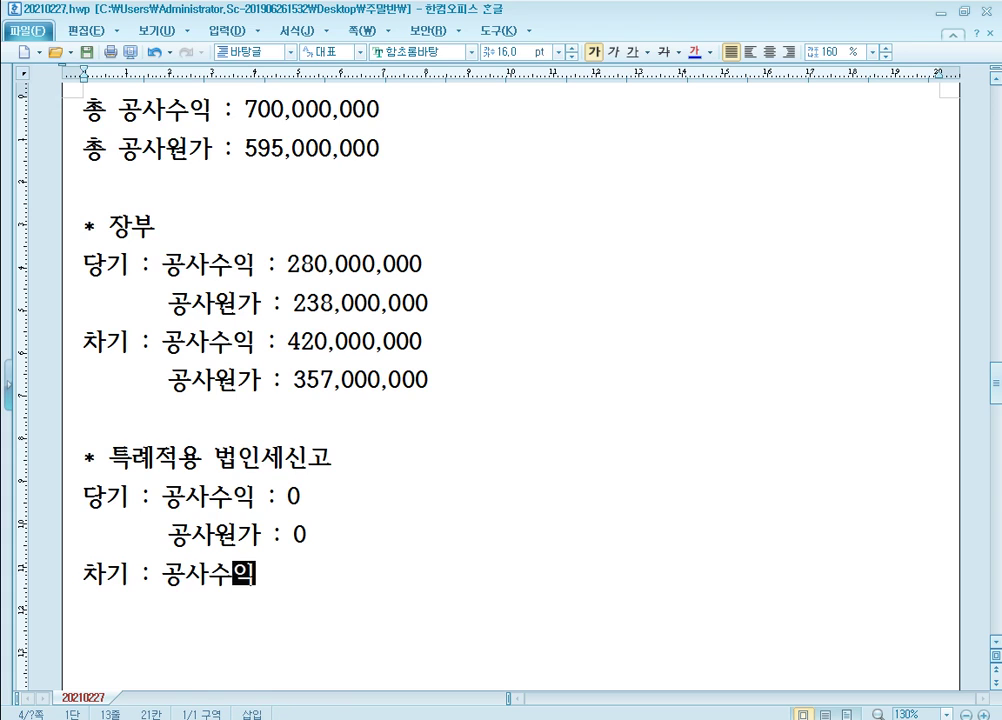
{"action": "type", "text": " : 700,000,000"}
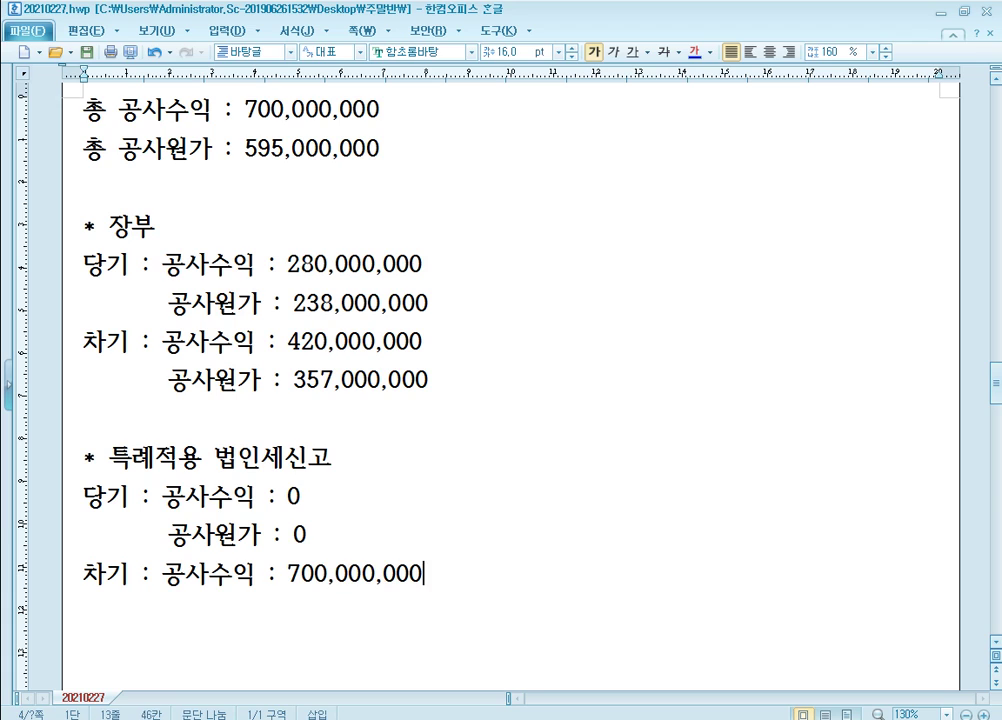
{"action": "key", "text": "Return"}
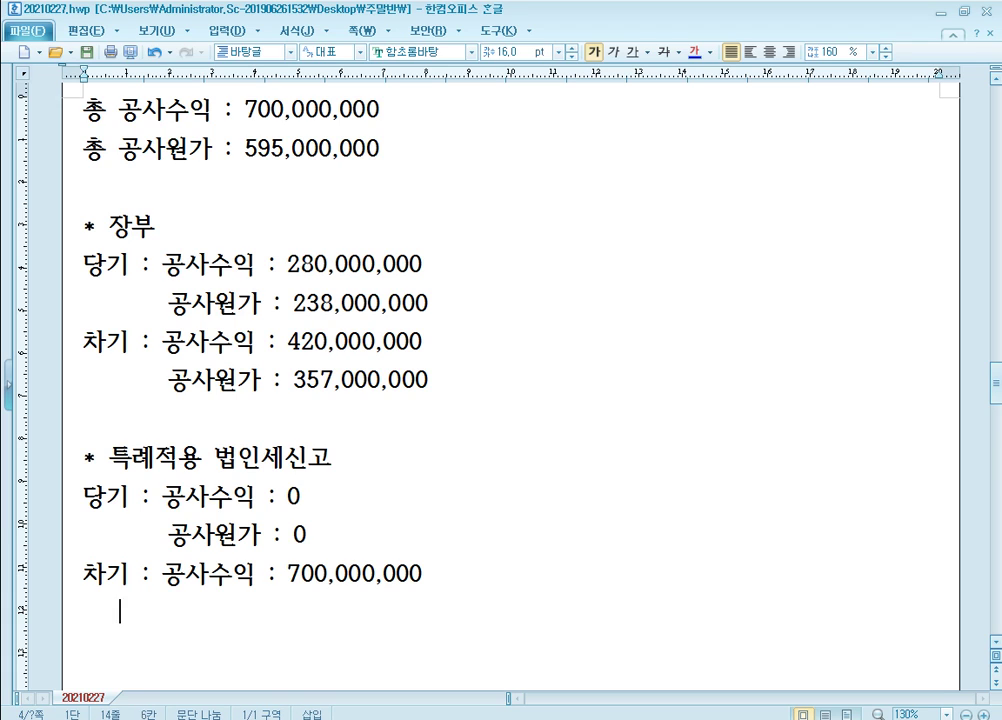
{"action": "type", "text": "공사우"}
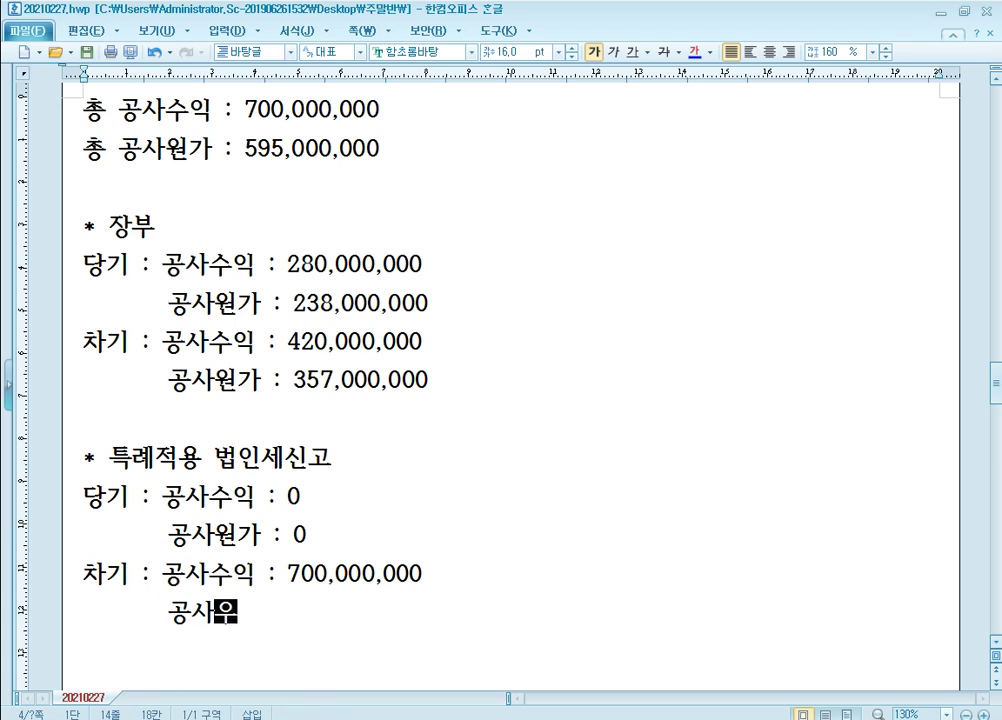
{"action": "type", "text": "원가 : 5"}
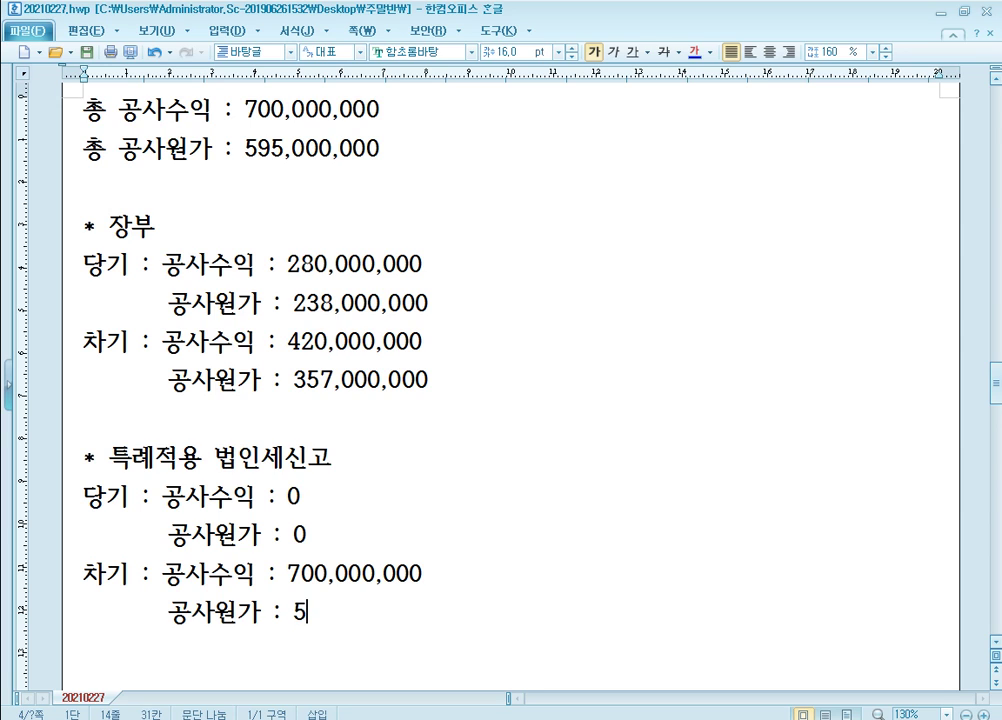
{"action": "type", "text": "95,000,000"}
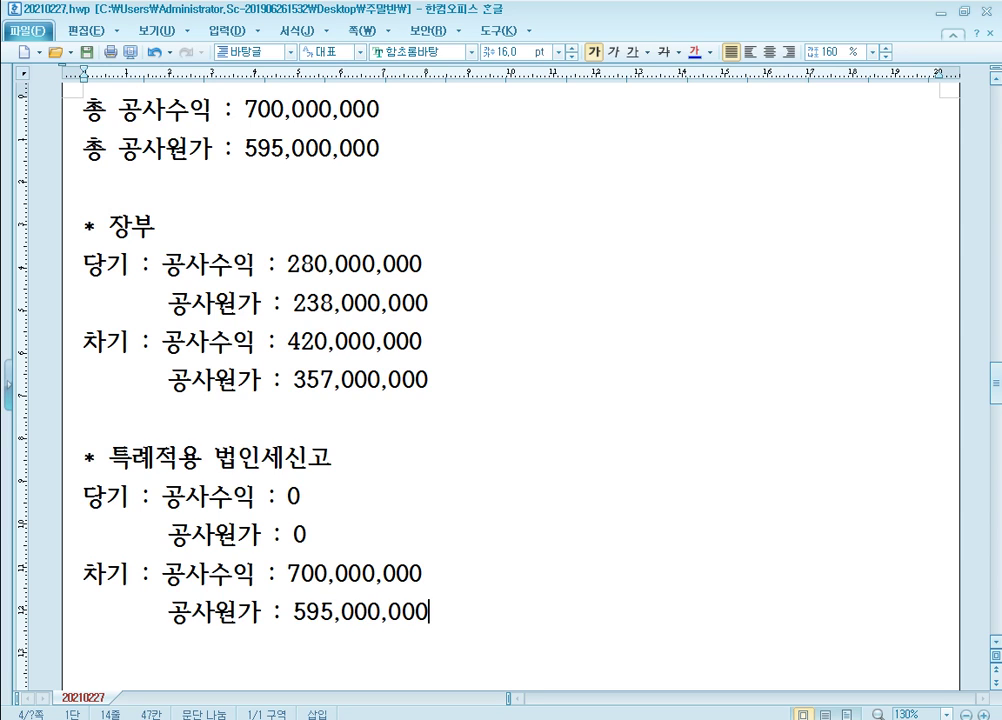
With K-Screen Pen, frame the 당기 entries of both sections in red boxes and draw a red arrow from the 장부 box to the other
{"action": "scroll", "coordinate": [334, 437], "scroll_direction": "down", "scroll_amount": 3}
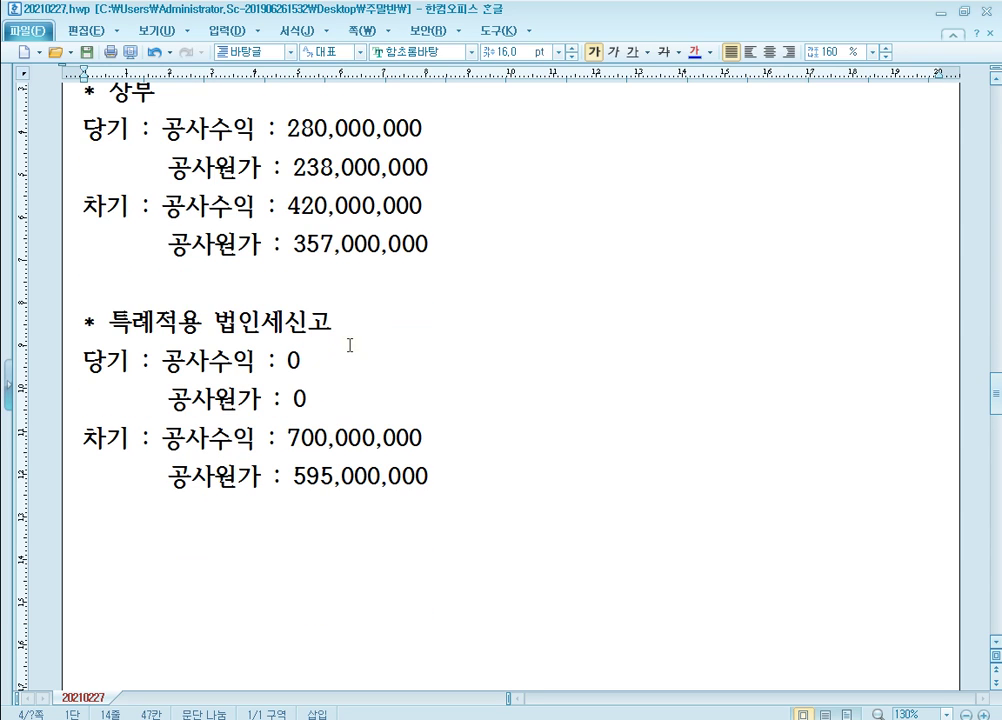
{"action": "scroll", "coordinate": [171, 146], "scroll_direction": "up", "scroll_amount": 2}
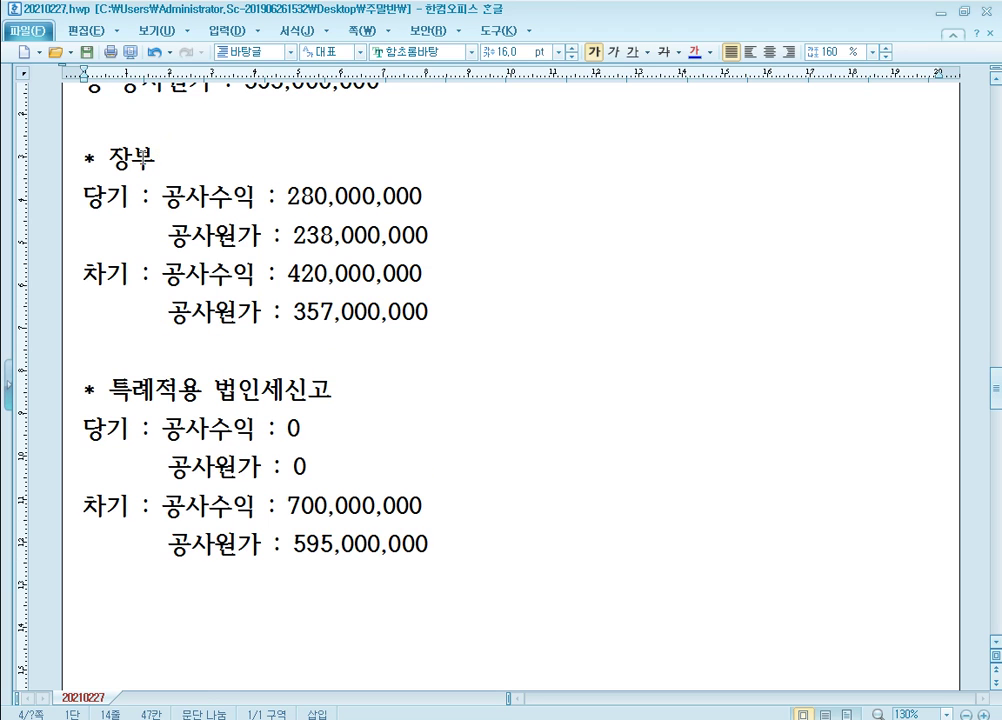
{"action": "left_click", "coordinate": [179, 358]}
{"action": "left_click", "coordinate": [209, 449]}
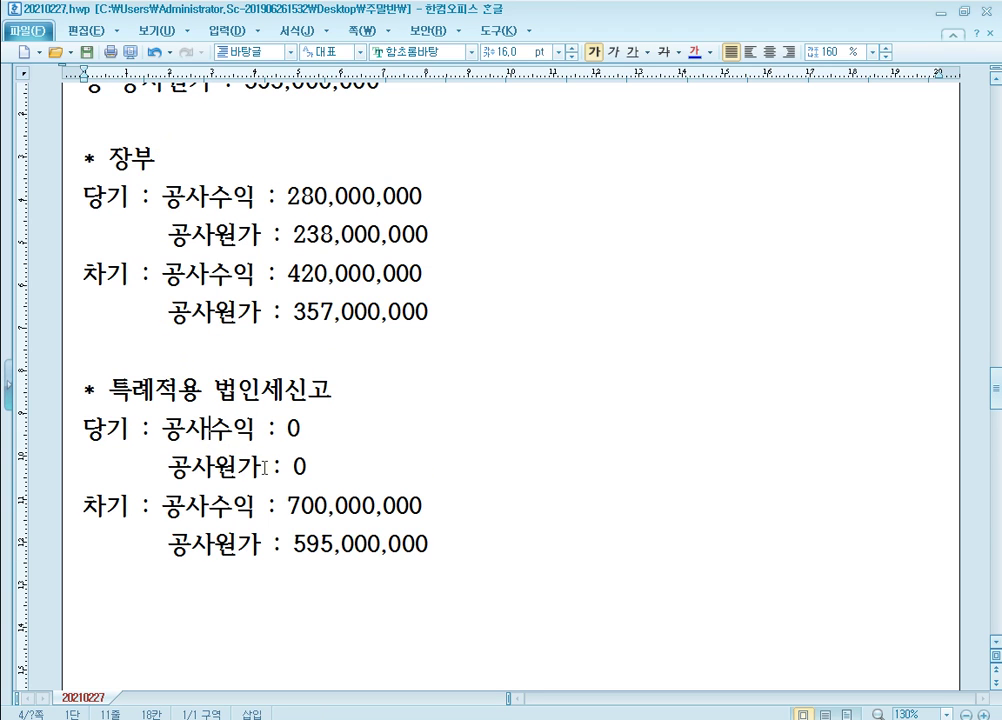
{"action": "key", "text": "F12"}
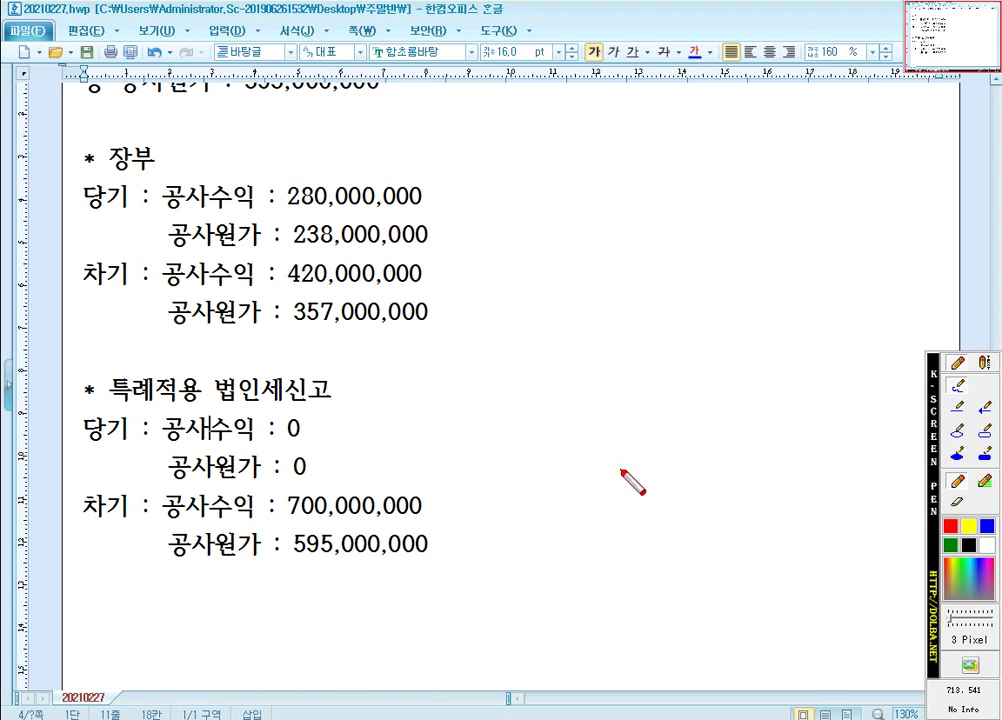
{"action": "left_click", "coordinate": [983, 434]}
{"action": "left_click_drag", "start_coordinate": [152, 174], "coordinate": [433, 249]}
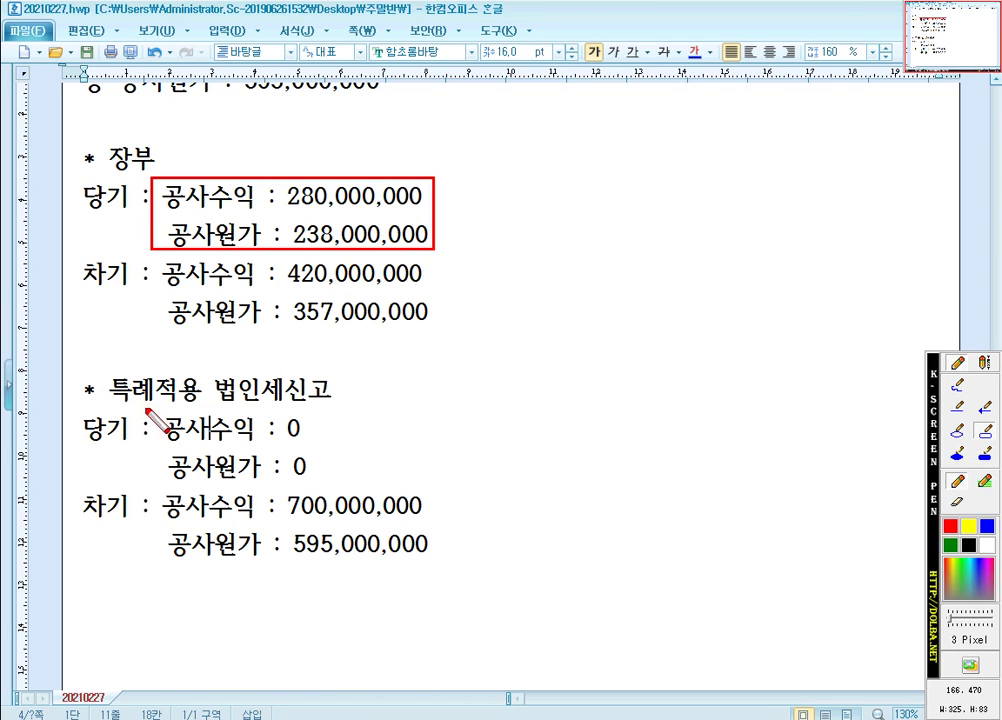
{"action": "left_click_drag", "start_coordinate": [152, 412], "coordinate": [473, 485]}
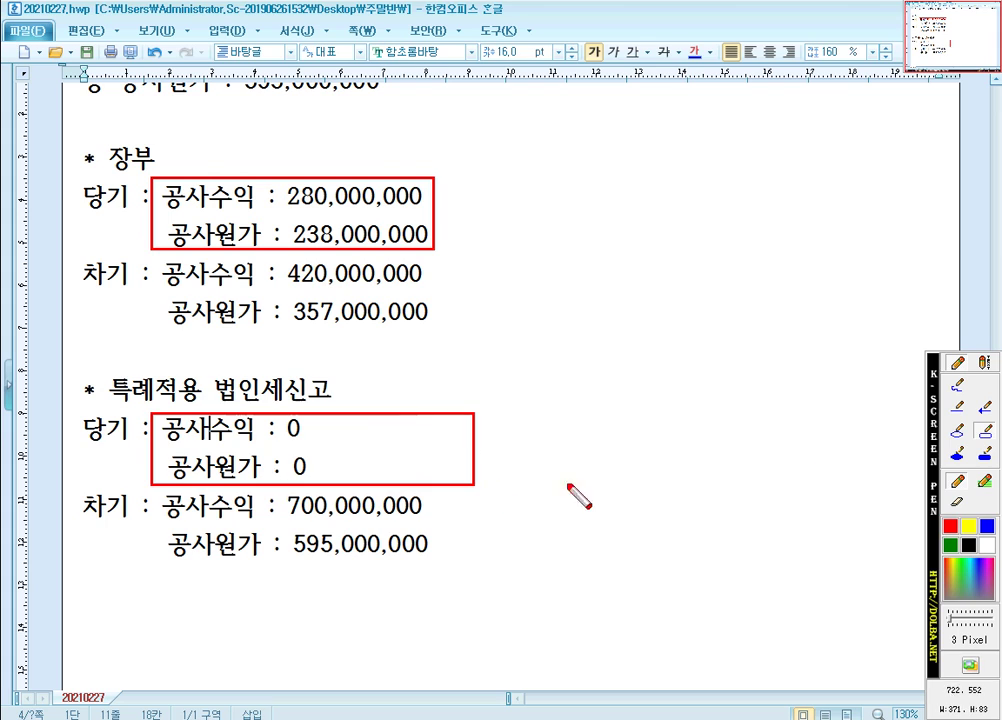
{"action": "left_click", "coordinate": [984, 408]}
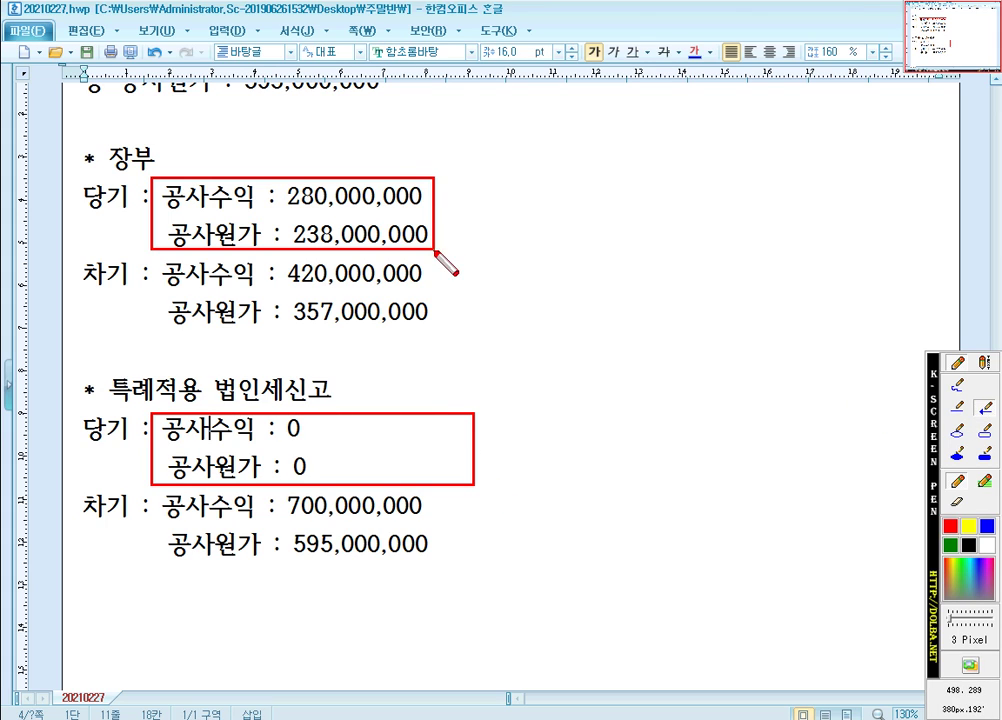
{"action": "left_click_drag", "start_coordinate": [436, 257], "coordinate": [436, 404]}
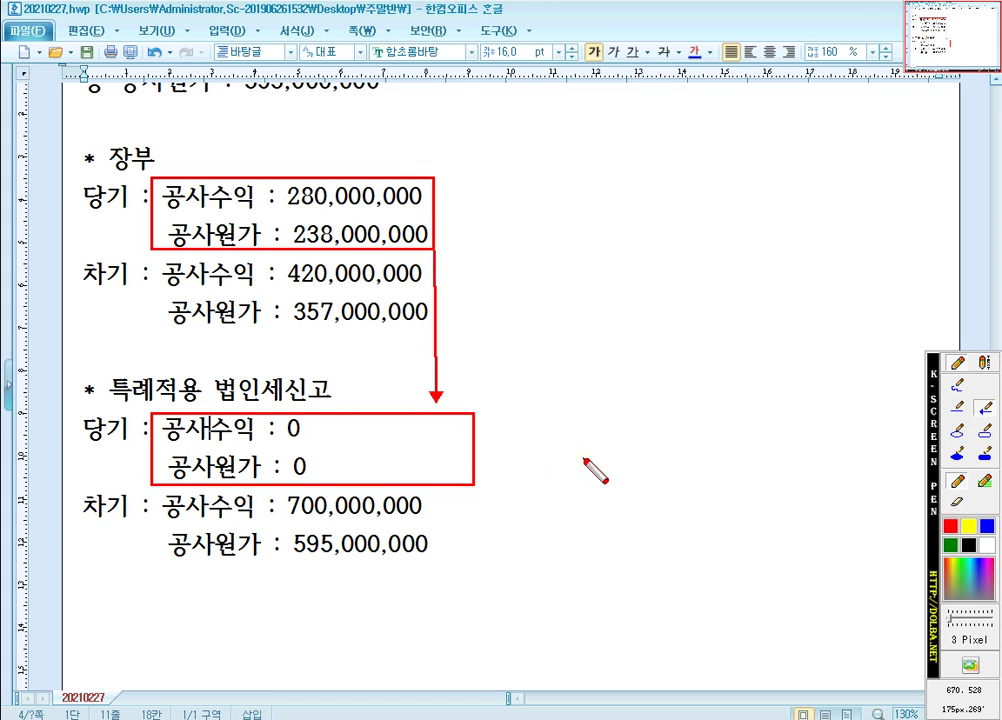
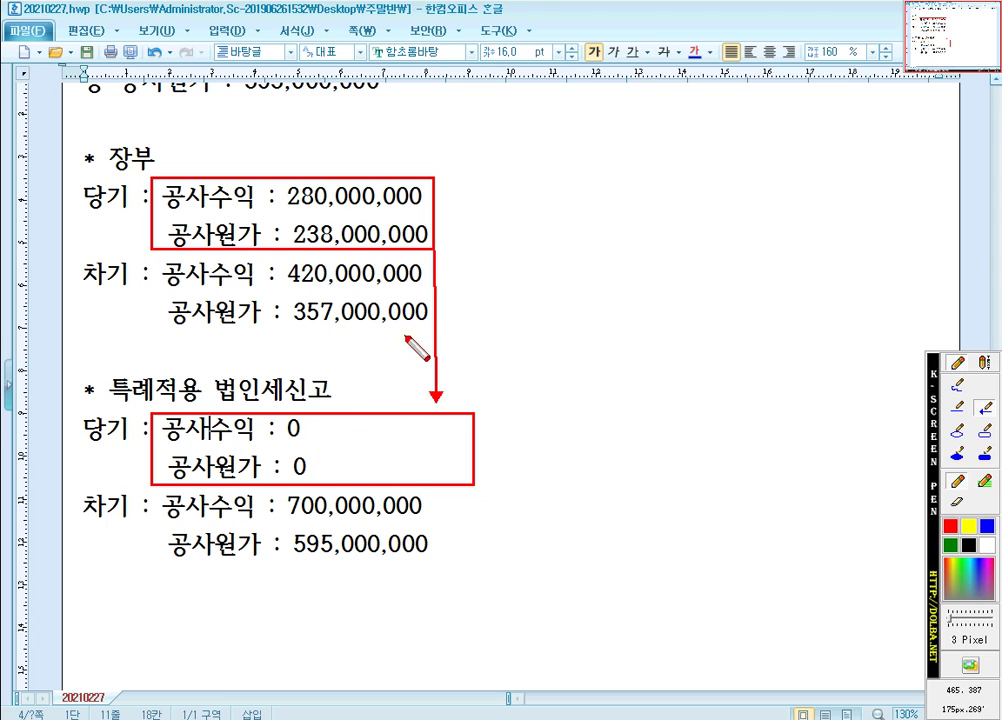
Frame the 차기 entries of both sections in blue boxes and clear all pen markings from the notes
{"action": "left_click", "coordinate": [985, 433]}
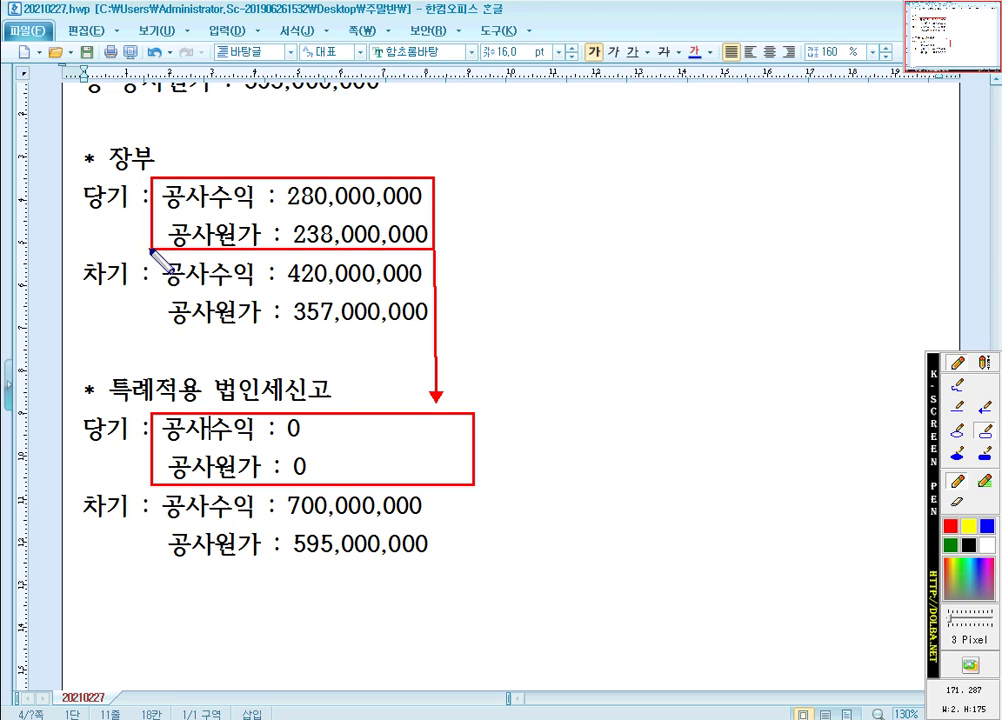
{"action": "left_click_drag", "start_coordinate": [155, 260], "coordinate": [433, 328]}
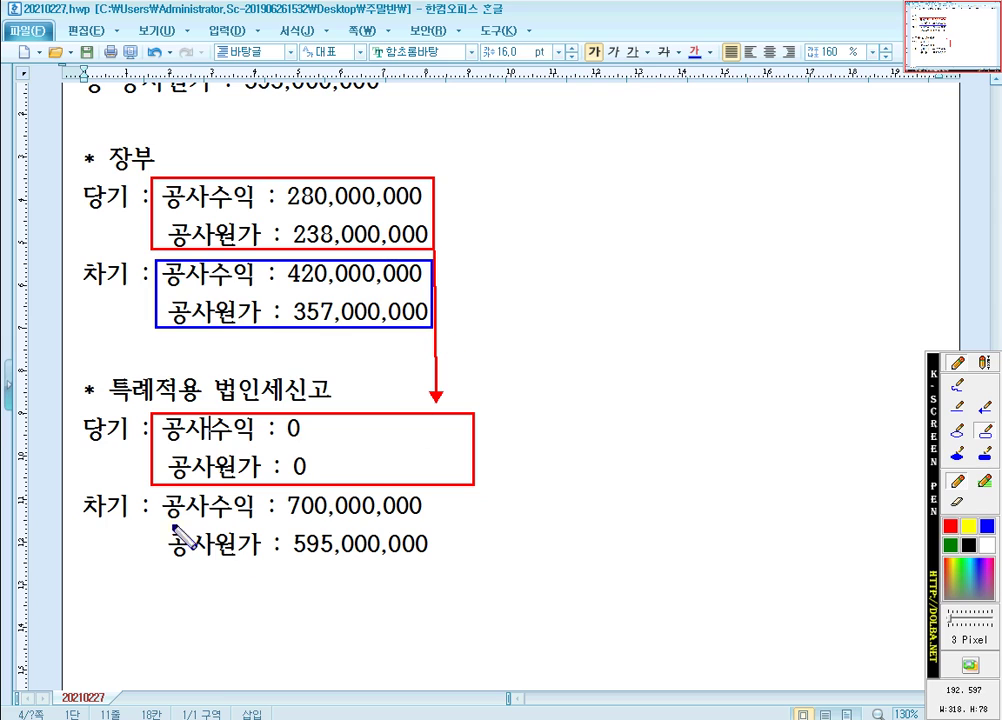
{"action": "left_click_drag", "start_coordinate": [156, 492], "coordinate": [503, 563]}
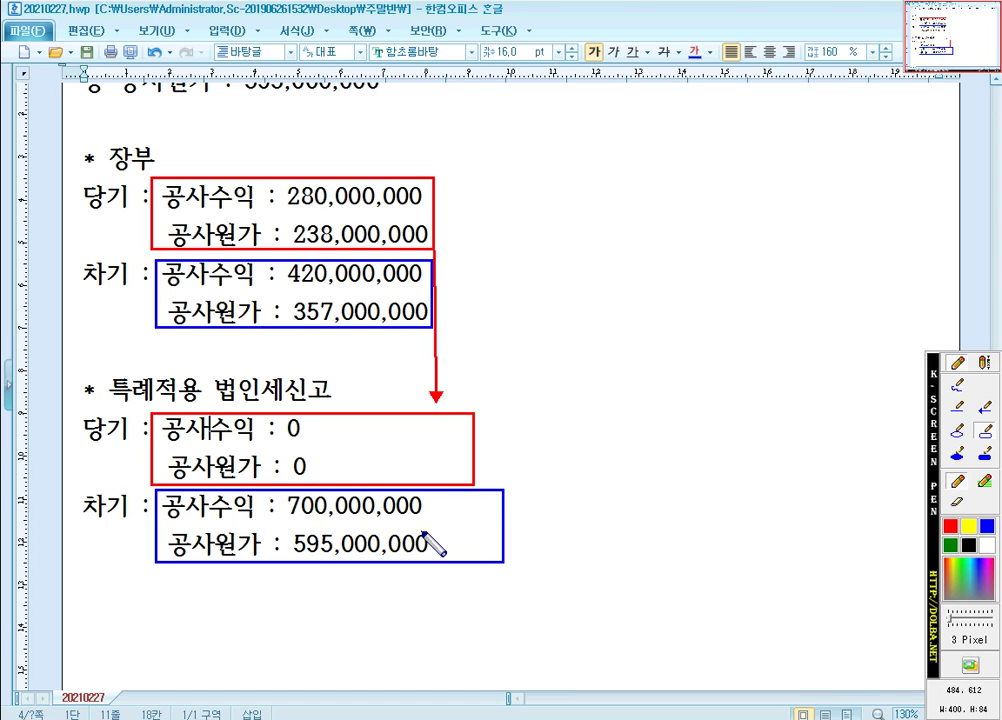
{"action": "key", "text": "ctrl+z"}
{"action": "key", "text": "ctrl+z"}
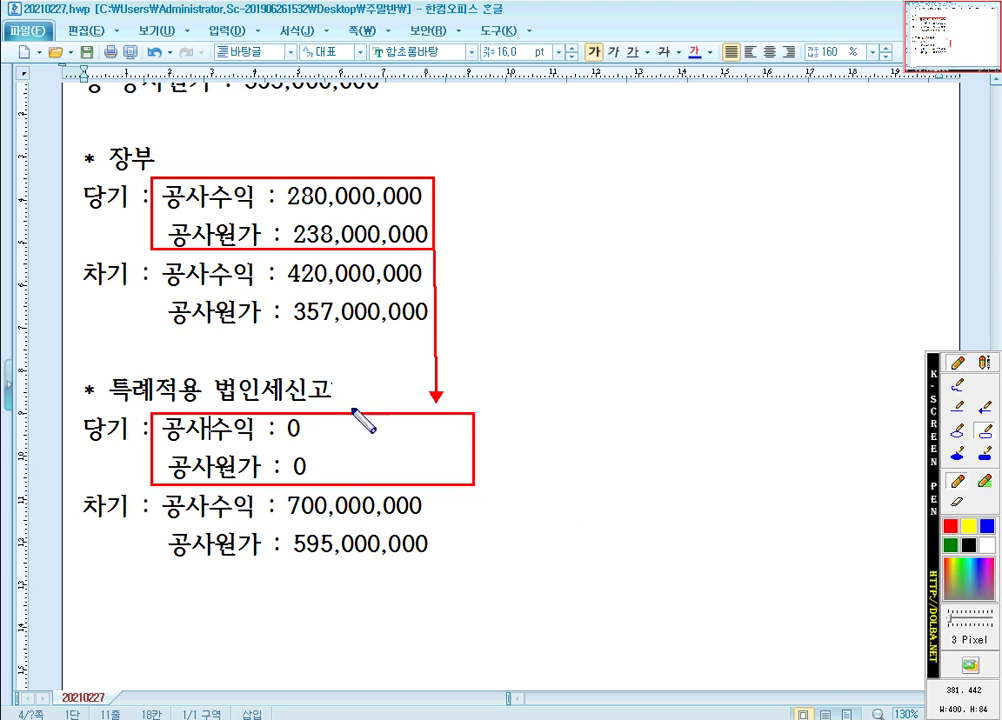
{"action": "key", "text": "Escape"}
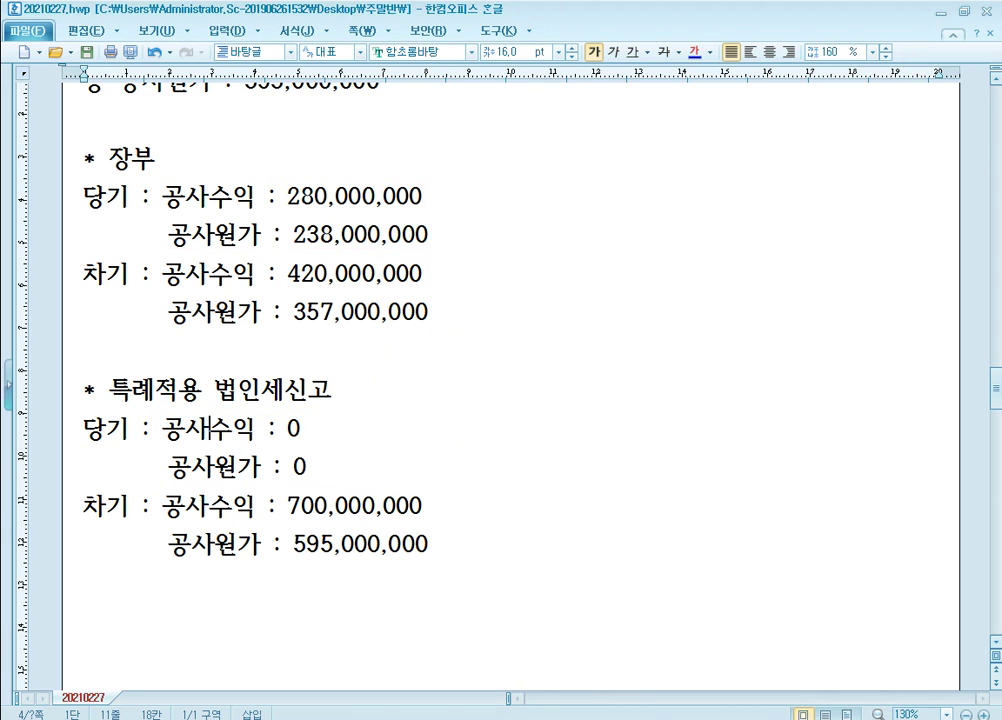
Switch to the 수입금액조정명세서, mark 특례 with a temporary red box, and open the 중소기업 등 수입금액 인식기준 적용특례에 의한 수입금액 schedule
{"action": "key", "text": "alt+Tab"}
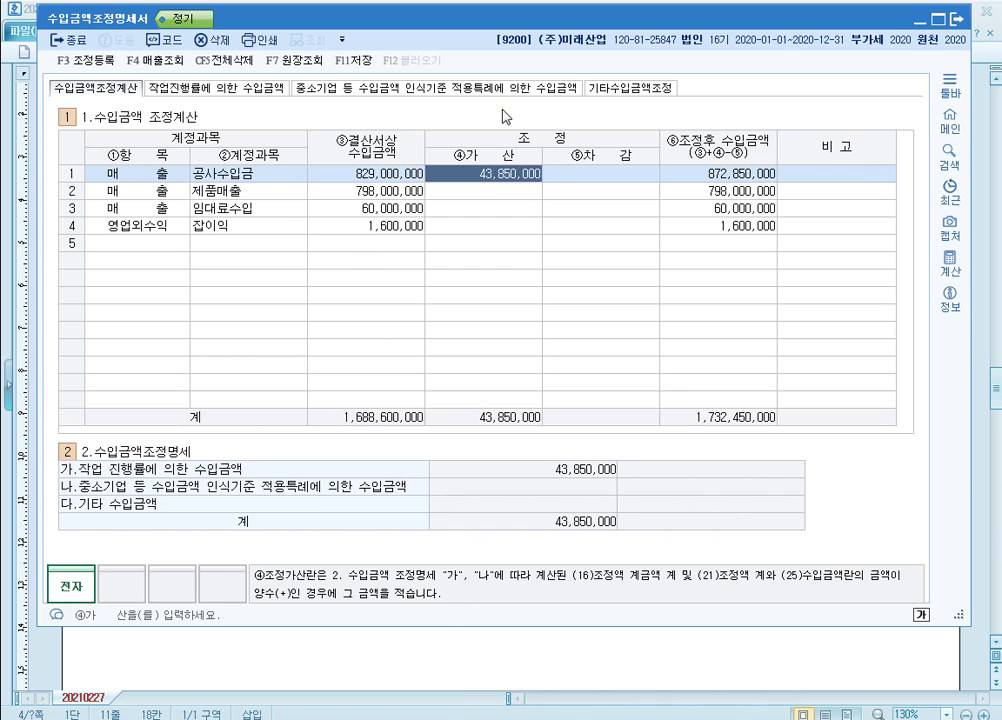
{"action": "key", "text": "ctrl+F12"}
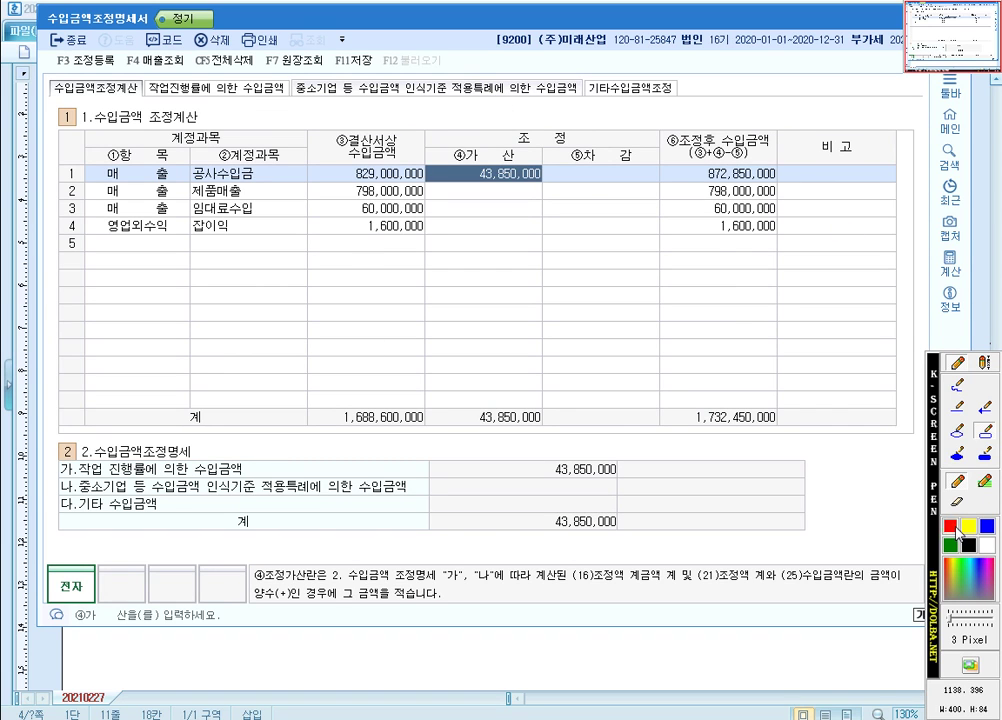
{"action": "left_click_drag", "start_coordinate": [470, 78], "coordinate": [502, 103]}
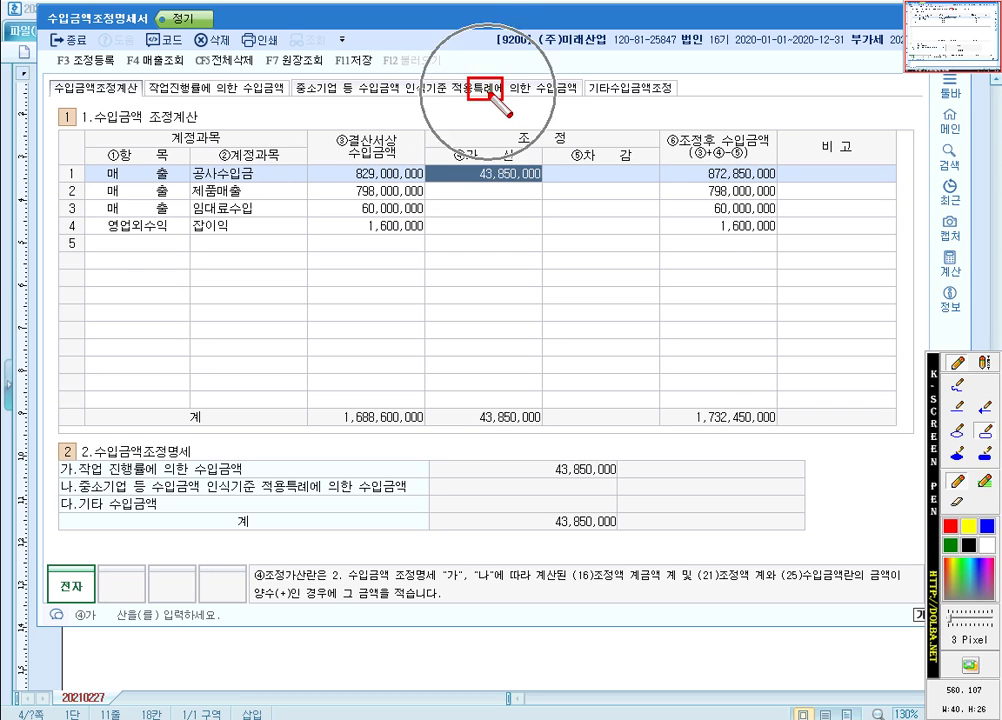
{"action": "right_click", "coordinate": [492, 100]}
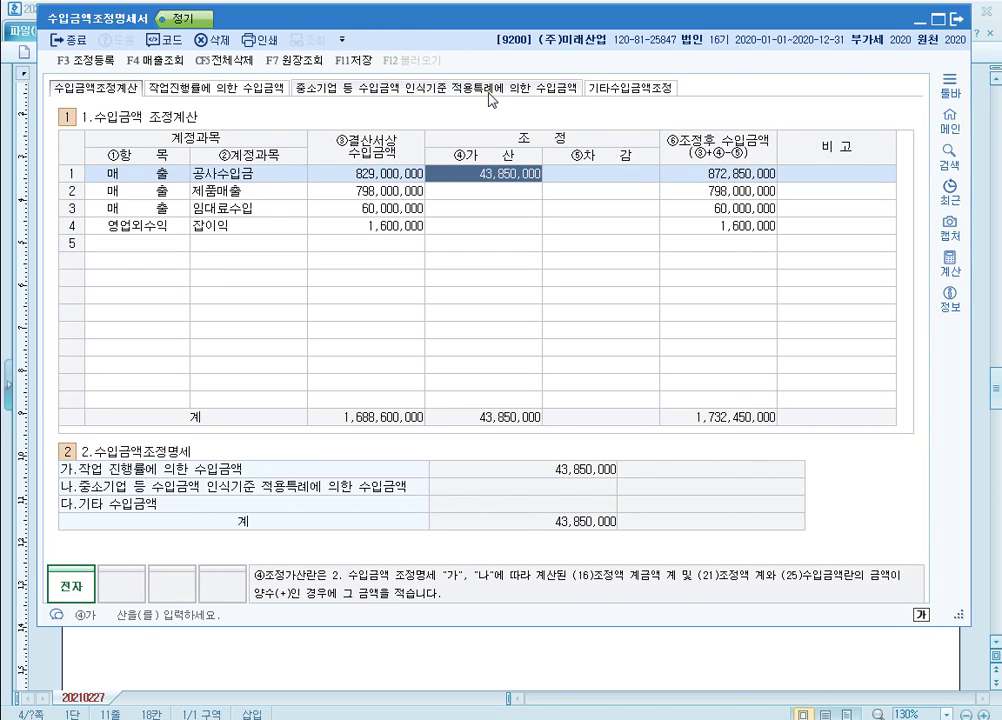
{"action": "left_click", "coordinate": [485, 95]}
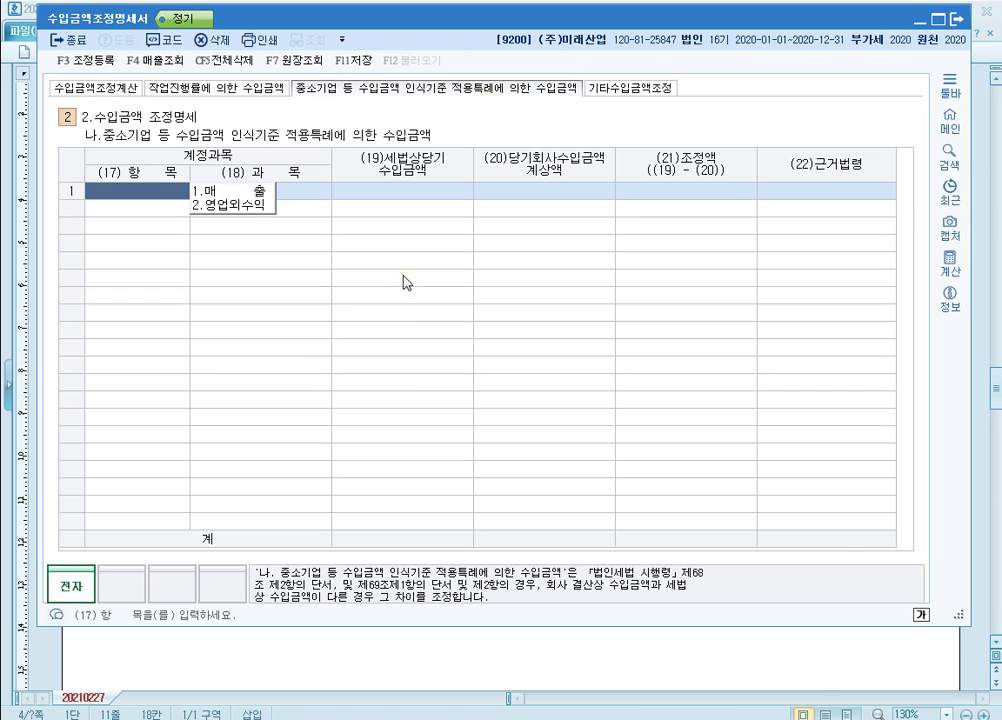
Set the first row's 항목 to 매출 and search the account codes for 공사 to fill its 과목
{"action": "type", "text": "1"}
{"action": "key", "text": "Return"}
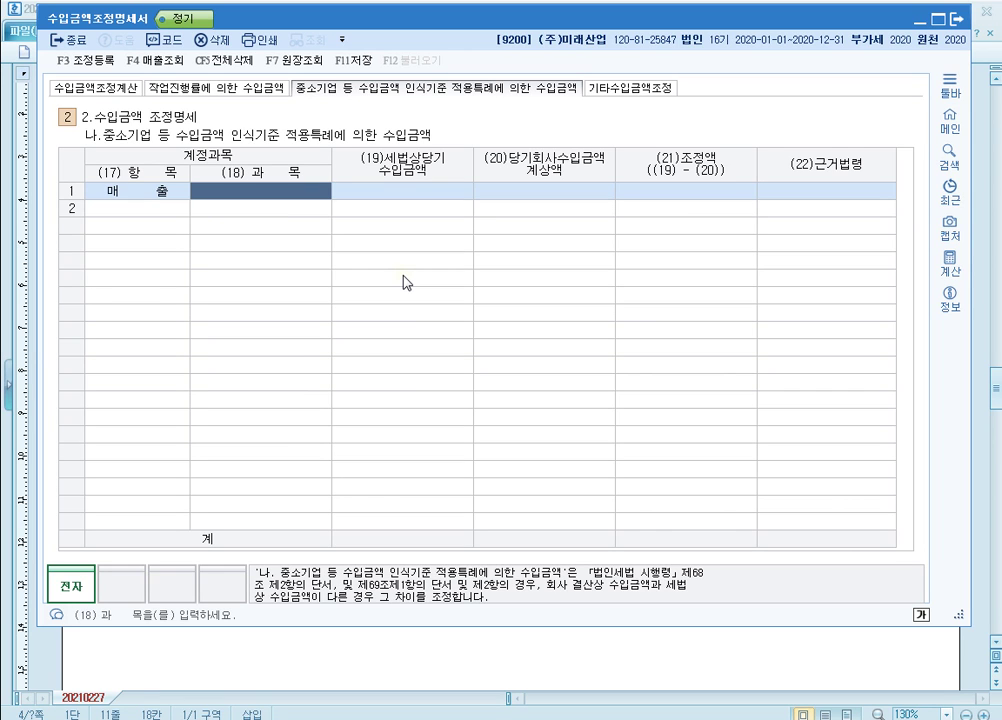
{"action": "key", "text": "F2"}
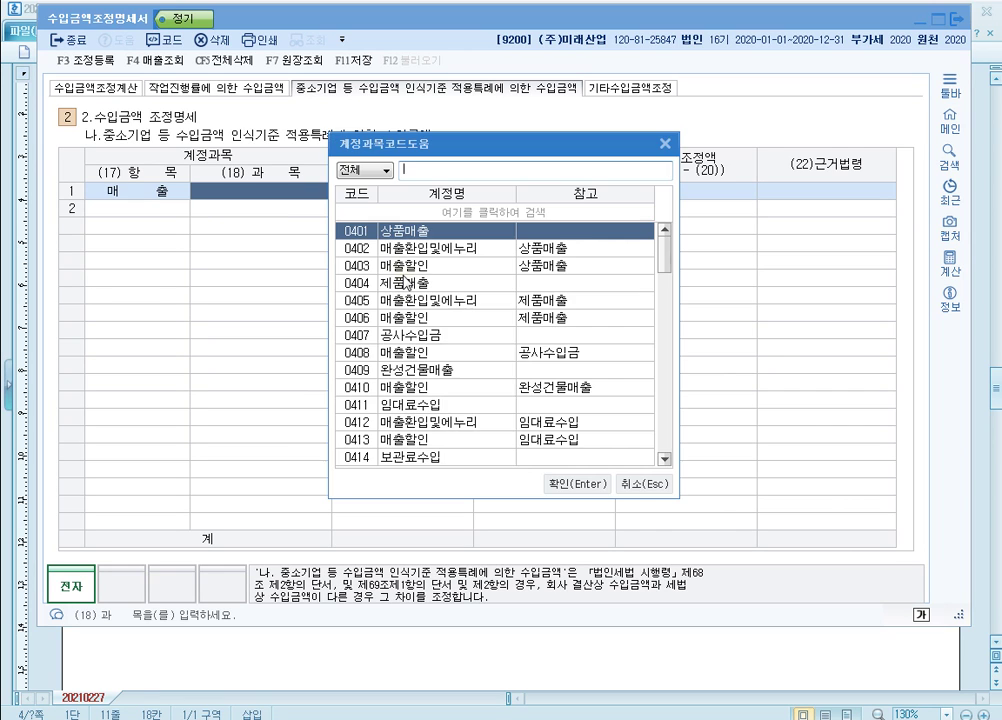
{"action": "type", "text": "공사"}
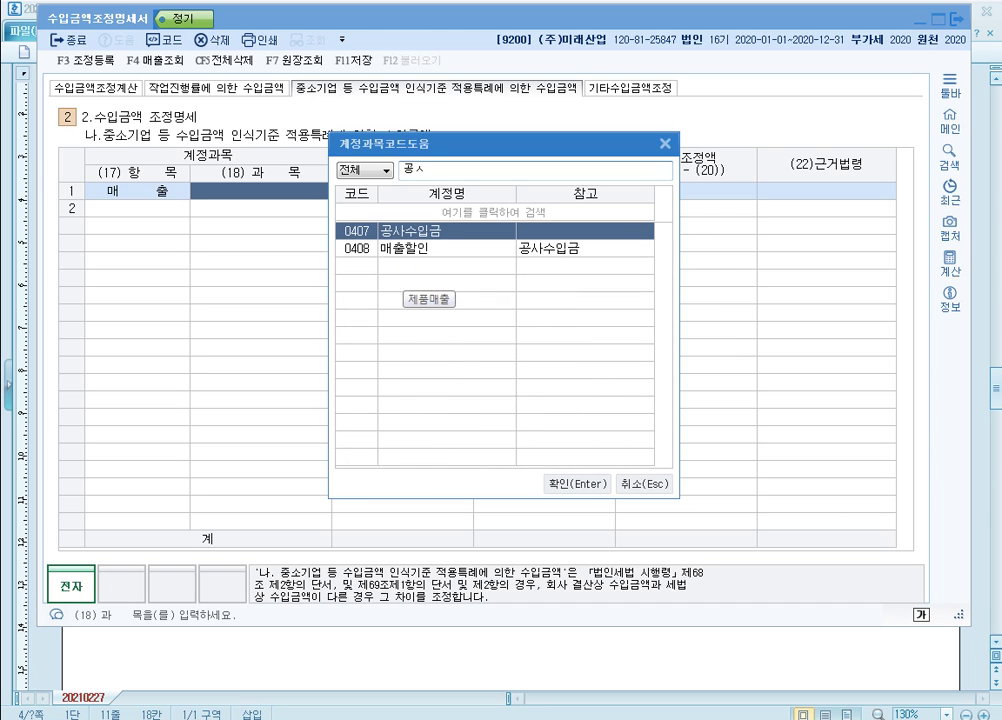
Fill row 1 of the SME special-case revenue table with account 공사수입금, tax-law revenue 0 and company-booked revenue 280,000,000
{"action": "key", "text": "Return"}
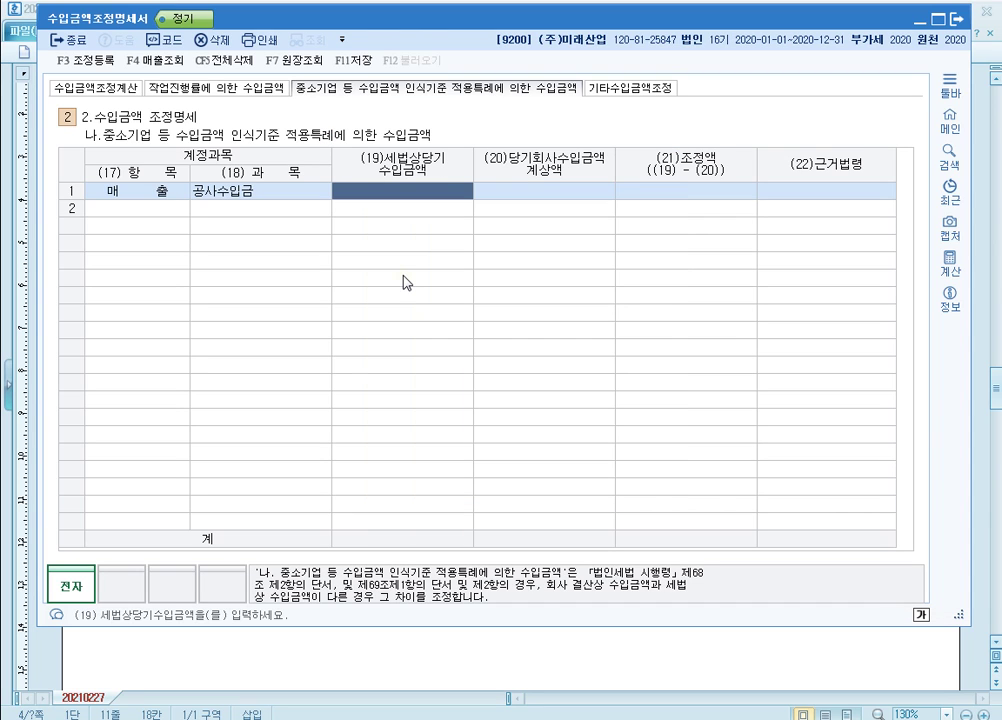
{"action": "key", "text": "Left"}
{"action": "key", "text": "Return"}
{"action": "type", "text": "0"}
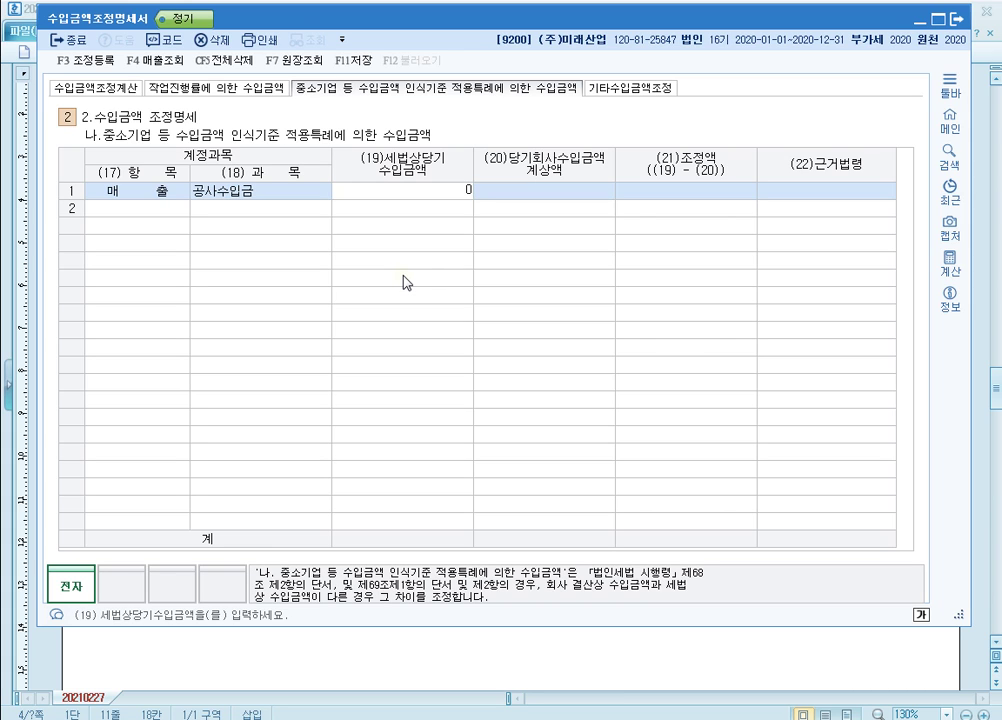
{"action": "key", "text": "Return"}
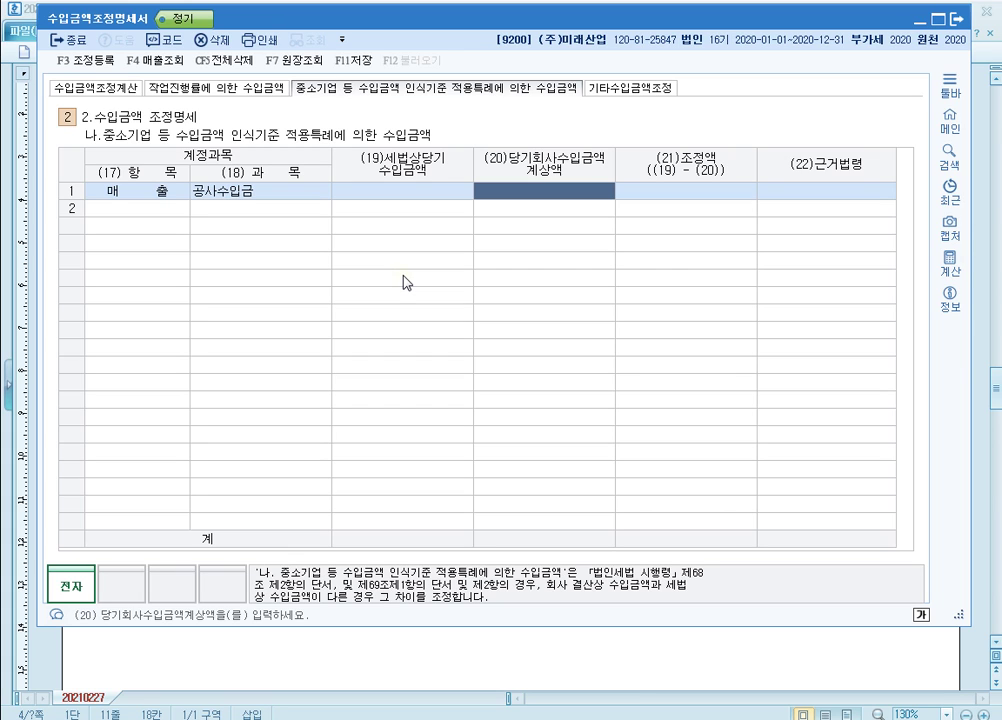
{"action": "type", "text": "280000000"}
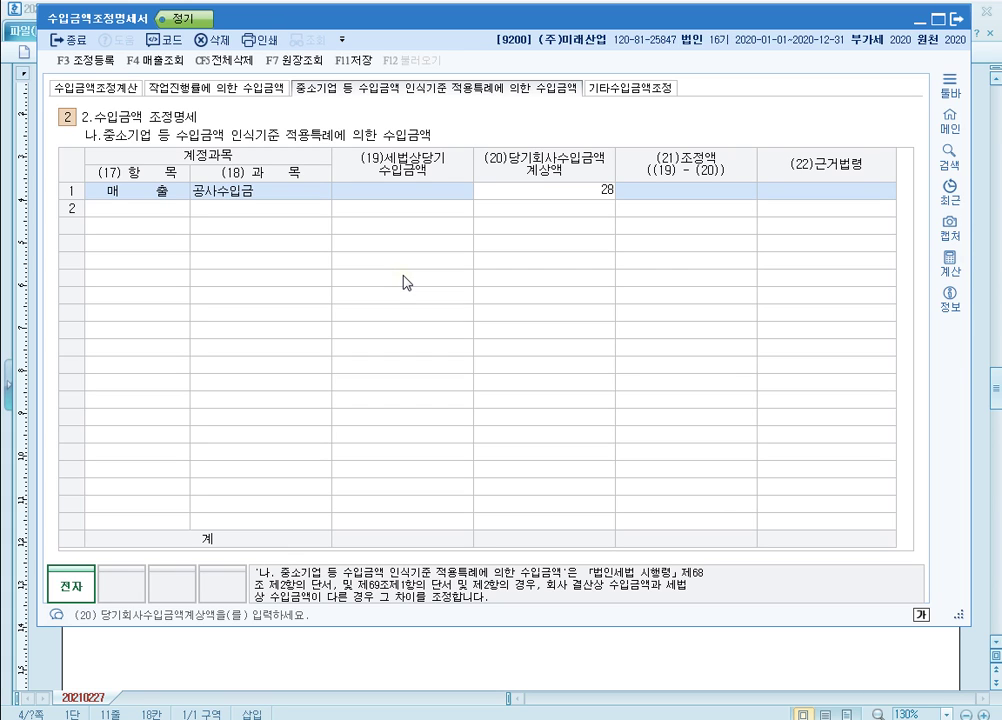
{"action": "key", "text": "Return"}
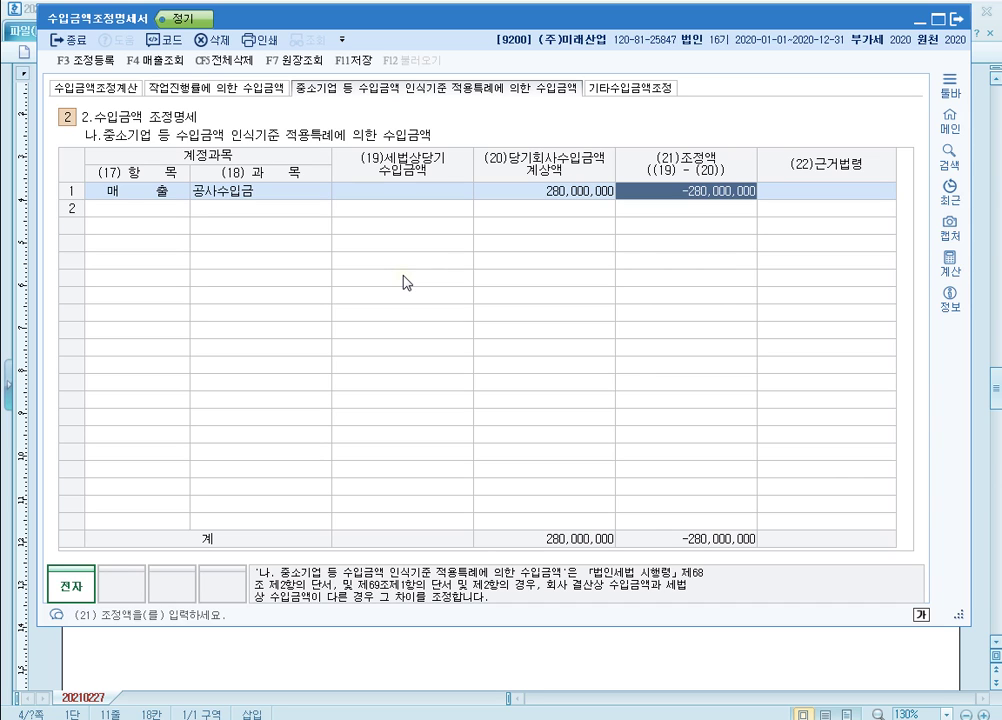
Register a 손금산입 및 익금불산입 adjustment named 단기건설공사(특례) for 280,000,000 with disposition 유보발생
{"action": "key", "text": "F3"}
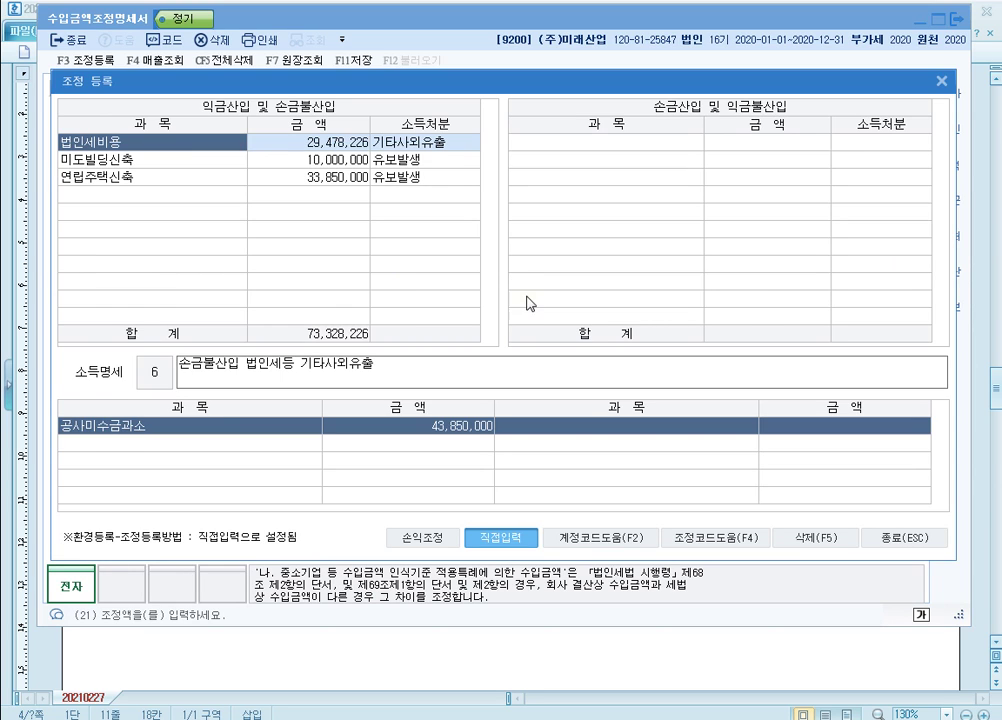
{"action": "left_click_drag", "start_coordinate": [548, 91], "coordinate": [563, 55]}
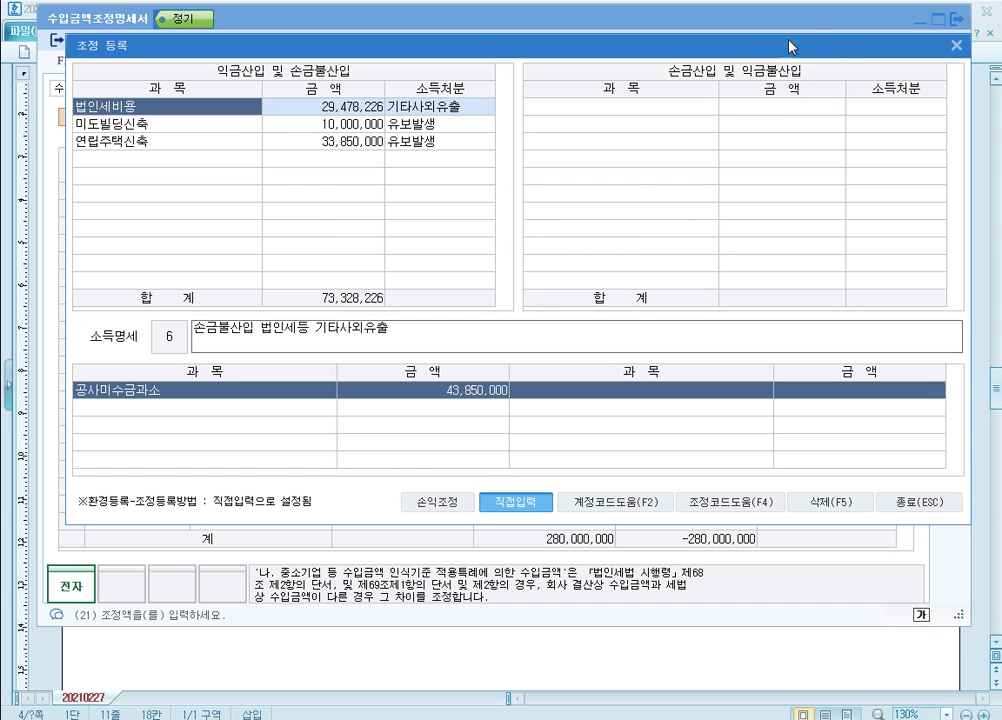
{"action": "left_click", "coordinate": [705, 105]}
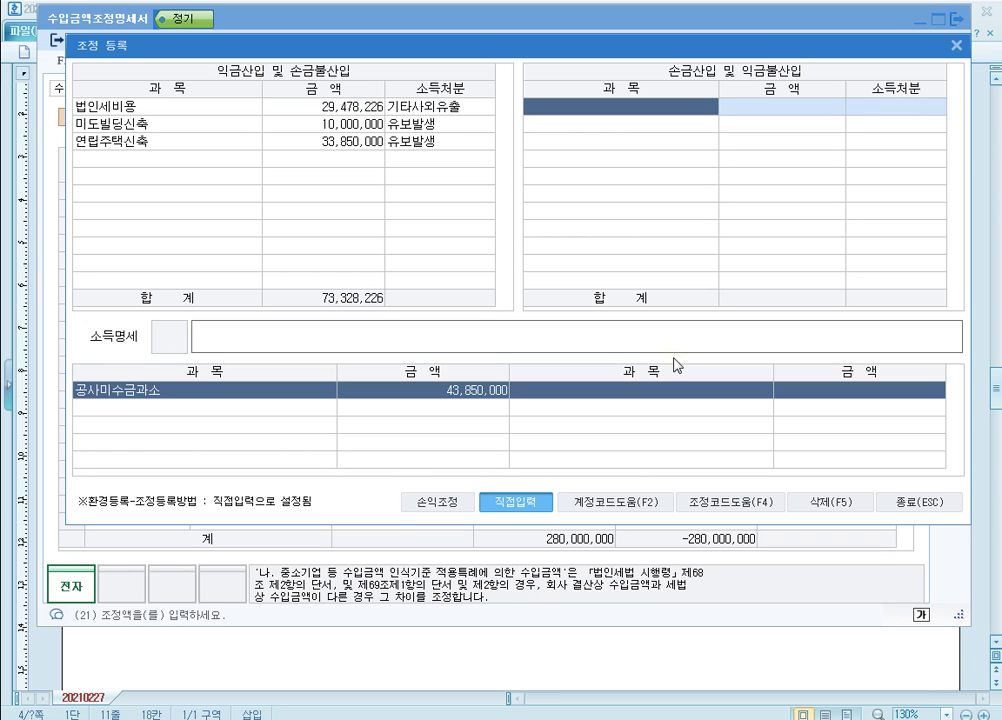
{"action": "type", "text": "단기"}
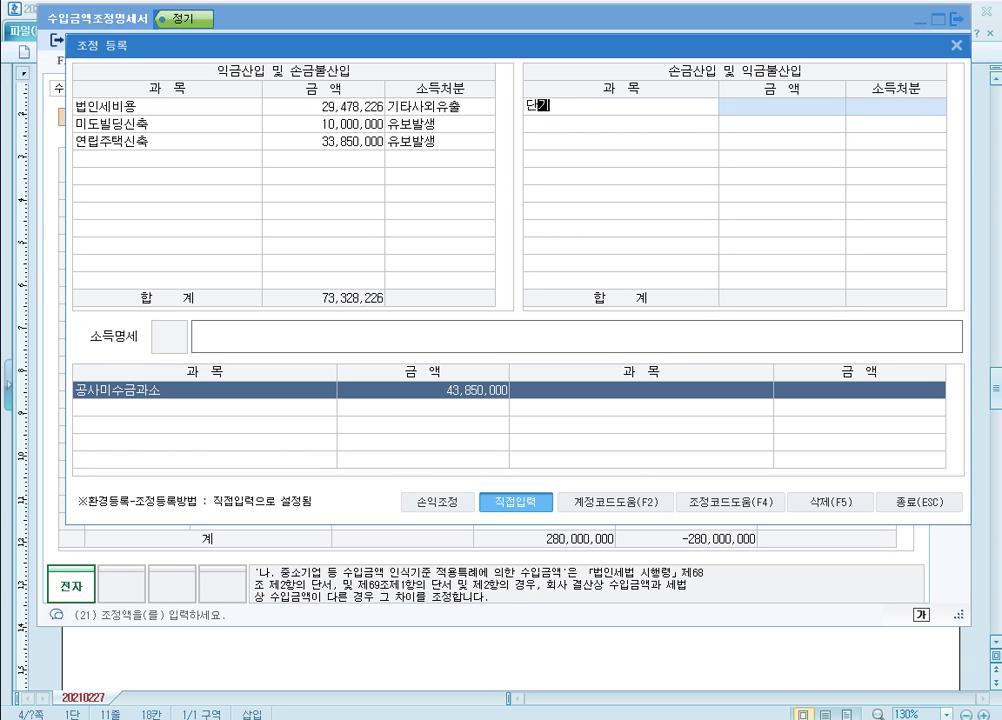
{"action": "type", "text": "건설공사(특례)"}
{"action": "key", "text": "Return"}
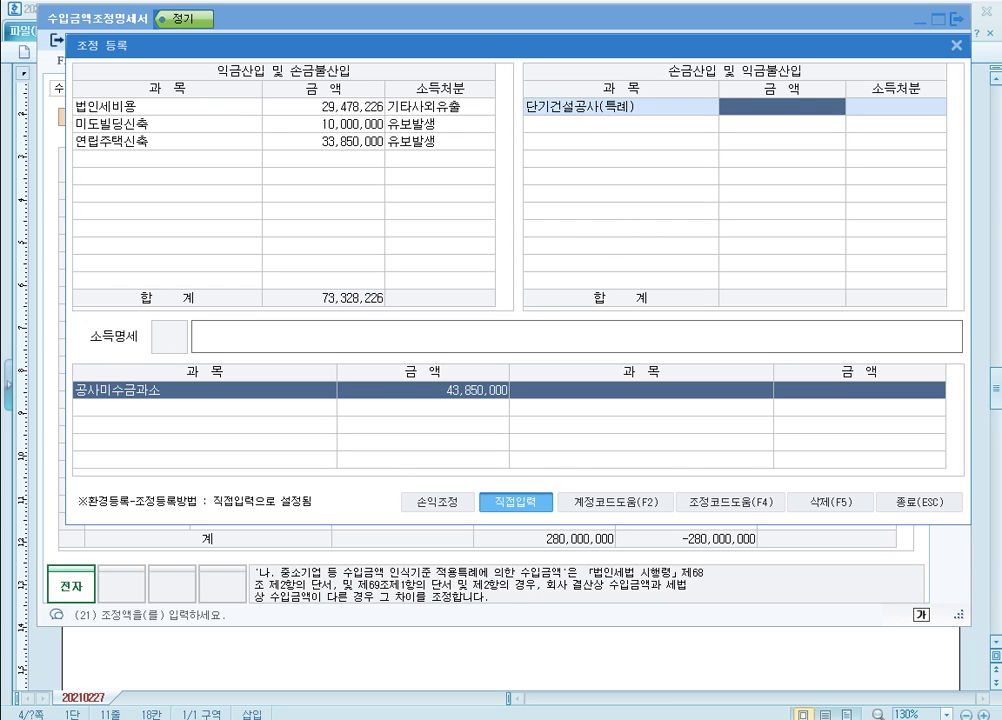
{"action": "type", "text": "280000000"}
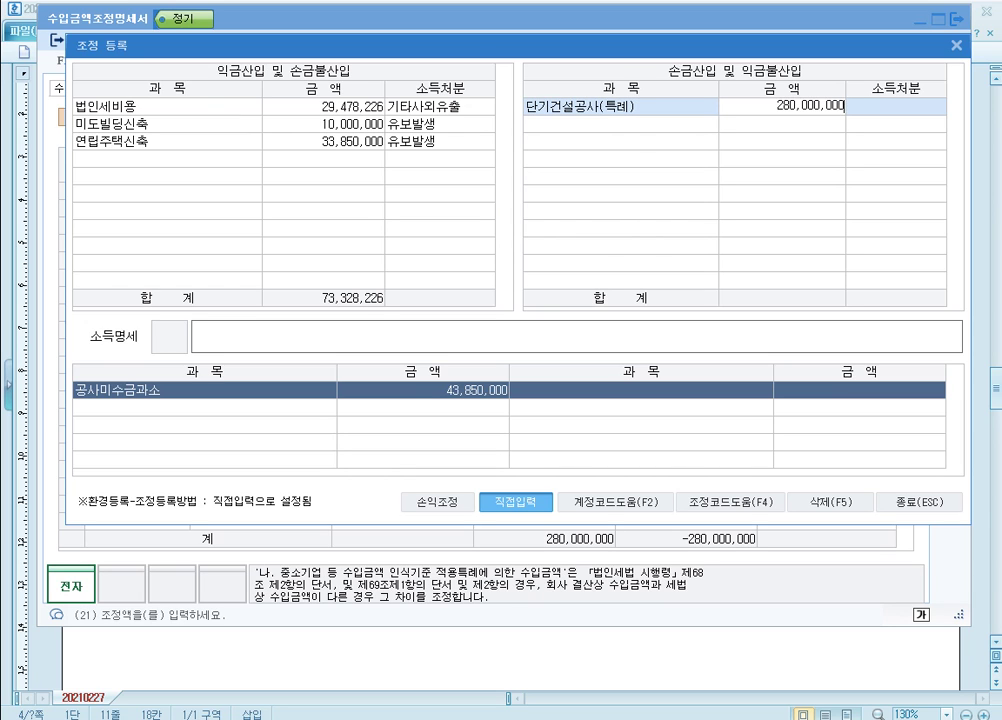
{"action": "key", "text": "Return"}
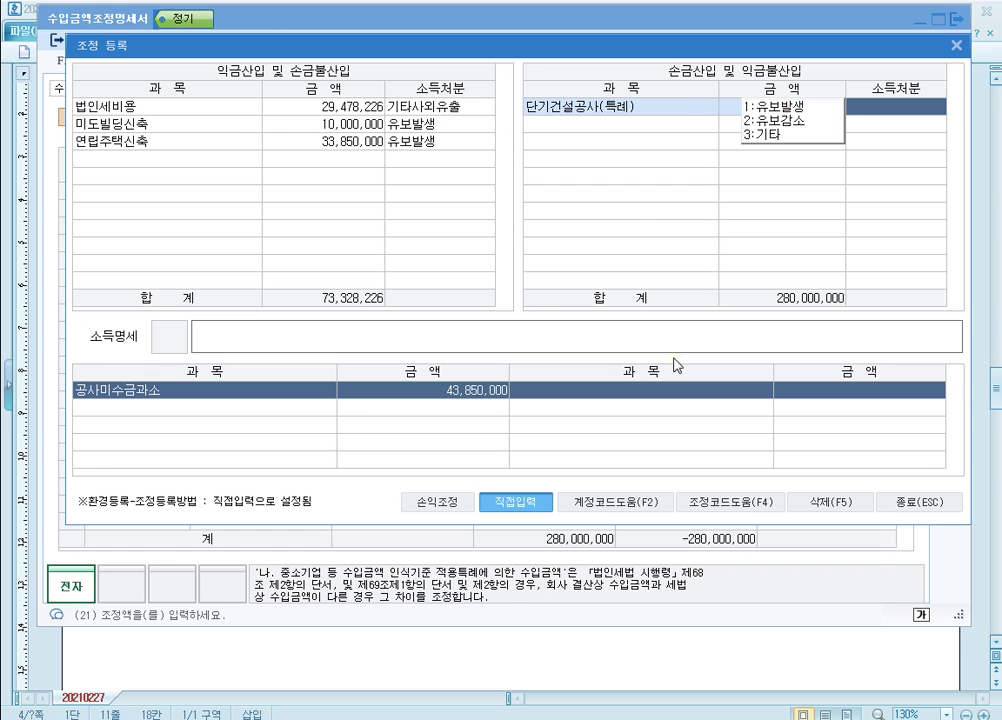
{"action": "key", "text": "Left"}
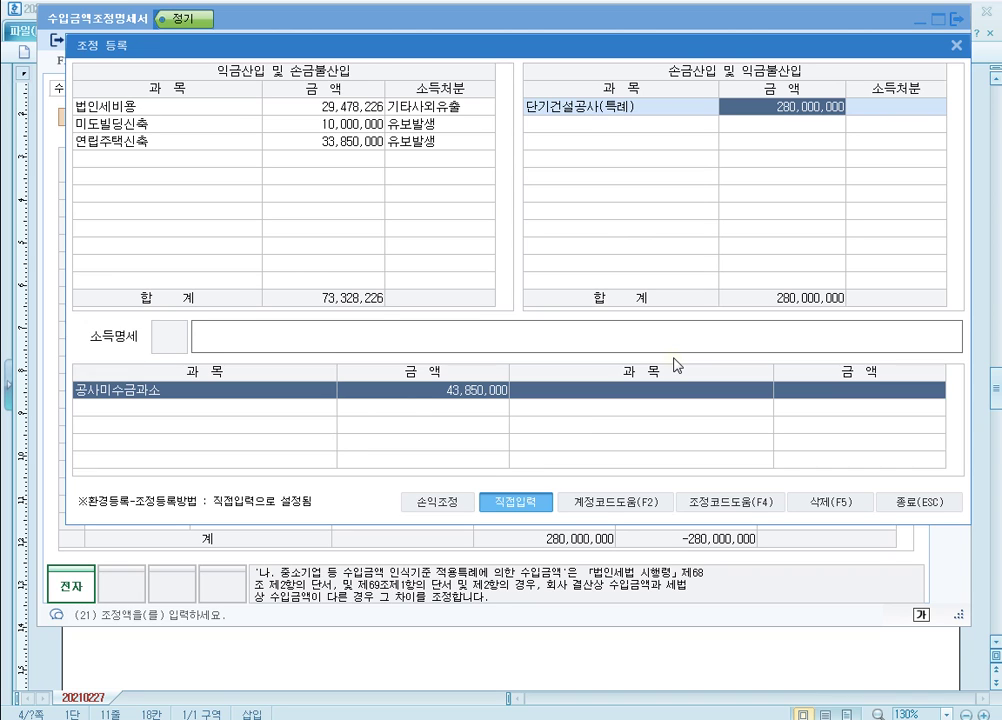
{"action": "key", "text": "Return"}
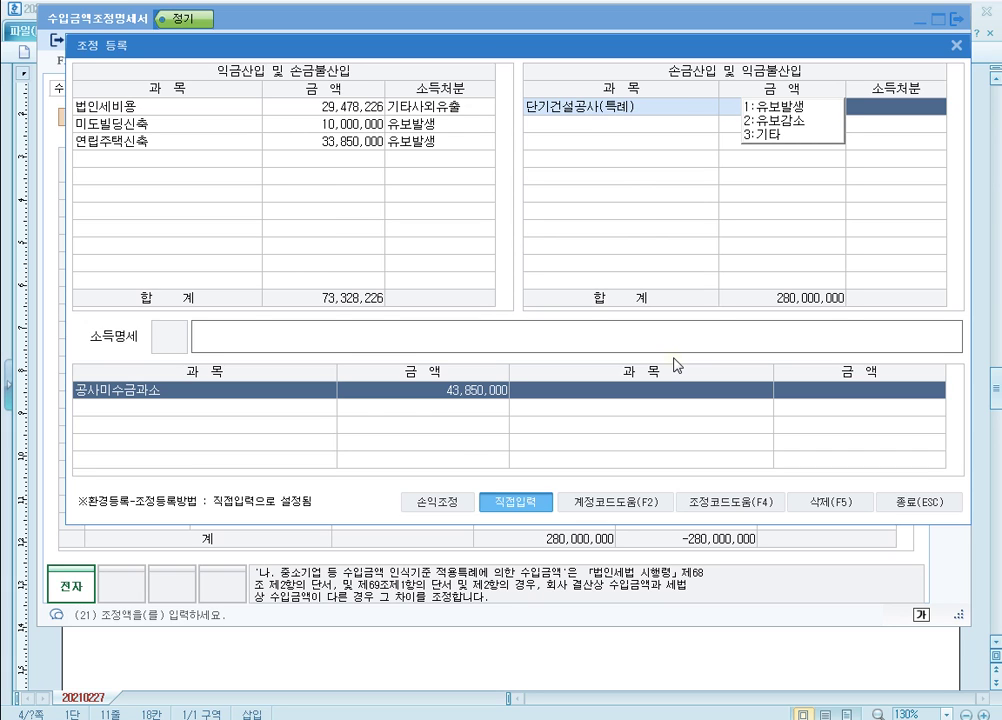
{"action": "key", "text": "1"}
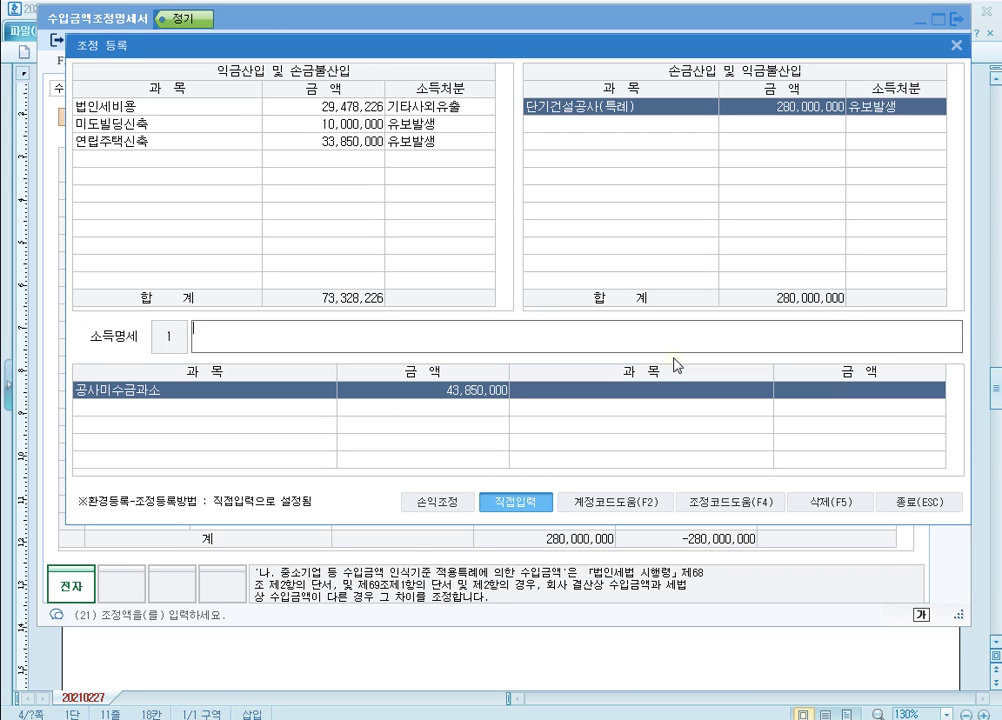
Enter "익금불산입 단기건설공사(특례) 유보" as the income detail of the 단기건설공사(특례) adjustment
{"action": "type", "text": "익금불산입 단기건설공"}
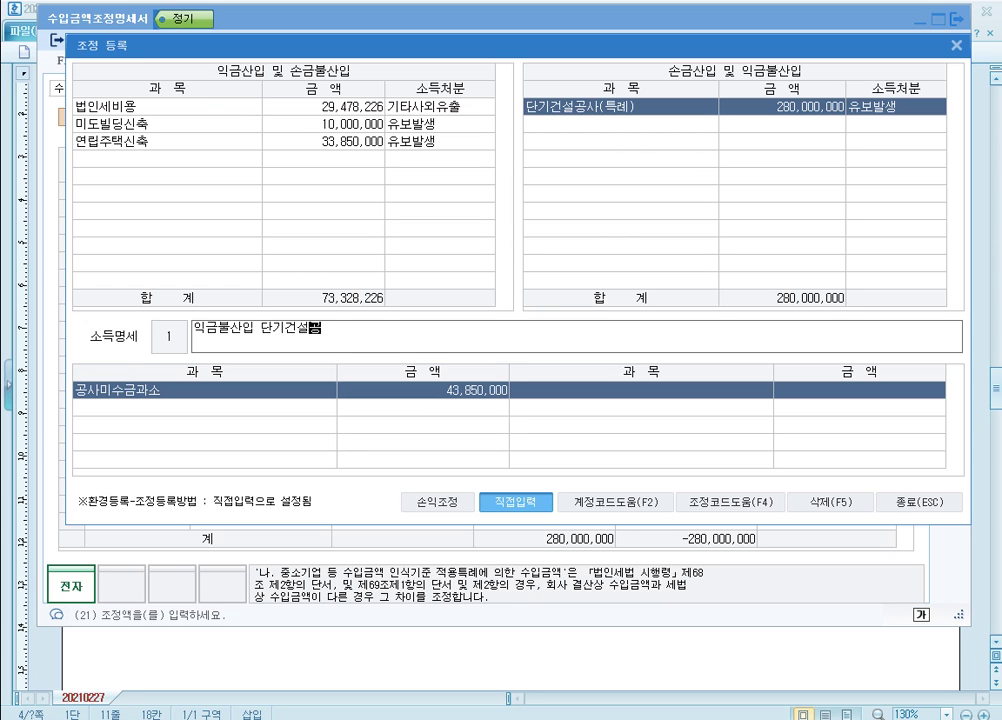
{"action": "type", "text": "사(특례) 유보"}
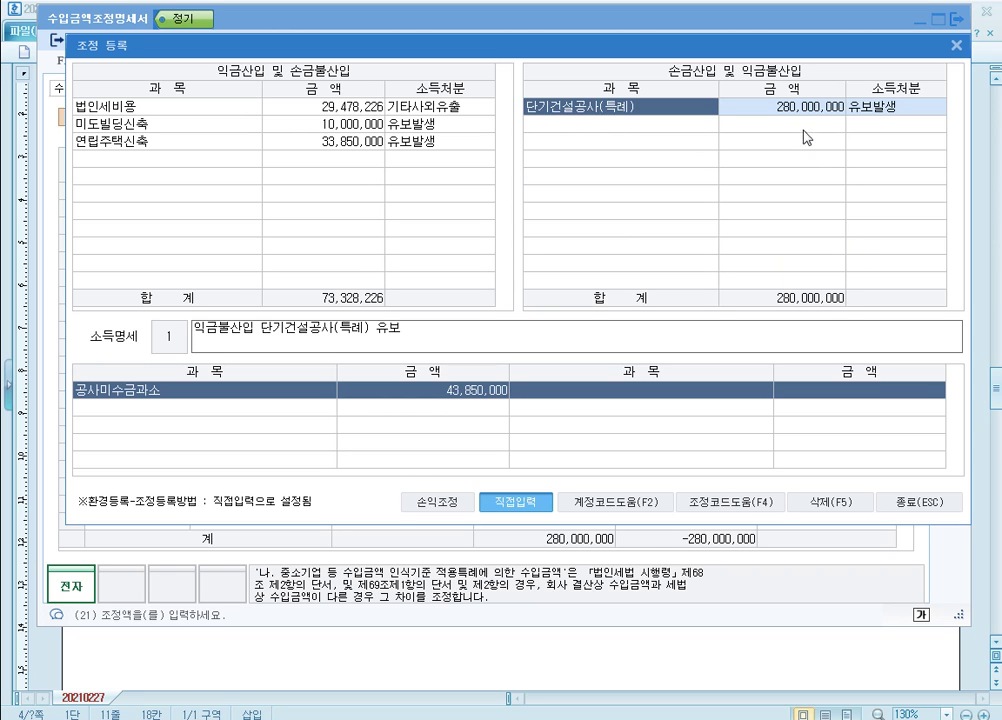
{"action": "left_click", "coordinate": [790, 106]}
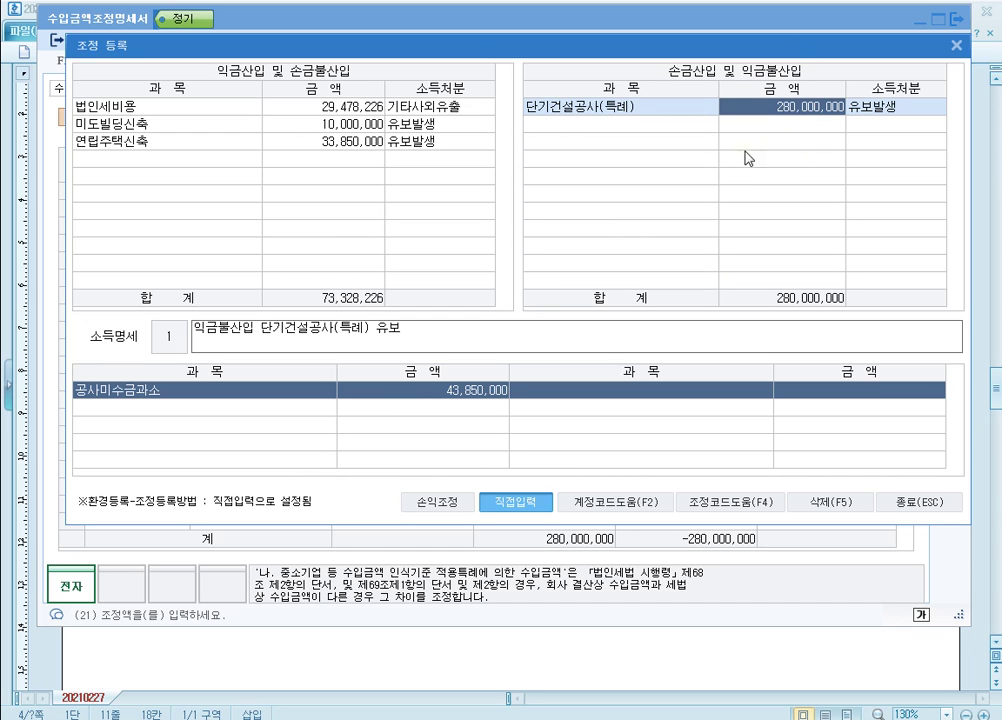
Switch to the 20210227.hwp document in Hancom Hangul and colour the current-period 공사수익 and 공사원가 text under 장부 blue
{"action": "left_click", "coordinate": [405, 717]}
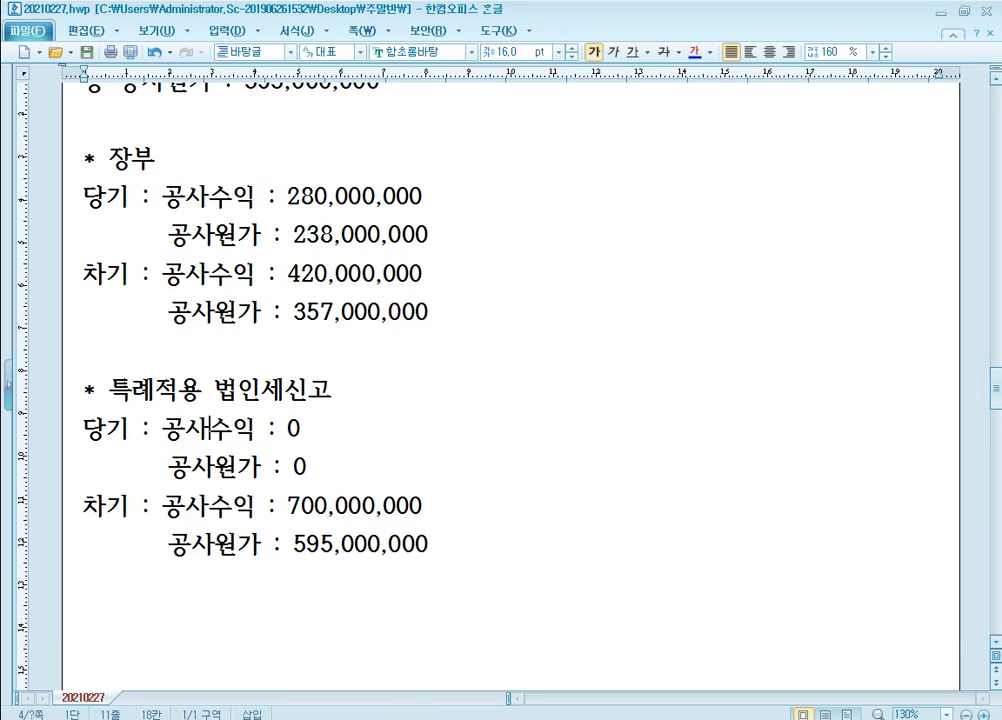
{"action": "scroll", "coordinate": [492, 378], "scroll_direction": "down", "scroll_amount": 2}
{"action": "scroll", "coordinate": [492, 378], "scroll_direction": "up", "scroll_amount": 2}
{"action": "left_click_drag", "start_coordinate": [162, 195], "coordinate": [415, 226]}
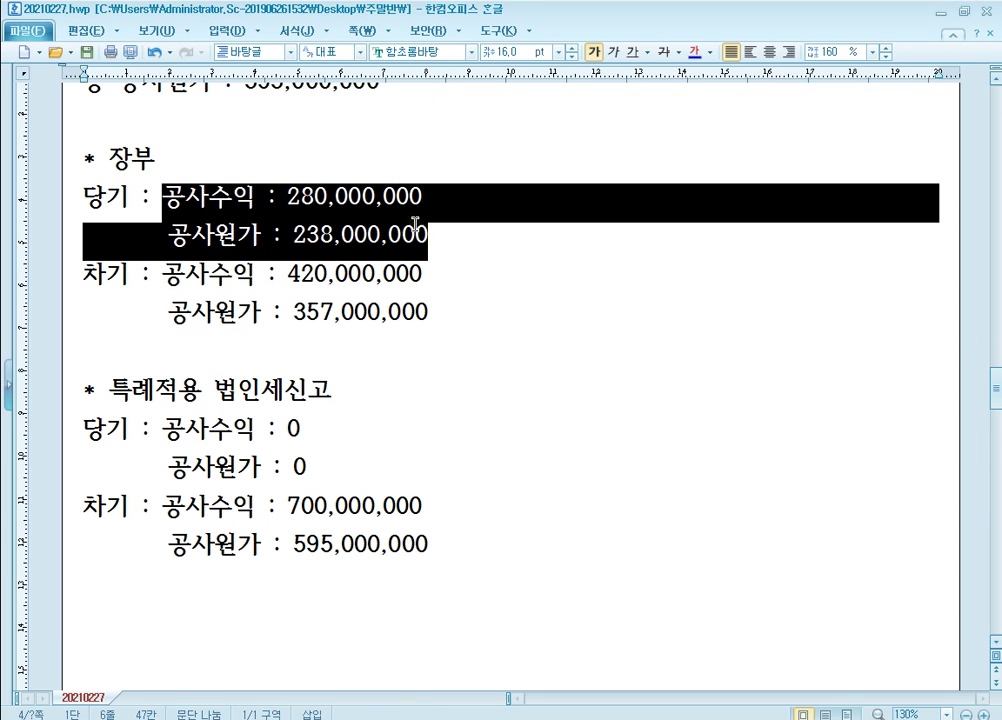
{"action": "left_click", "coordinate": [694, 51]}
{"action": "left_click", "coordinate": [428, 215]}
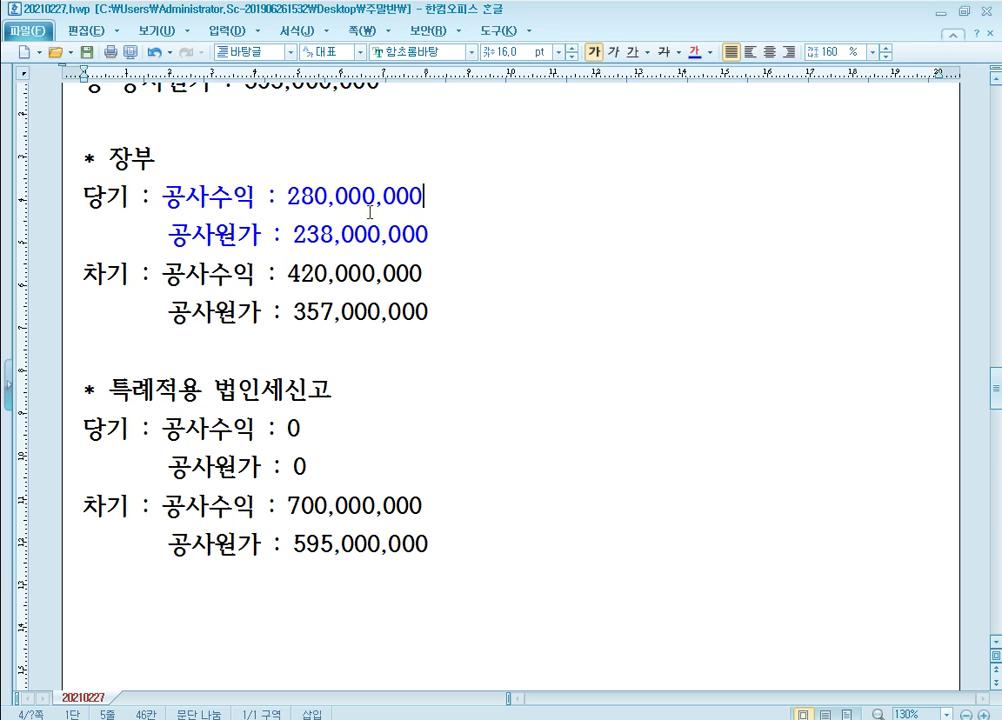
{"action": "left_click", "coordinate": [376, 196]}
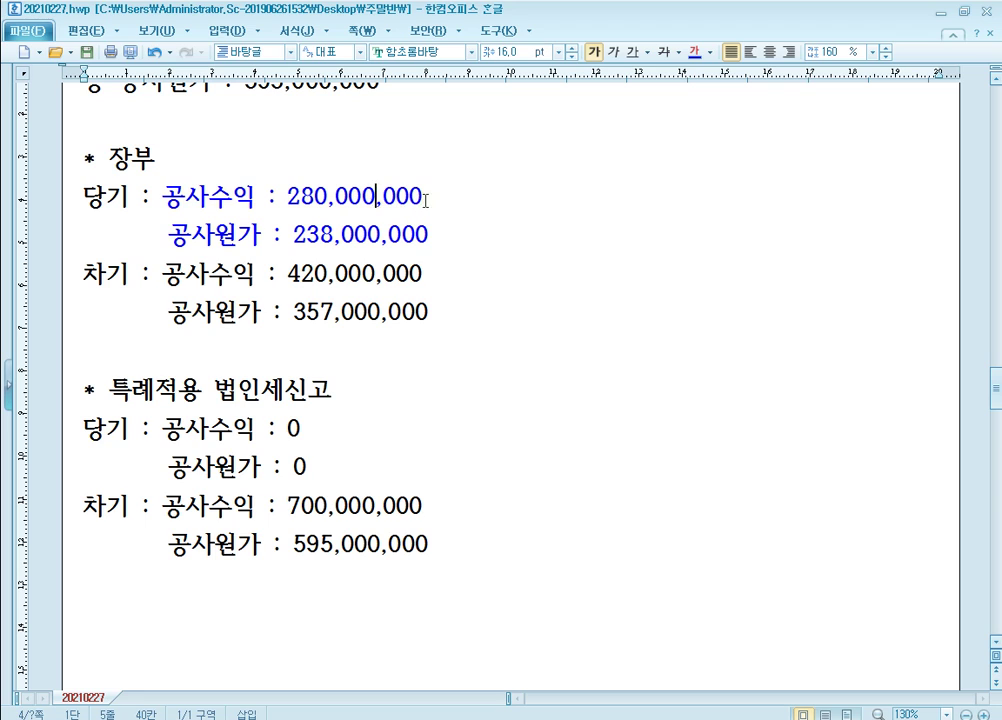
{"action": "left_click", "coordinate": [369, 234]}
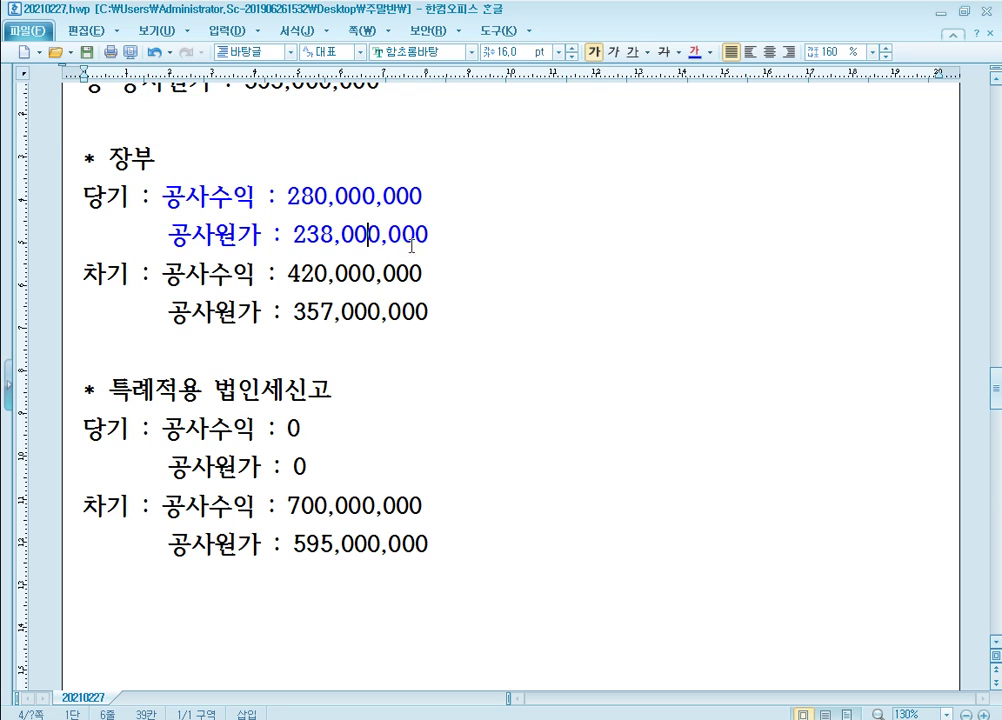
Back in the tax adjustment program, register a 익금산입 및 손금불산입 adjustment named 단기건설공사원가(특례) for 238,000,000 with disposition 유보발생
{"action": "left_click", "coordinate": [444, 719]}
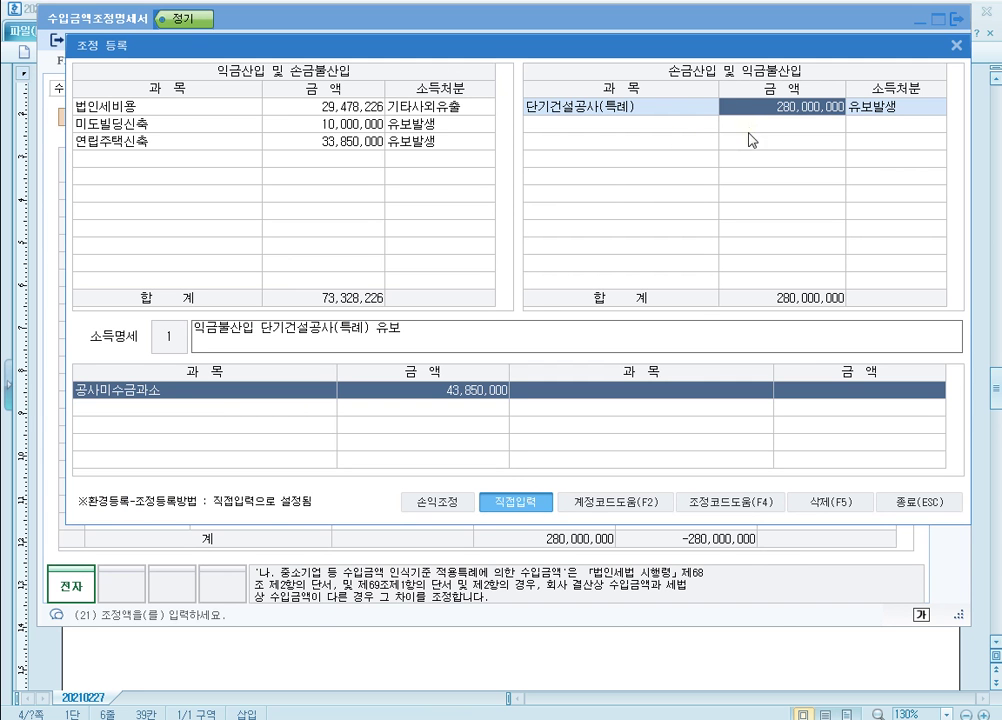
{"action": "left_click", "coordinate": [176, 158]}
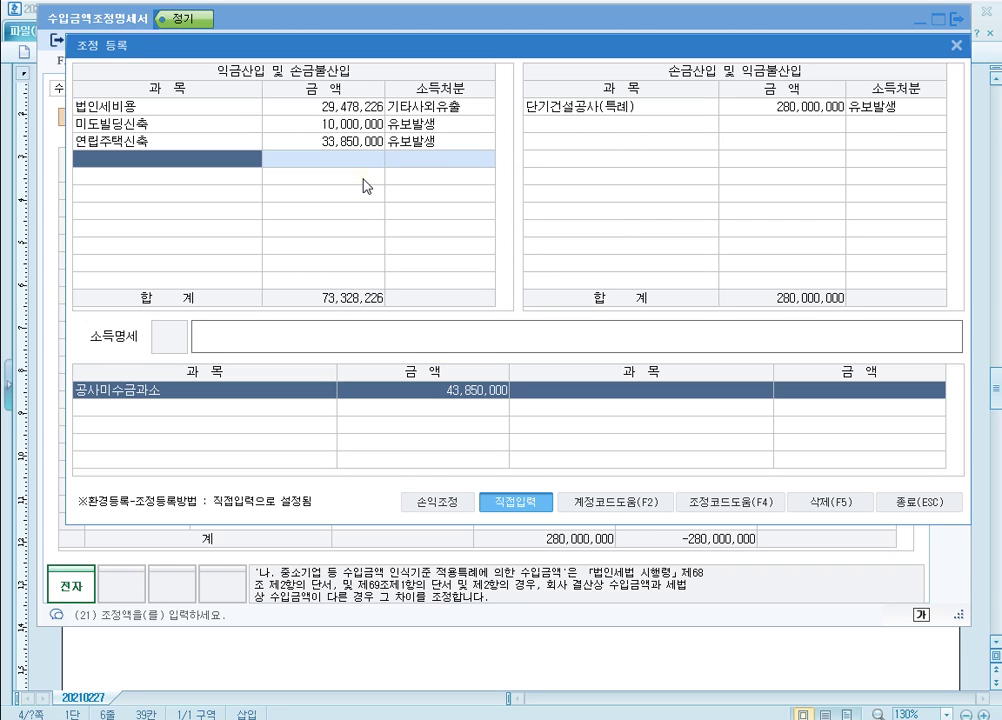
{"action": "type", "text": "단기건ㅅ"}
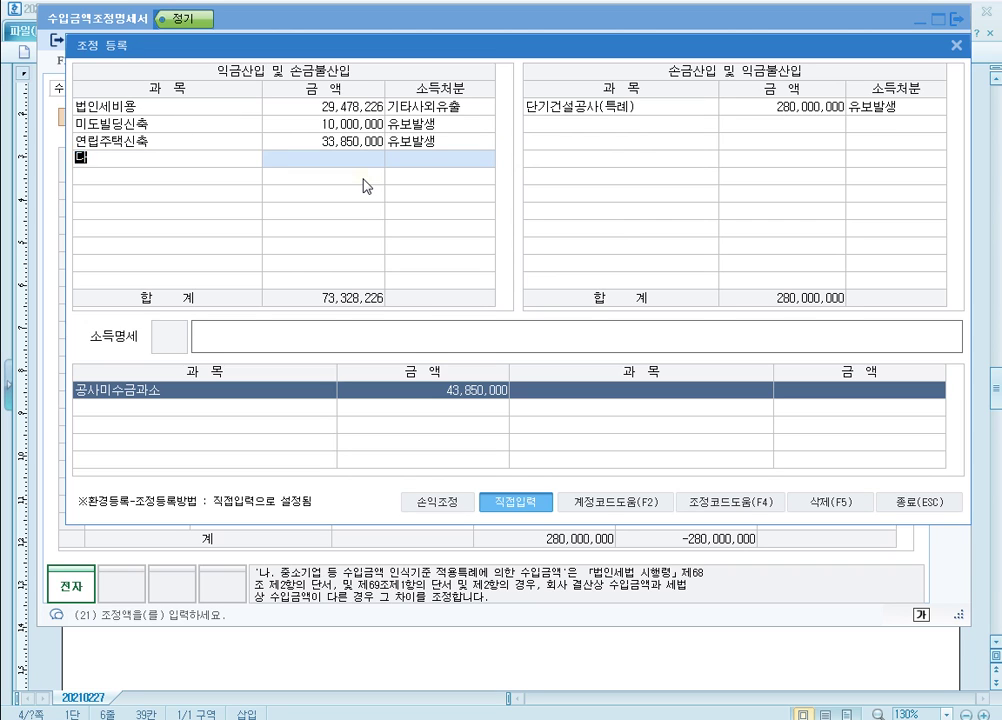
{"action": "type", "text": "공사원가(특"}
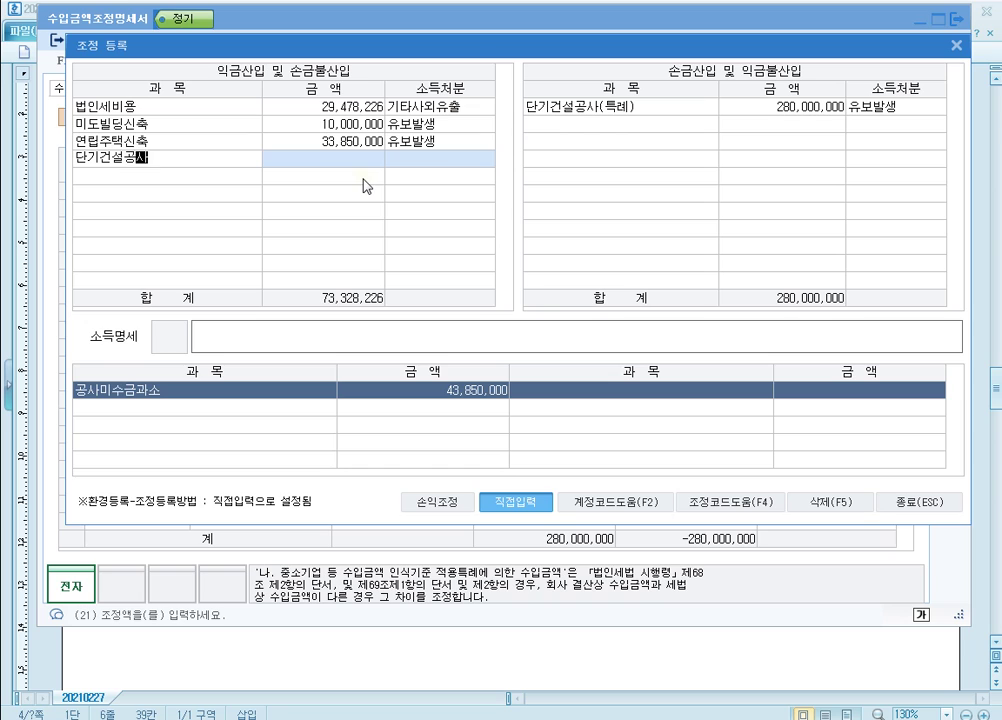
{"action": "type", "text": "례)"}
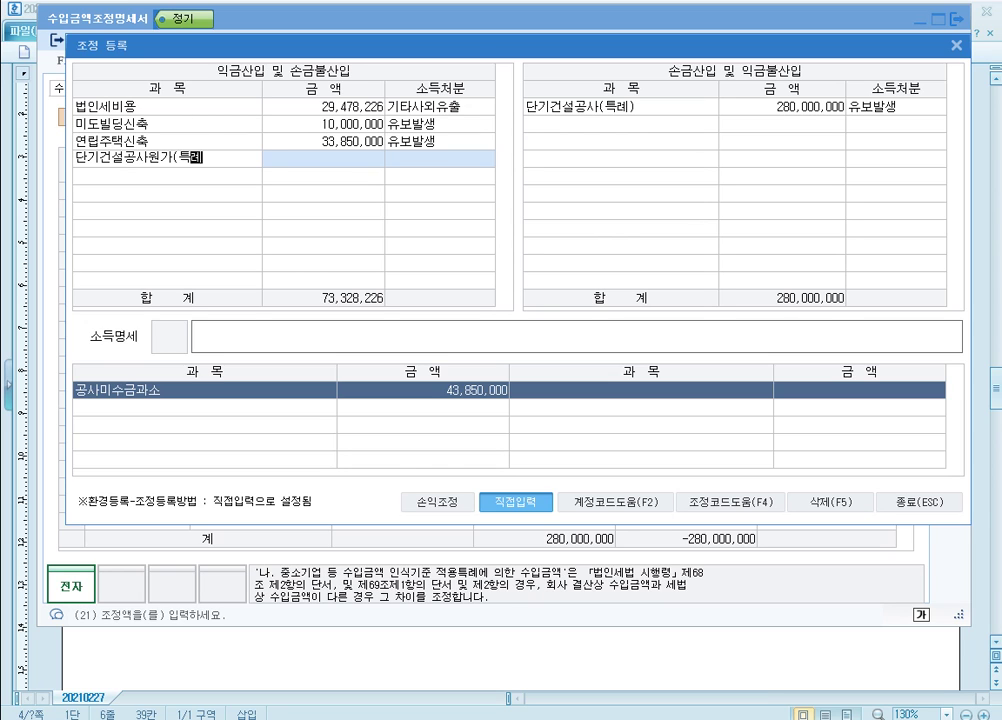
{"action": "key", "text": "Return"}
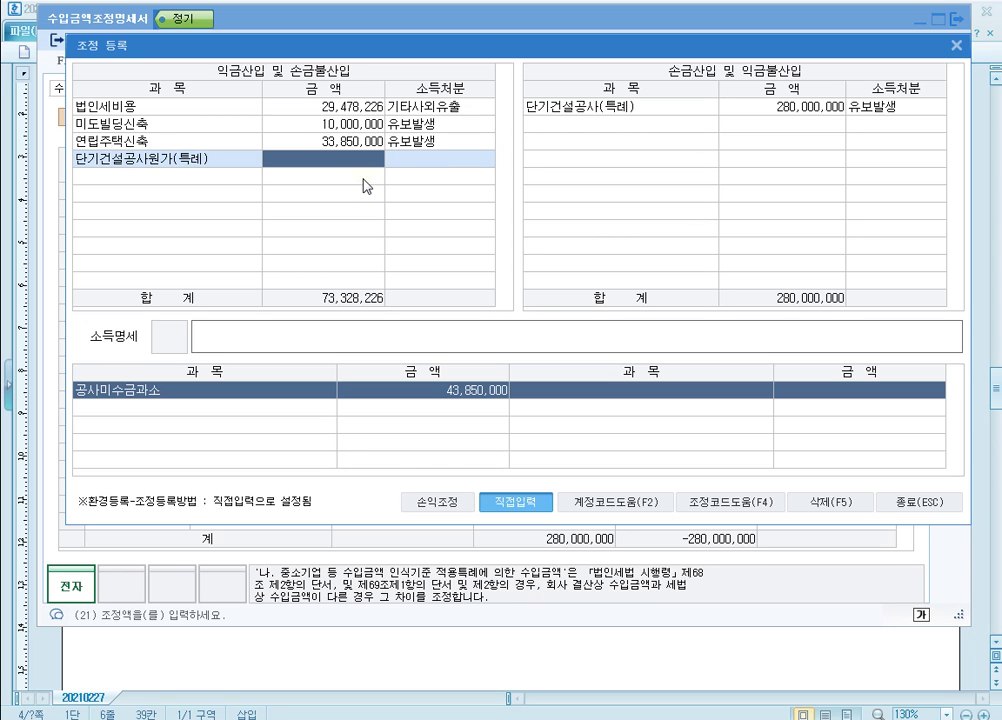
{"action": "type", "text": "238,000,000"}
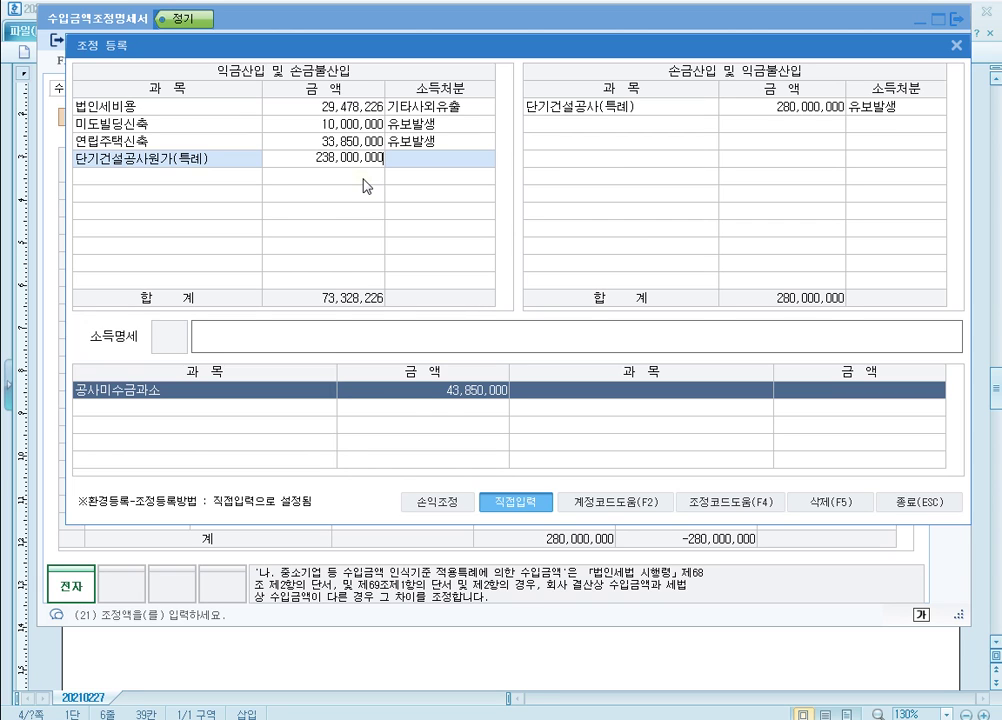
{"action": "key", "text": "Return"}
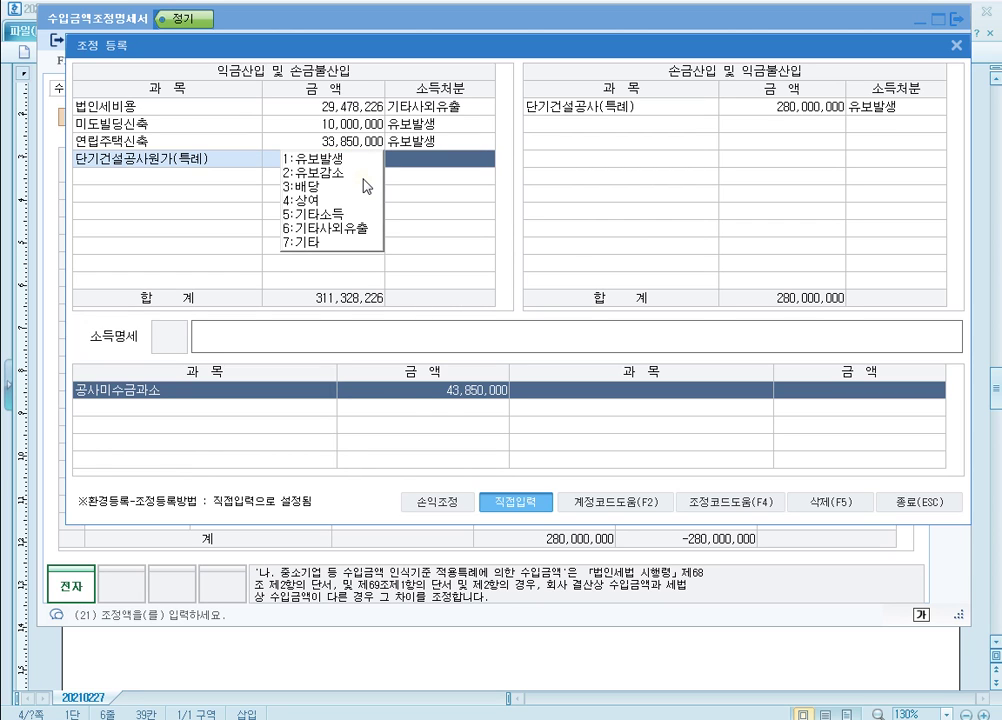
{"action": "type", "text": "1"}
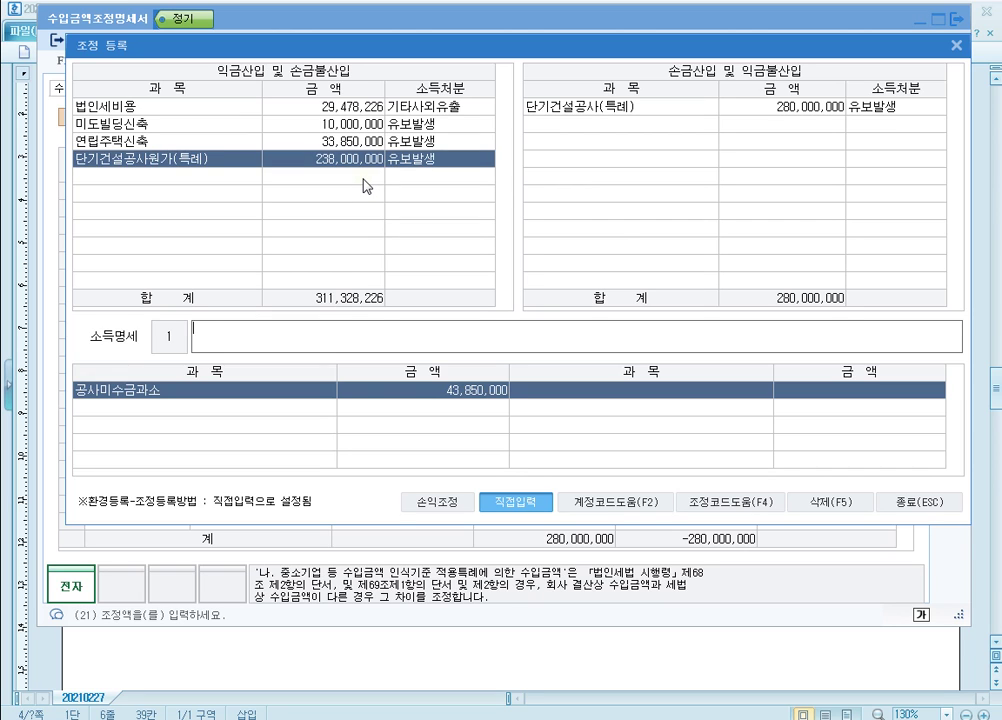
Enter "손금불산입 단기건설공사원가(특례) 유보" as the income detail of the 단기건설공사원가(특례) adjustment and reselect that row
{"action": "type", "text": "손금불산입 단기건설공사원가("}
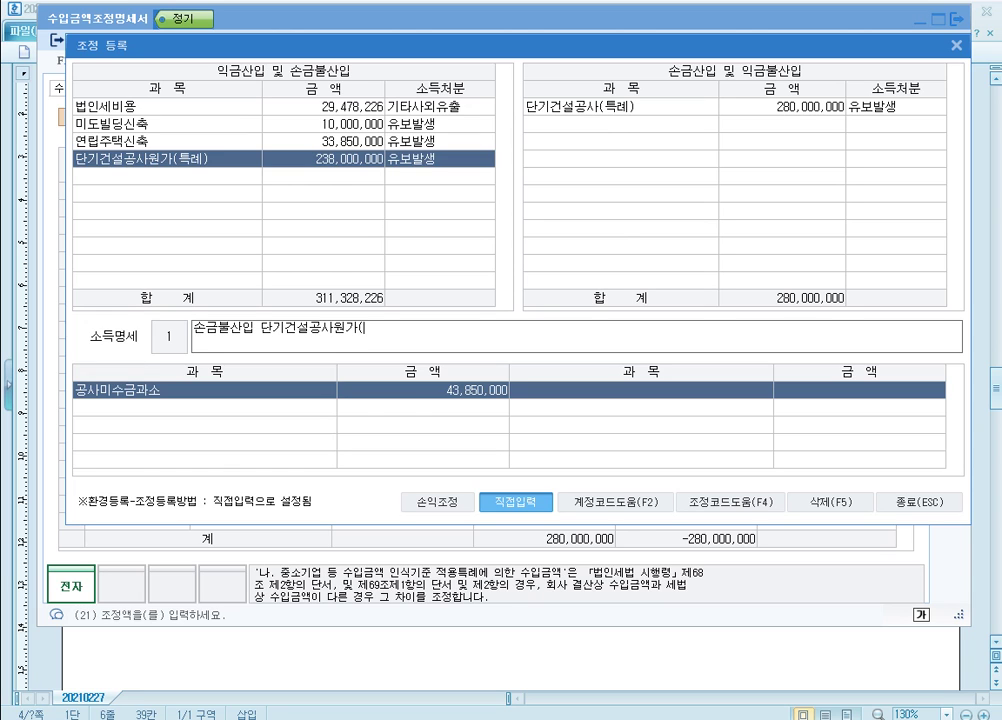
{"action": "type", "text": "특례) 우ㅠㅂ"}
{"action": "key", "text": "BackSpace"}
{"action": "key", "text": "BackSpace"}
{"action": "key", "text": "BackSpace"}
{"action": "type", "text": "유보"}
{"action": "key", "text": "Return"}
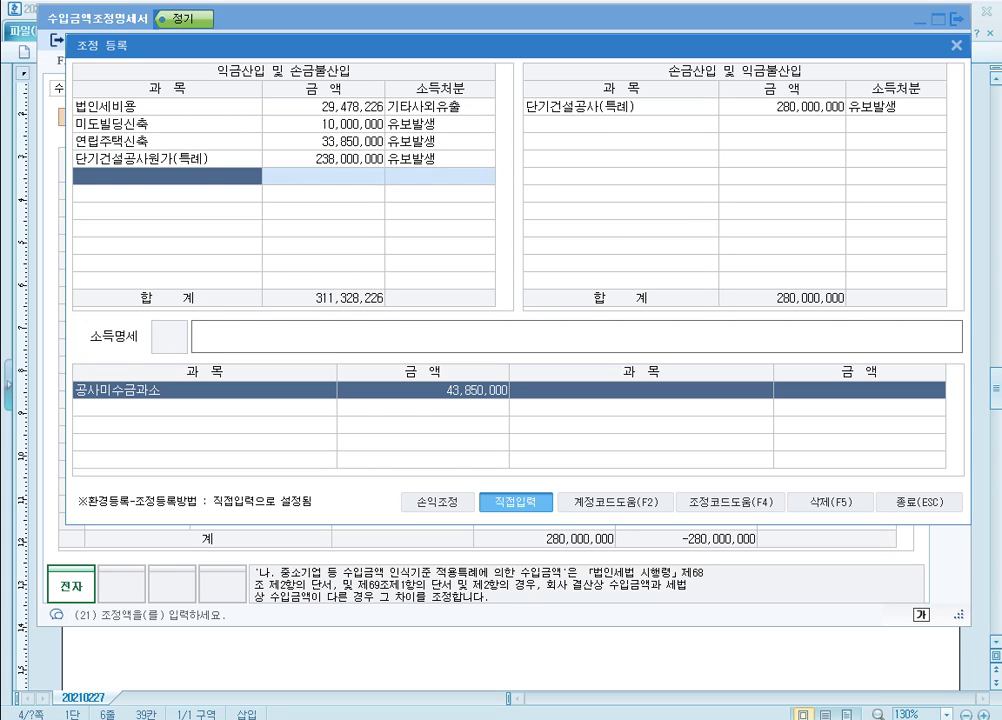
{"action": "left_click", "coordinate": [167, 159]}
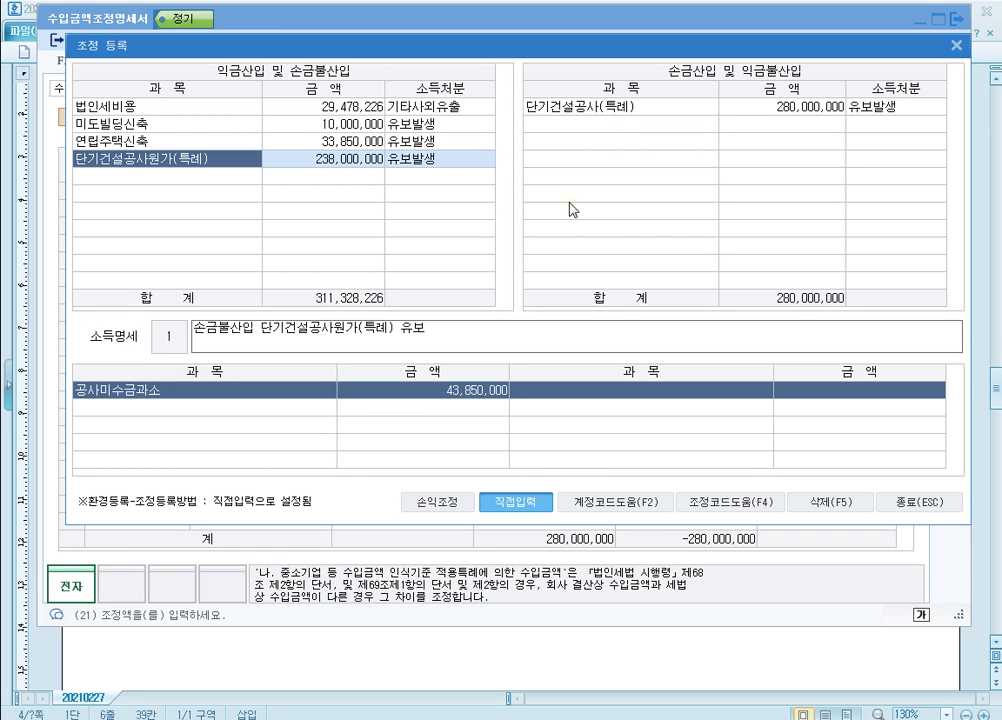
Switch to the 20210227.hwp document in Hancom Hangul and add the line "수입금액조정명세서 서식 : 수입금액(매출액) 조정" below the special-rule figures
{"action": "left_click", "coordinate": [345, 717]}
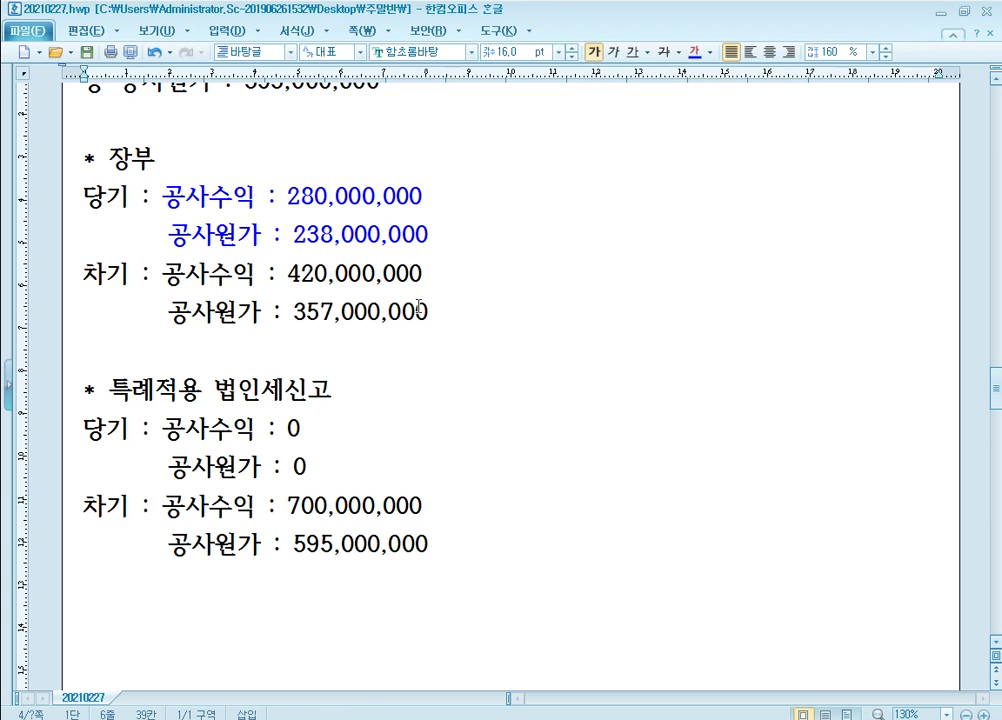
{"action": "scroll", "coordinate": [437, 313], "scroll_direction": "down", "scroll_amount": 3}
{"action": "left_click", "coordinate": [268, 399]}
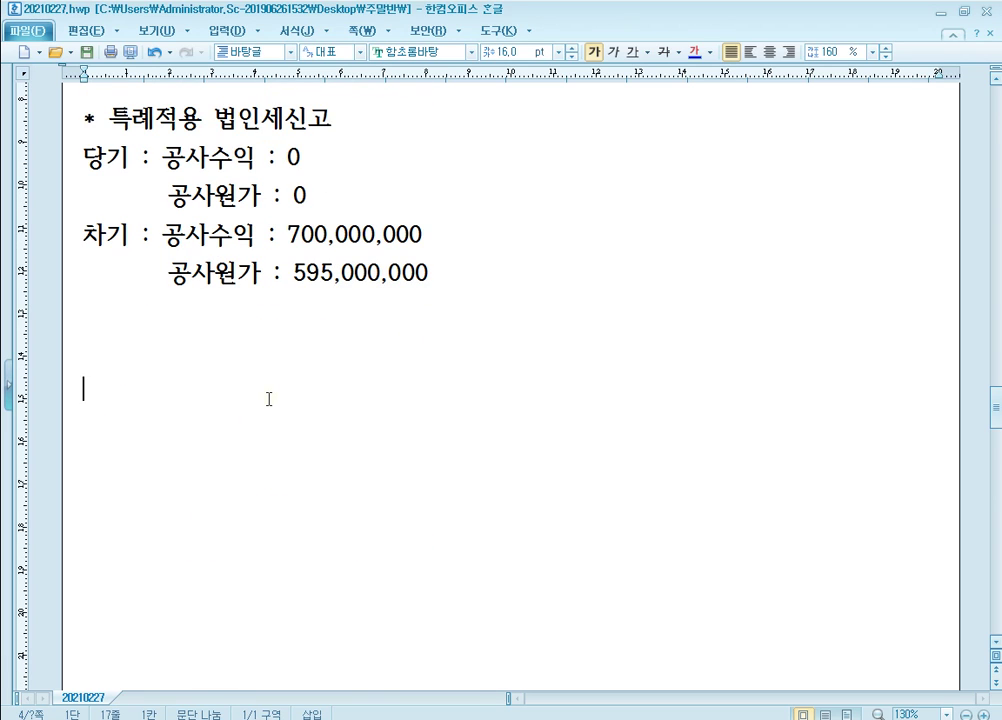
{"action": "type", "text": "수입금"}
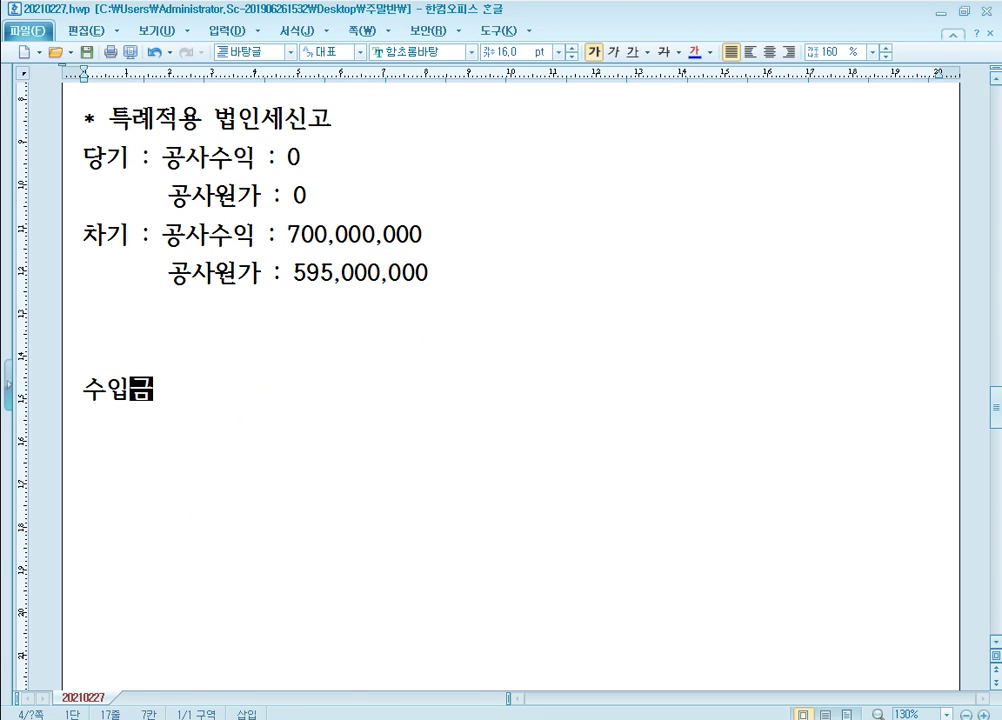
{"action": "type", "text": "액조정명세서"}
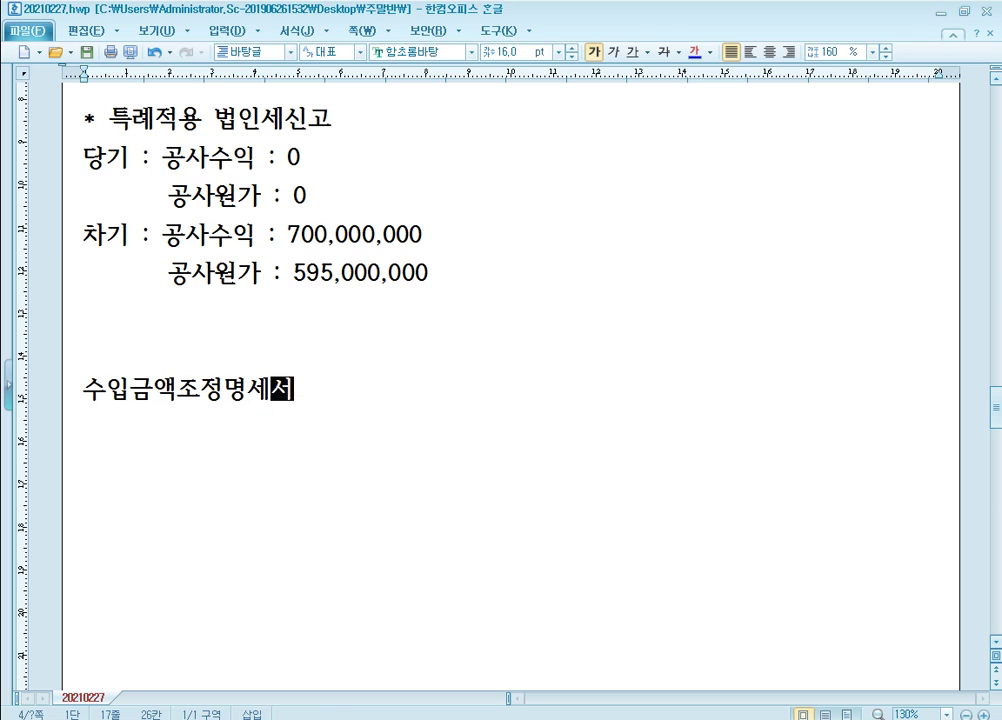
{"action": "type", "text": " 서식 "}
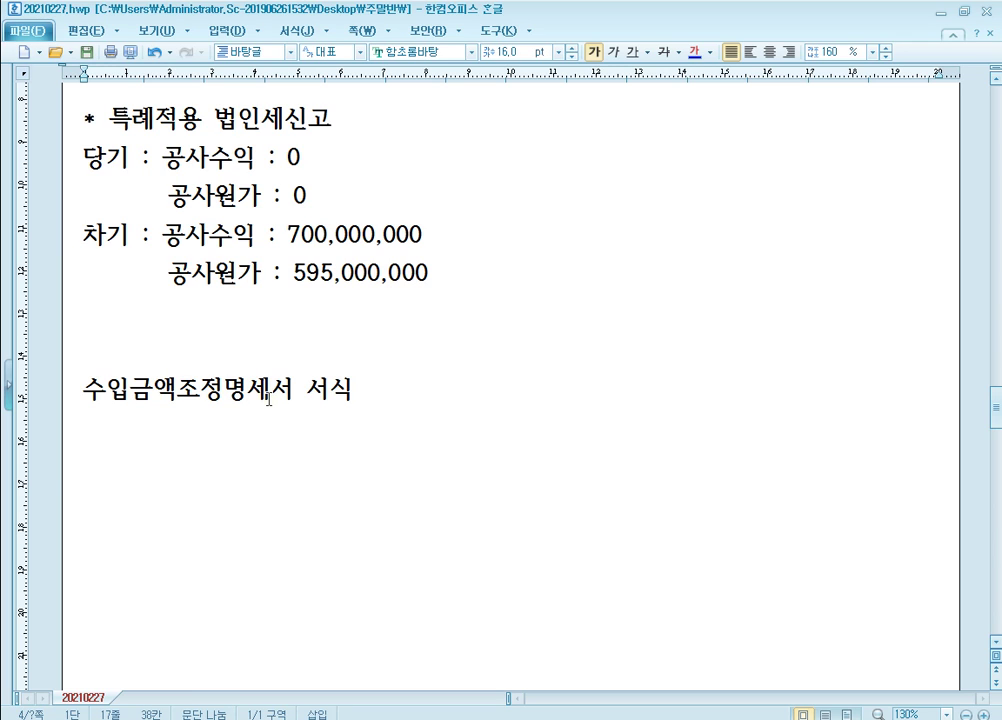
{"action": "type", "text": ": 수"}
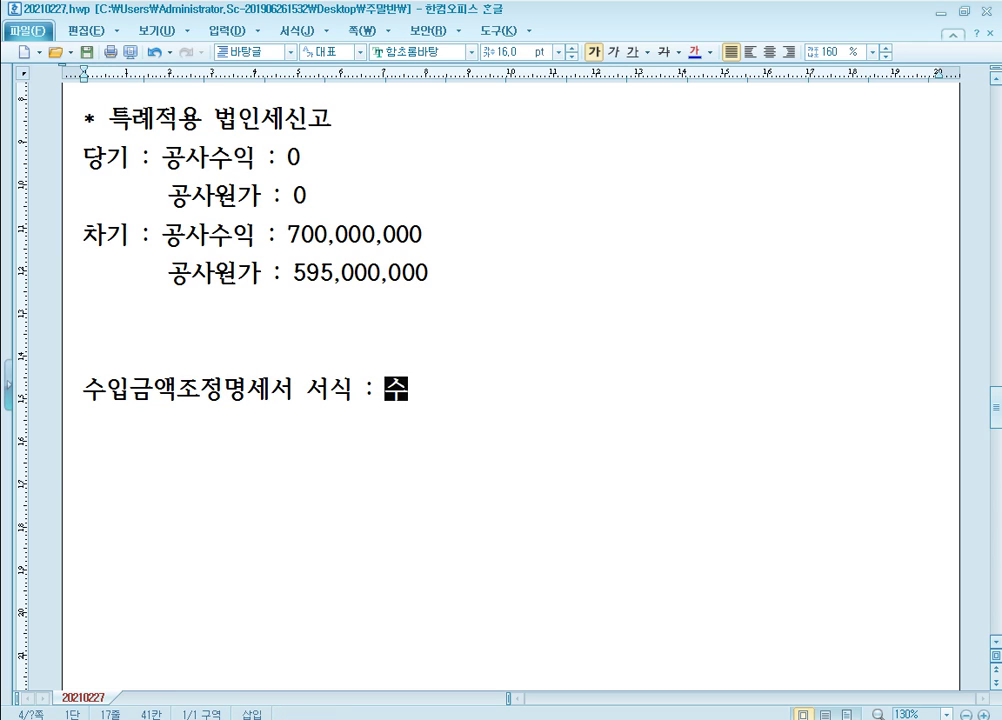
{"action": "type", "text": "입금액(매출액) 조"}
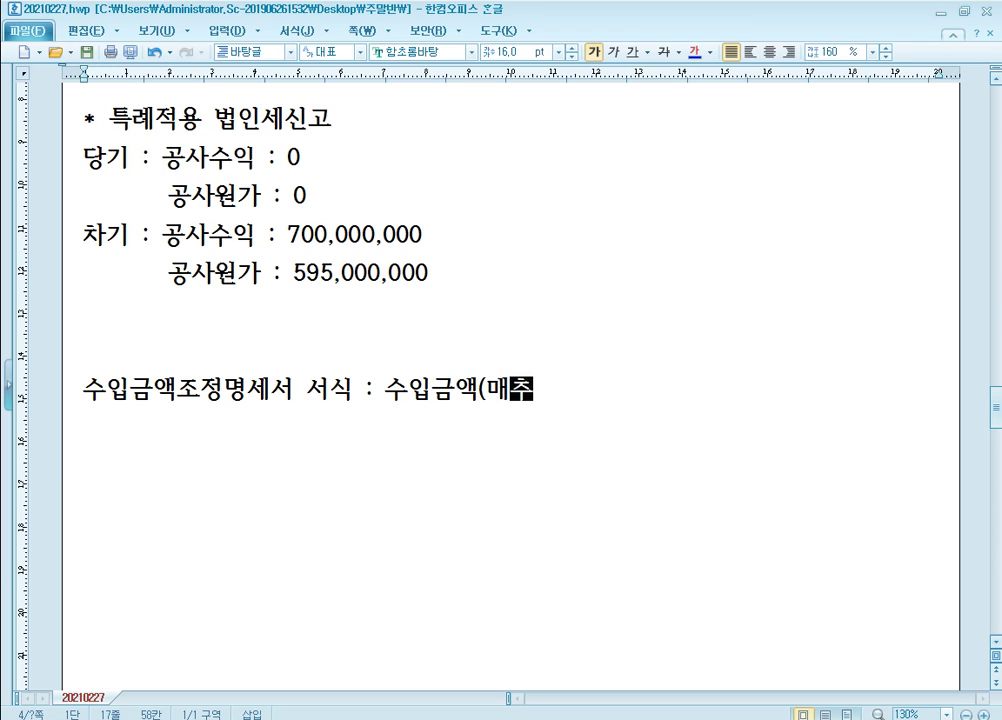
{"action": "type", "text": "정"}
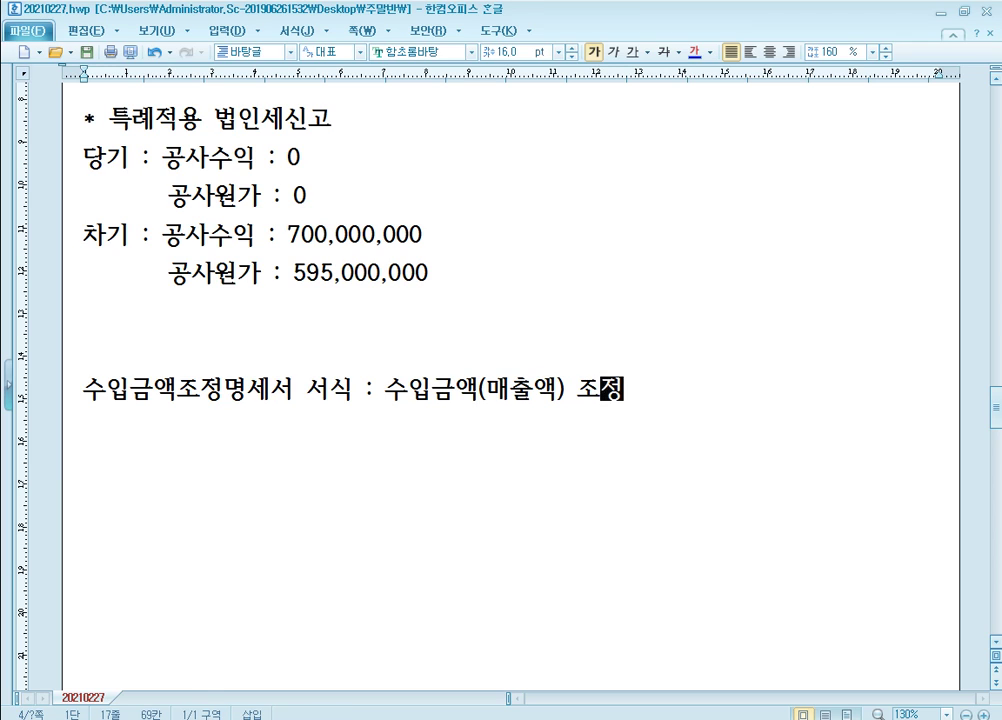
{"action": "key", "text": "Return"}
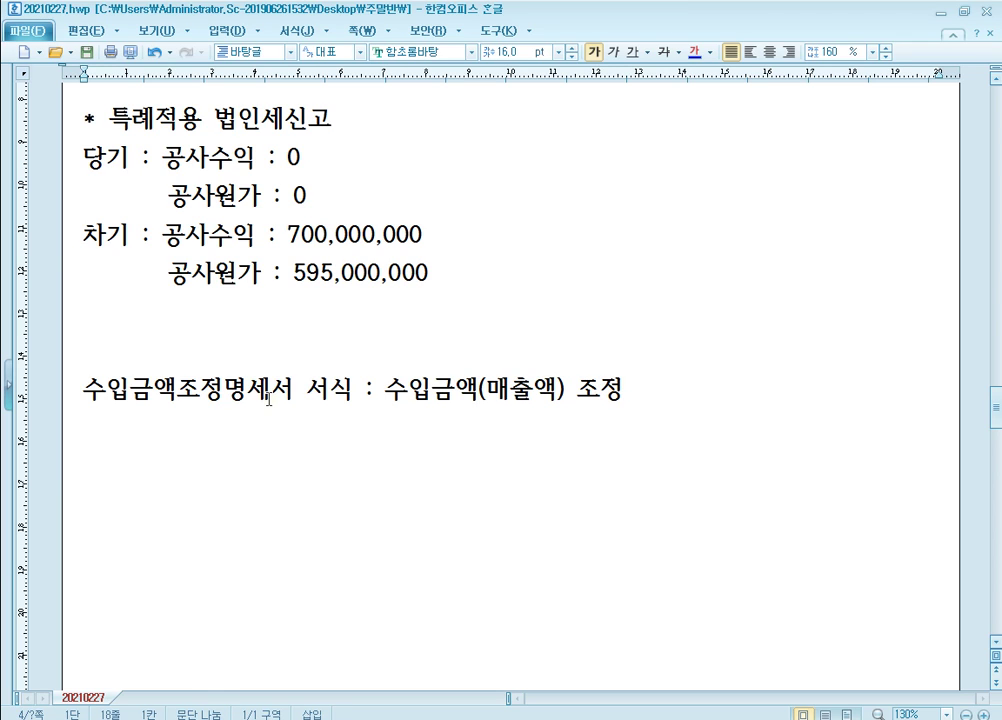
Add the line "조정등록(소득금액조정합계표) : 이익 조정" beneath the 수입금액조정명세서 note
{"action": "type", "text": "조정등록("}
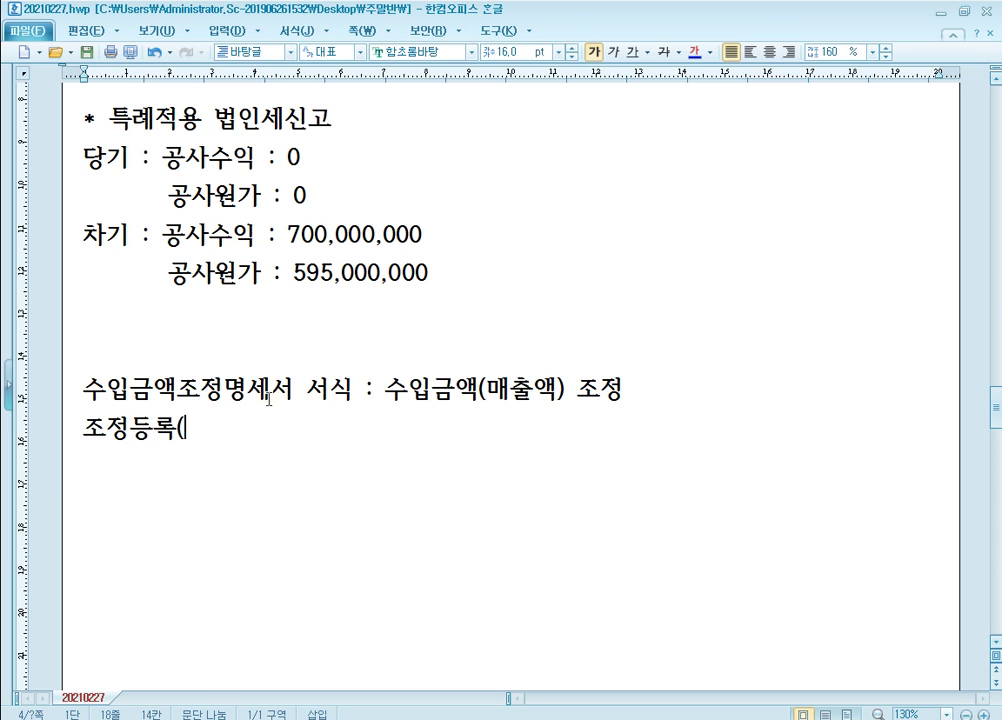
{"action": "type", "text": "소득금액조저"}
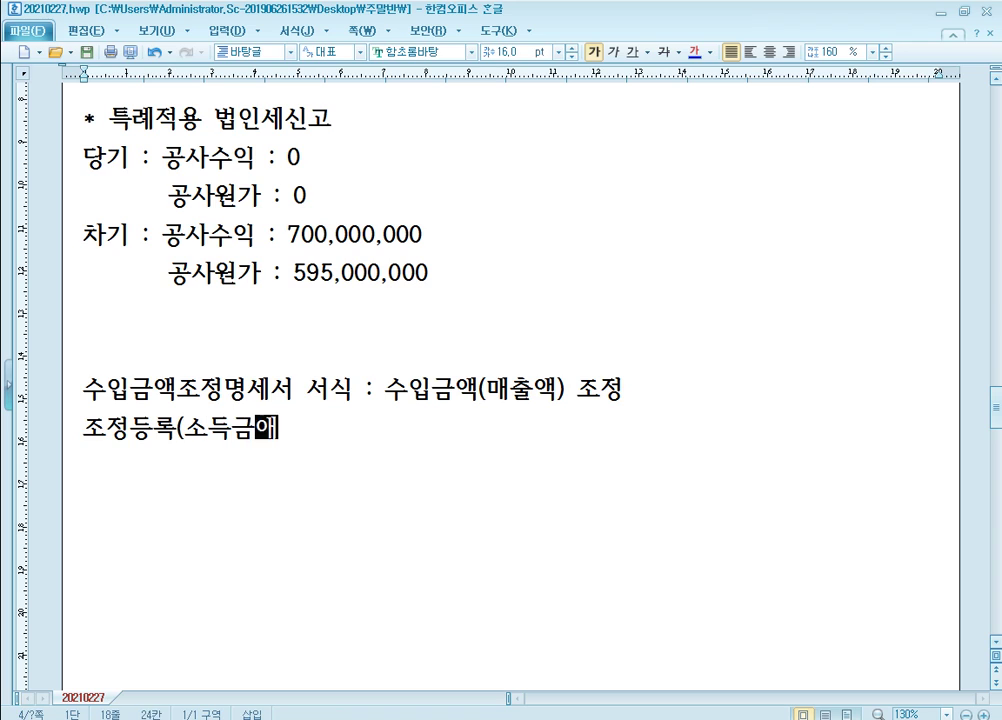
{"action": "type", "text": "정합계표"}
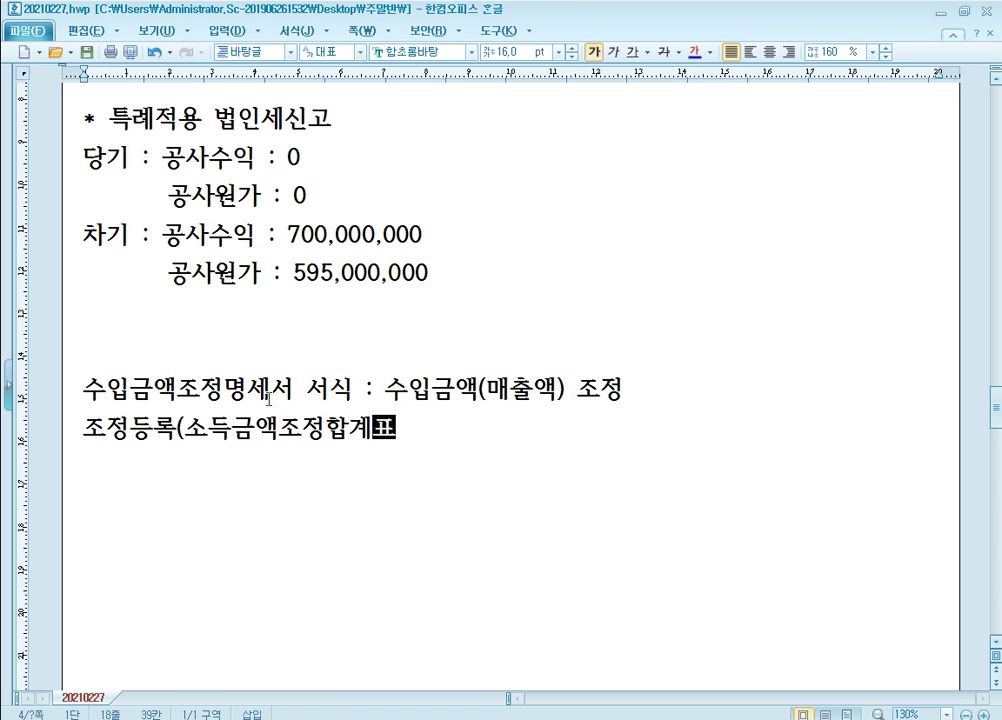
{"action": "type", "text": ") : 이익 "}
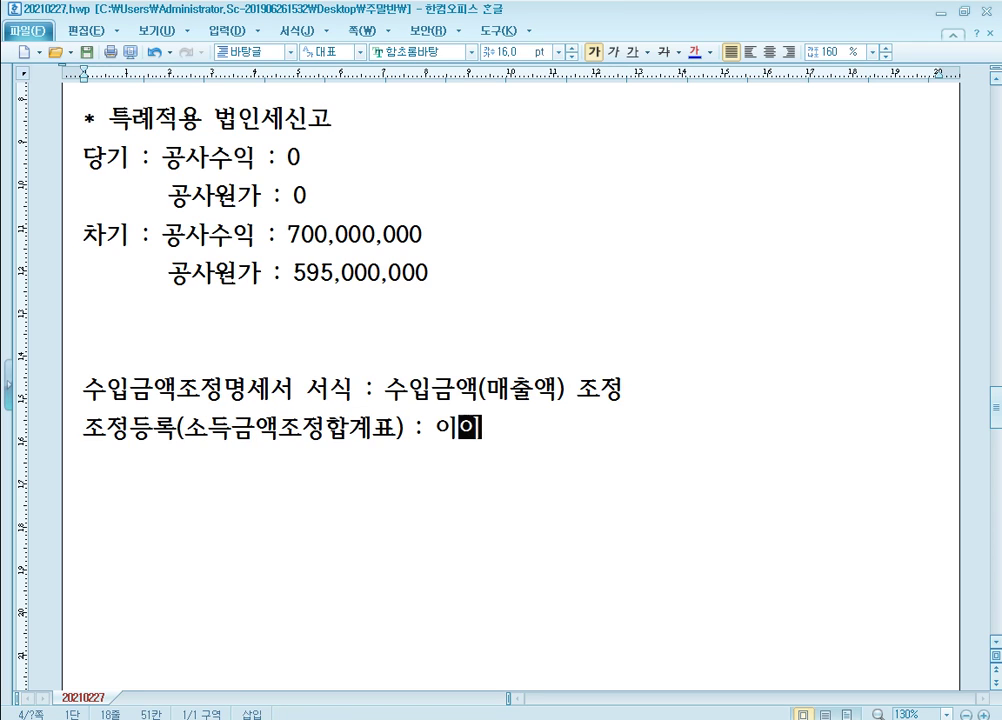
{"action": "type", "text": "조정"}
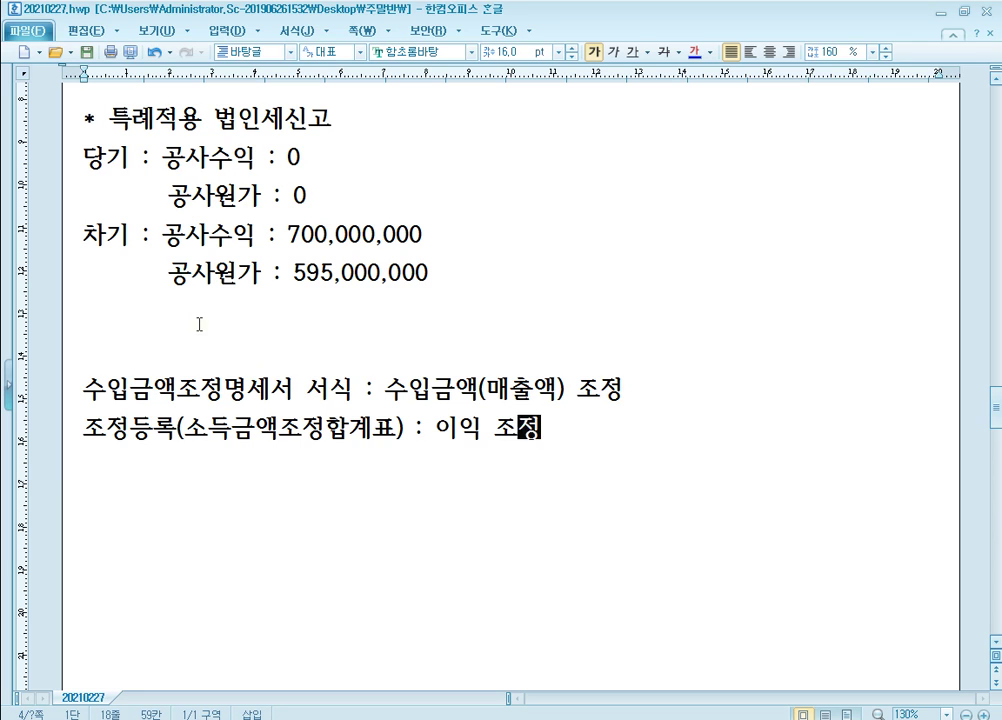
{"action": "left_click", "coordinate": [334, 387]}
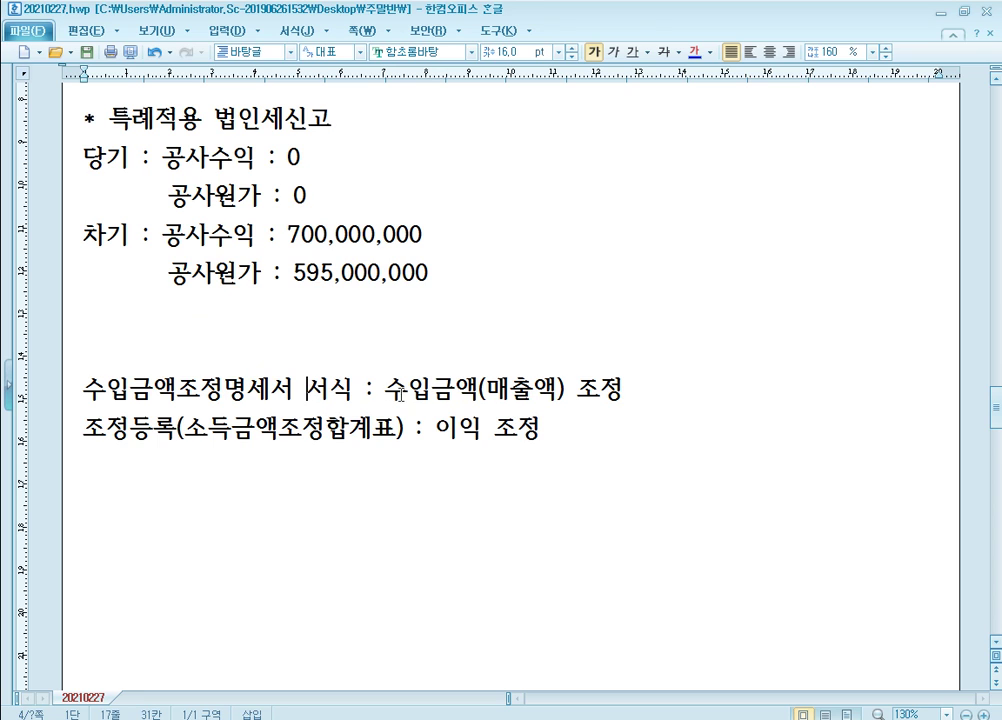
{"action": "left_click", "coordinate": [416, 393]}
Back in the tax adjustment program, close the 조정 등록 dialog and check the 공사수입금 row's company-recorded amount and 조정액
{"action": "key", "text": "alt+Tab"}
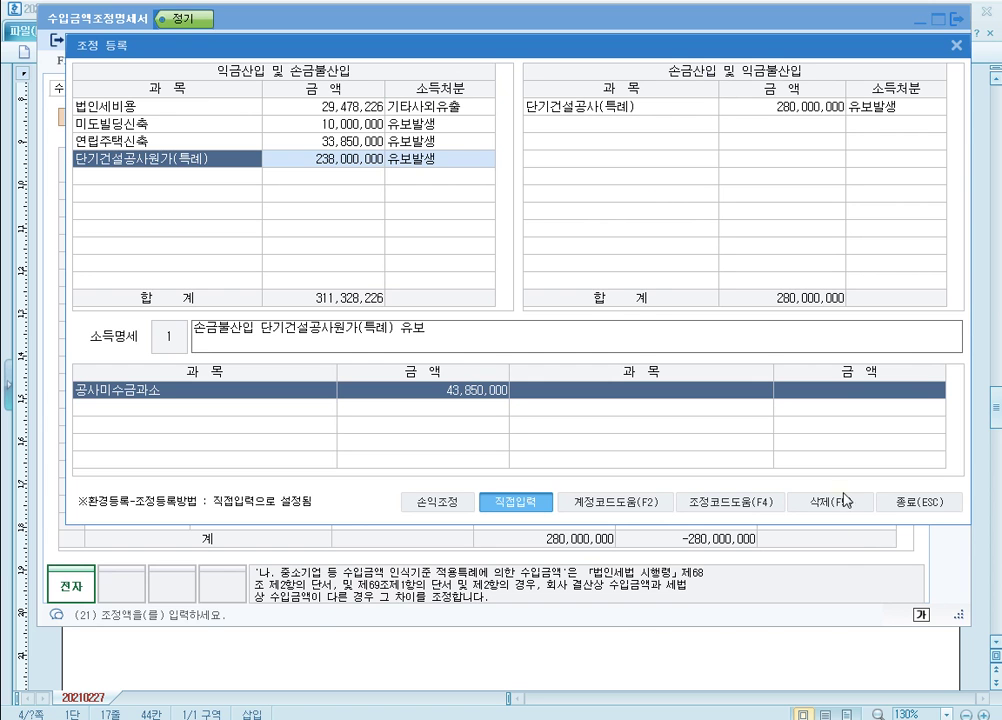
{"action": "left_click", "coordinate": [908, 442]}
{"action": "left_click", "coordinate": [606, 191]}
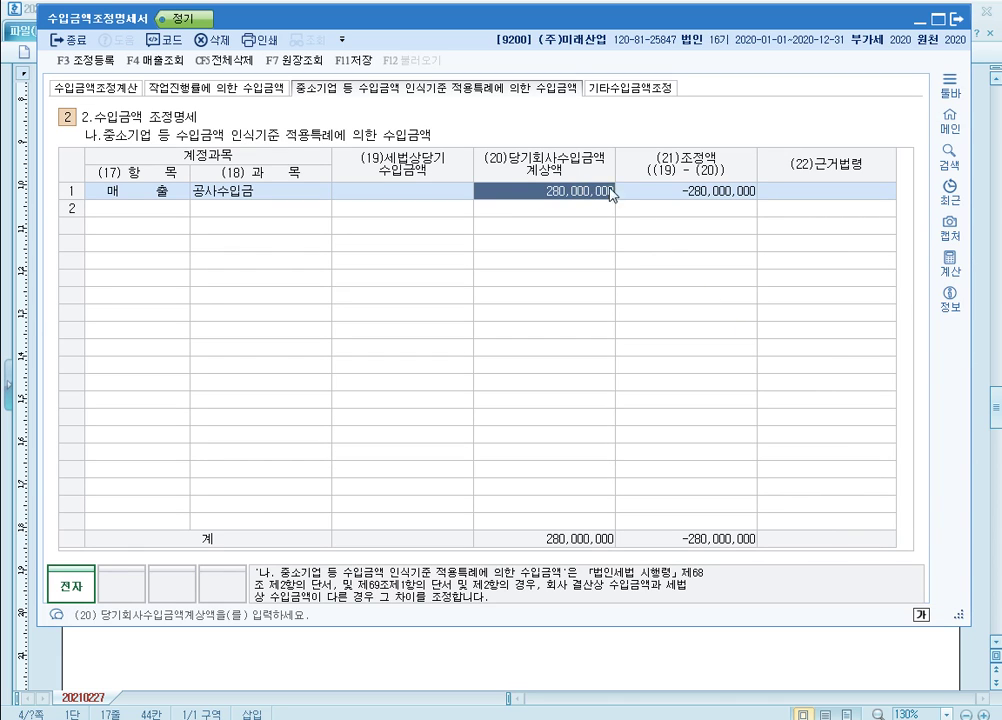
{"action": "left_click", "coordinate": [706, 193]}
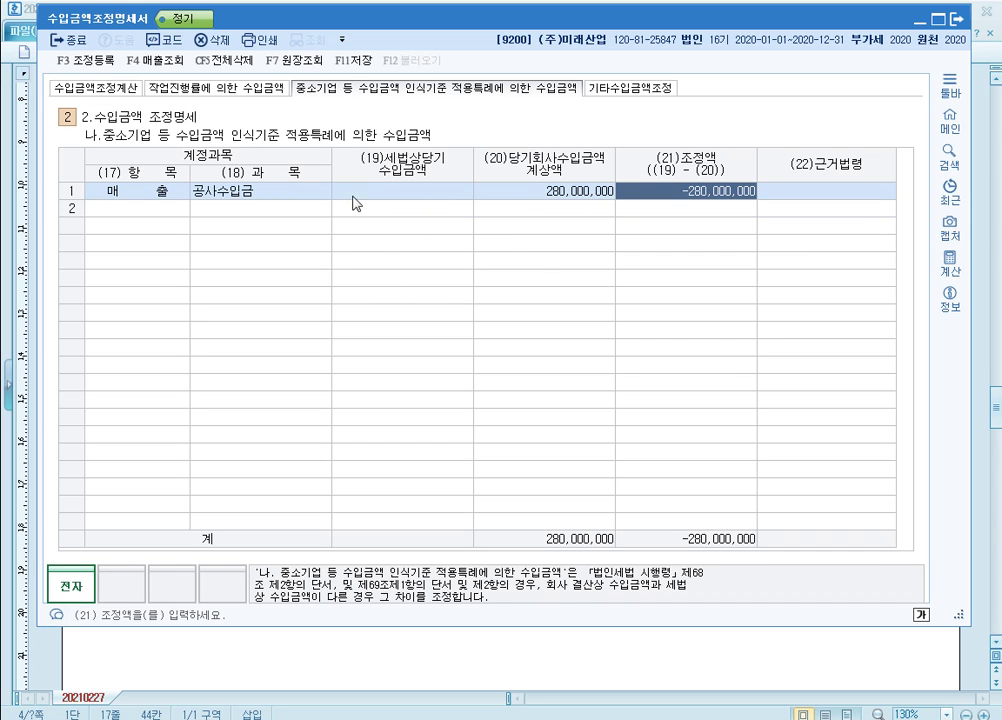
Compare the 공사수입금 가산 and 차감 amounts in 수입금액조정계산 with the 조정액 figures under 작업진행률 and 중소기업 등 적용특례
{"action": "left_click", "coordinate": [113, 96]}
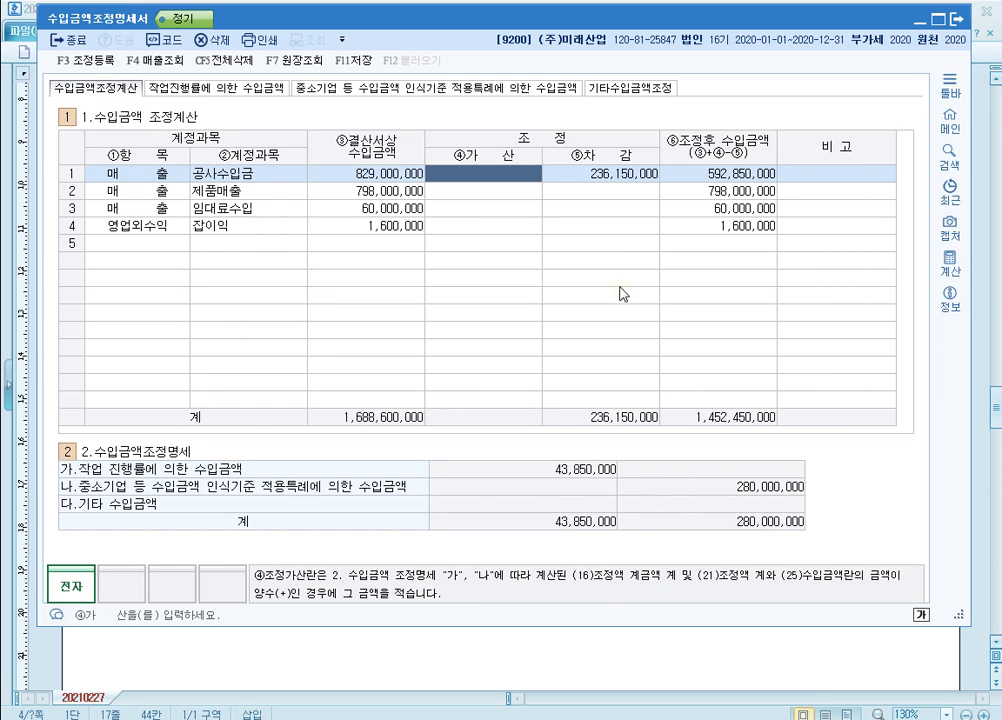
{"action": "left_click", "coordinate": [549, 178]}
{"action": "left_click", "coordinate": [528, 174]}
{"action": "left_click", "coordinate": [586, 177]}
{"action": "left_click", "coordinate": [522, 178]}
{"action": "left_click", "coordinate": [205, 86]}
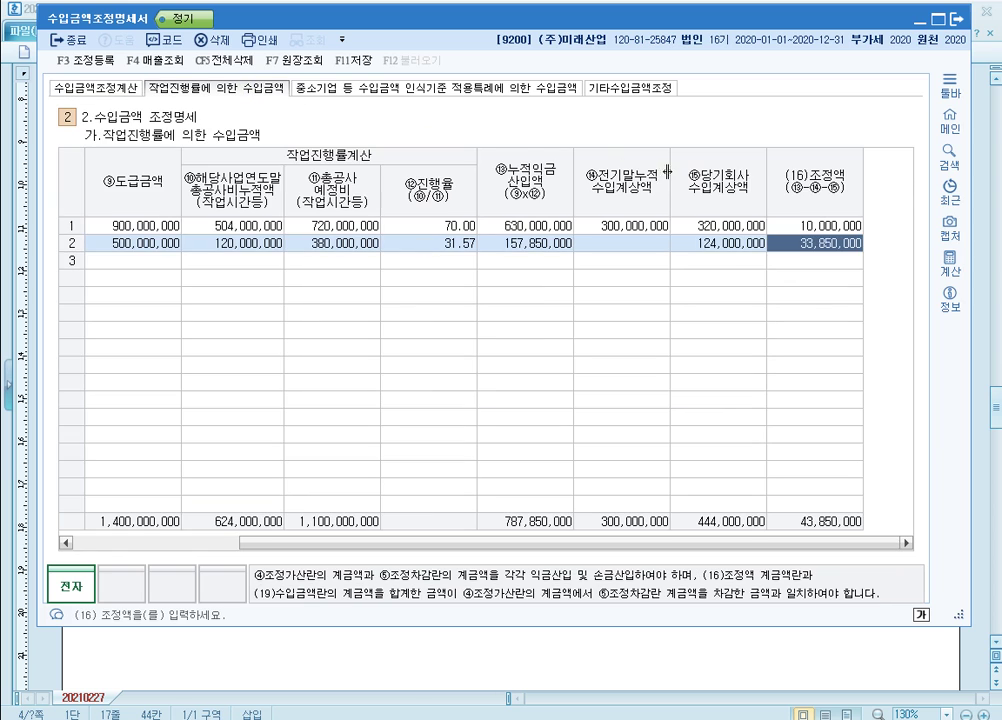
{"action": "key", "text": "Up"}
{"action": "left_click", "coordinate": [820, 246]}
{"action": "left_click", "coordinate": [409, 87]}
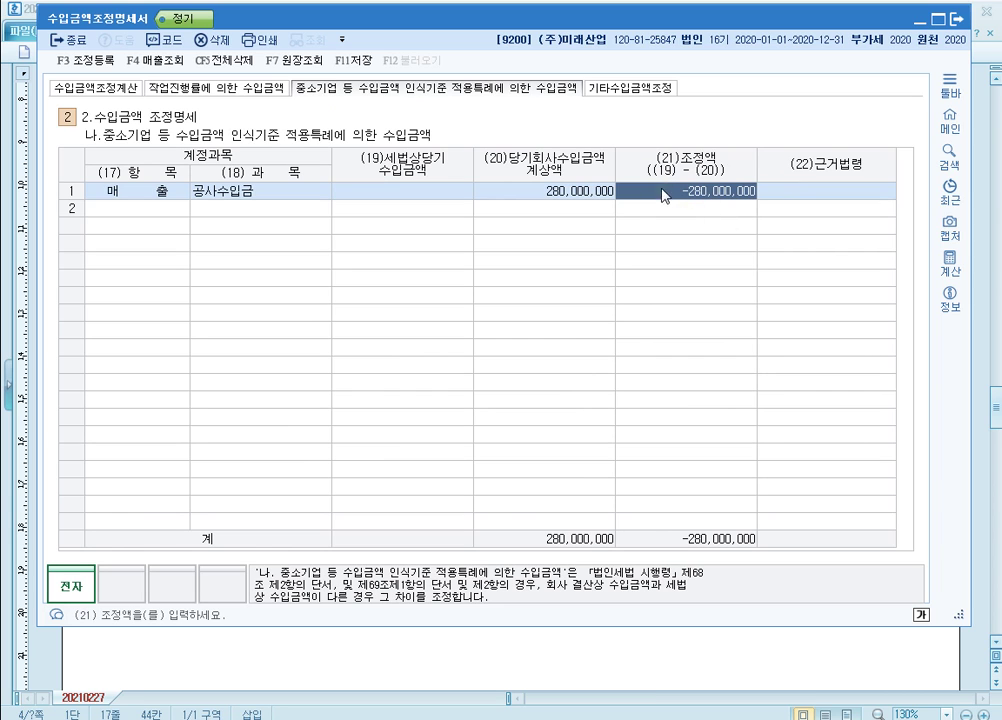
{"action": "left_click", "coordinate": [92, 86]}
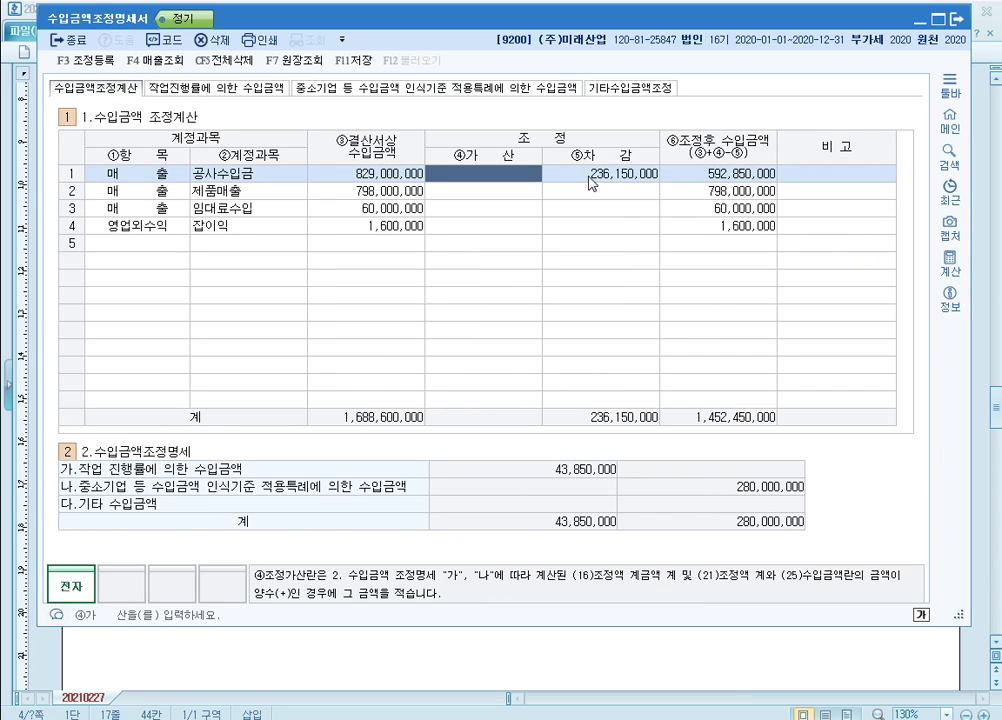
{"action": "left_click", "coordinate": [610, 176]}
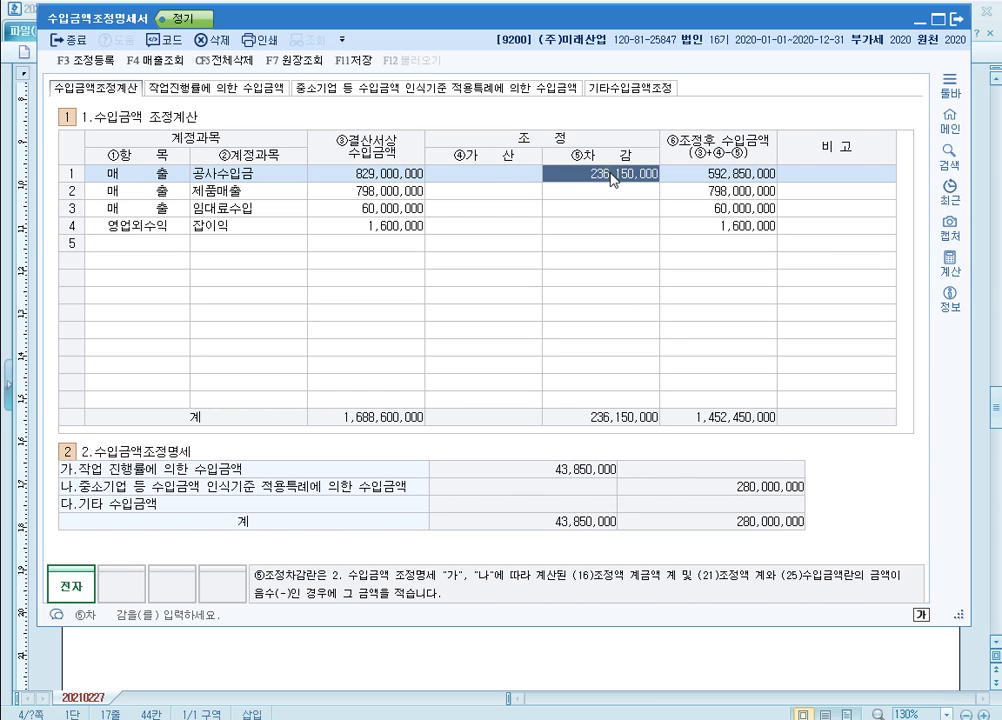
{"action": "right_click", "coordinate": [610, 178]}
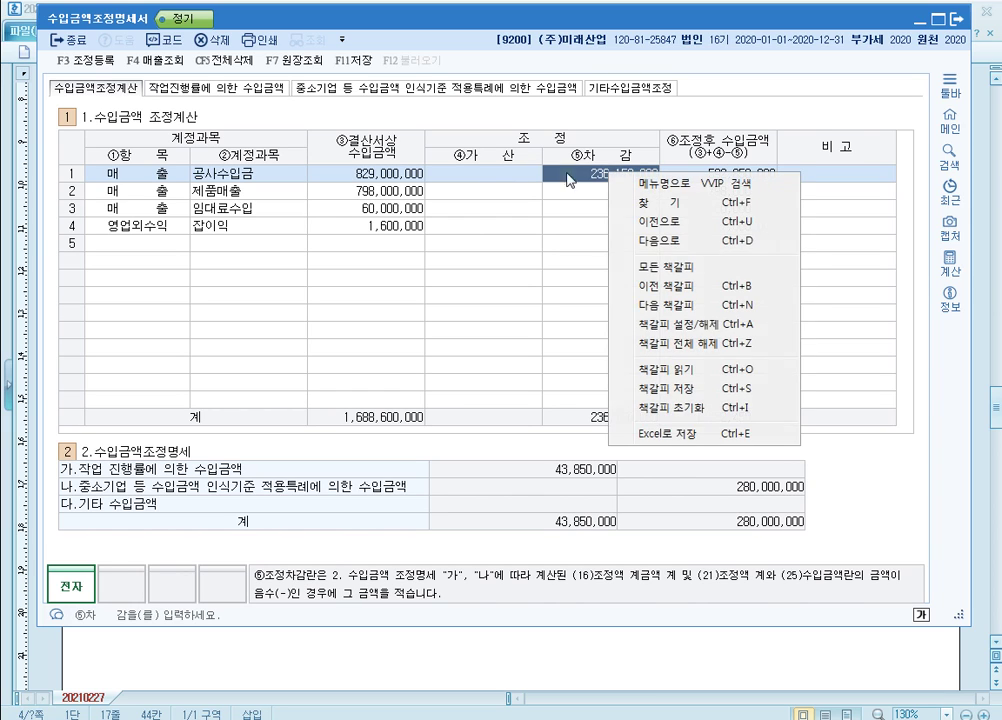
{"action": "left_click", "coordinate": [505, 175]}
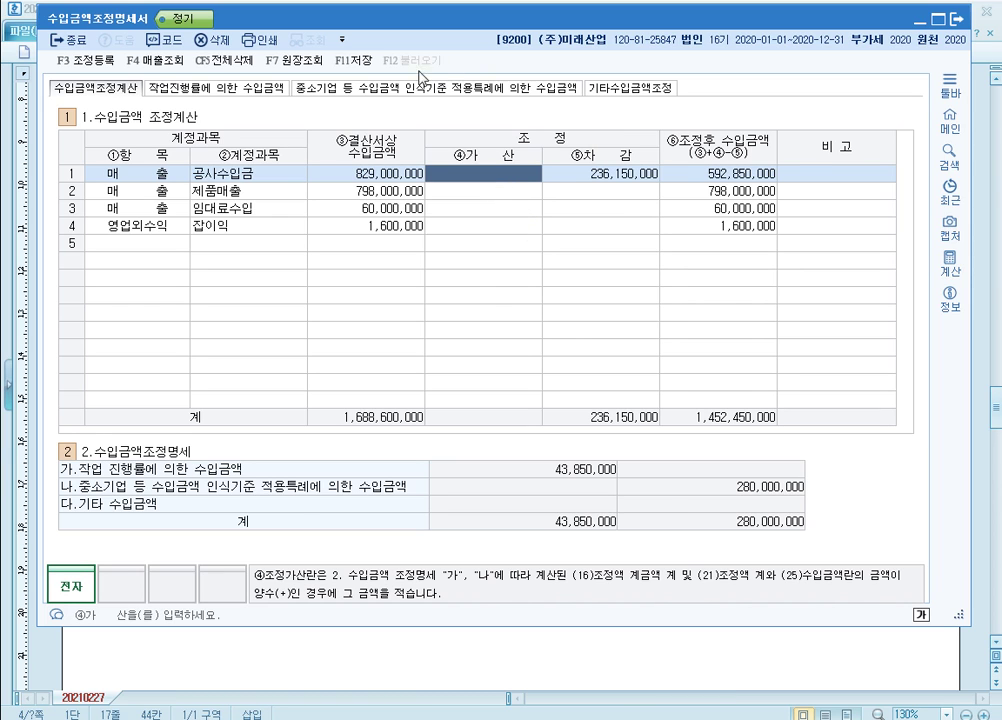
Recheck the 작업진행률 조정액 total, and in 수입금액조정계산 set the 공사수입금 row's 가산 to 43,850,000 and 차감 to 280,000,000
{"action": "left_click", "coordinate": [252, 88]}
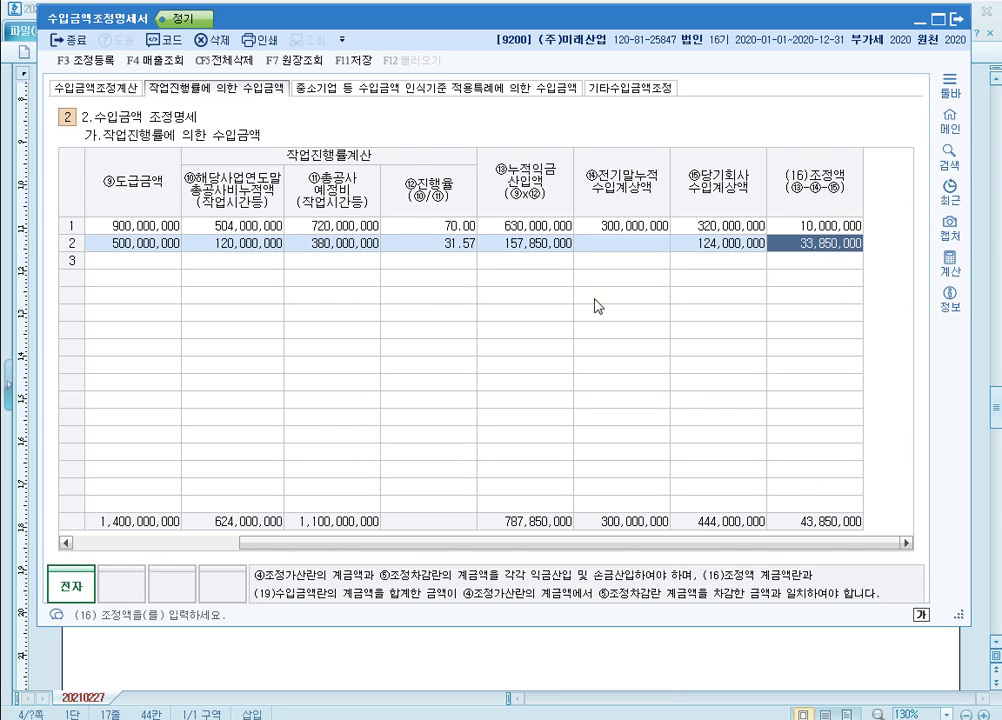
{"action": "left_click", "coordinate": [97, 87]}
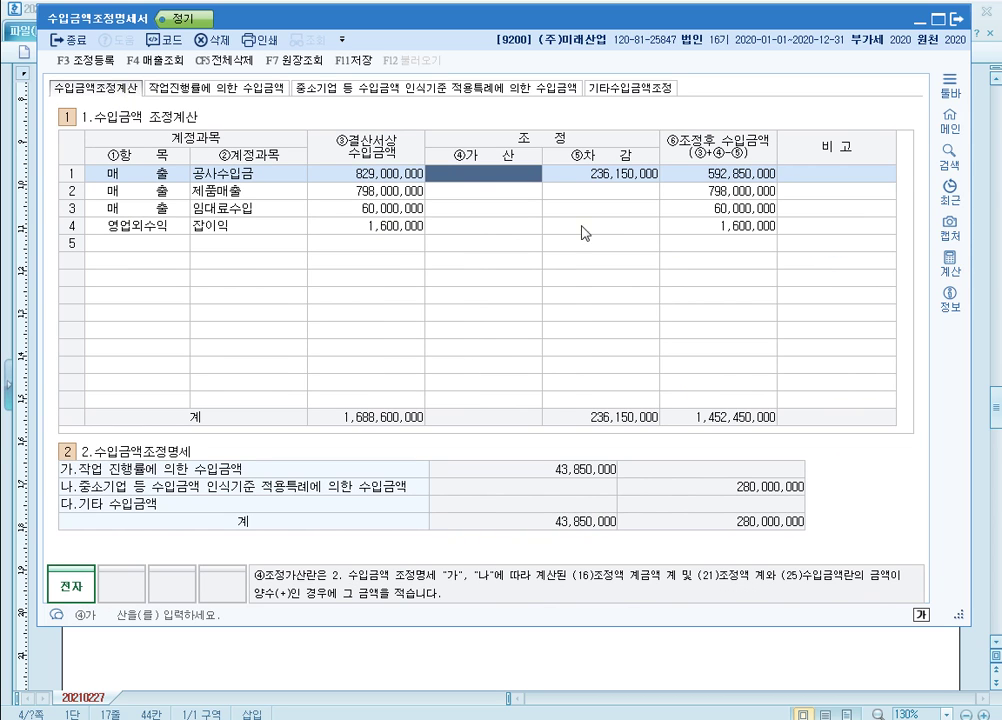
{"action": "type", "text": "43850000"}
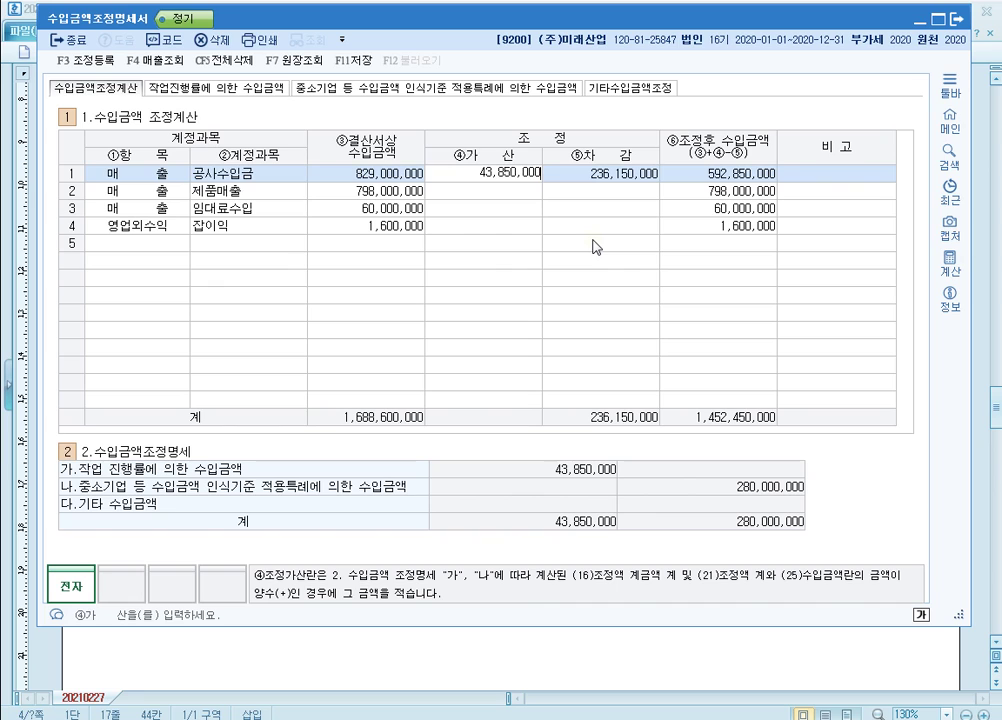
{"action": "key", "text": "Return"}
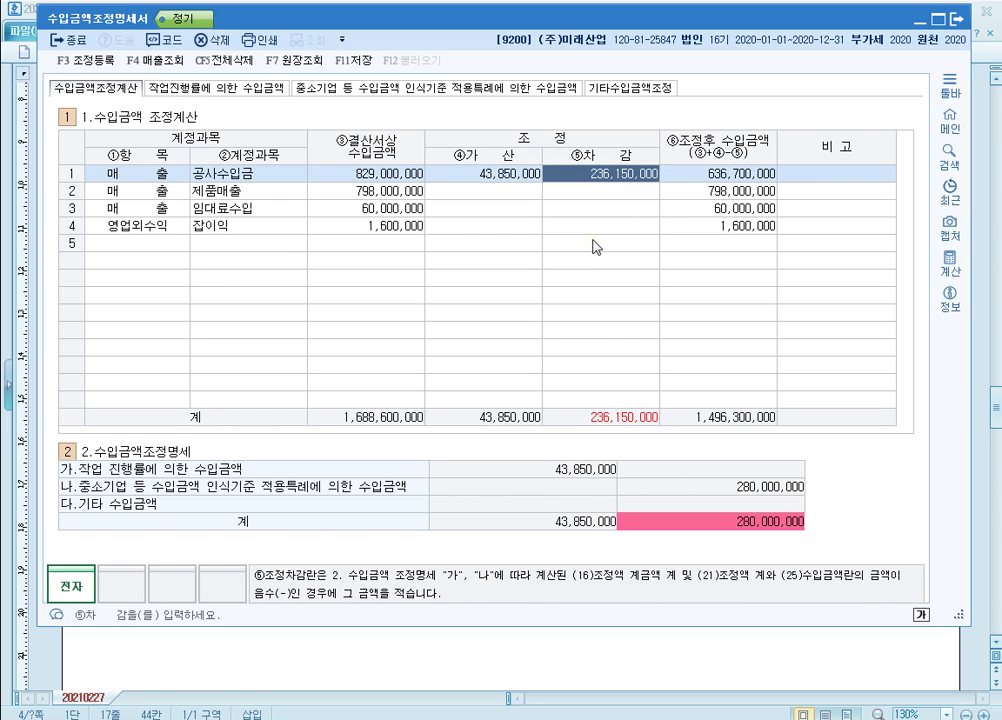
{"action": "type", "text": "280000000"}
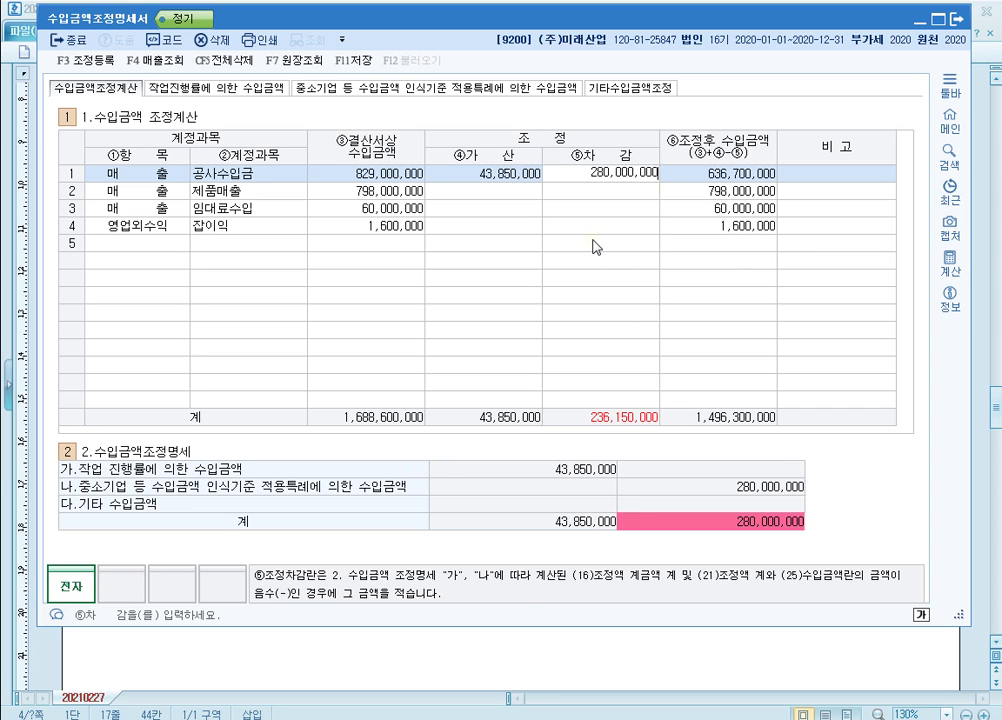
{"action": "key", "text": "Return"}
{"action": "key", "text": "Up"}
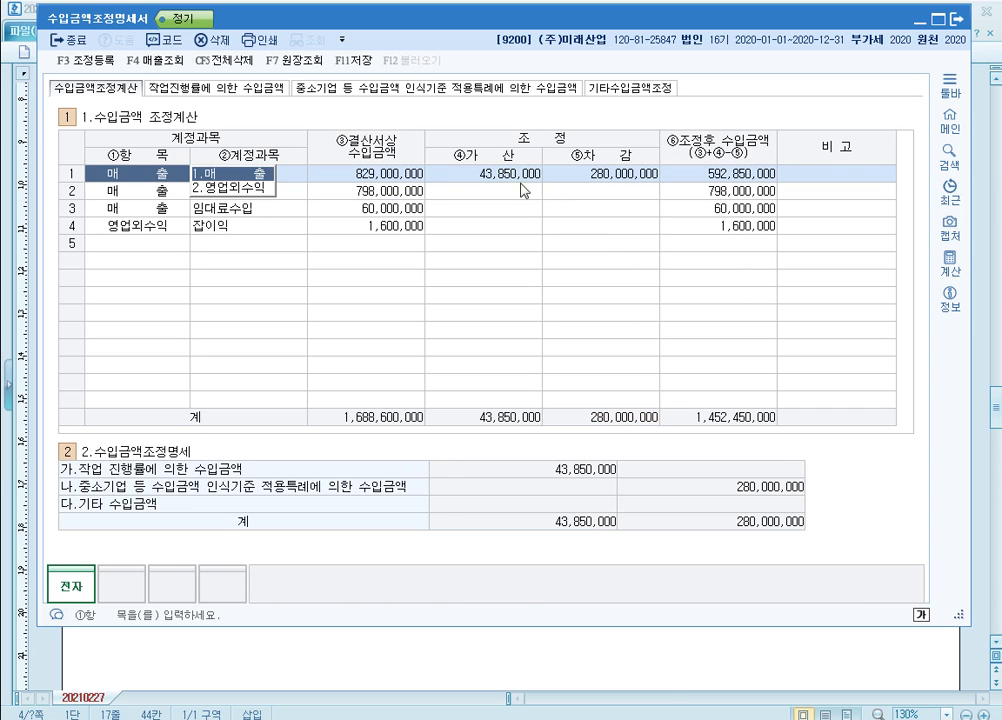
{"action": "key", "text": "Return"}
{"action": "key", "text": "Return"}
{"action": "key", "text": "Return"}
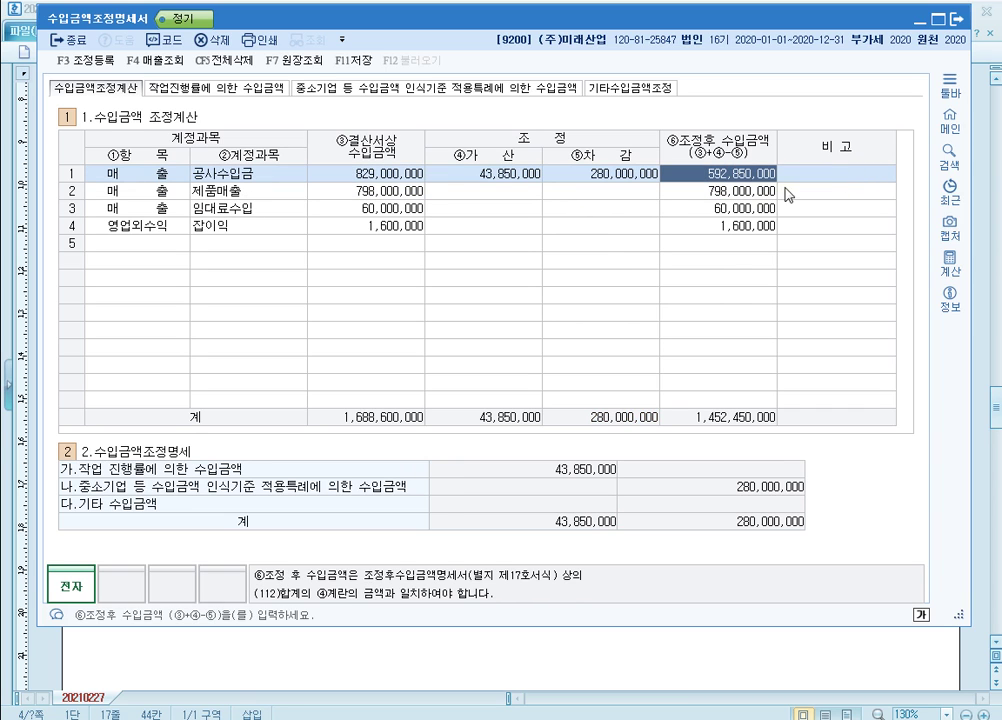
{"action": "left_click", "coordinate": [525, 178]}
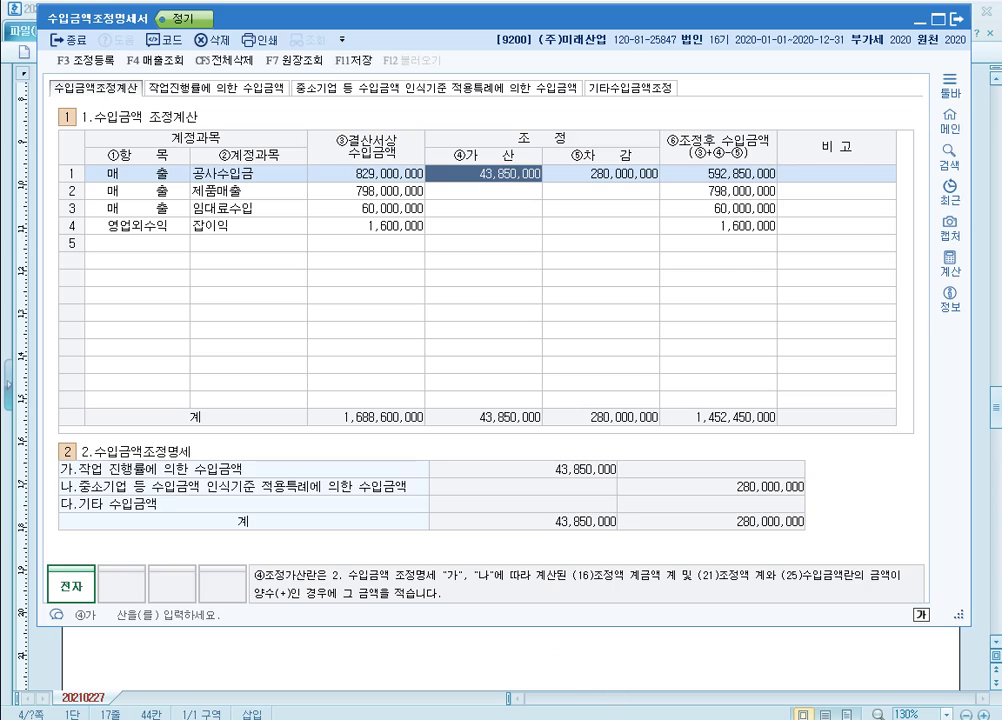
Switch to the textbook in 알PDF and read item 4, 할부판매, on page 437
{"action": "key", "text": "alt+Tab"}
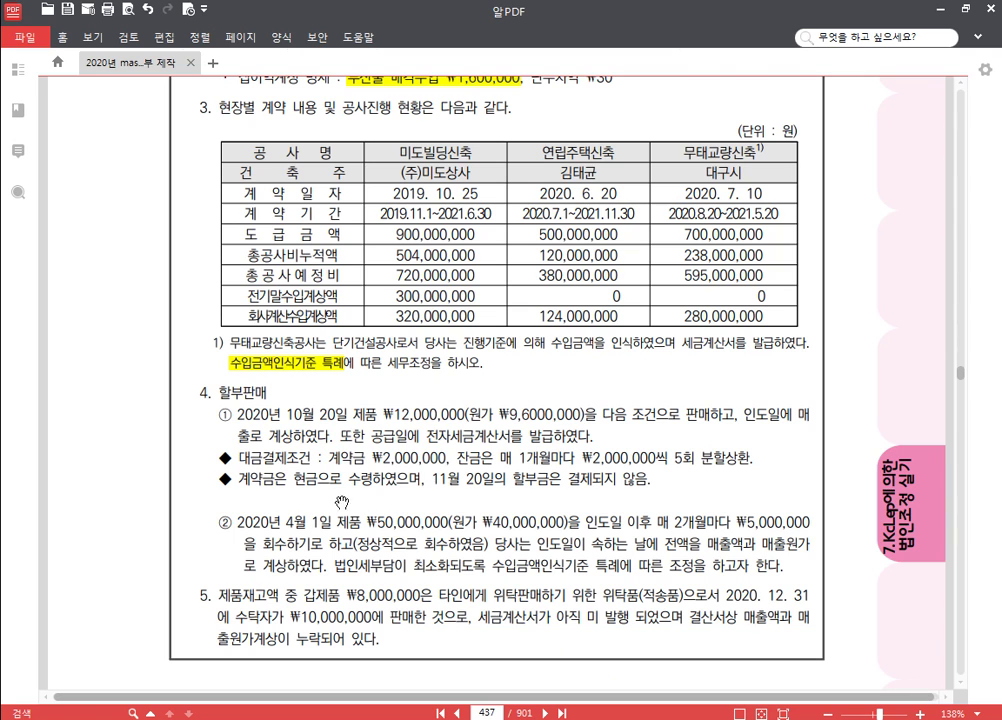
{"action": "scroll", "coordinate": [150, 487], "scroll_direction": "down", "scroll_amount": 5}
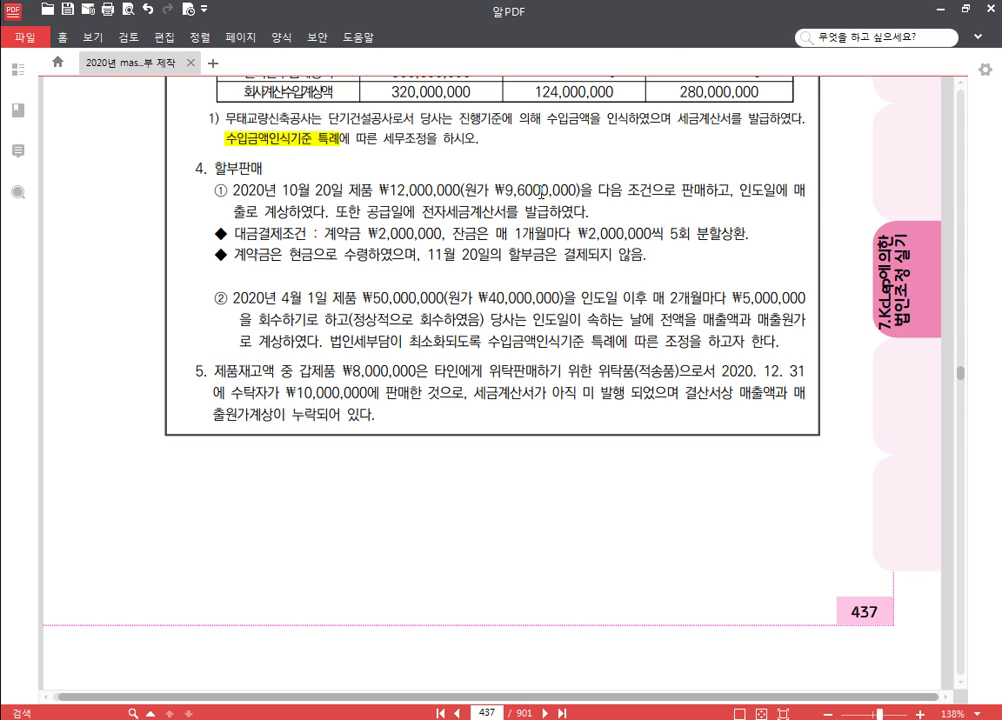
Switch to the 20210227.hwp notes in 한글 and start a "* 할부매출 :" line beneath the 건설공사 entry
{"action": "left_click_drag", "start_coordinate": [533, 190], "coordinate": [548, 187]}
{"action": "left_click", "coordinate": [560, 233]}
{"action": "key", "text": "alt+Tab"}
{"action": "scroll", "coordinate": [409, 490], "scroll_direction": "up", "scroll_amount": 8}
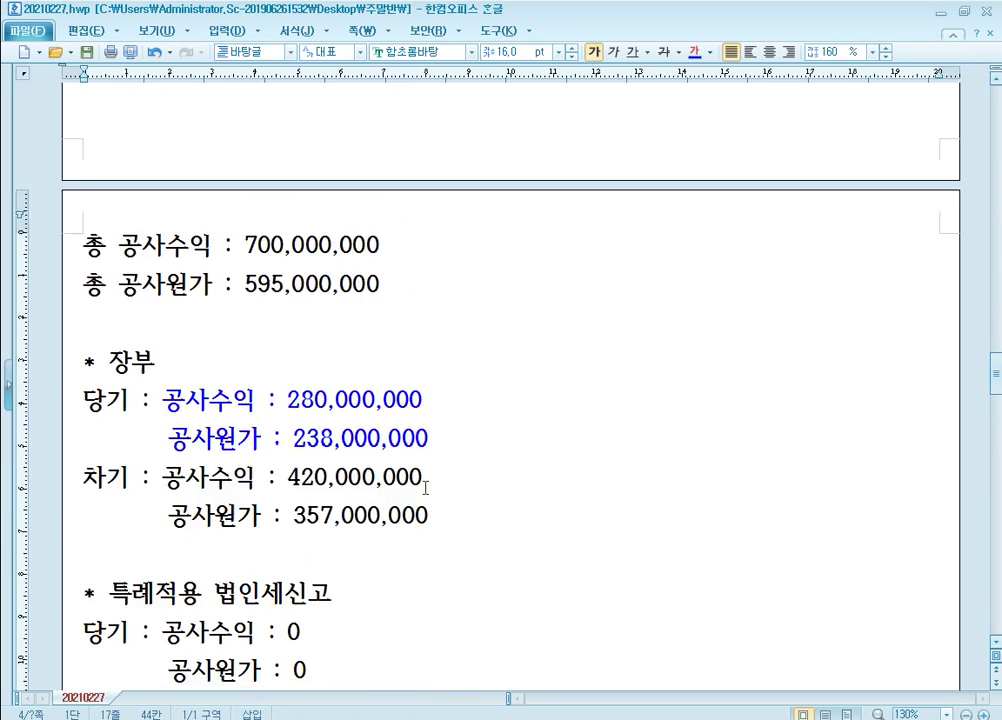
{"action": "scroll", "coordinate": [425, 488], "scroll_direction": "up", "scroll_amount": 6}
{"action": "left_click", "coordinate": [197, 429]}
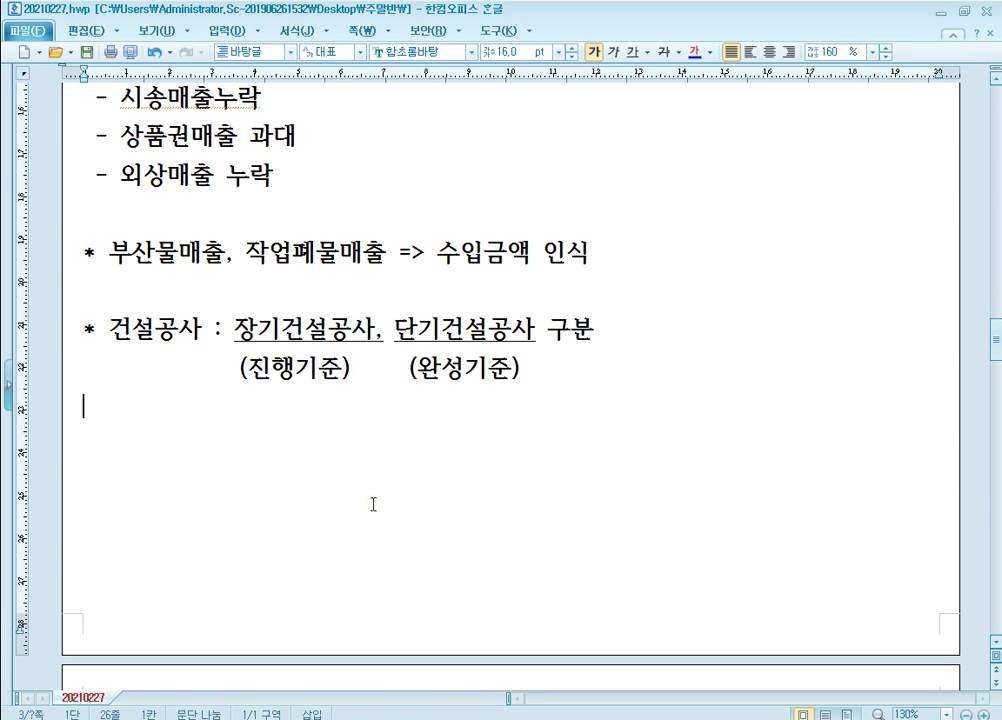
{"action": "type", "text": "* 할부"}
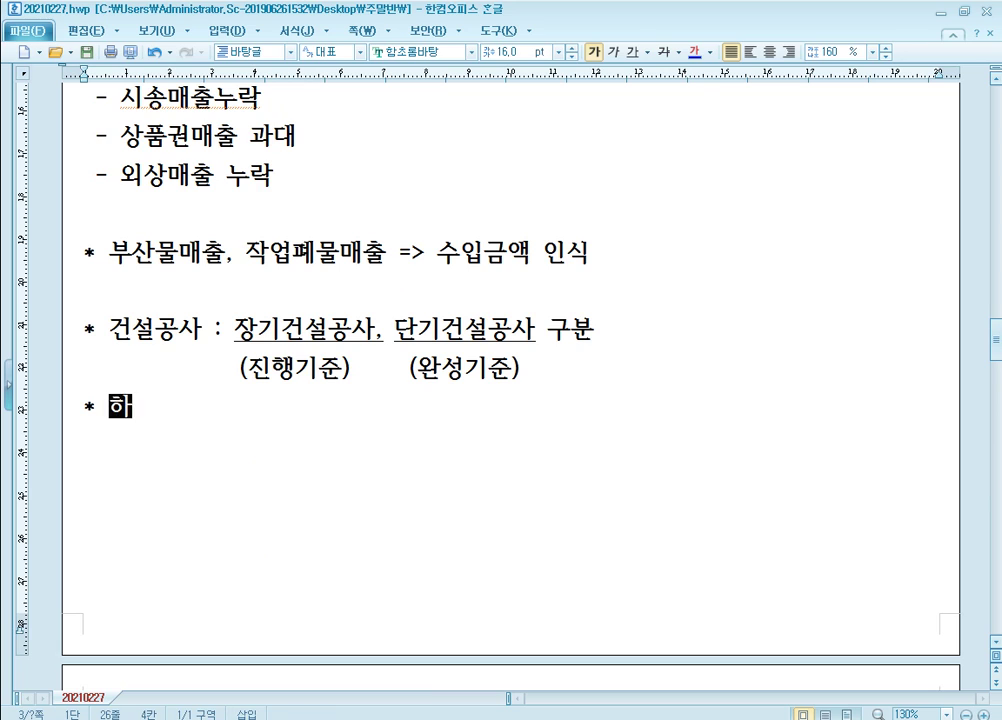
{"action": "type", "text": "매출 :"}
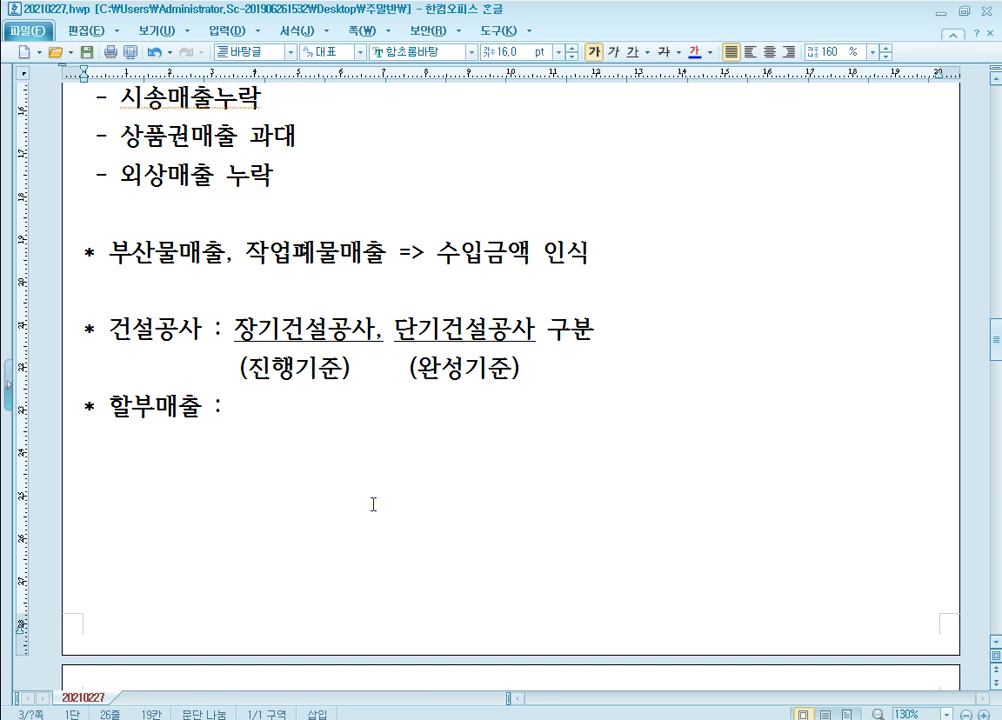
Complete the 할부매출 line with "장기할부매출, 단기할부매출 구분"
{"action": "type", "text": " 장기"}
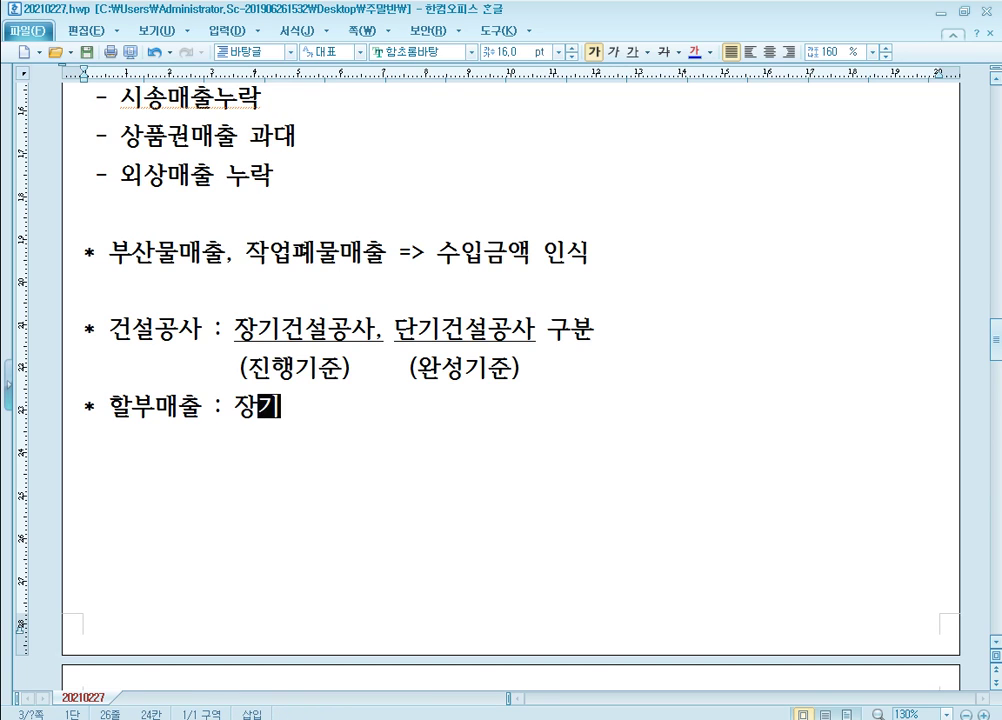
{"action": "key", "text": "BackSpace"}
{"action": "key", "text": "BackSpace"}
{"action": "type", "text": "다"}
{"action": "key", "text": "BackSpace"}
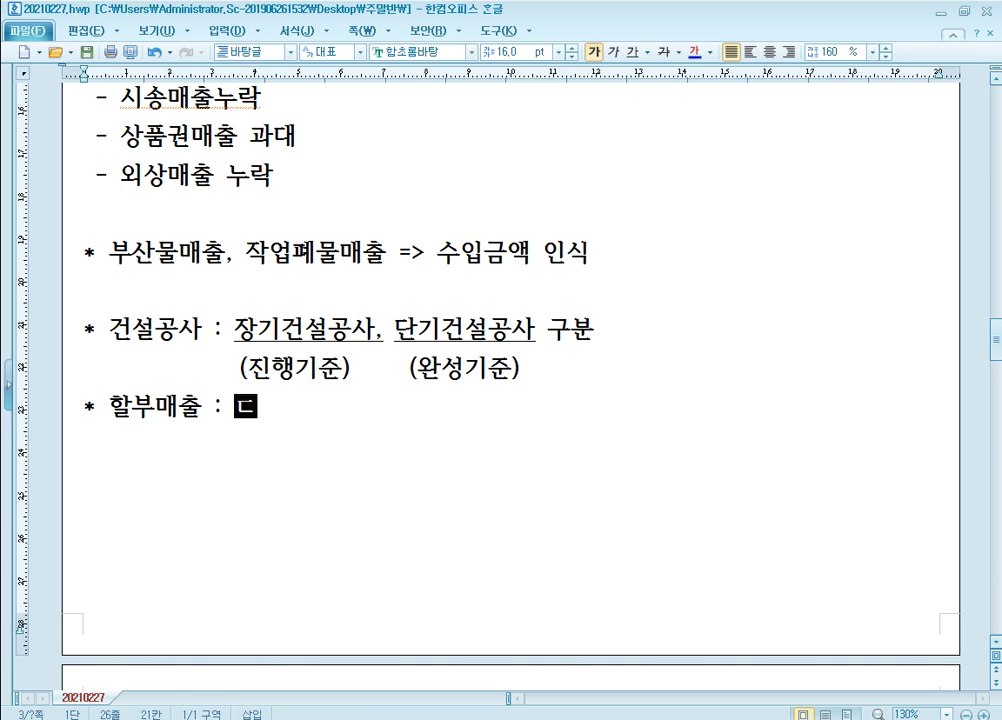
{"action": "key", "text": "BackSpace"}
{"action": "type", "text": "장기할부"}
{"action": "type", "text": "매출"}
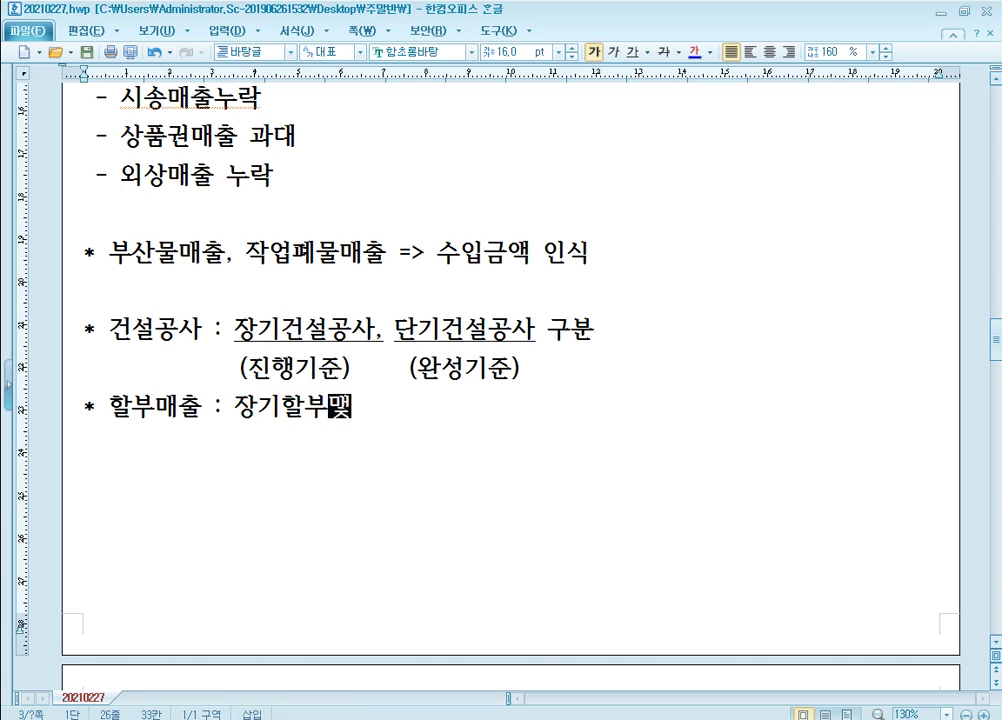
{"action": "type", "text": ", 단기할부맻"}
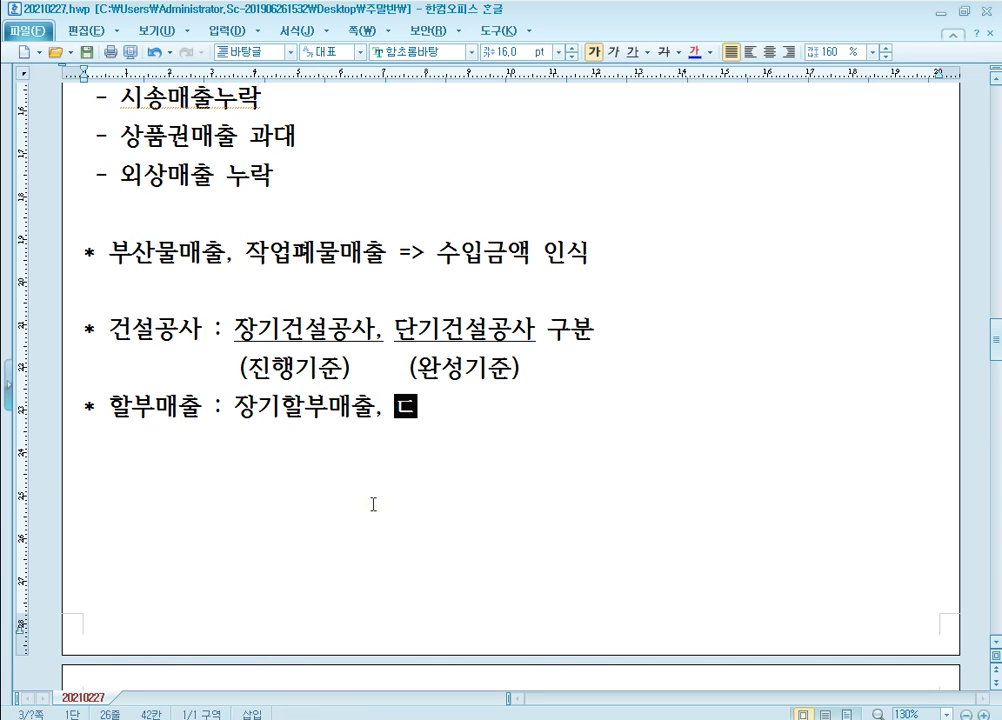
{"action": "type", "text": "출 구분"}
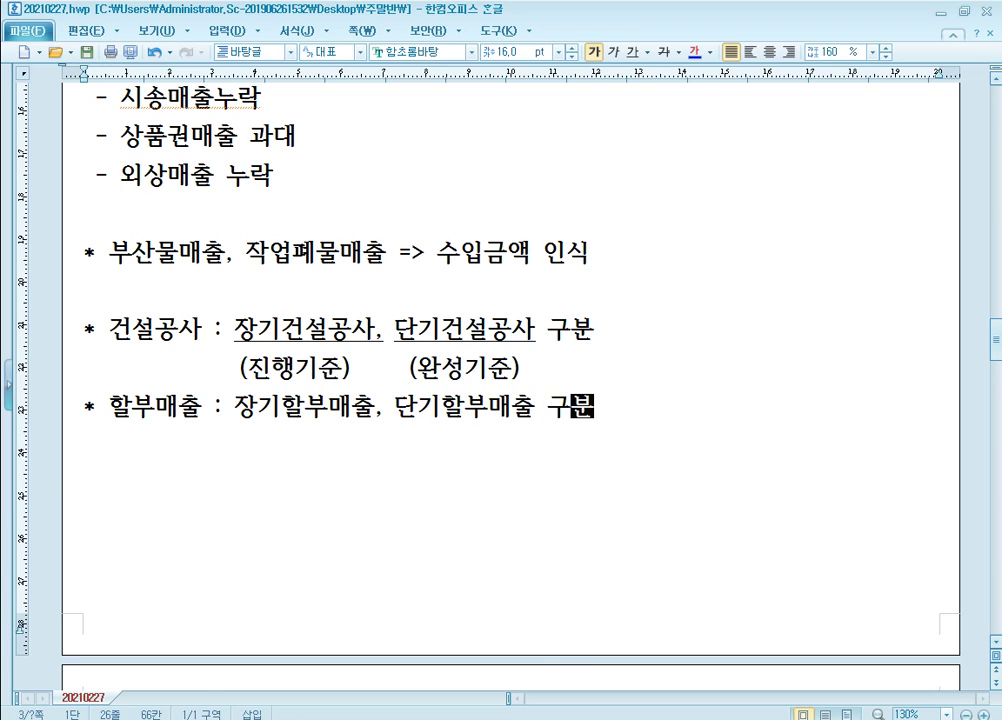
Add a line beneath 할부매출 reading "(회수기일도래기준) (인도기준)", spaced to sit under 장기할부매출 and 단기할부매출
{"action": "key", "text": "Return"}
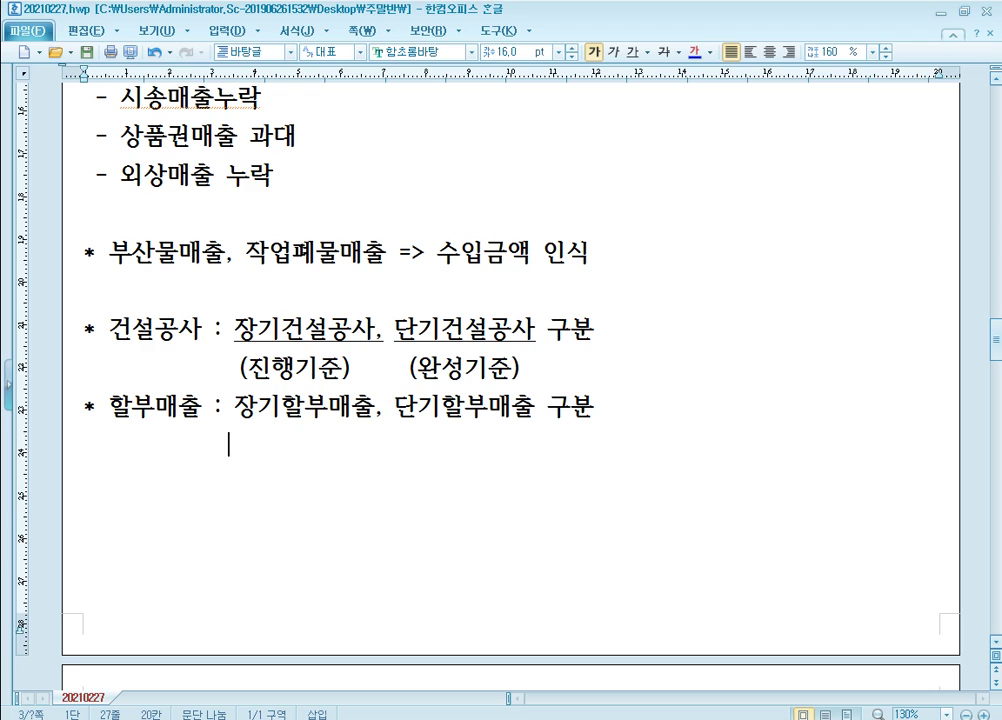
{"action": "type", "text": "(회수기일"}
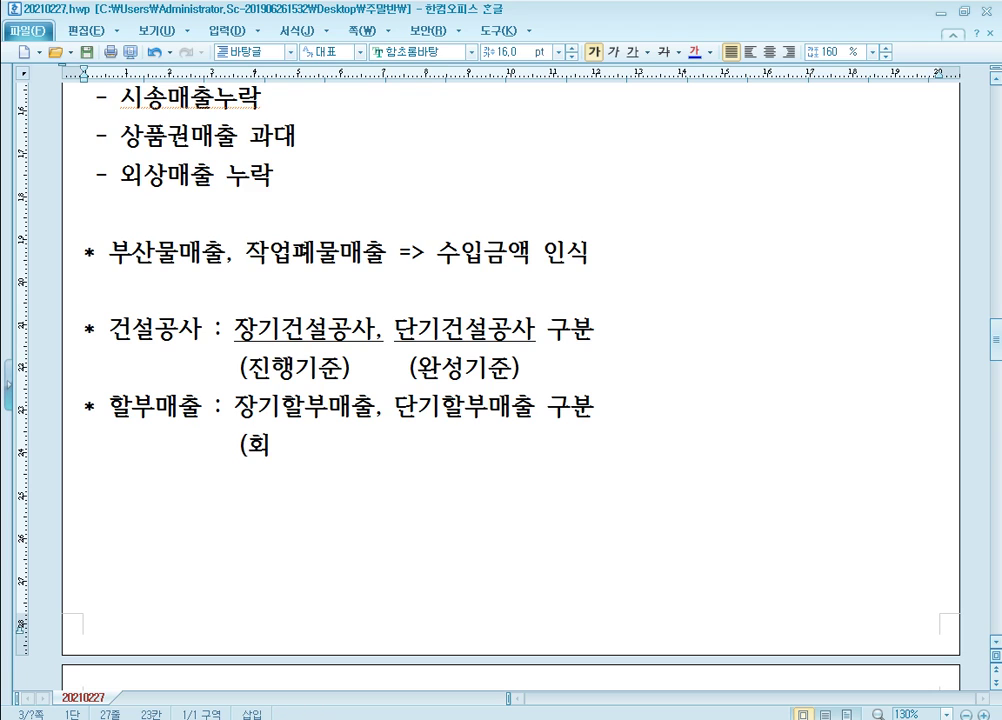
{"action": "type", "text": "도래"}
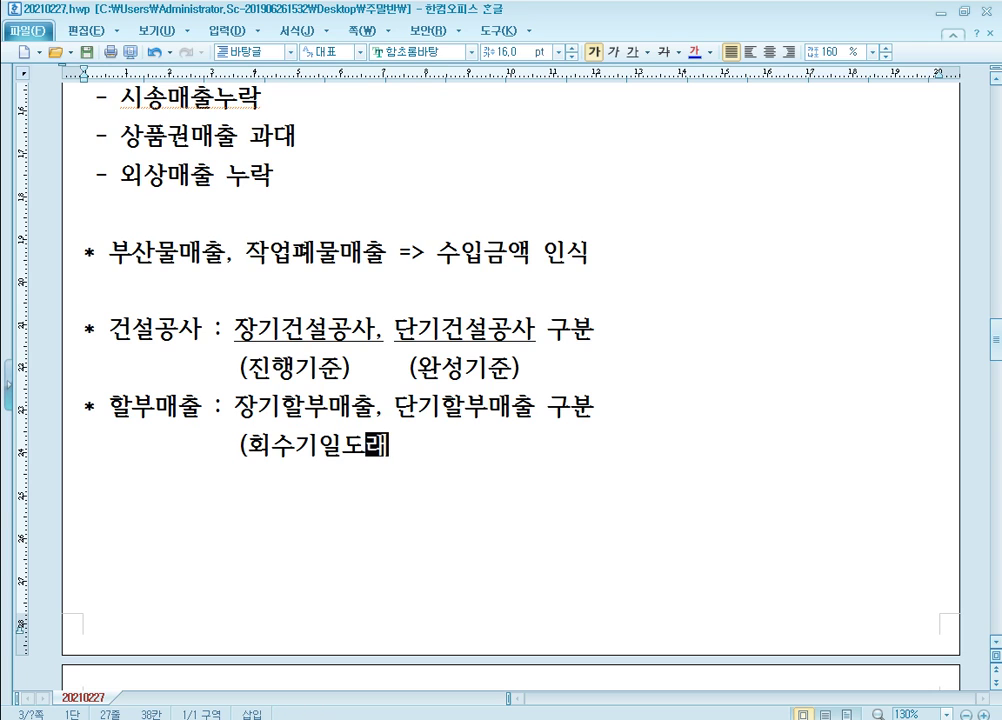
{"action": "type", "text": "깆"}
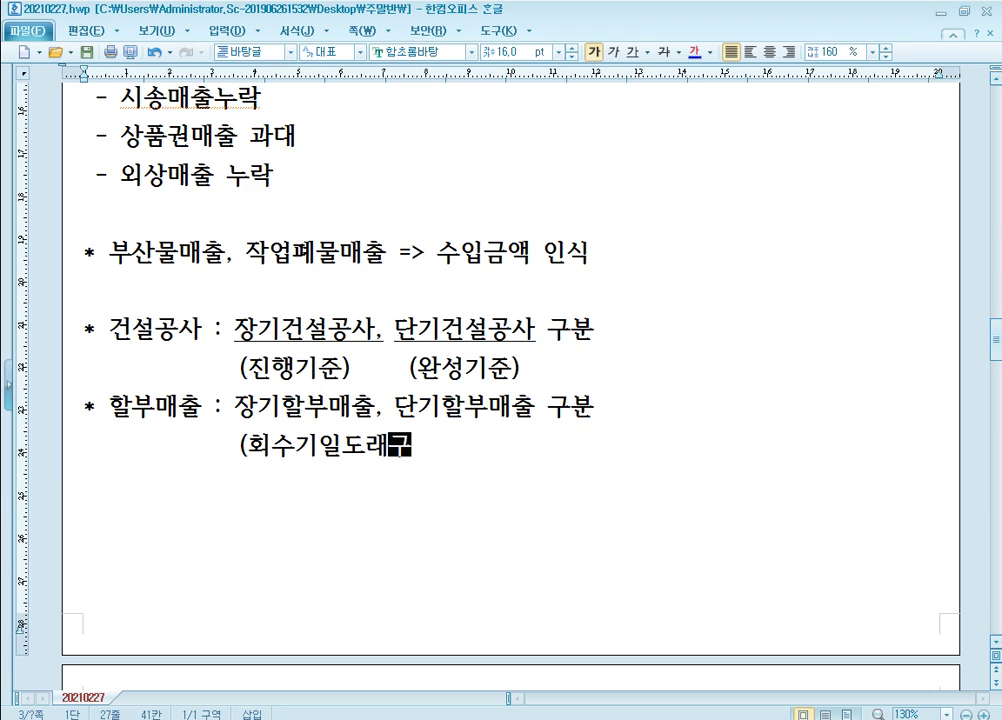
{"action": "type", "text": "준)"}
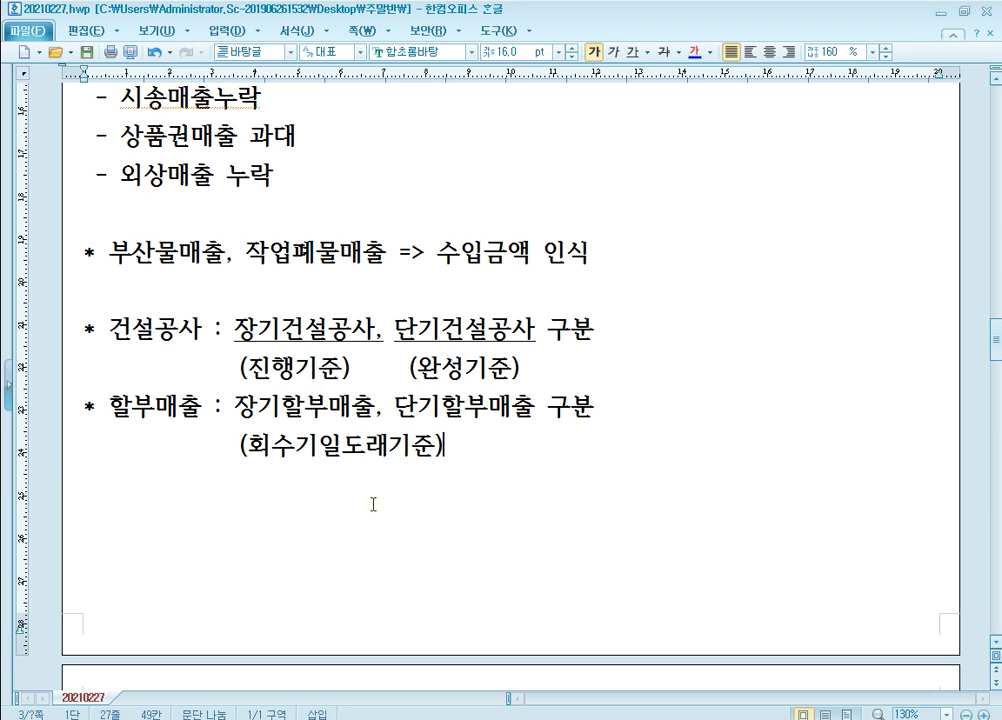
{"action": "key", "text": "Home"}
{"action": "key", "text": "Delete"}
{"action": "key", "text": "Delete"}
{"action": "key", "text": "Delete"}
{"action": "key", "text": "Delete"}
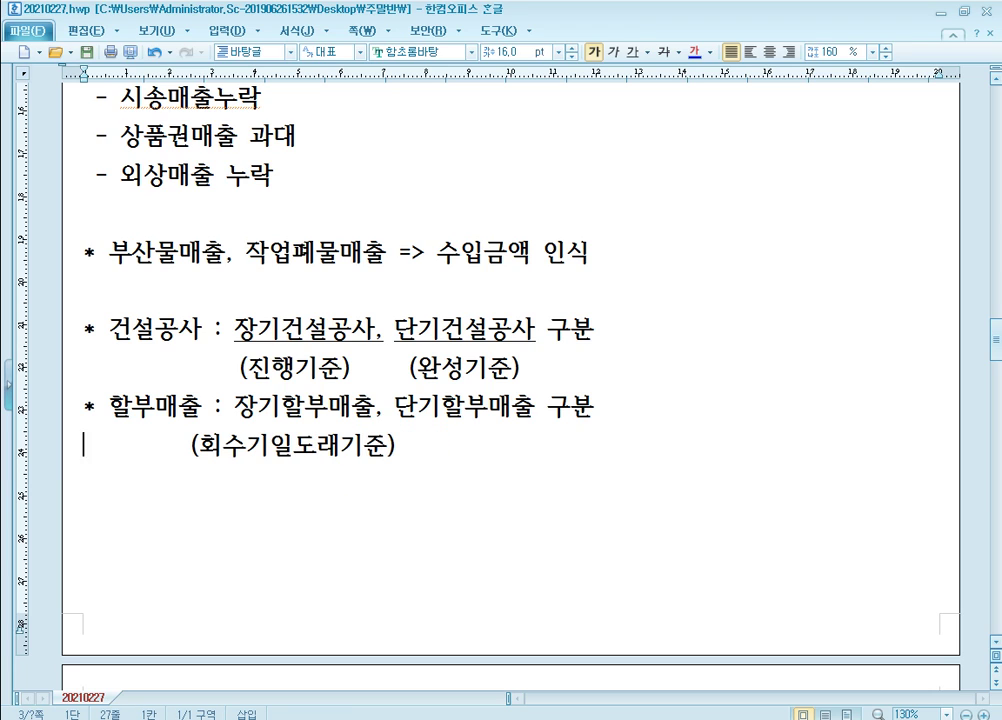
{"action": "key", "text": "End"}
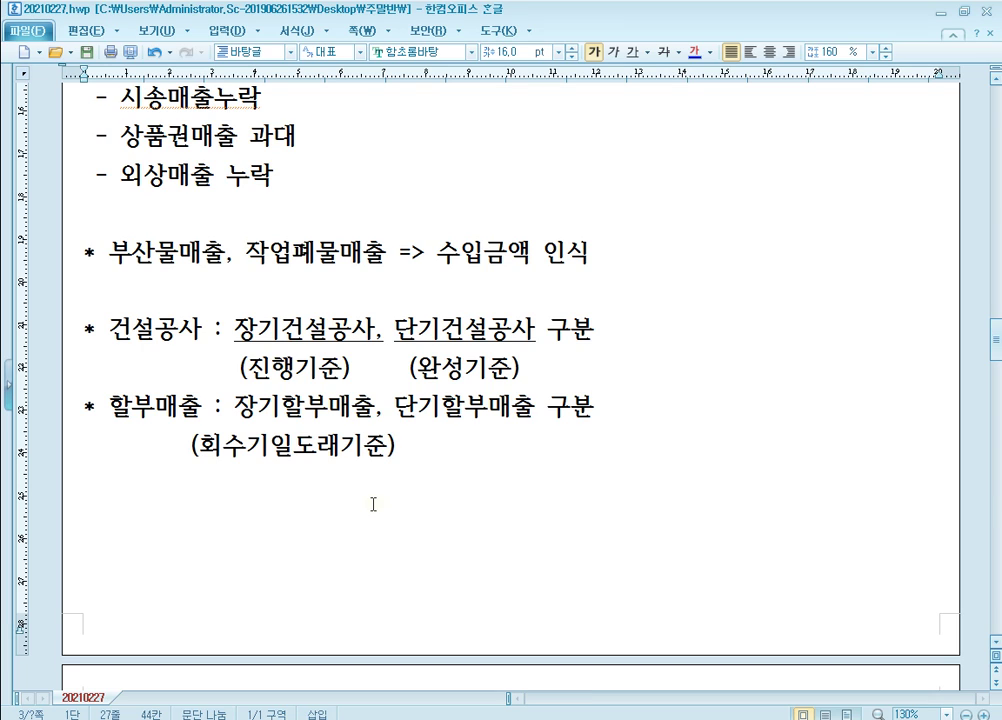
{"action": "type", "text": "( 인도기준)"}
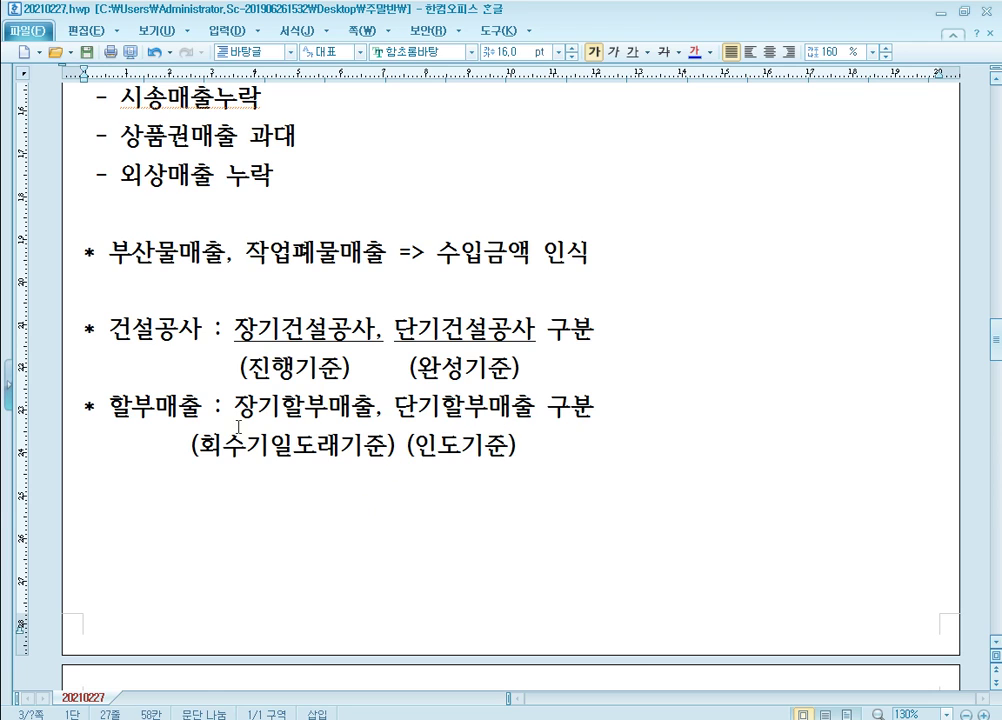
Underline 장기할부매출 and 단기할부매출 in the 할부매출 line
{"action": "left_click_drag", "start_coordinate": [235, 407], "coordinate": [372, 406]}
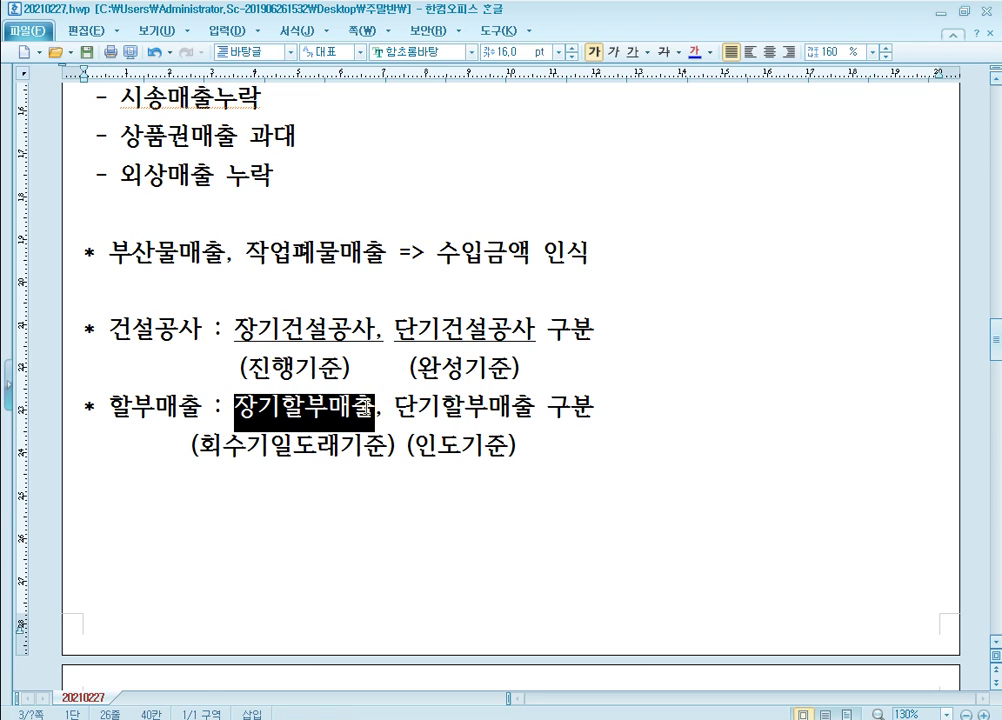
{"action": "left_click", "coordinate": [632, 51]}
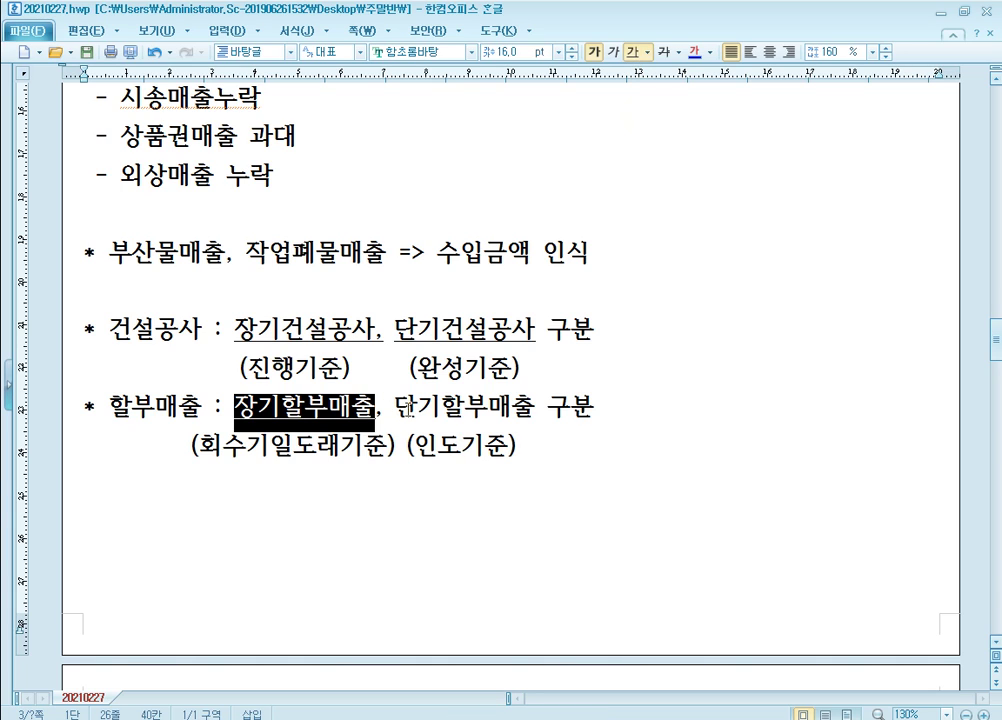
{"action": "left_click_drag", "start_coordinate": [397, 407], "coordinate": [535, 407]}
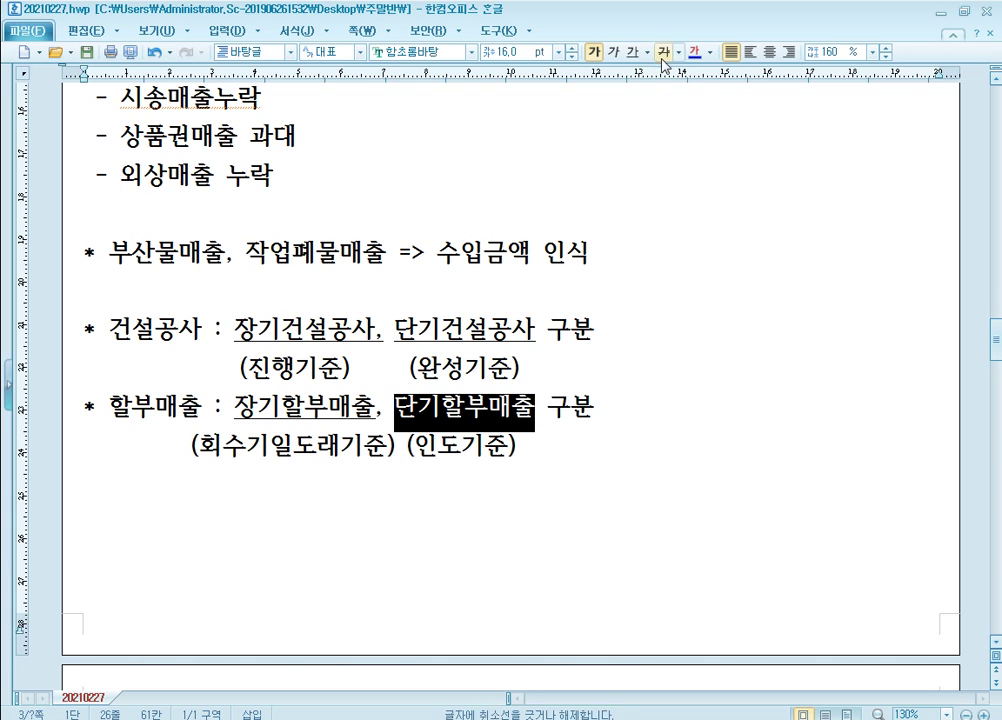
{"action": "left_click", "coordinate": [631, 53]}
{"action": "left_click", "coordinate": [586, 409]}
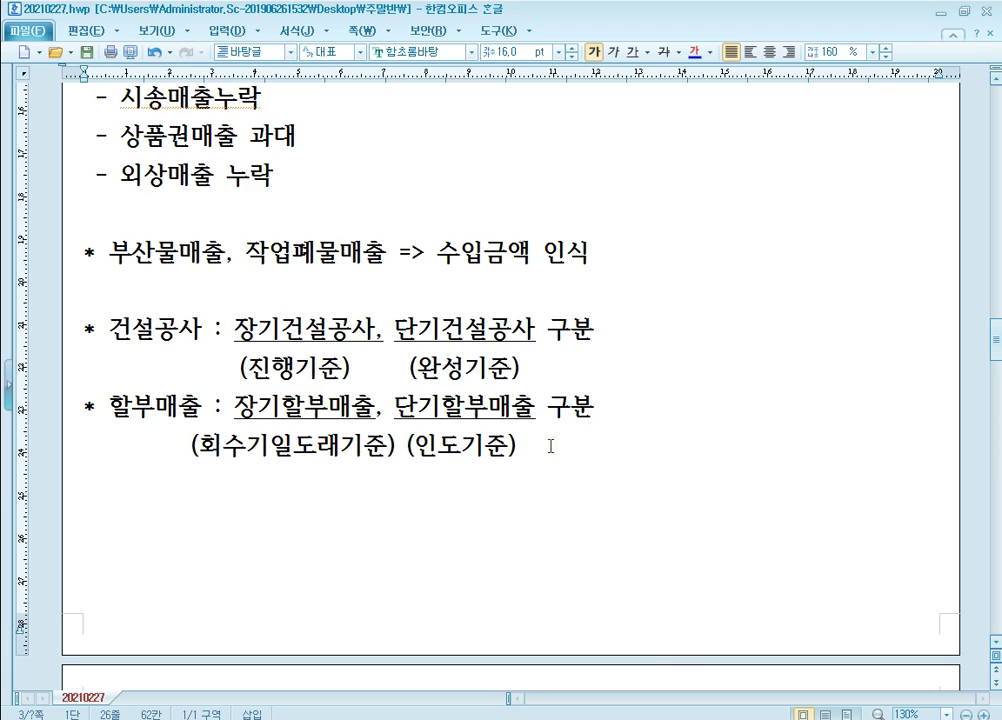
{"action": "left_click", "coordinate": [346, 407]}
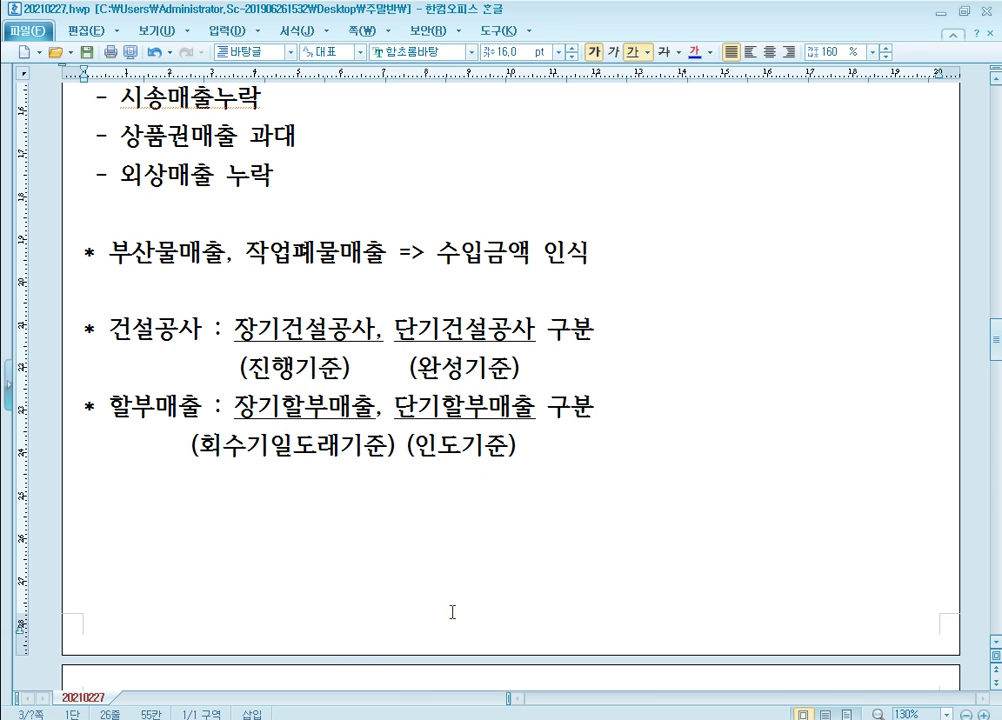
Switch to the textbook in 알PDF and highlight "인도일에 매출로 계상" and "₩12,000,000" in 할부판매 case ①
{"action": "mouse_move", "coordinate": [445, 719]}
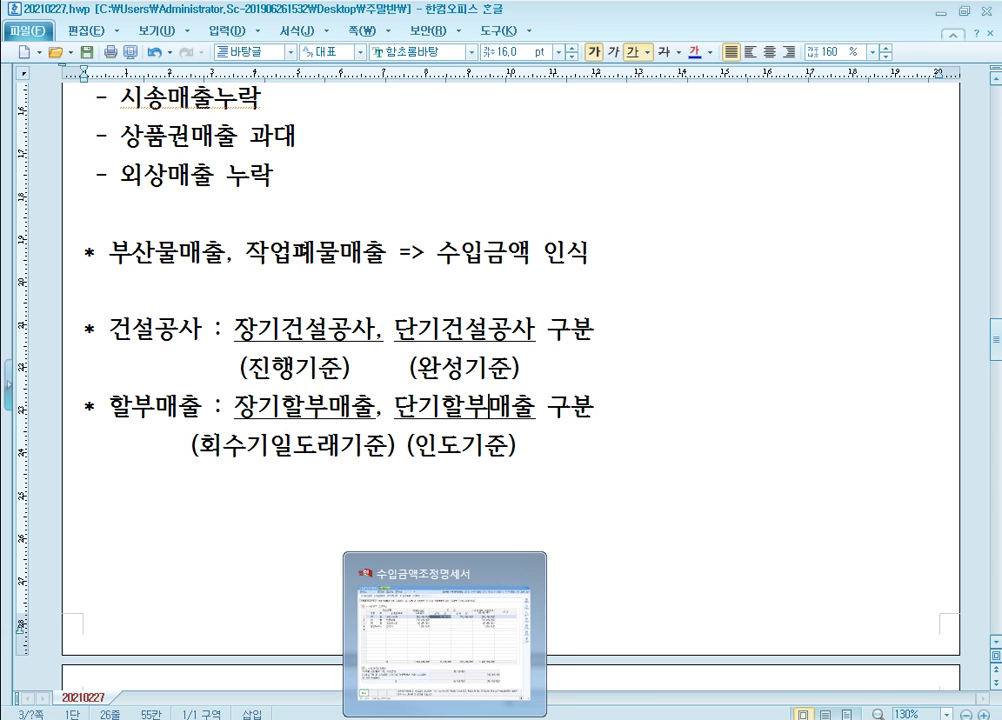
{"action": "left_click", "coordinate": [364, 718]}
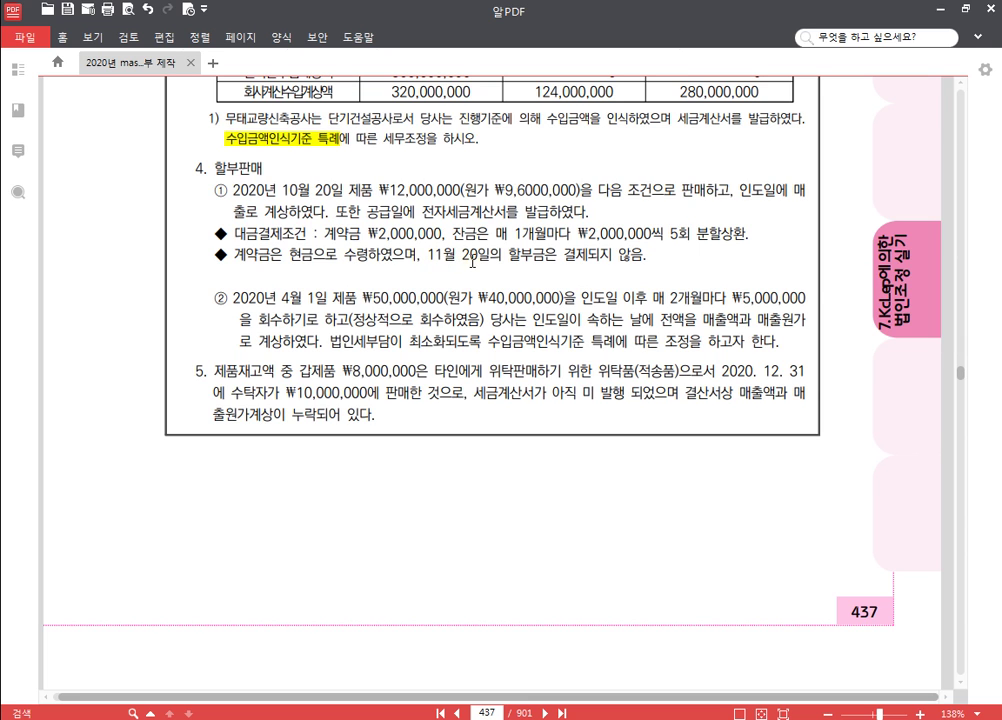
{"action": "scroll", "coordinate": [473, 262], "scroll_direction": "up", "scroll_amount": 2}
{"action": "scroll", "coordinate": [473, 262], "scroll_direction": "down", "scroll_amount": 2}
{"action": "left_click_drag", "start_coordinate": [741, 190], "coordinate": [287, 212]}
{"action": "left_click", "coordinate": [303, 190]}
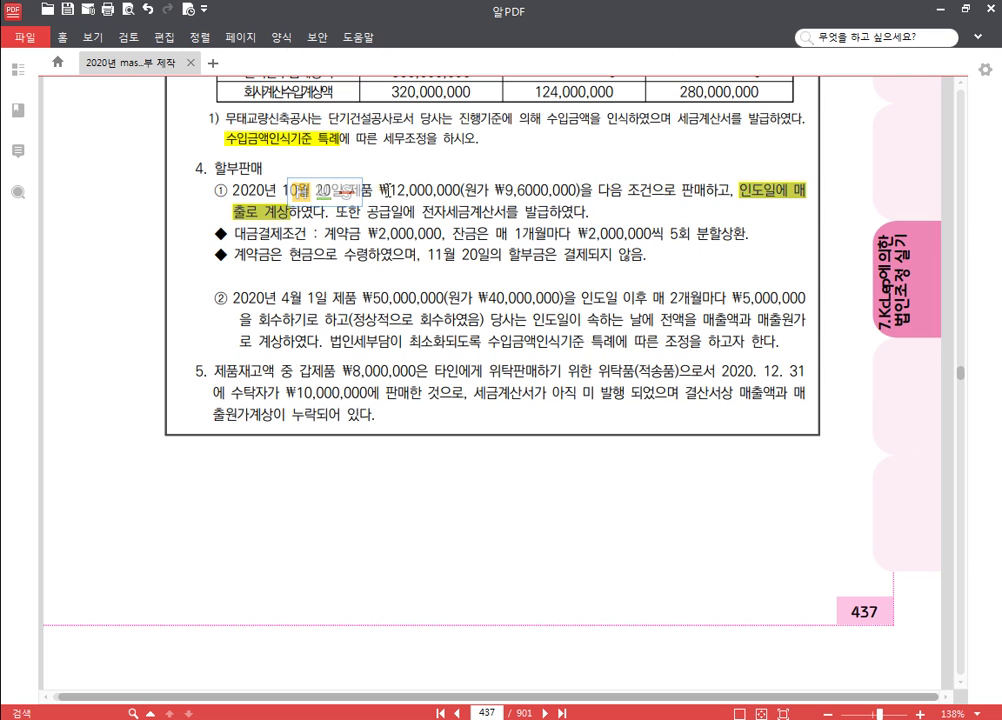
{"action": "left_click_drag", "start_coordinate": [380, 190], "coordinate": [461, 190]}
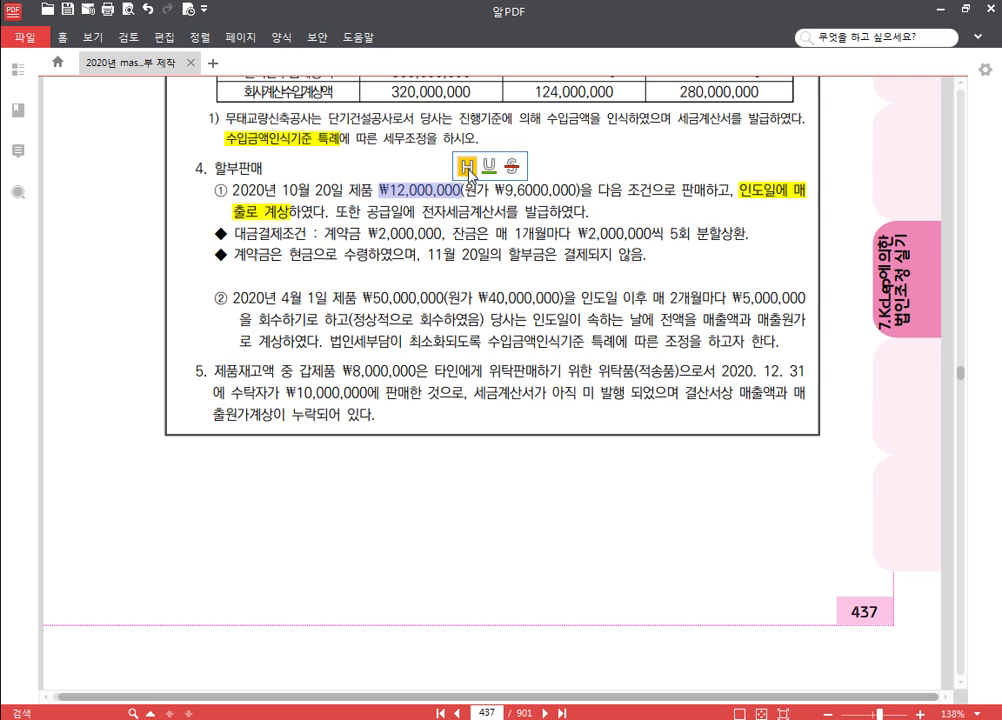
{"action": "left_click", "coordinate": [461, 166]}
Highlight "인도일이 속하는 날에 전액을 매출액과 매출원가로 계상" in 할부판매 case ②
{"action": "scroll", "coordinate": [405, 270], "scroll_direction": "down", "scroll_amount": 1}
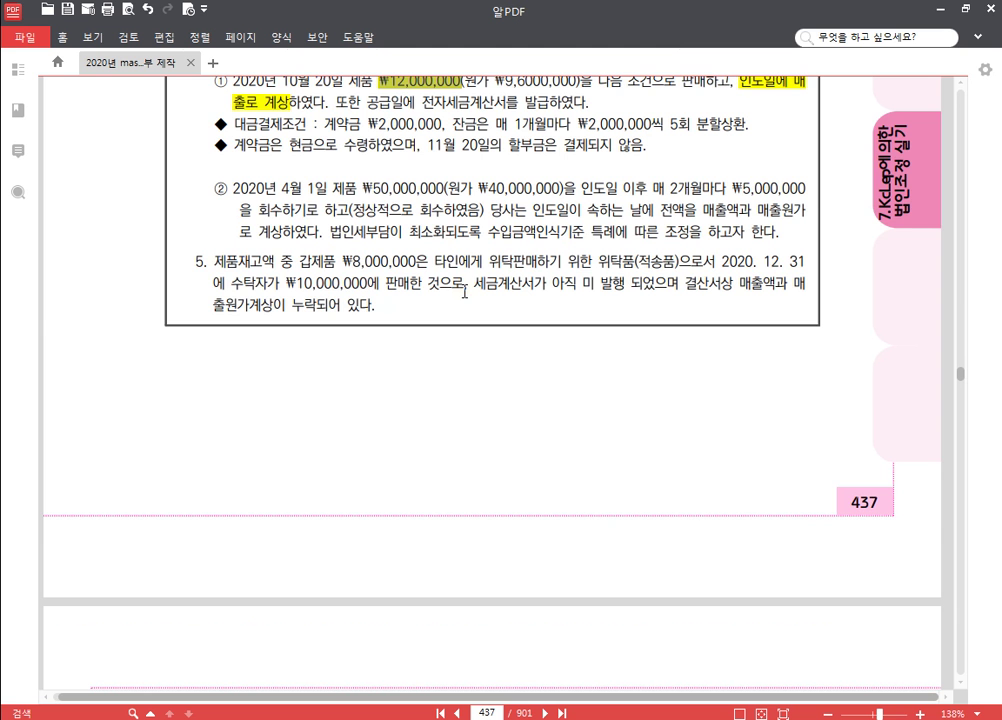
{"action": "scroll", "coordinate": [401, 263], "scroll_direction": "up", "scroll_amount": 1}
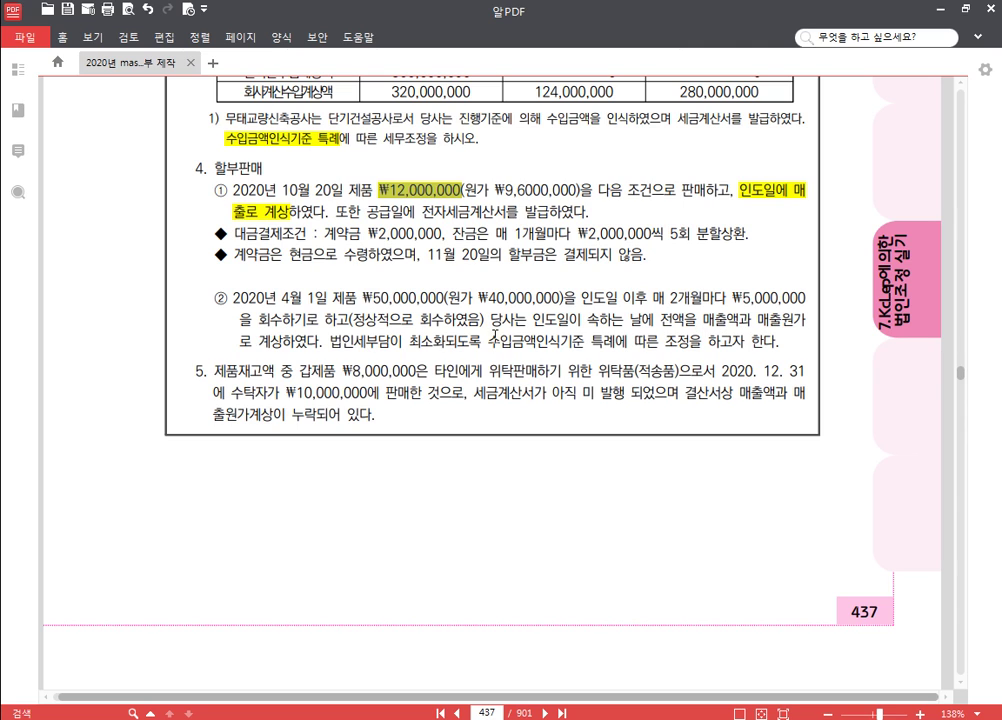
{"action": "left_click_drag", "start_coordinate": [532, 320], "coordinate": [297, 341]}
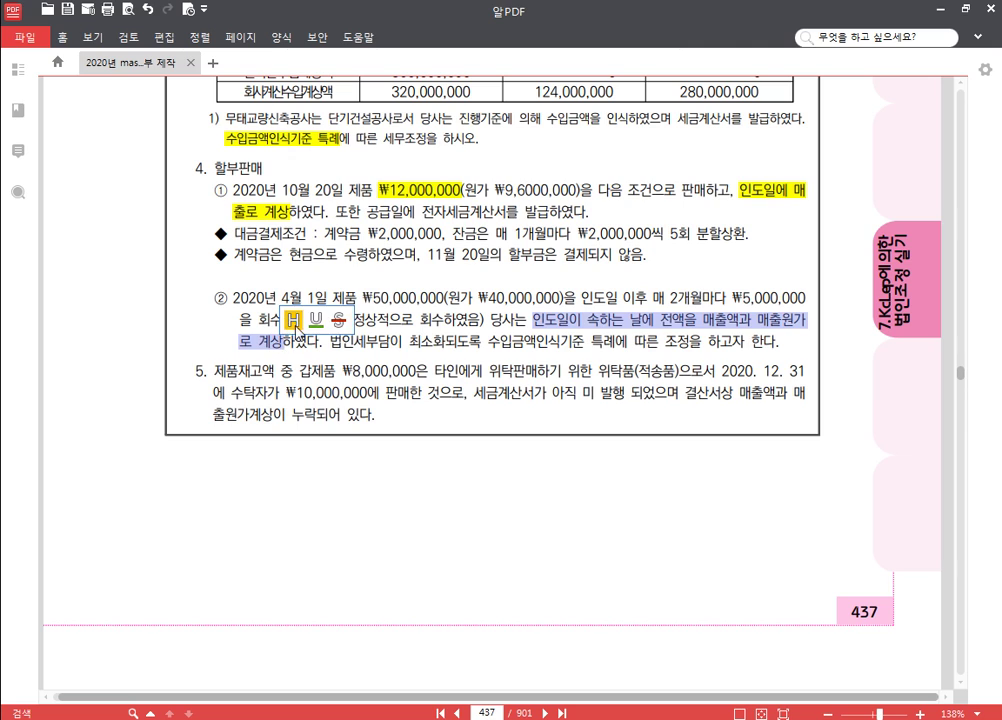
{"action": "left_click", "coordinate": [292, 319]}
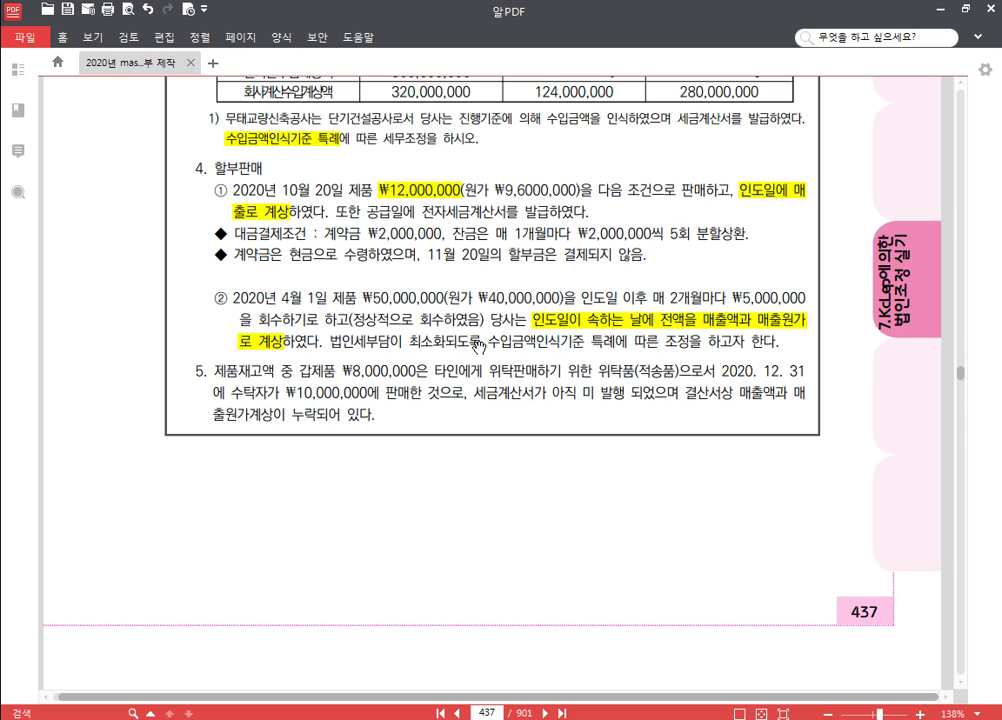
Bring back the 한글 notes as a smaller window placed below the textbook's case ②, keeping the case text in view
{"action": "left_click_drag", "start_coordinate": [521, 503], "coordinate": [530, 323]}
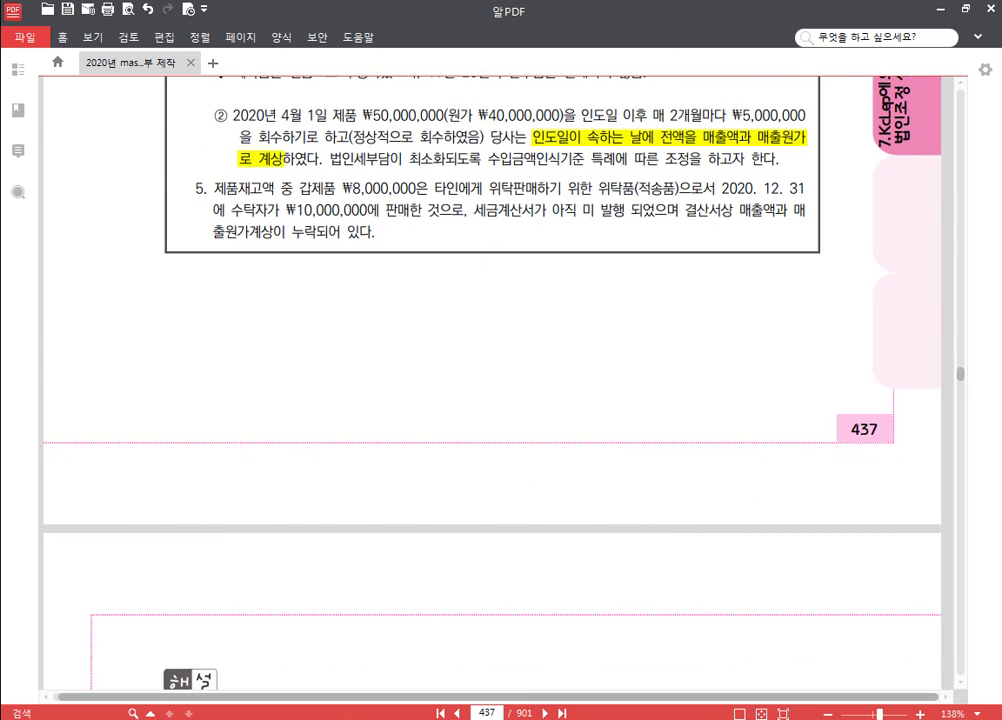
{"action": "left_click", "coordinate": [375, 719]}
{"action": "scroll", "coordinate": [643, 423], "scroll_direction": "down", "scroll_amount": 15}
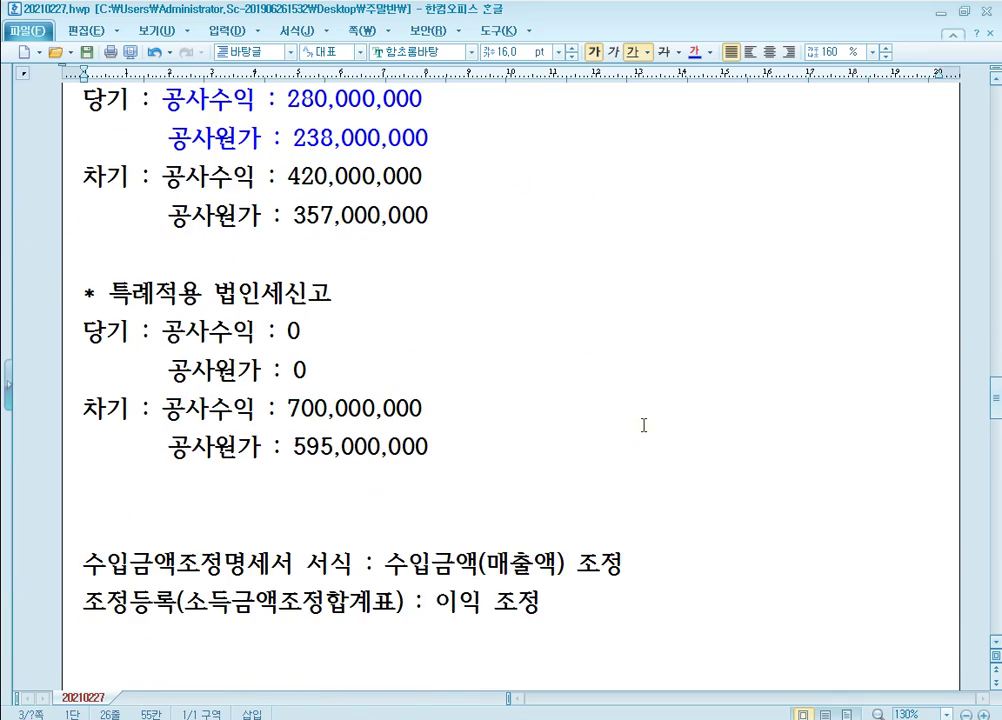
{"action": "left_click", "coordinate": [964, 11]}
{"action": "left_click_drag", "start_coordinate": [400, 179], "coordinate": [417, 214]}
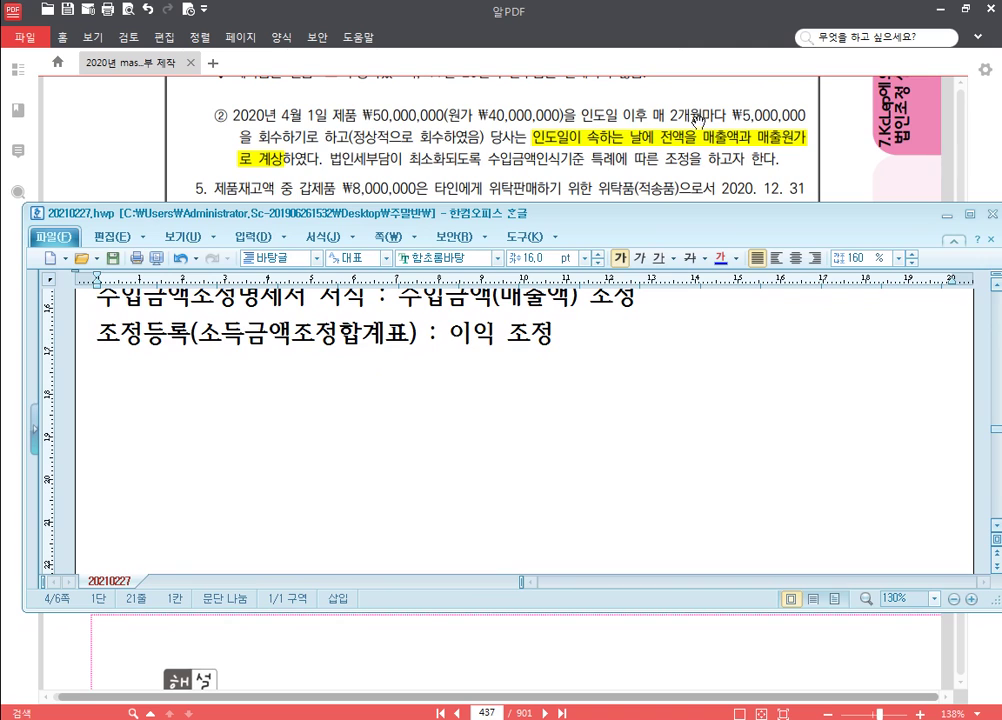
Add the line "2020년 6/1 8/1 10/1 12/1 : 회수기일 4회" below the 조정등록 line in the notes
{"action": "left_click", "coordinate": [221, 423]}
{"action": "type", "text": "2020녀"}
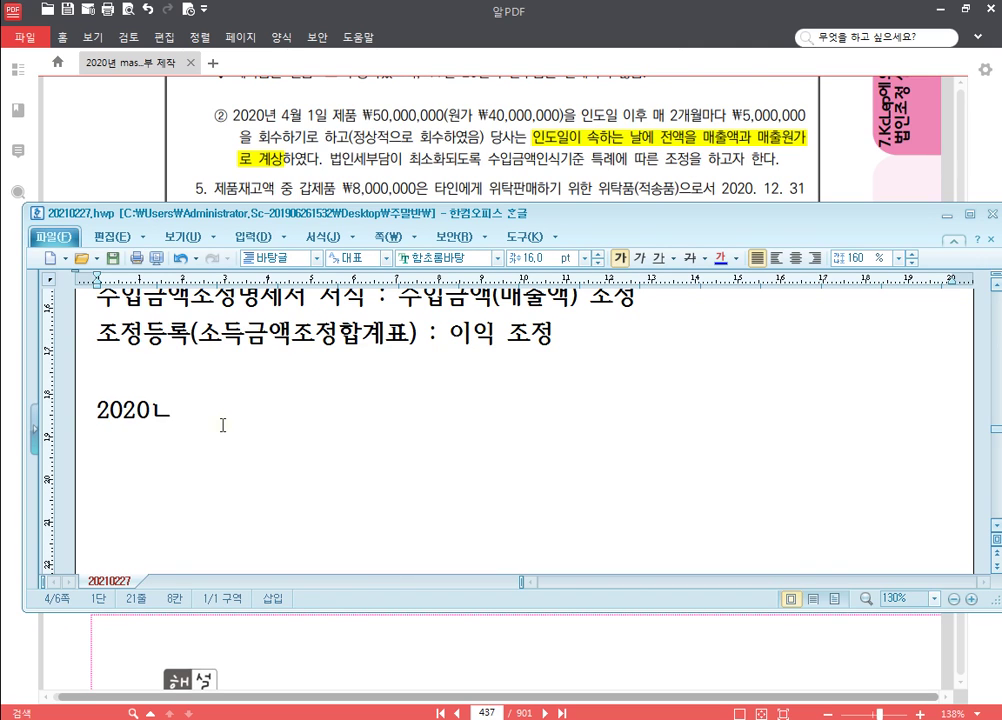
{"action": "type", "text": "ㄴ "}
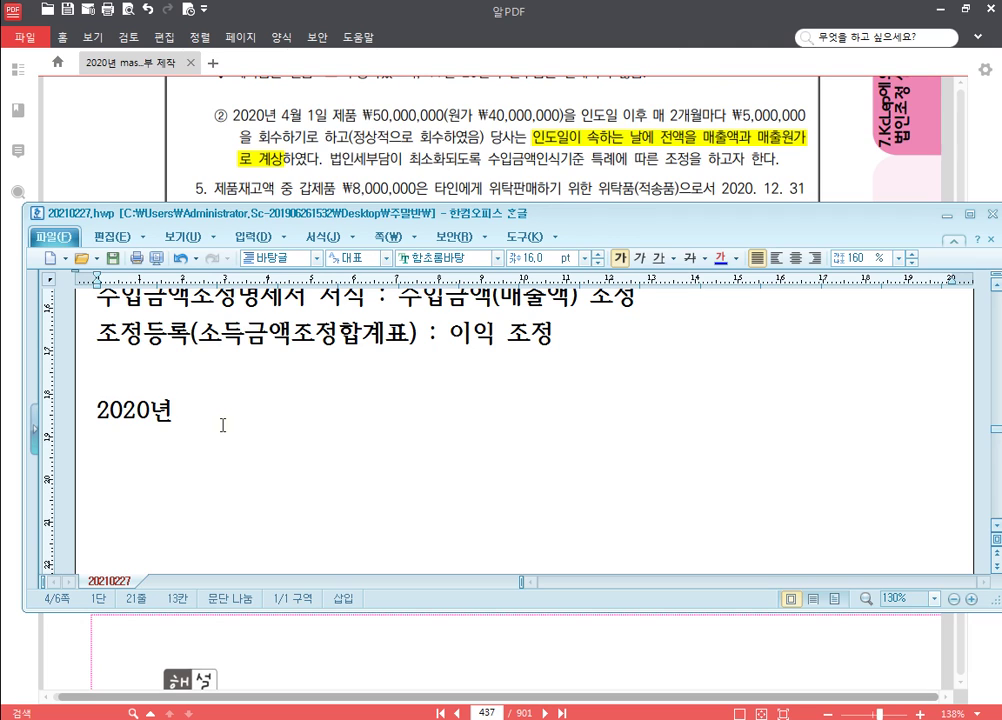
{"action": "type", "text": "6/1 8/1 1"}
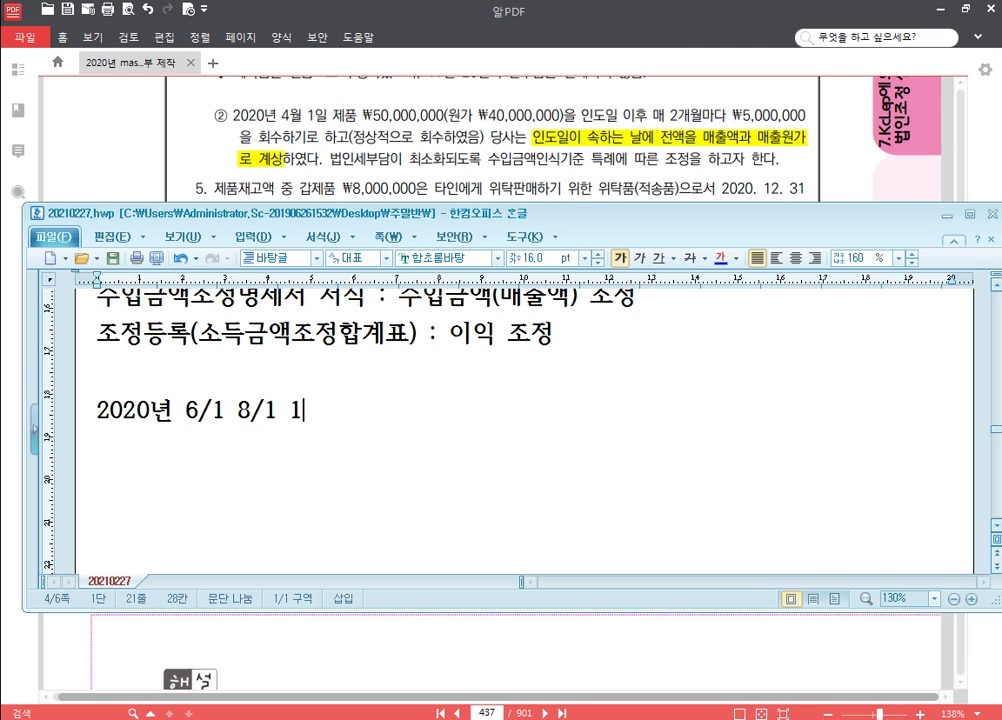
{"action": "type", "text": "0/1 12/1"}
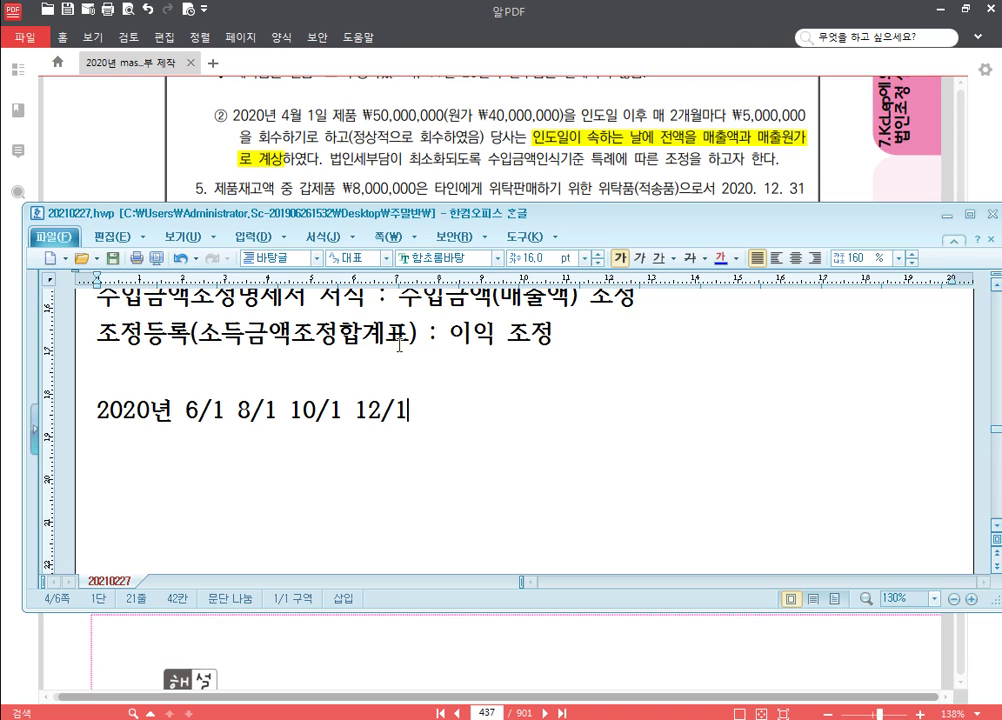
{"action": "type", "text": ": ghl"}
{"action": "key", "text": "BackSpace"}
{"action": "key", "text": "BackSpace"}
{"action": "key", "text": "BackSpace"}
{"action": "type", "text": "회"}
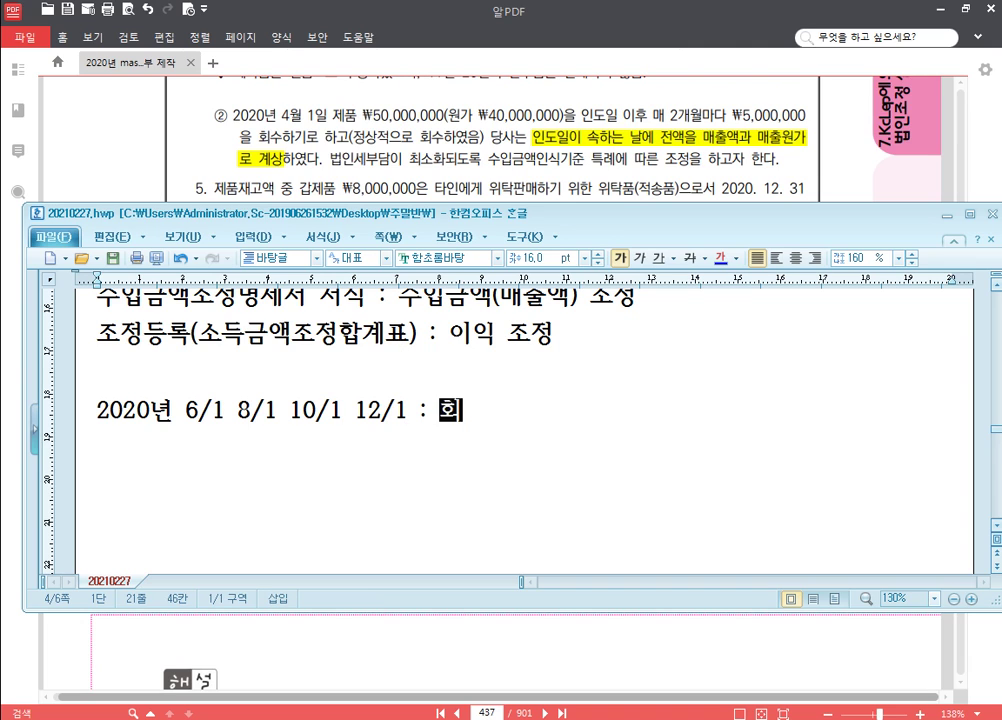
{"action": "type", "text": "수기일"}
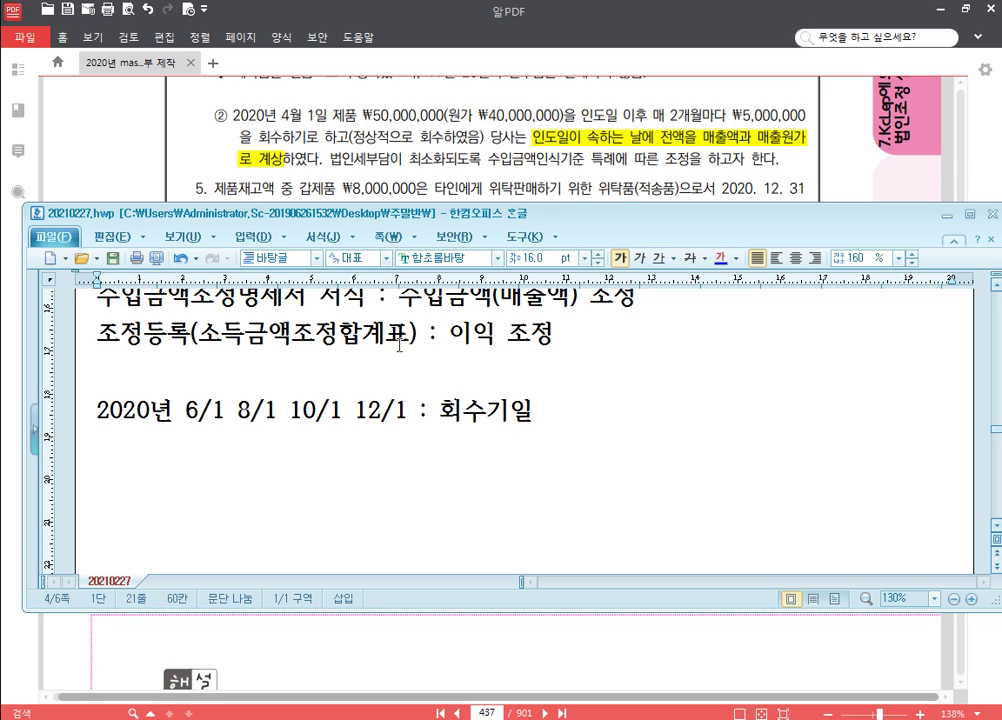
{"action": "type", "text": " 4회"}
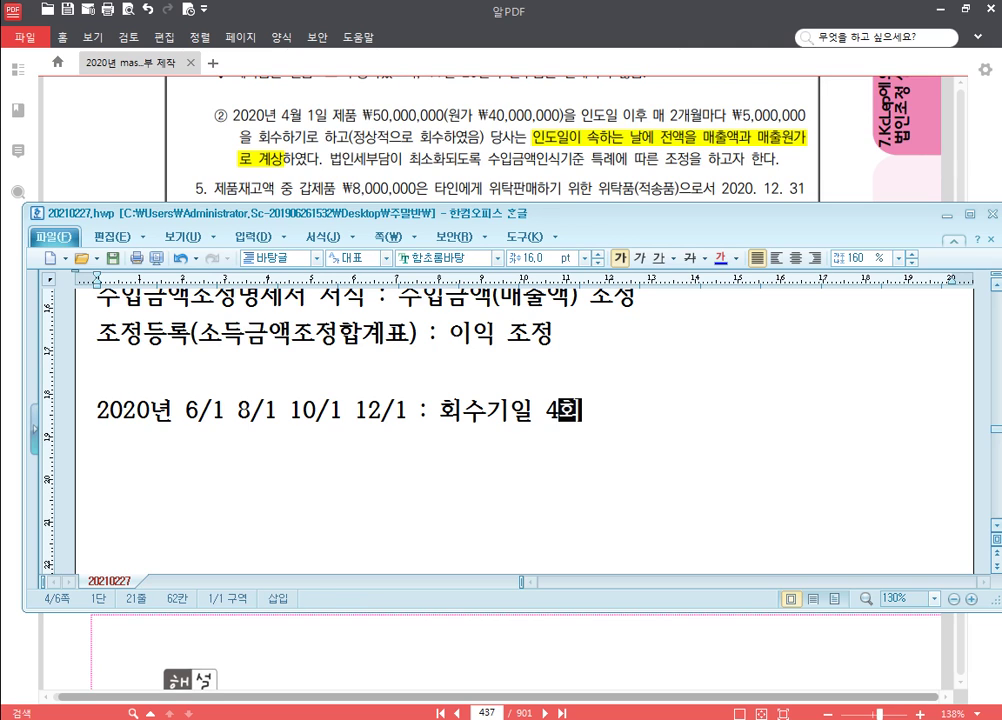
{"action": "key", "text": "Return"}
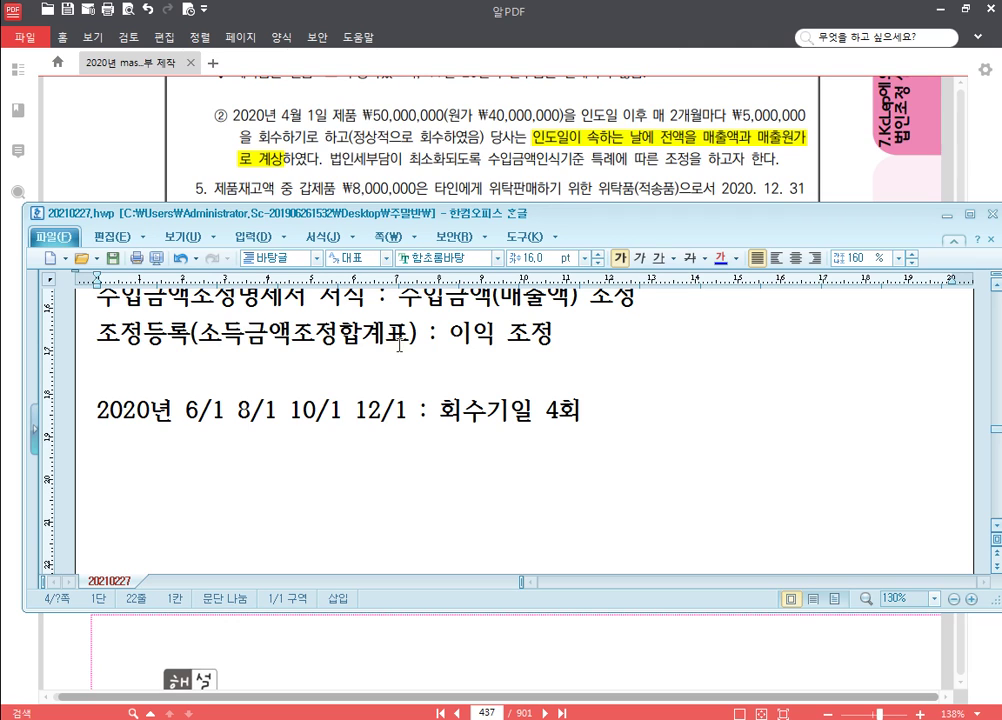
Write the line "수입금액 : 5,000,000 X 4 = 20,000,000" under the 회수기일 line
{"action": "type", "text": "수익"}
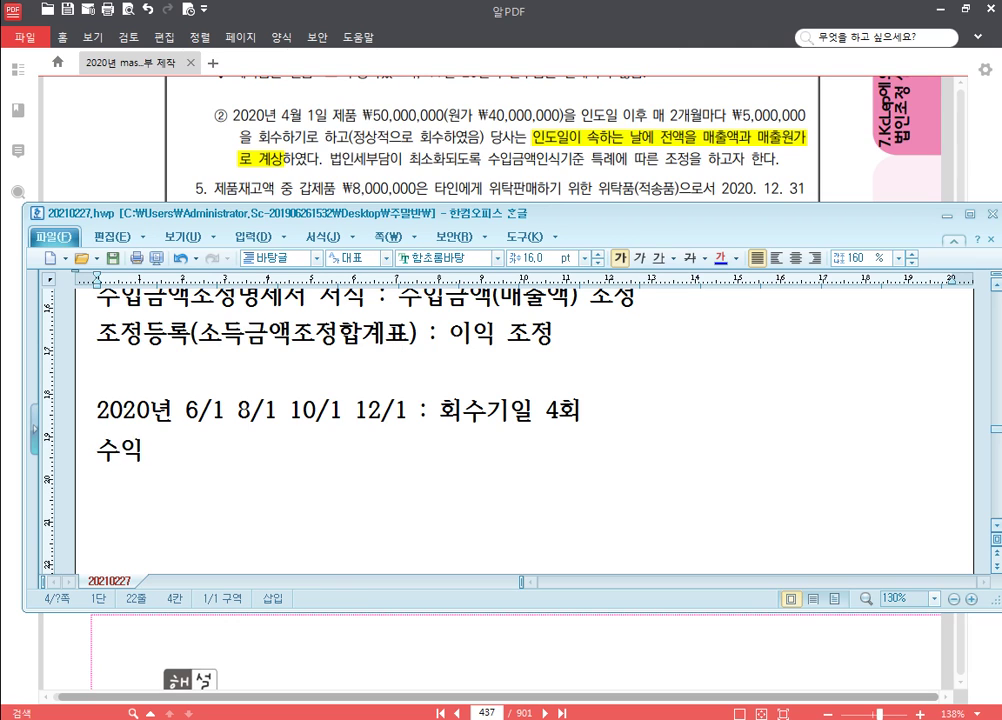
{"action": "type", "text": "인식"}
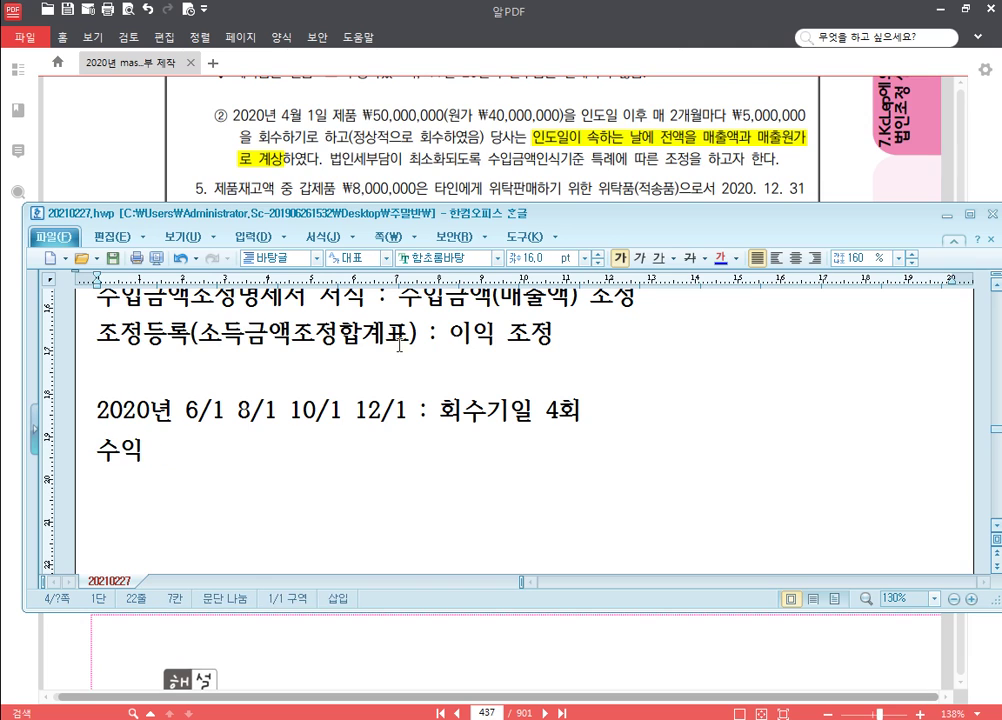
{"action": "key", "text": "BackSpace"}
{"action": "type", "text": "입금액 :"}
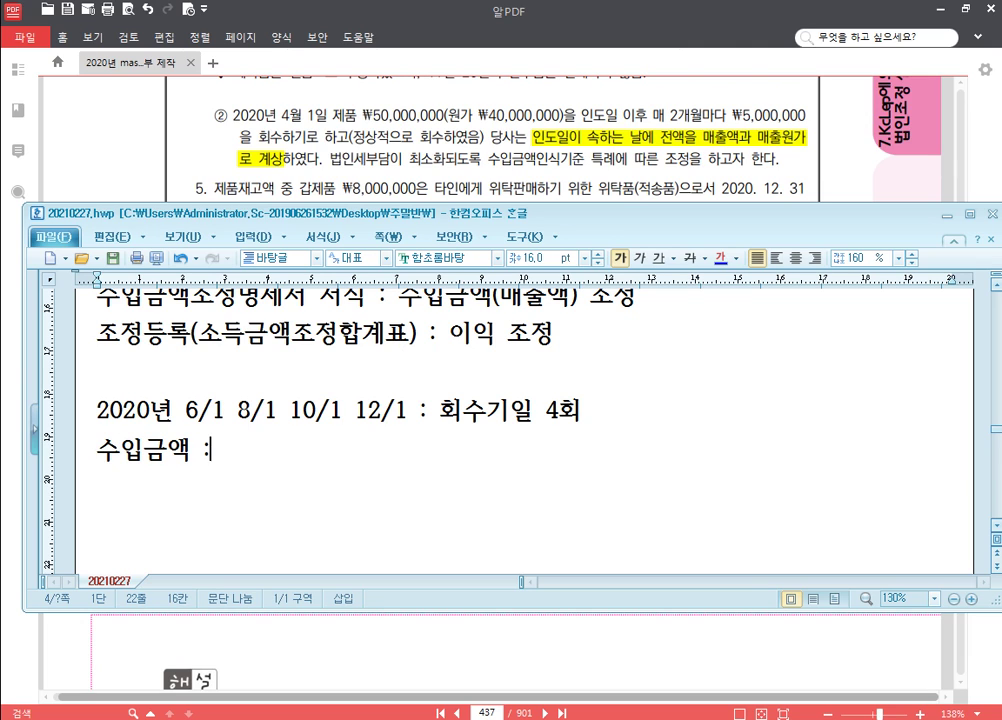
{"action": "type", "text": " 5,000,000"}
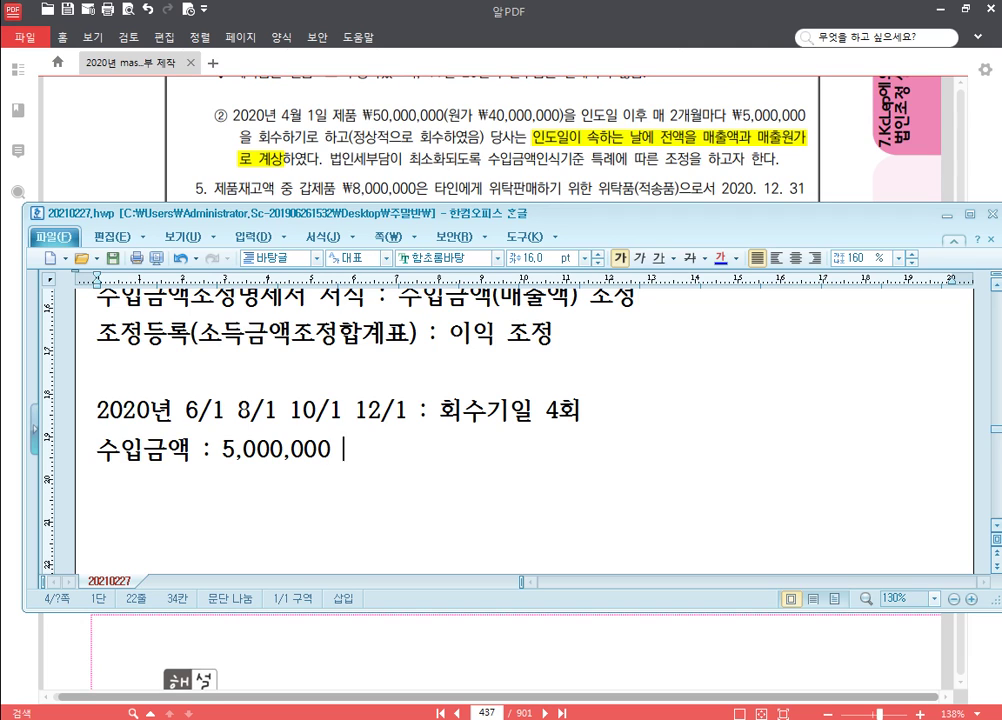
{"action": "type", "text": " X 4 = 20,000,00"}
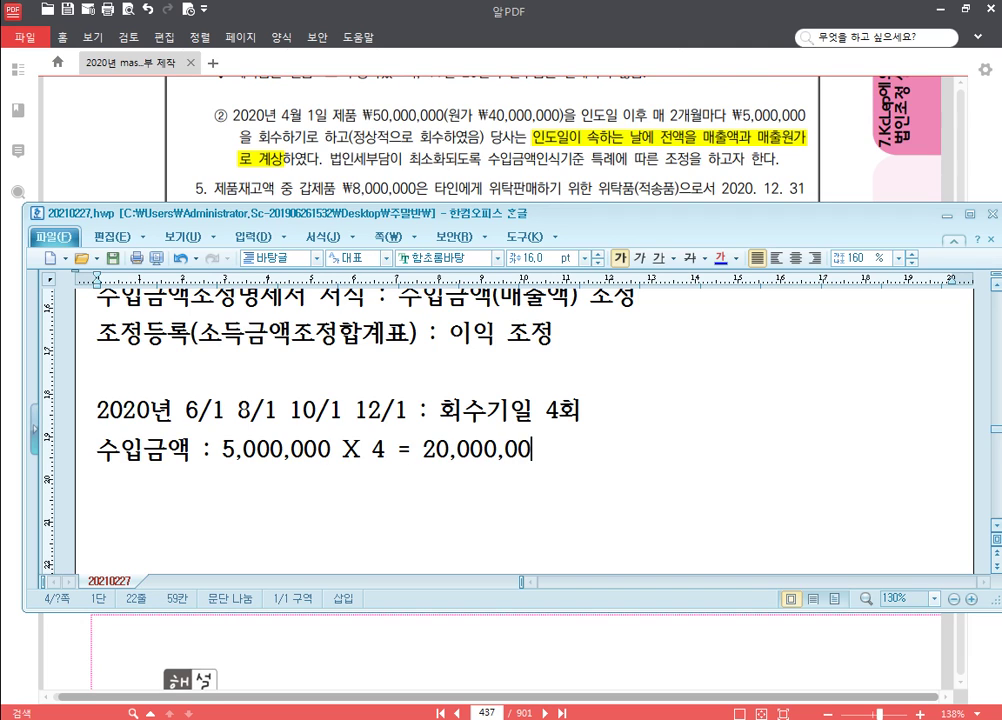
{"action": "type", "text": "00"}
{"action": "key", "text": "BackSpace"}
Switch to 수입금액조정명세서 and add a row with 항목 매출 and 과목 제품매출 to the 중소기업 등 수입금액 인식기준 적용특례 table
{"action": "key", "text": "alt+Tab"}
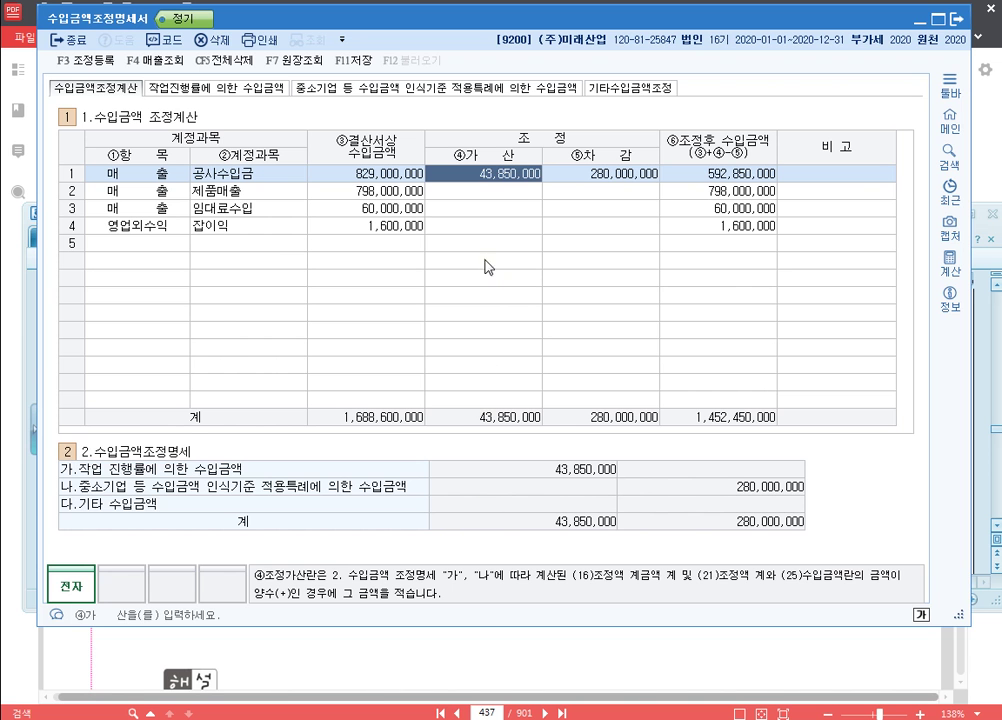
{"action": "left_click", "coordinate": [440, 90]}
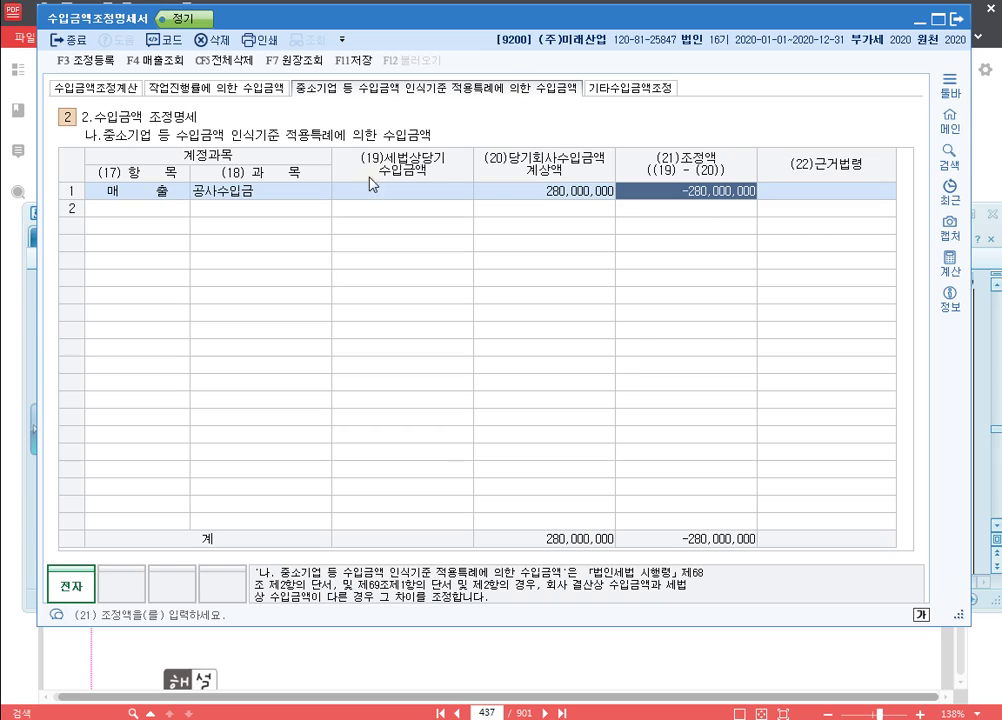
{"action": "left_click", "coordinate": [170, 209]}
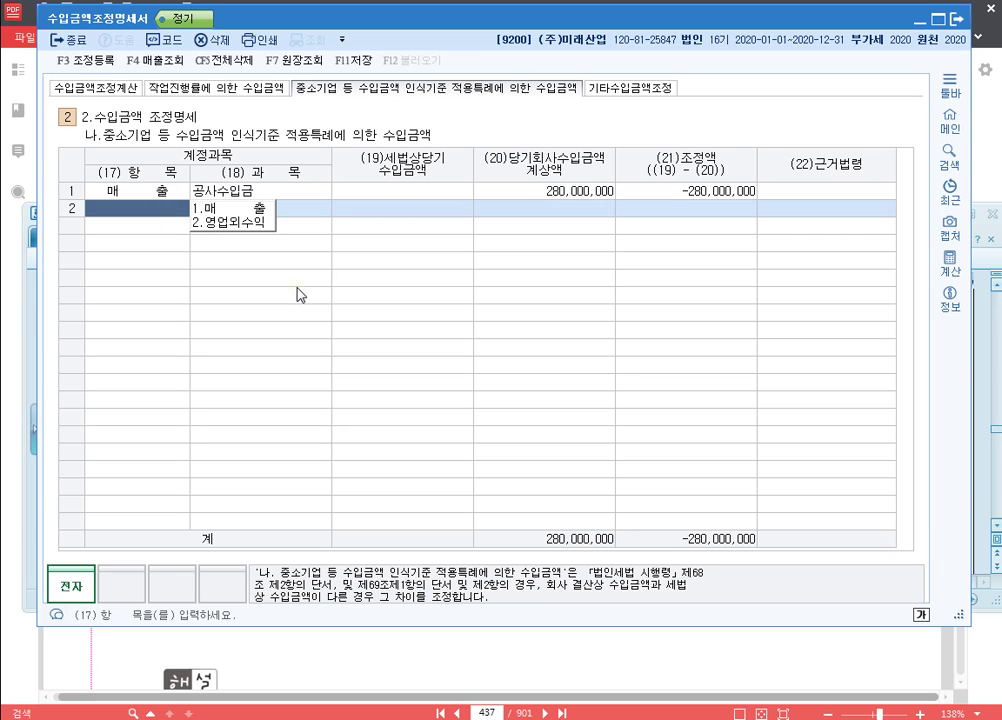
{"action": "type", "text": "1"}
{"action": "key", "text": "Return"}
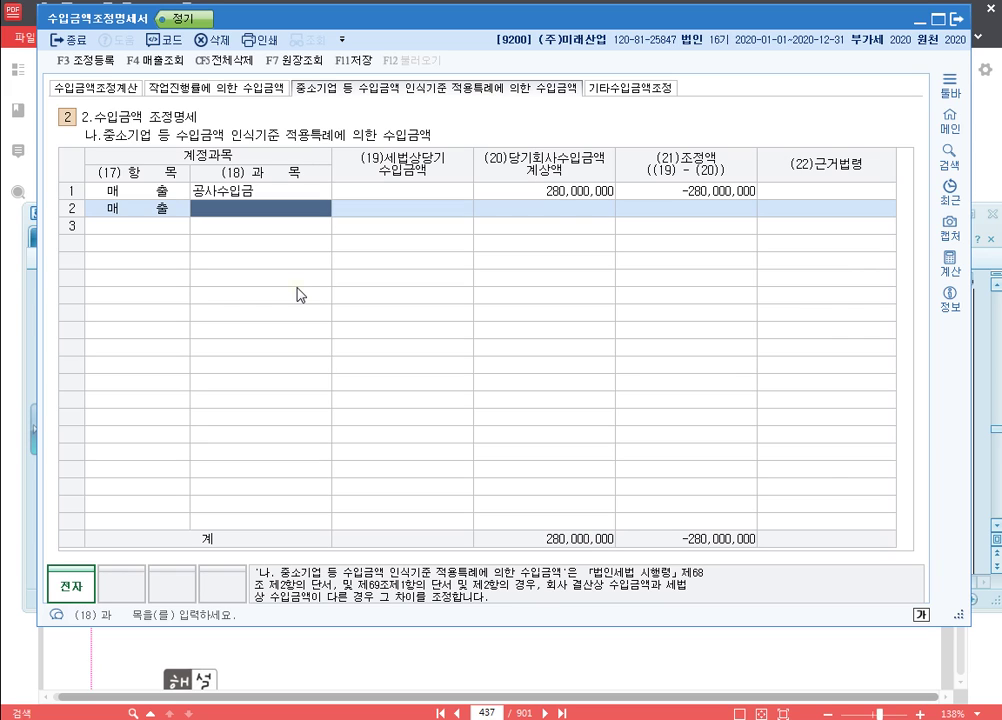
{"action": "type", "text": "제품매출"}
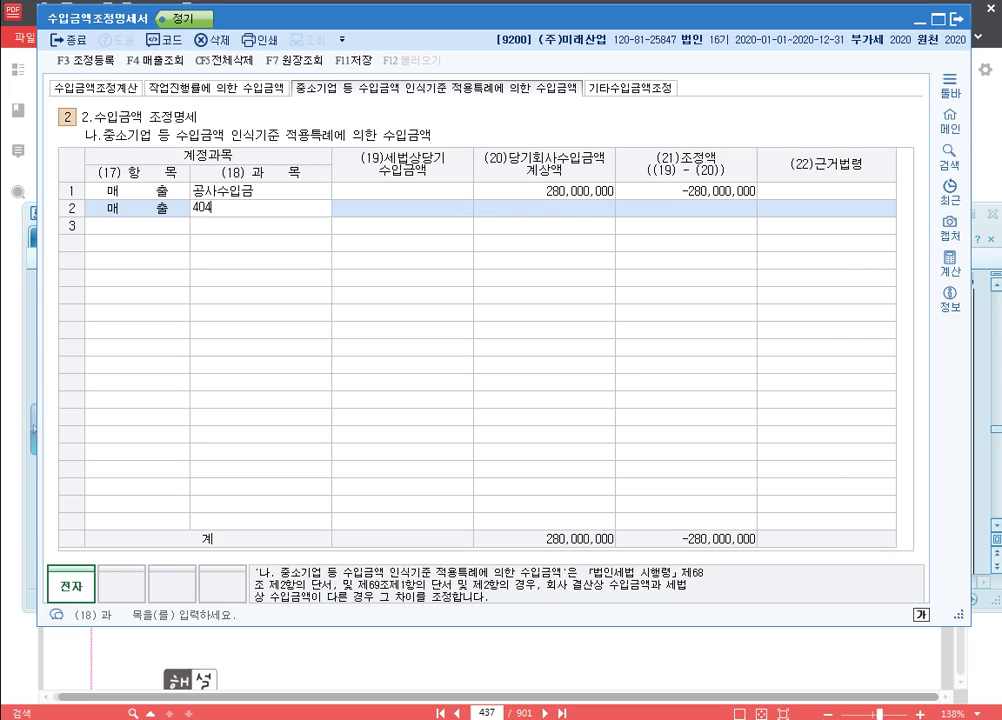
{"action": "key", "text": "Return"}
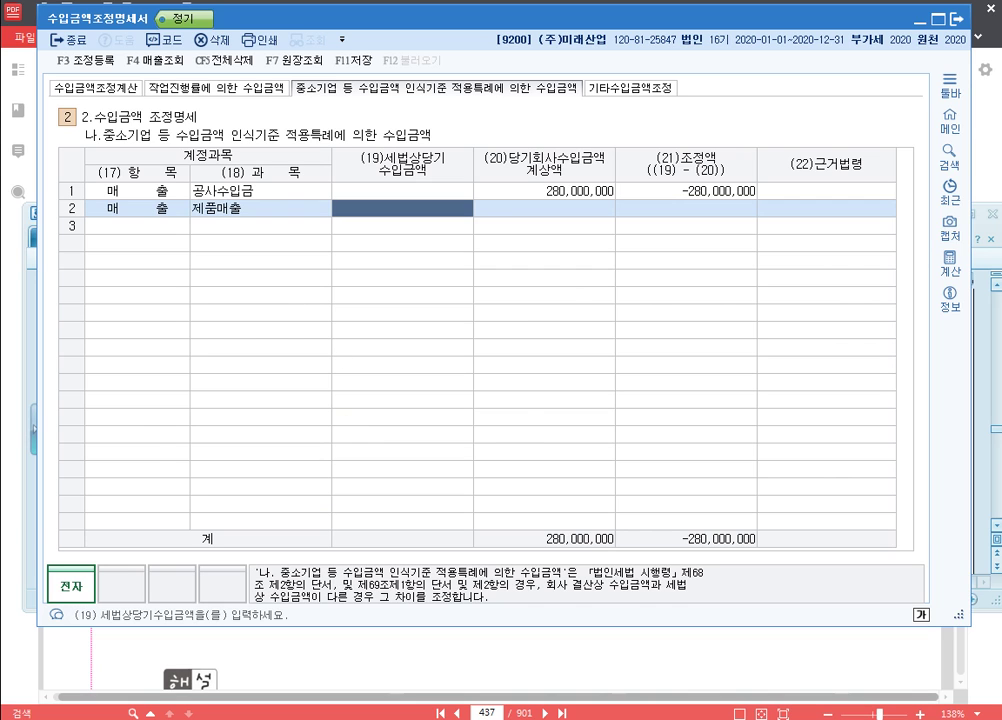
Check the calculation in the 한글 notes and enter 20,000,000 as the 제품매출 row's 세법상당기수입금액
{"action": "key", "text": "alt+Tab"}
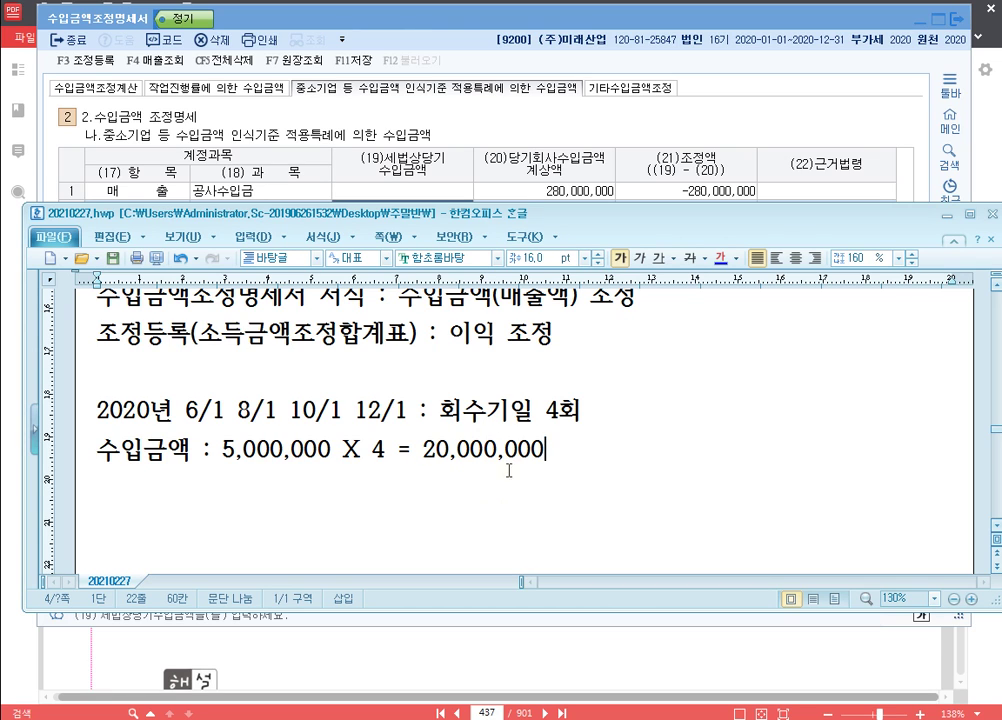
{"action": "left_click", "coordinate": [452, 128]}
{"action": "type", "text": "20000000"}
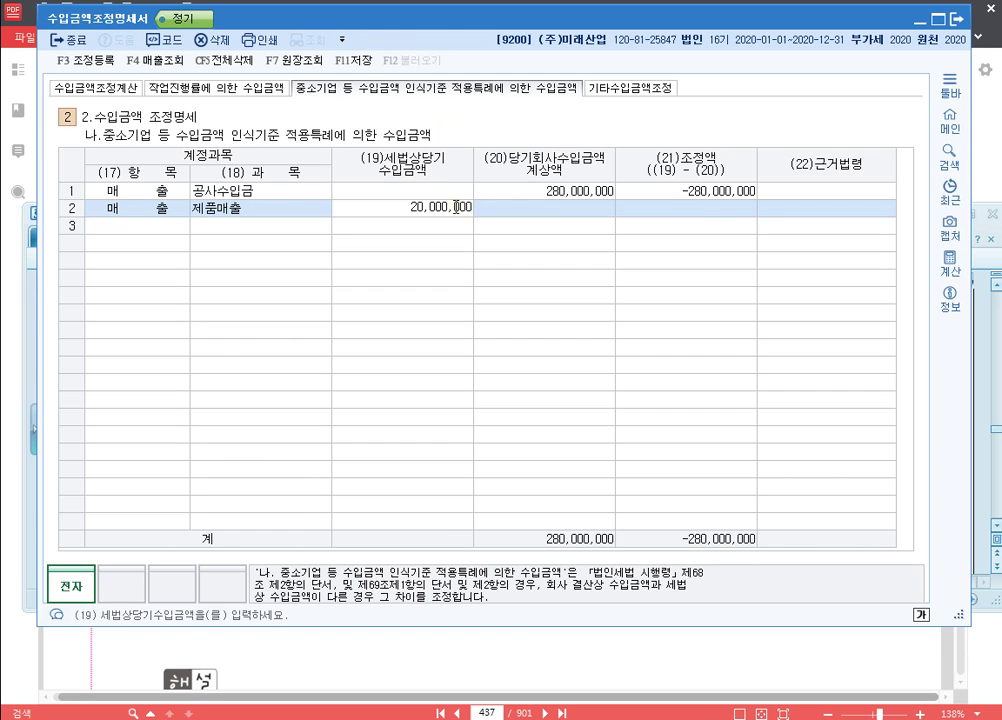
{"action": "key", "text": "Return"}
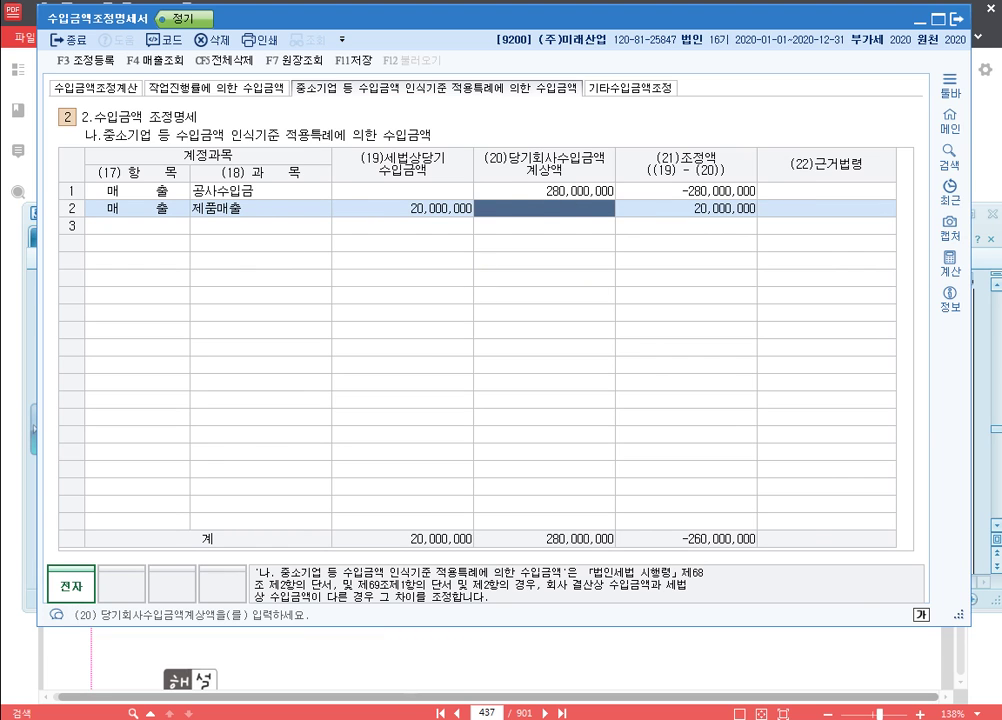
Switch to the textbook in 알PDF and highlight "₩50,000,000(원가 ₩40,000,000)" in 할부판매 case ②
{"action": "left_click", "coordinate": [464, 632]}
{"action": "scroll", "coordinate": [475, 212], "scroll_direction": "up", "scroll_amount": 3}
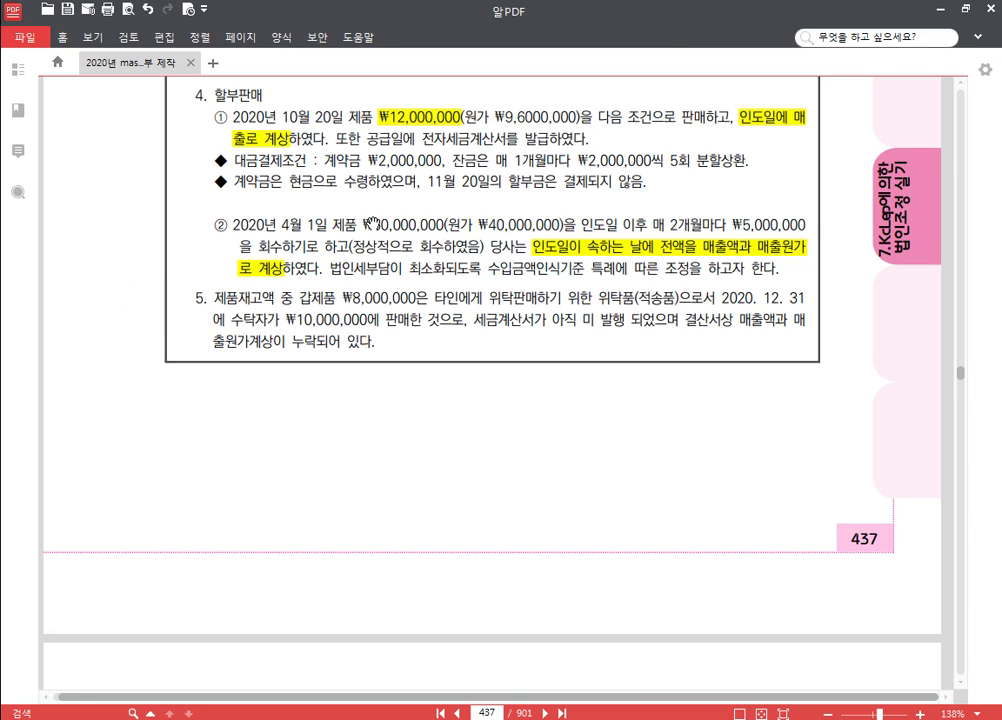
{"action": "left_click_drag", "start_coordinate": [362, 225], "coordinate": [562, 222]}
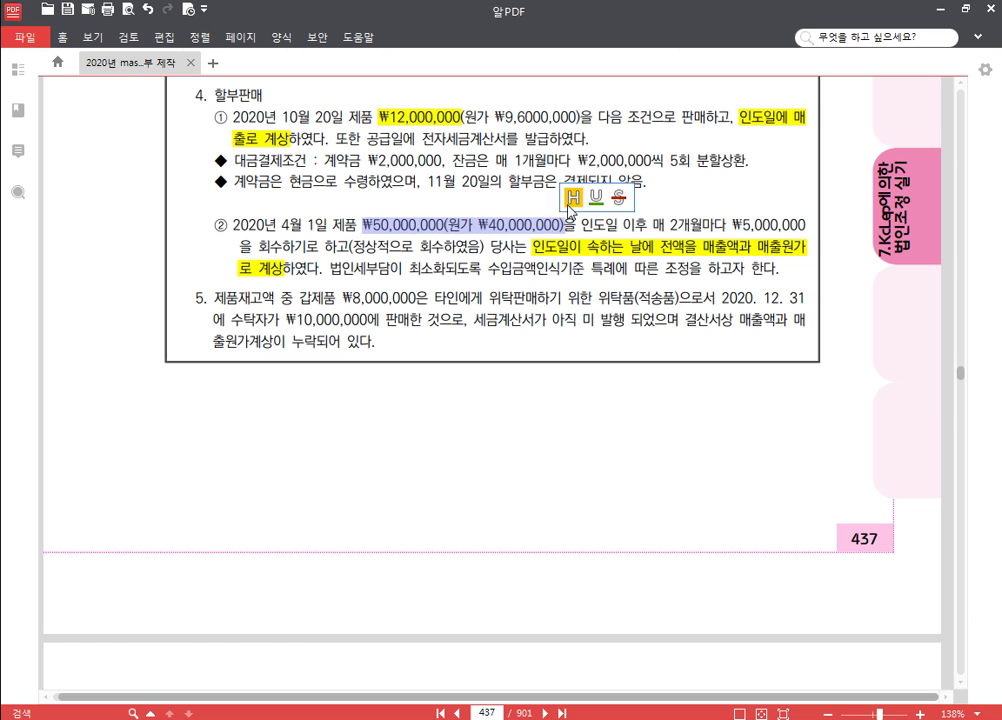
{"action": "left_click", "coordinate": [570, 196]}
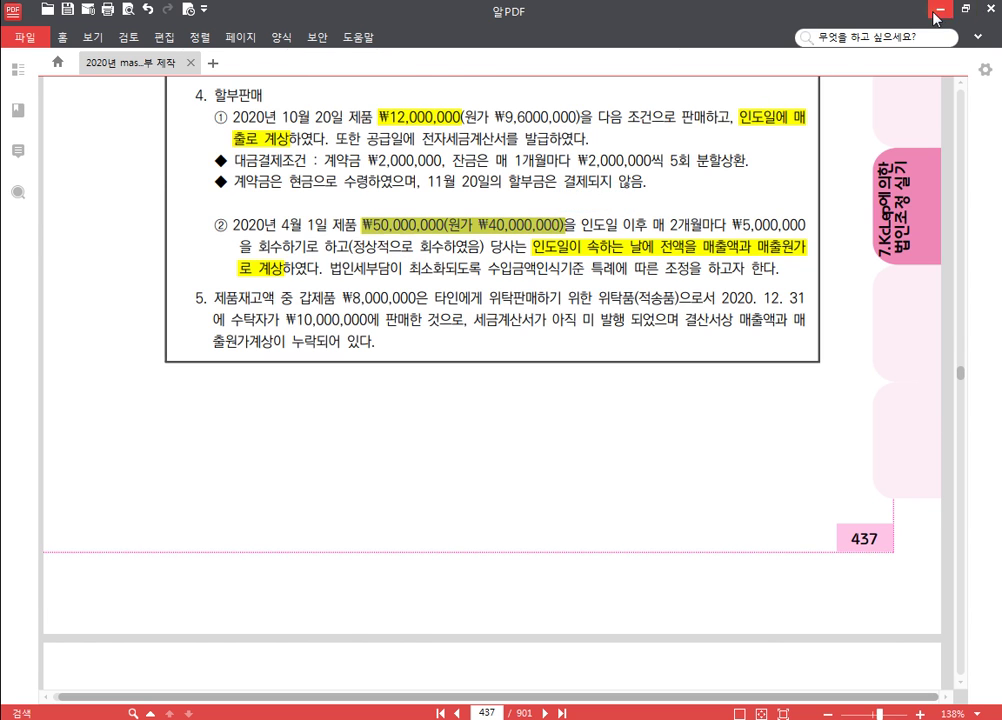
Return to 수입금액조정명세서 and enter 50,000,000 as the 제품매출 row's 당기회사수입금액계상액
{"action": "left_click", "coordinate": [941, 9]}
{"action": "type", "text": "50000000"}
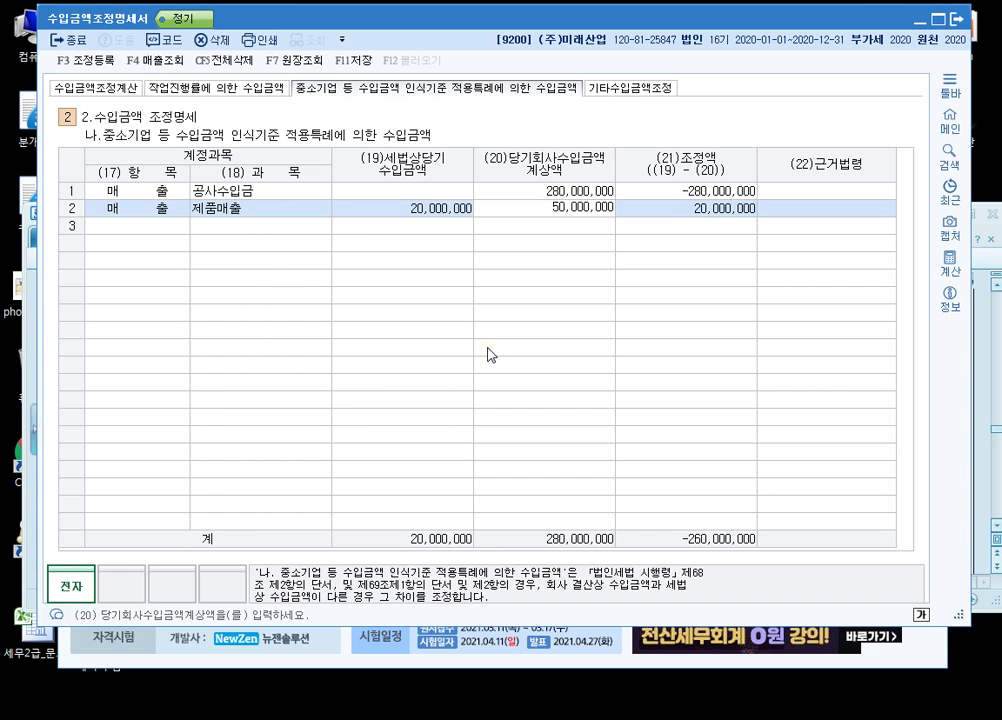
{"action": "key", "text": "Return"}
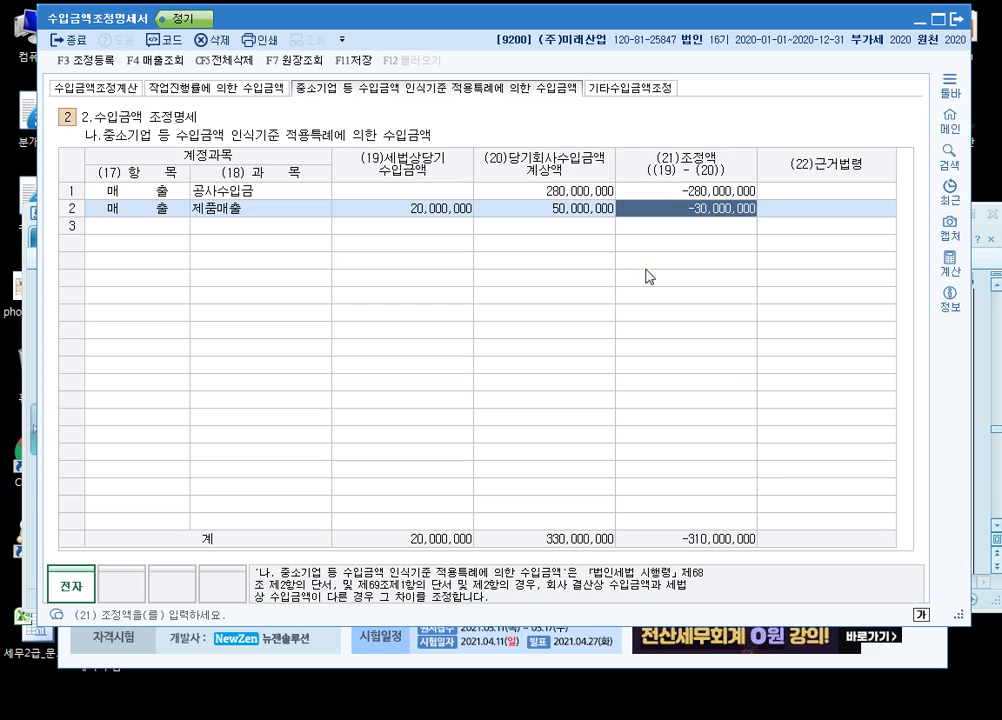
Compare the 제품매출 차감 amount in 수입금액조정계산 with its 조정액 in the 중소기업 특례 table
{"action": "left_click", "coordinate": [257, 214]}
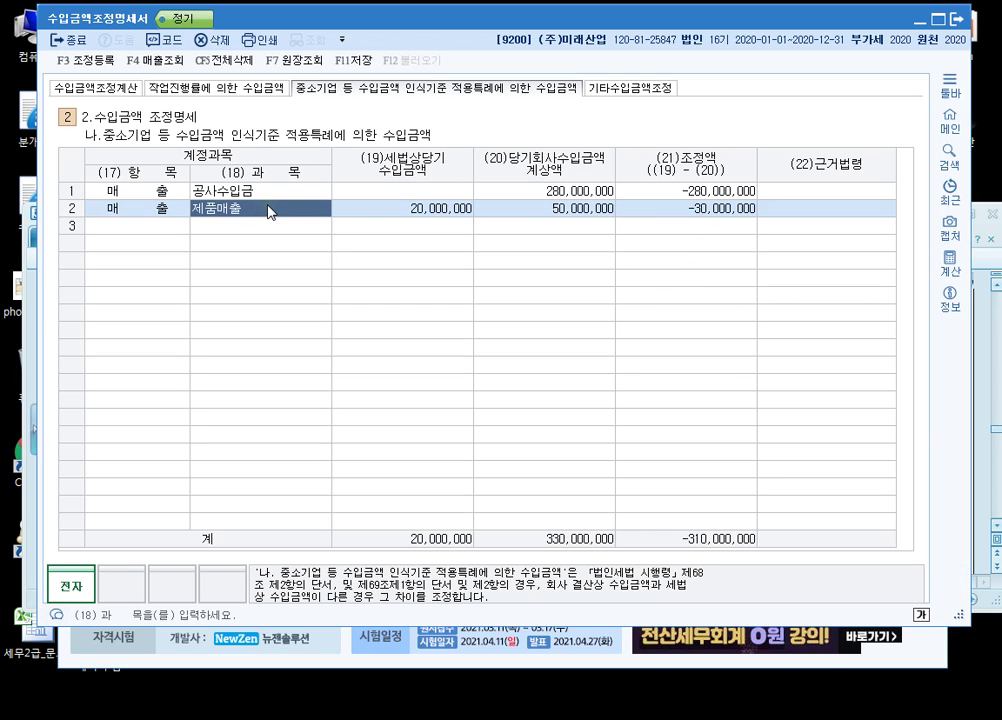
{"action": "left_click", "coordinate": [111, 88]}
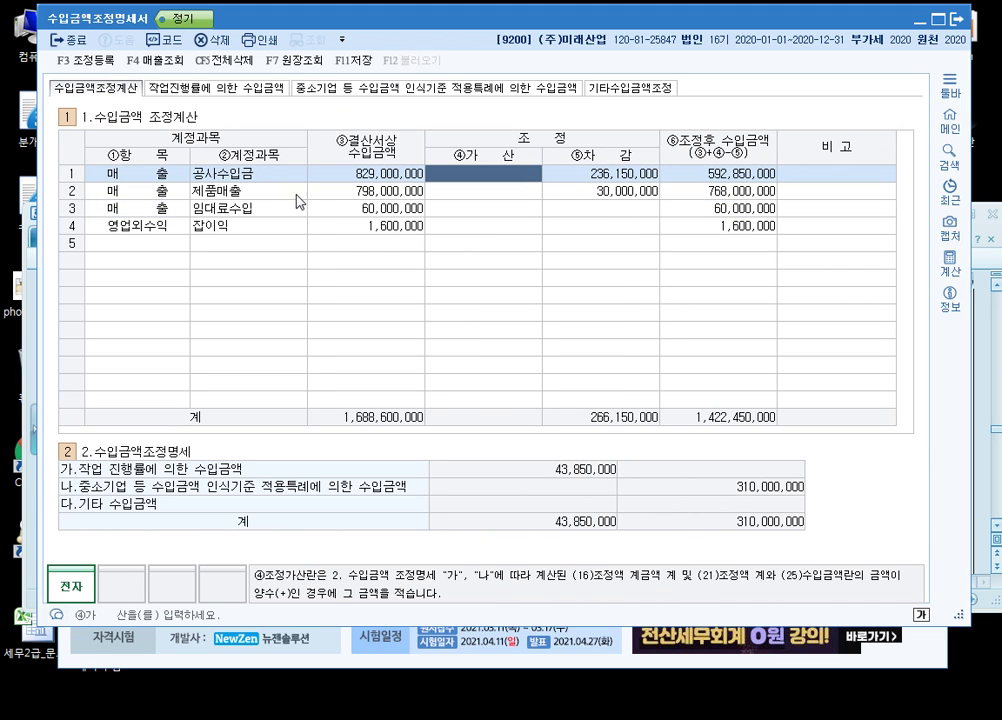
{"action": "left_click", "coordinate": [245, 195]}
{"action": "left_click", "coordinate": [634, 193]}
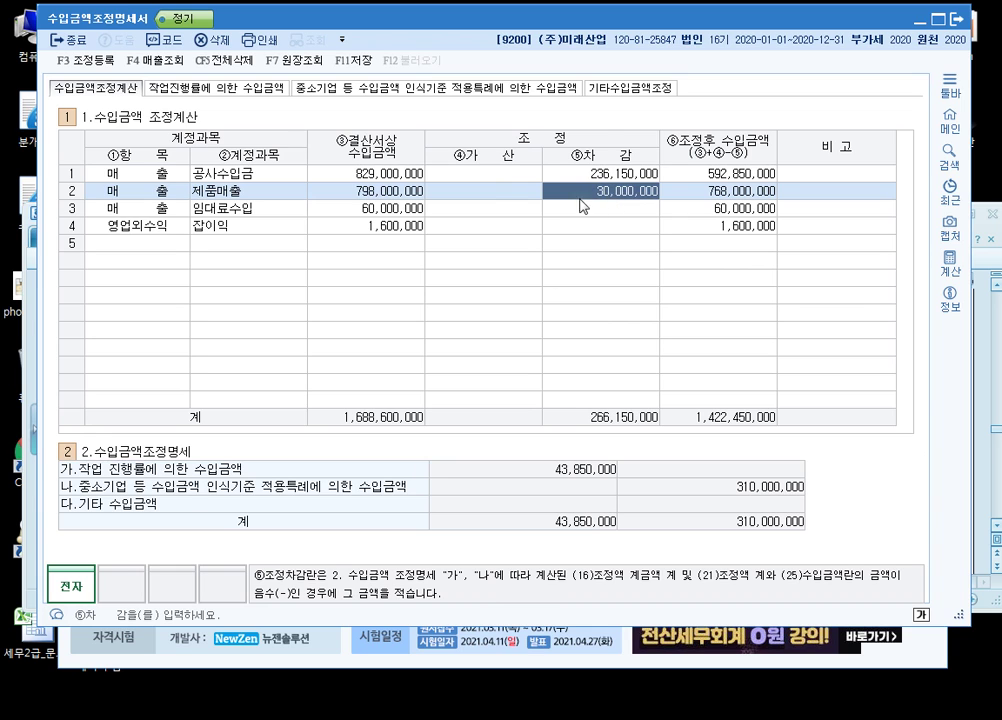
{"action": "left_click", "coordinate": [470, 90]}
{"action": "left_click", "coordinate": [695, 212]}
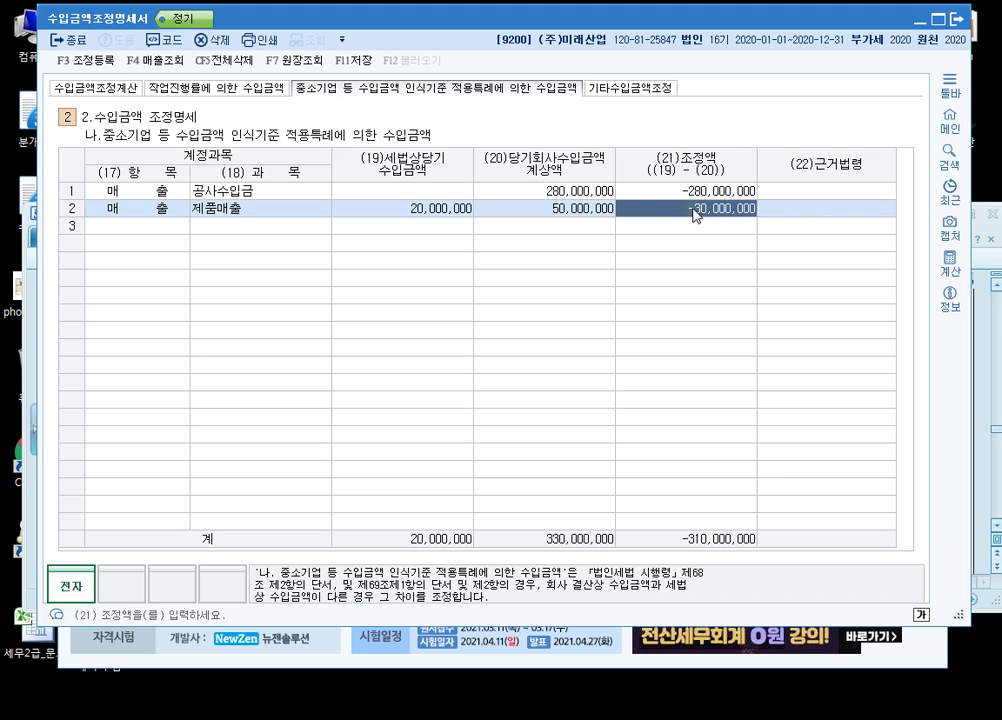
Recheck 할부판매 case ② in the textbook, and register 장기할부매출(특례) for 30,000,000 as 유보발생 under 손금산입 및 익금불산입 in 조정 등록
{"action": "key", "text": "alt+Tab"}
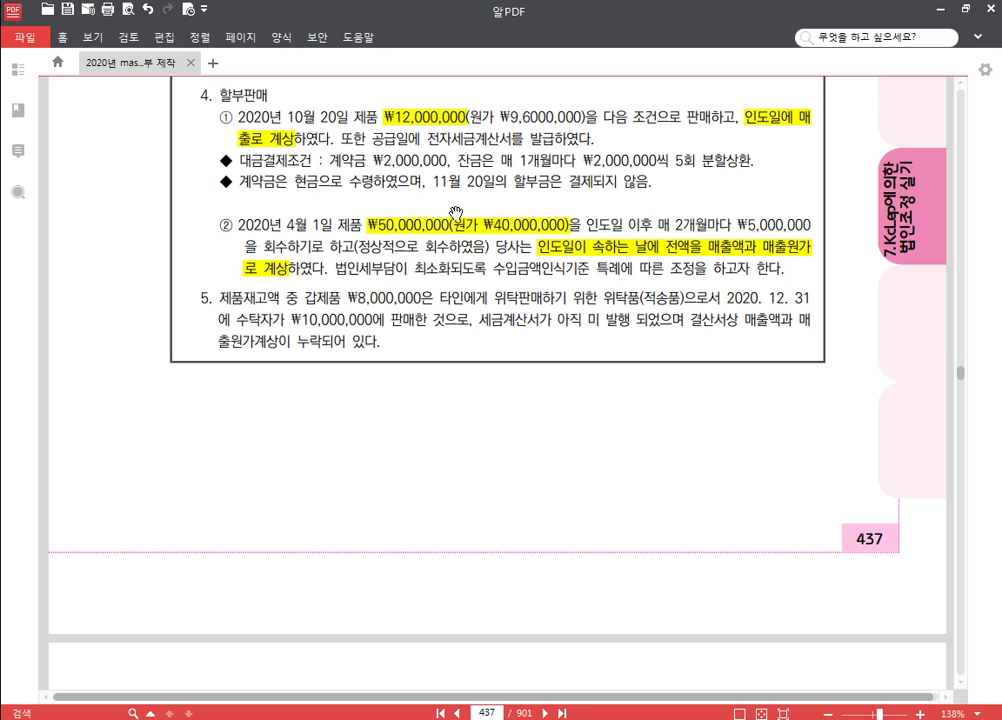
{"action": "left_click", "coordinate": [462, 719]}
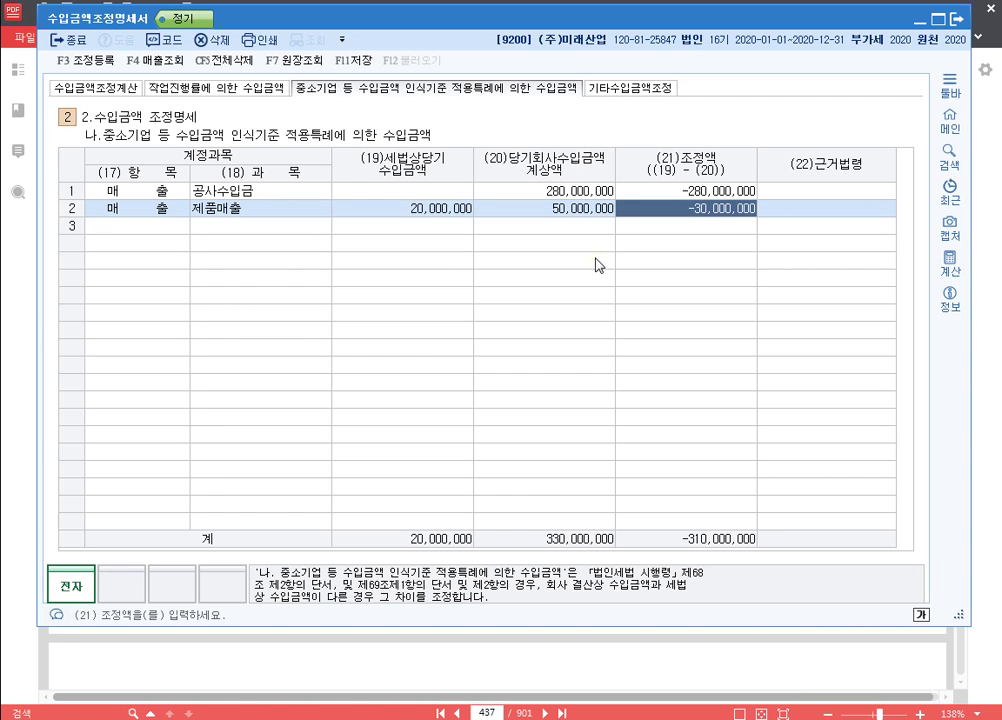
{"action": "left_click", "coordinate": [100, 62]}
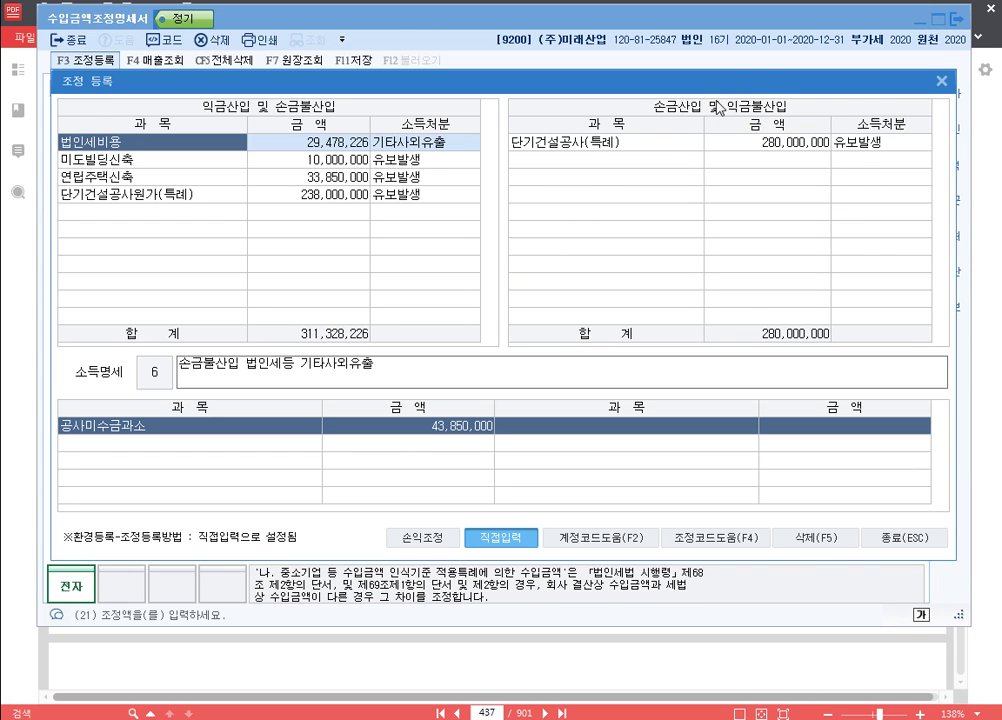
{"action": "left_click", "coordinate": [619, 200]}
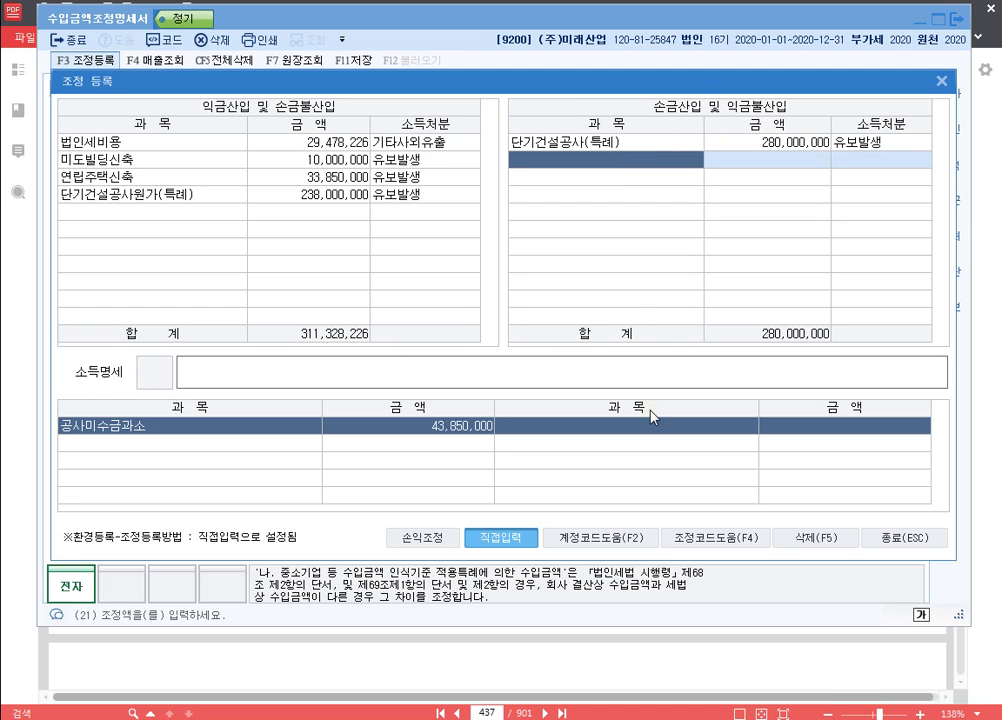
{"action": "type", "text": "장기할"}
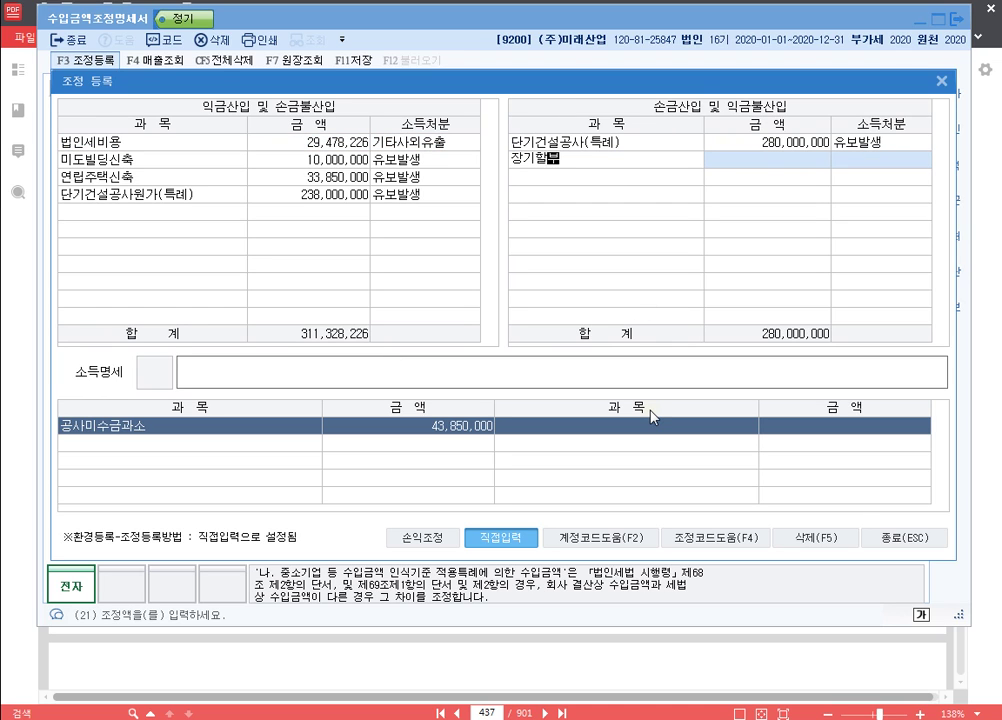
{"action": "type", "text": "부매출(특례"}
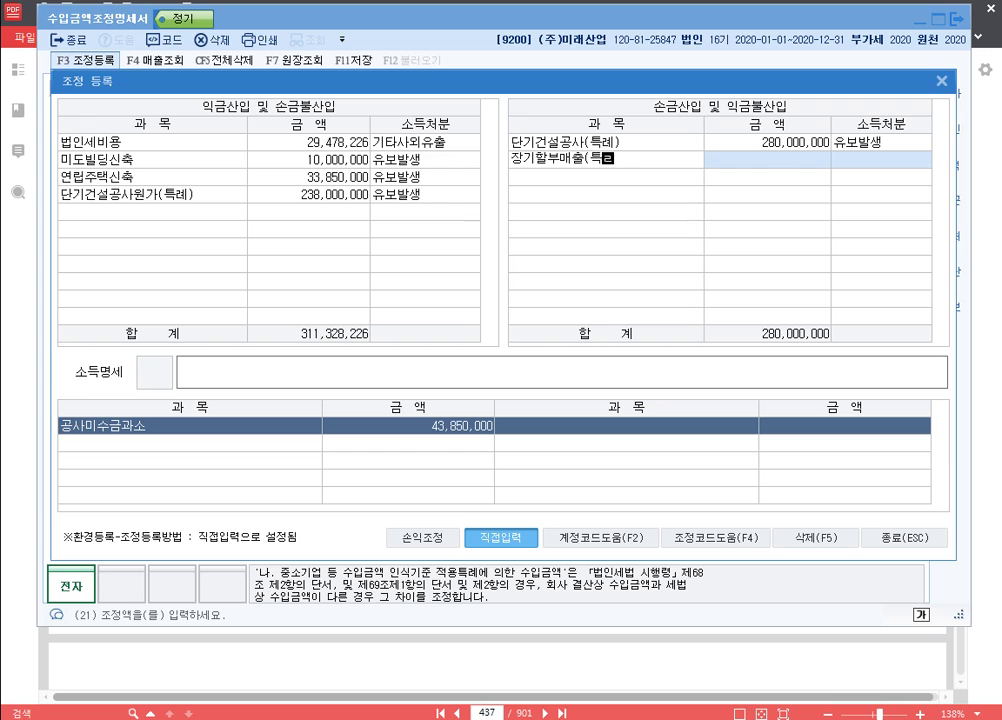
{"action": "type", "text": ")"}
{"action": "key", "text": "Return"}
{"action": "type", "text": "30000000"}
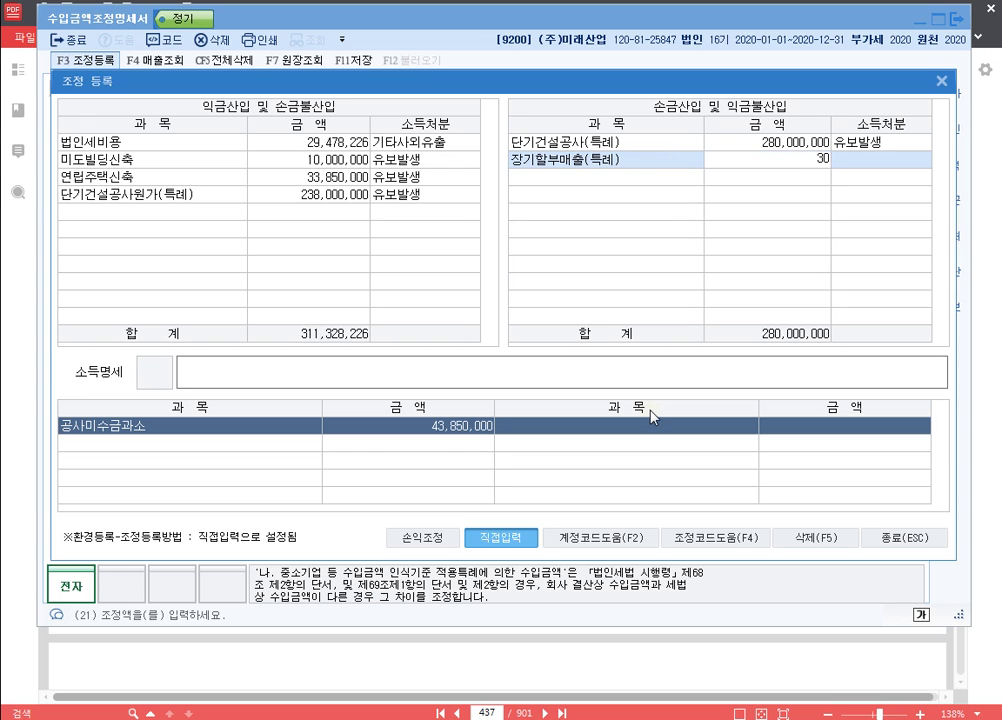
{"action": "key", "text": "Return"}
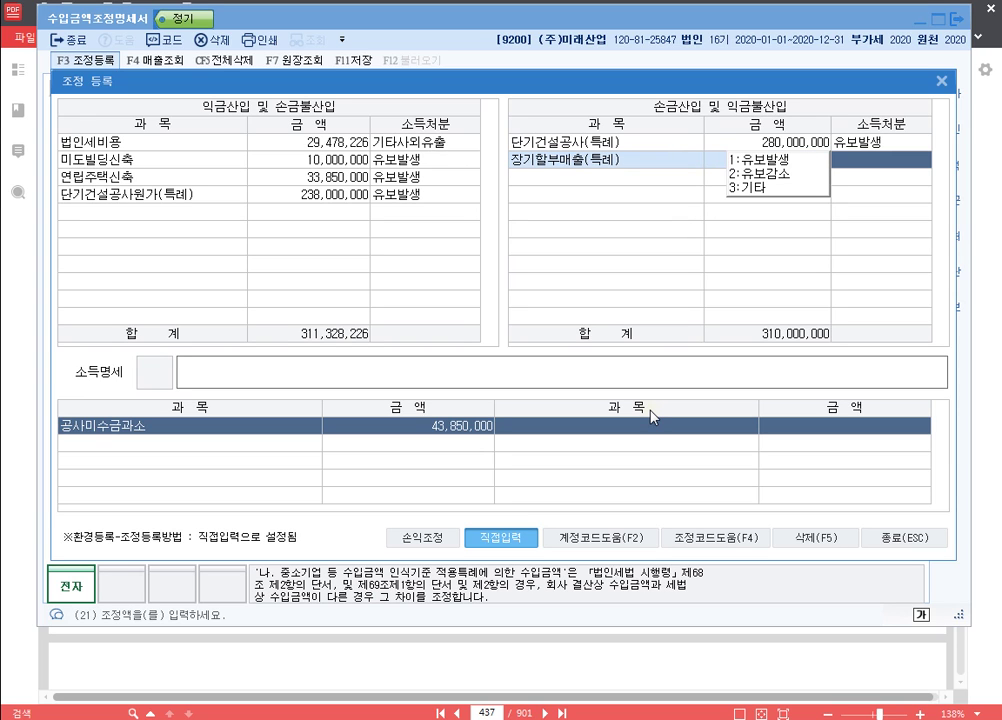
{"action": "key", "text": "Left"}
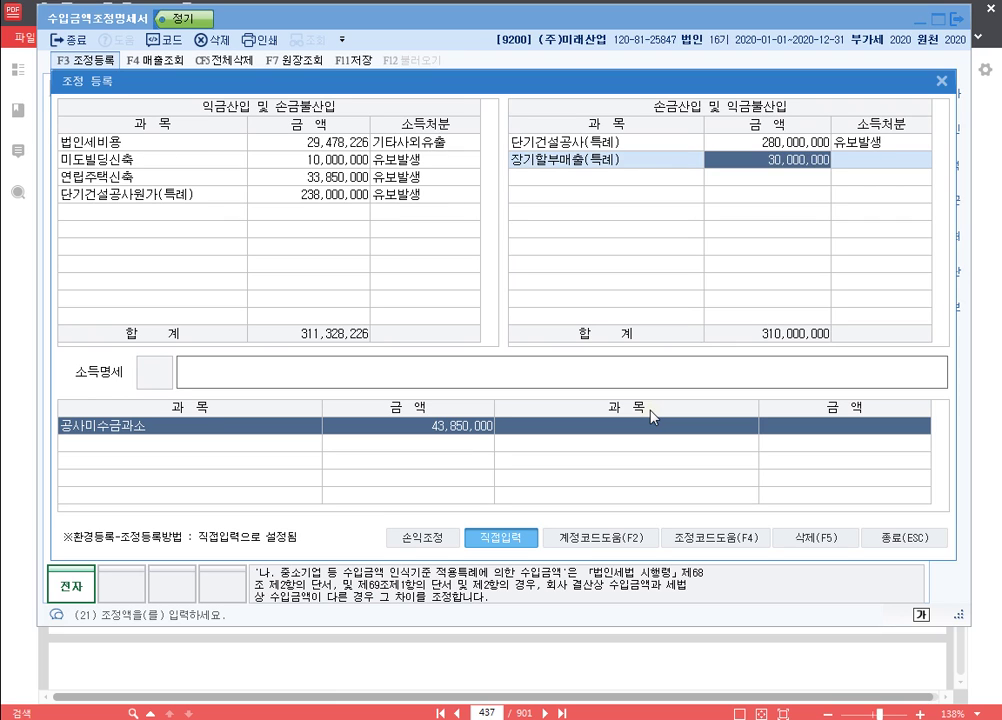
{"action": "key", "text": "Return"}
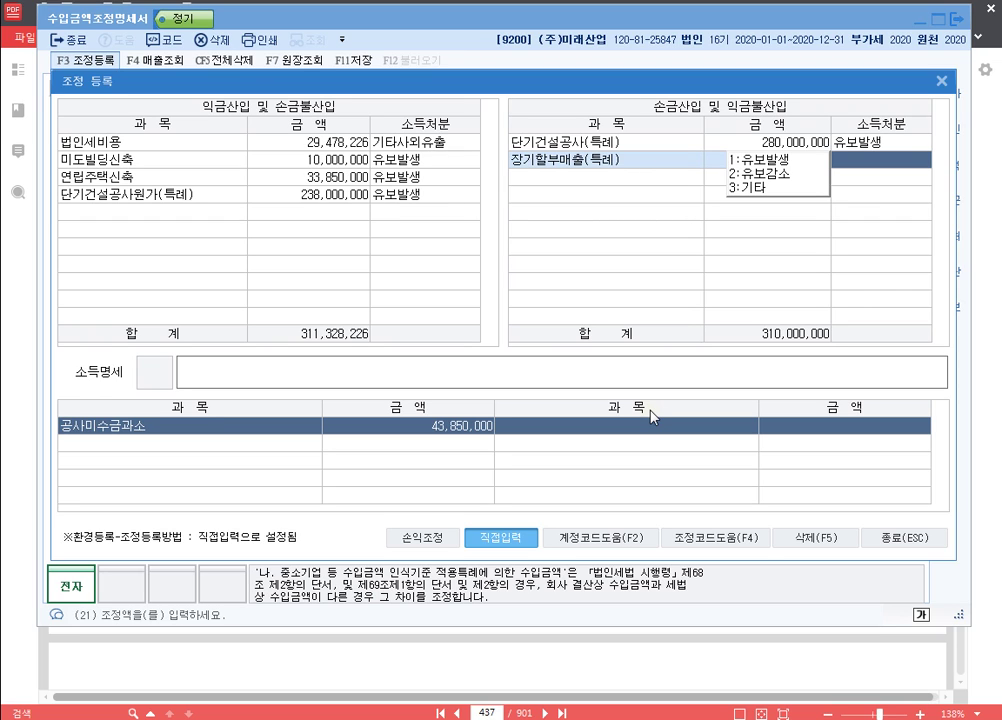
{"action": "key", "text": "1"}
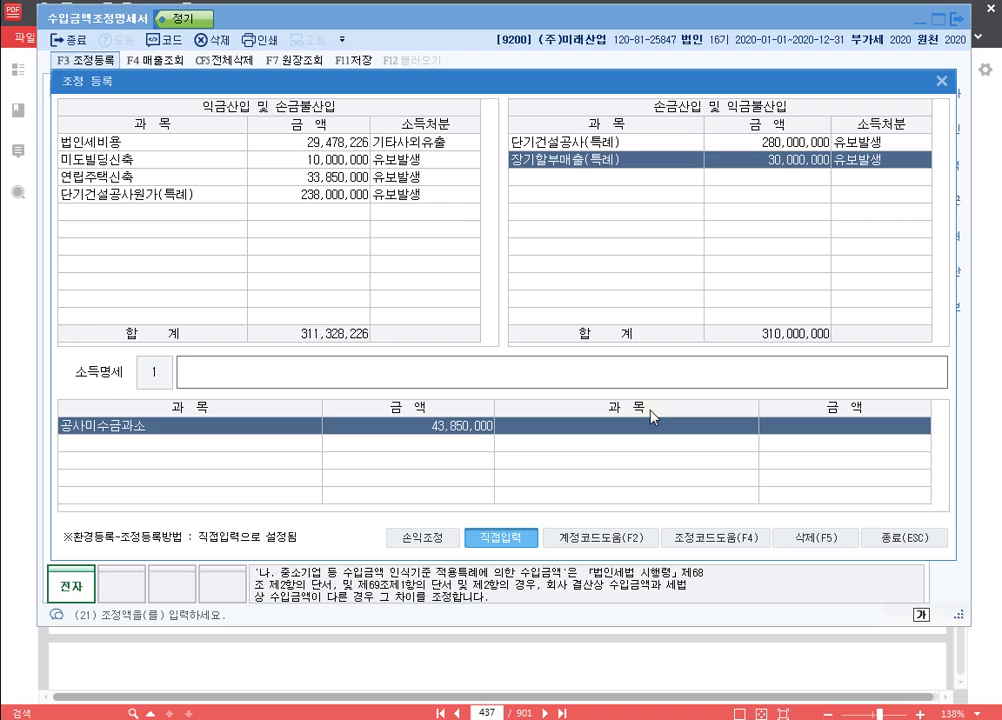
Enter "익금불산입 장기할부매출 유보" as the 소득명세 of the 장기할부매출(특례) adjustment
{"action": "type", "text": "ㅇ금부"}
{"action": "key", "text": "BackSpace"}
{"action": "key", "text": "BackSpace"}
{"action": "key", "text": "BackSpace"}
{"action": "key", "text": "BackSpace"}
{"action": "type", "text": "익금불산입 장기할부매출"}
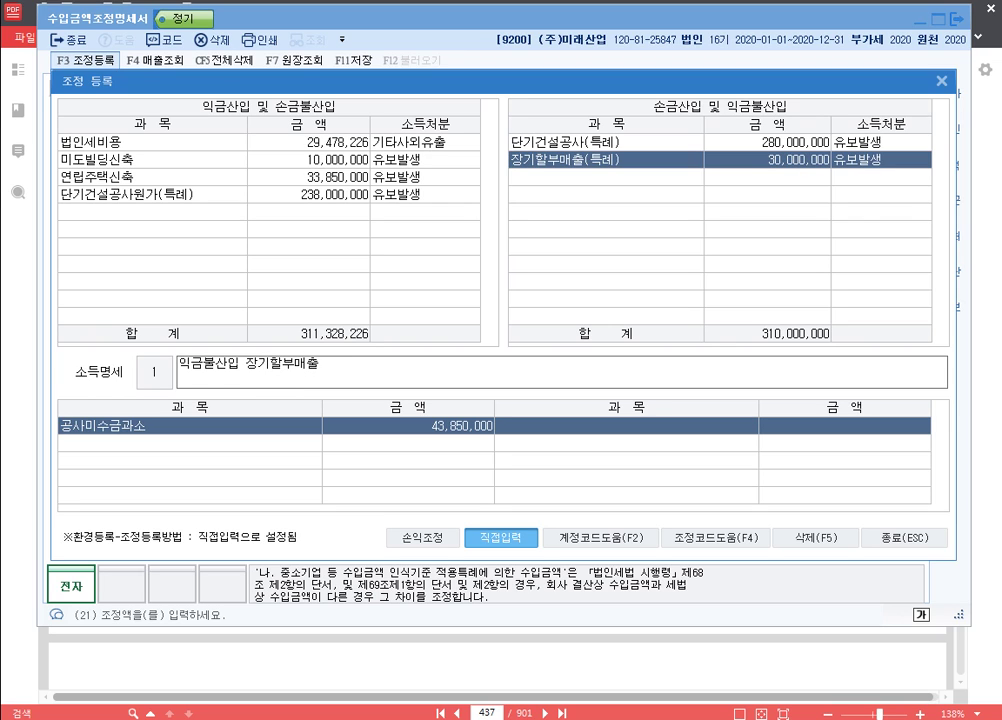
{"action": "type", "text": " 유보"}
{"action": "key", "text": "Return"}
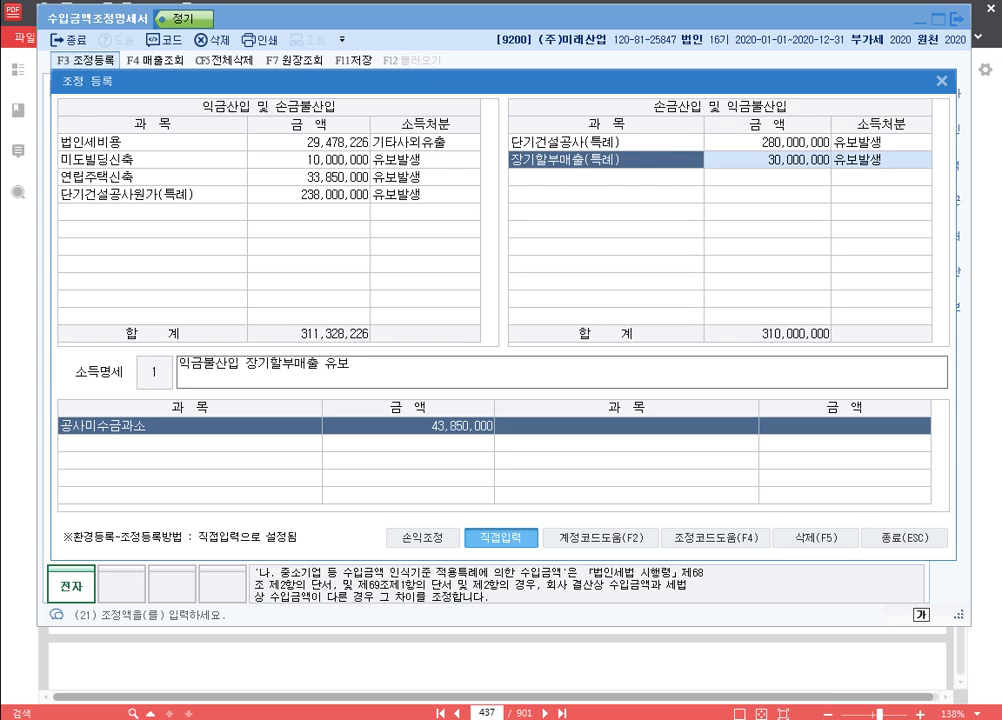
Add 장기할부매출원가(특례) for 24,000,000 as 유보발생 under 익금산입 및 손금불산입
{"action": "key", "text": "Left"}
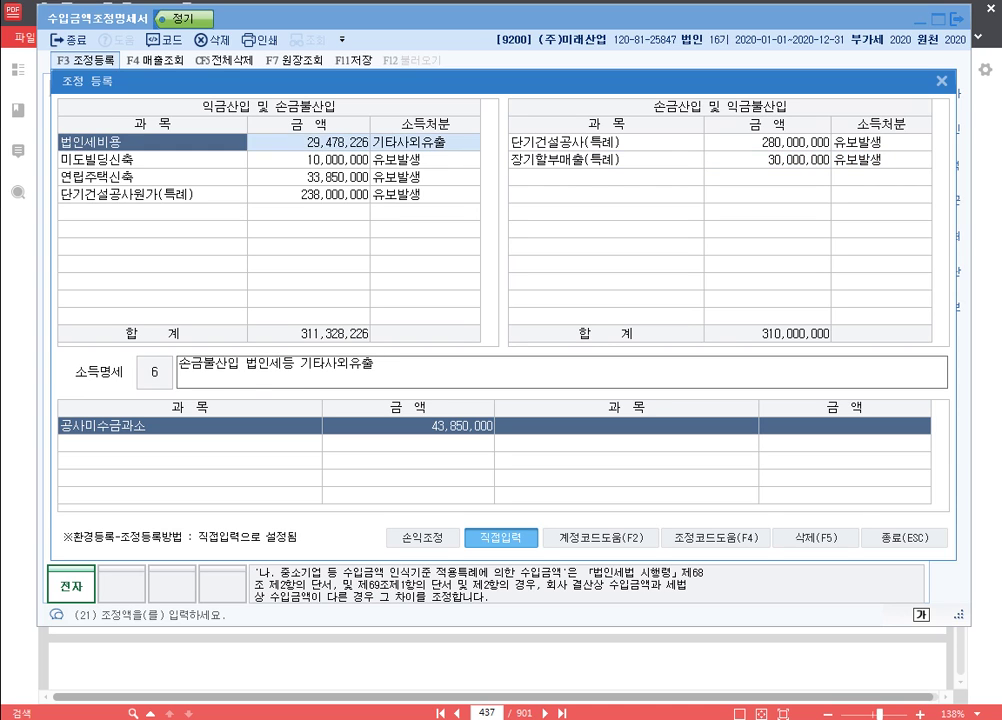
{"action": "key", "text": "Down"}
{"action": "key", "text": "Down"}
{"action": "key", "text": "Down"}
{"action": "key", "text": "Down"}
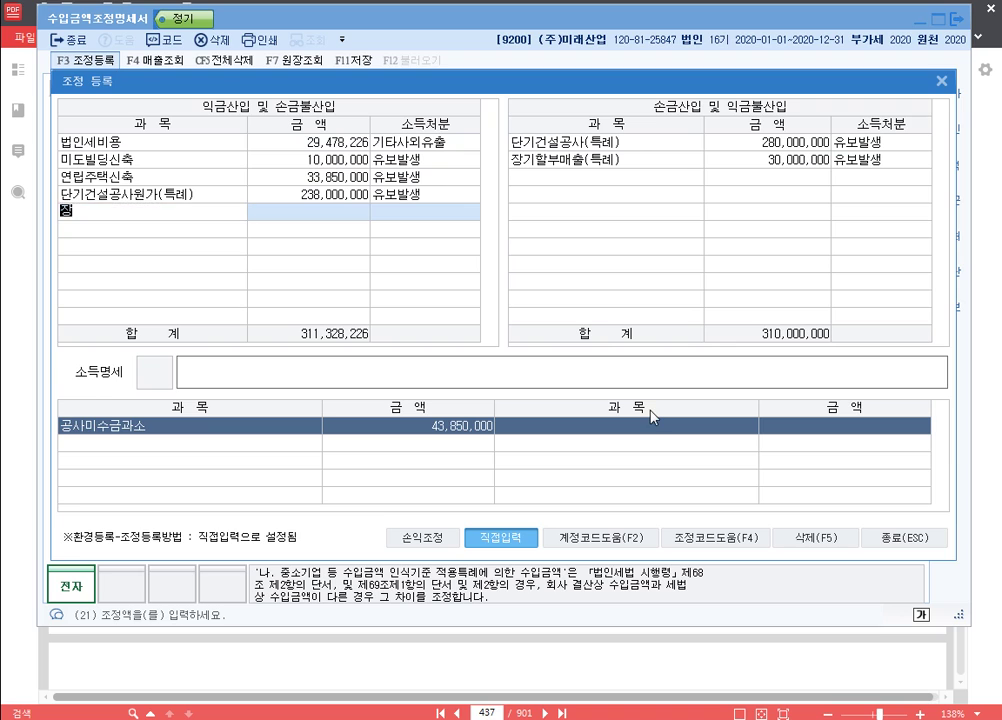
{"action": "type", "text": "장기할부매출원"}
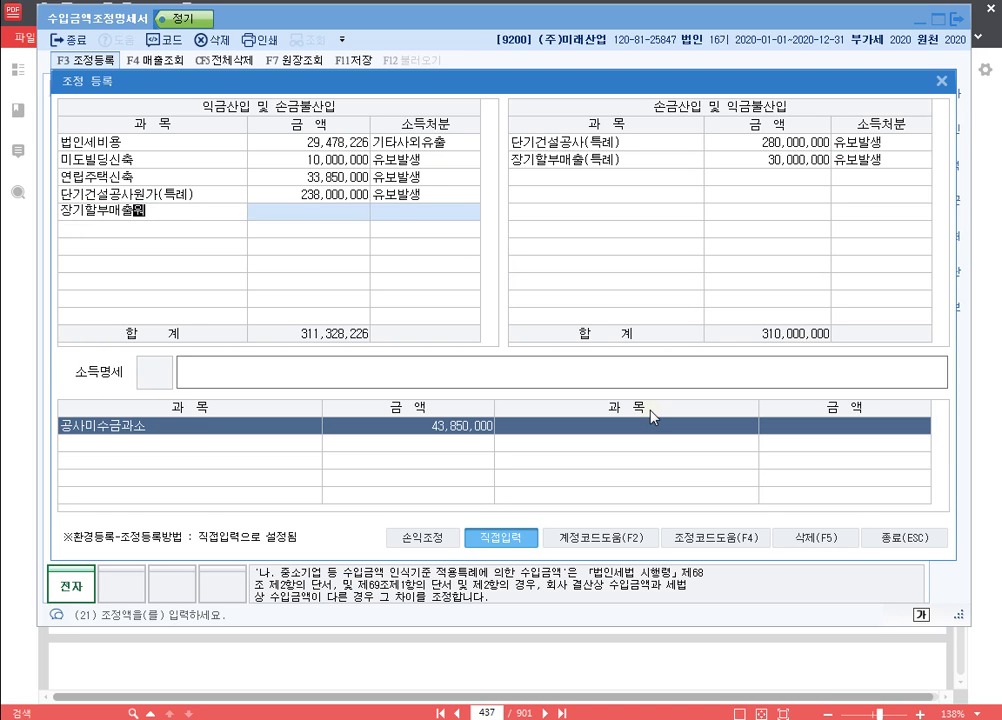
{"action": "type", "text": "가(특례)"}
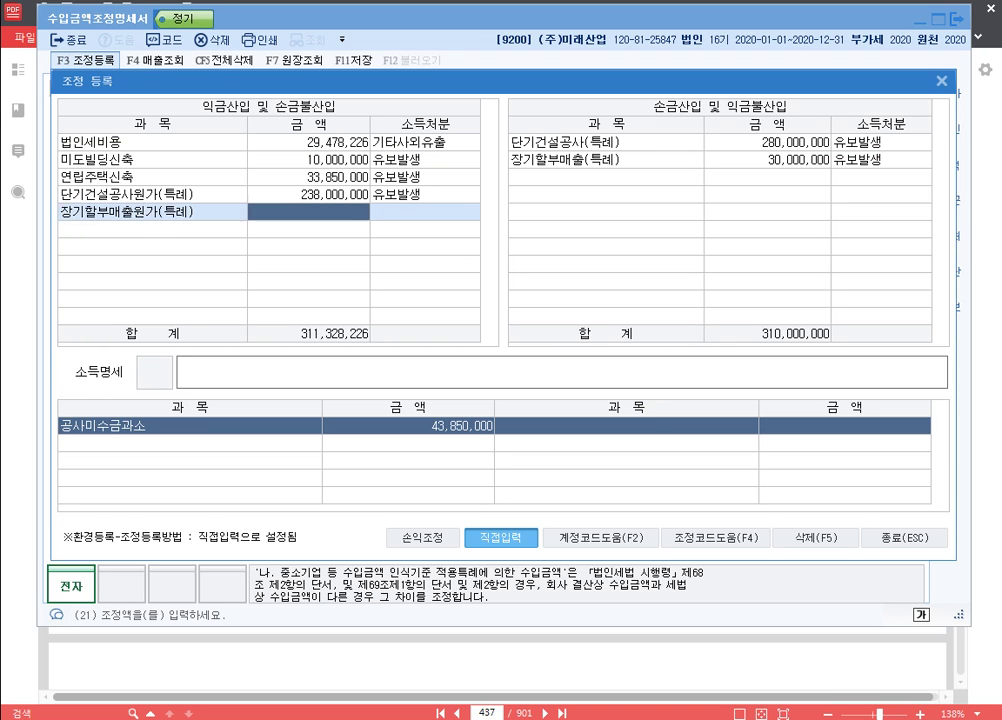
{"action": "key", "text": "Return"}
{"action": "type", "text": "24,0"}
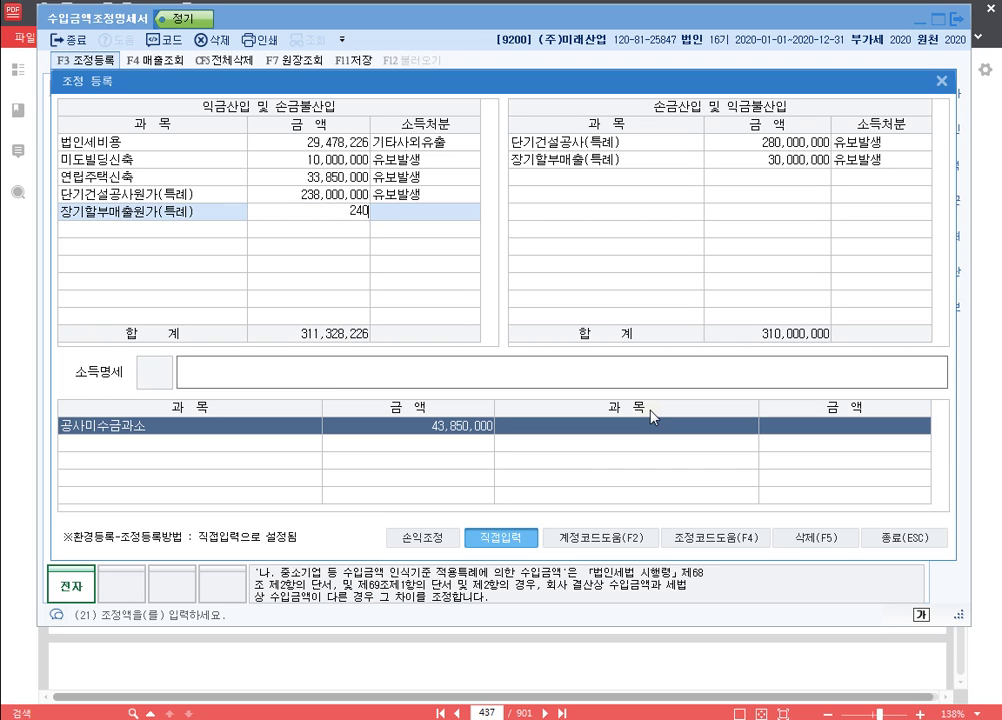
{"action": "type", "text": "00,000"}
{"action": "key", "text": "Return"}
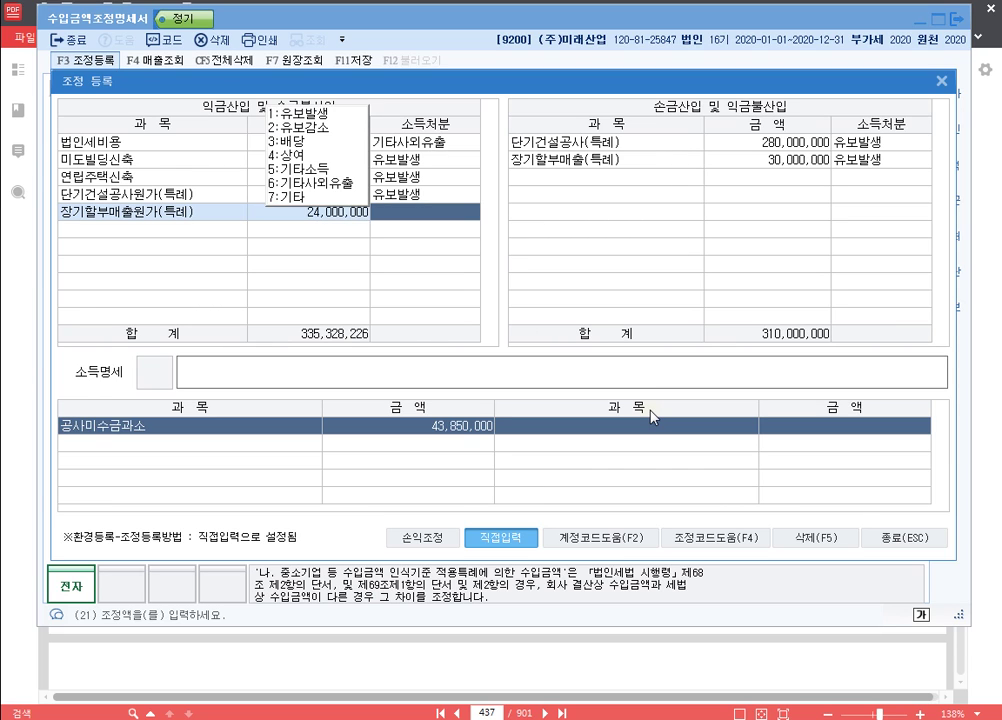
{"action": "key", "text": "Return"}
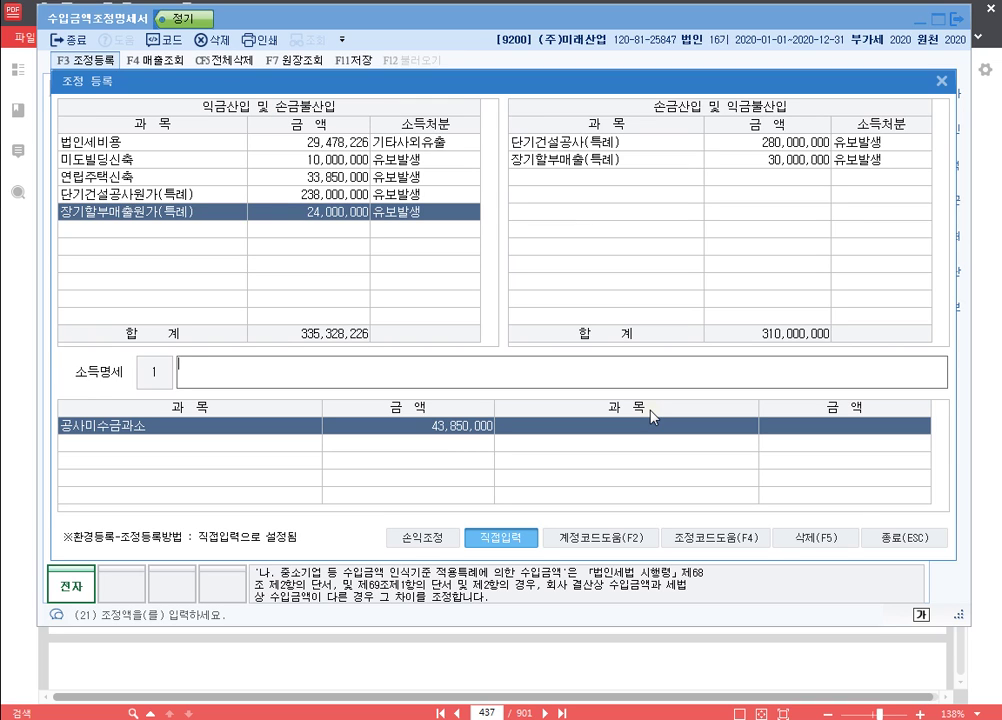
Enter "손금불산입 장기할부매출원가(특례) 유보" as the cost adjustment's 소득명세 and close 조정 등록
{"action": "type", "text": "순"}
{"action": "type", "text": "금불산입 "}
{"action": "type", "text": "장기할부매출"}
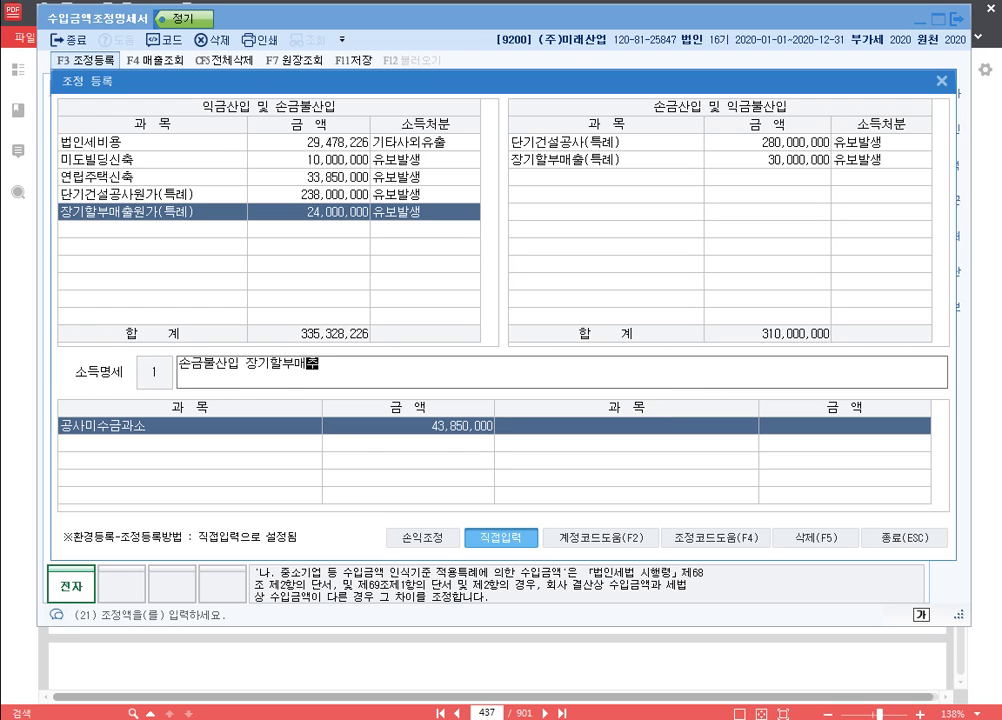
{"action": "type", "text": "원가(특례"}
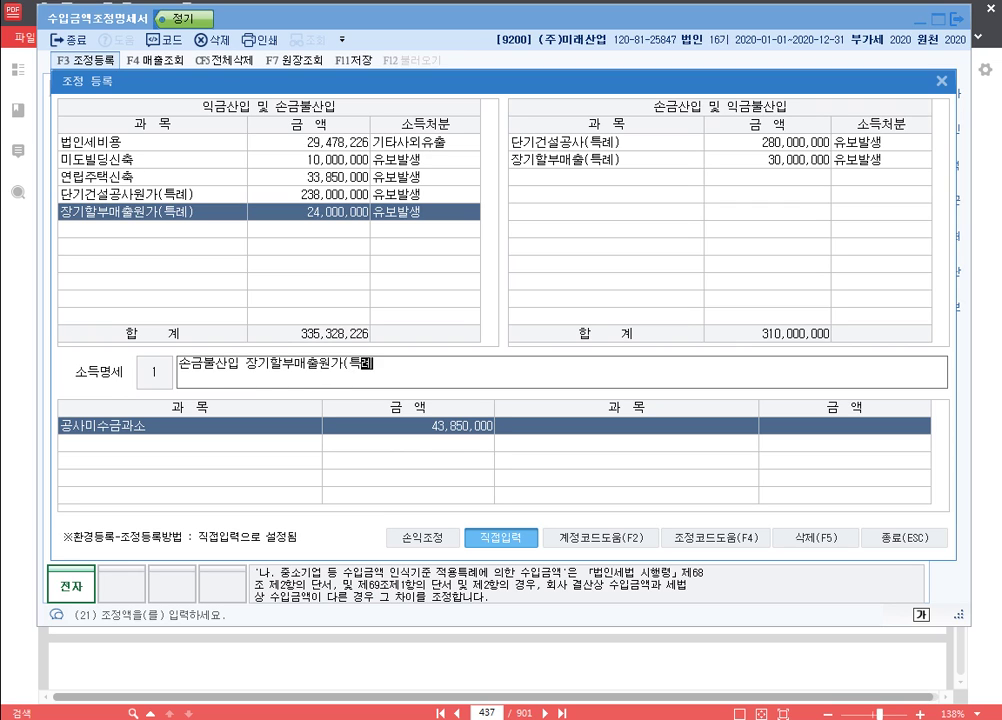
{"action": "type", "text": ") 유보"}
{"action": "key", "text": "Return"}
{"action": "key", "text": "Up"}
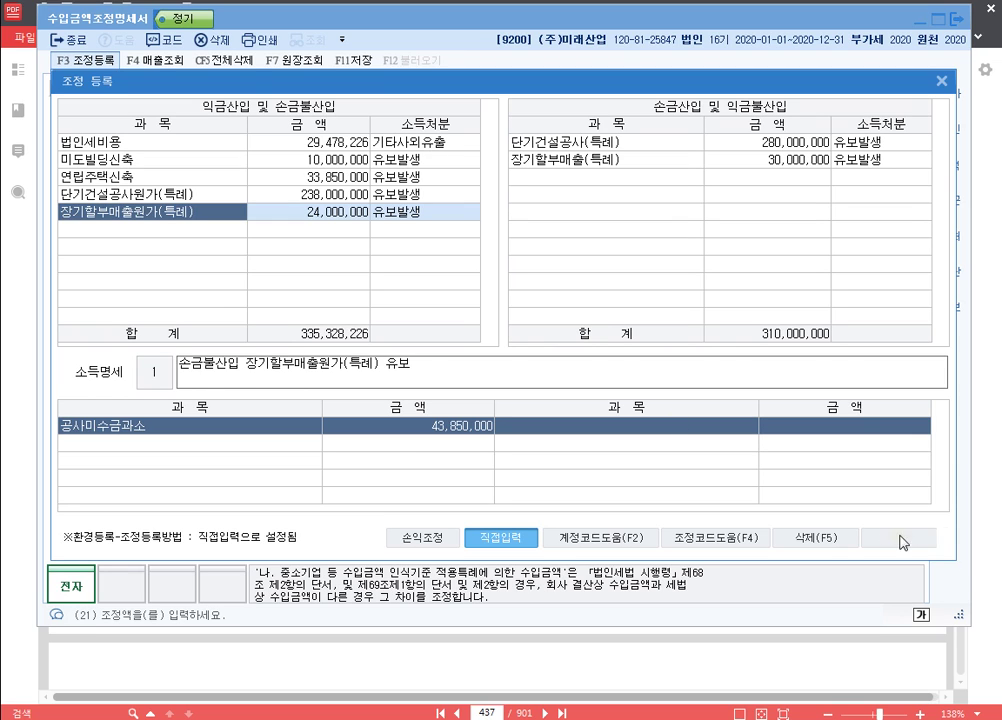
{"action": "left_click", "coordinate": [933, 540]}
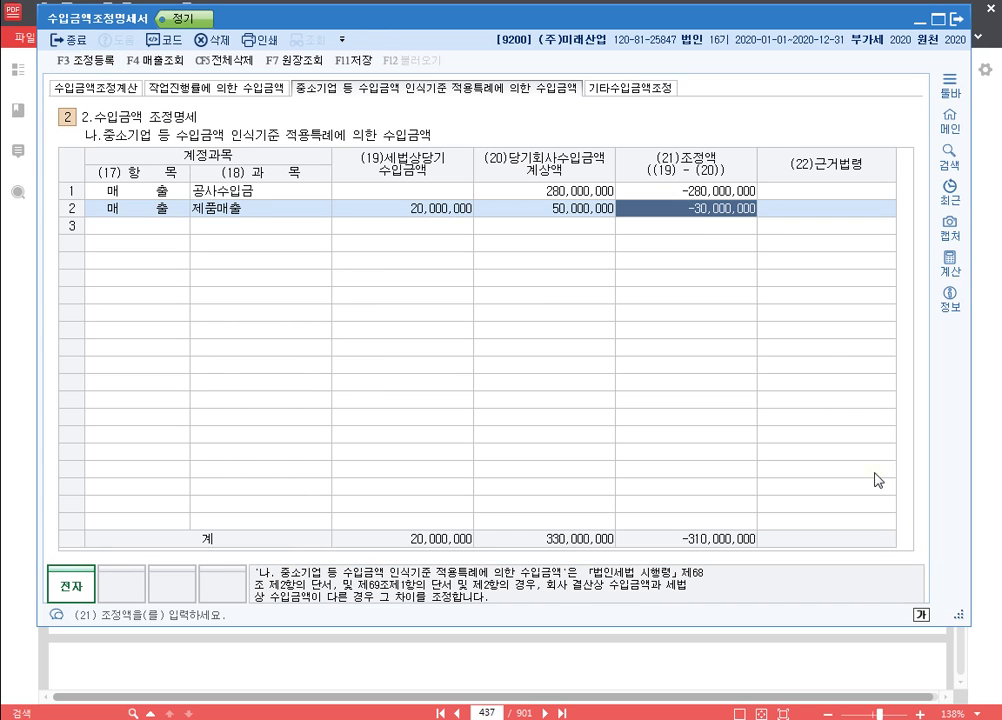
Switch to the textbook in 알PDF and read item 5 on the omitted 위탁판매 sales and cost
{"action": "left_click", "coordinate": [988, 375]}
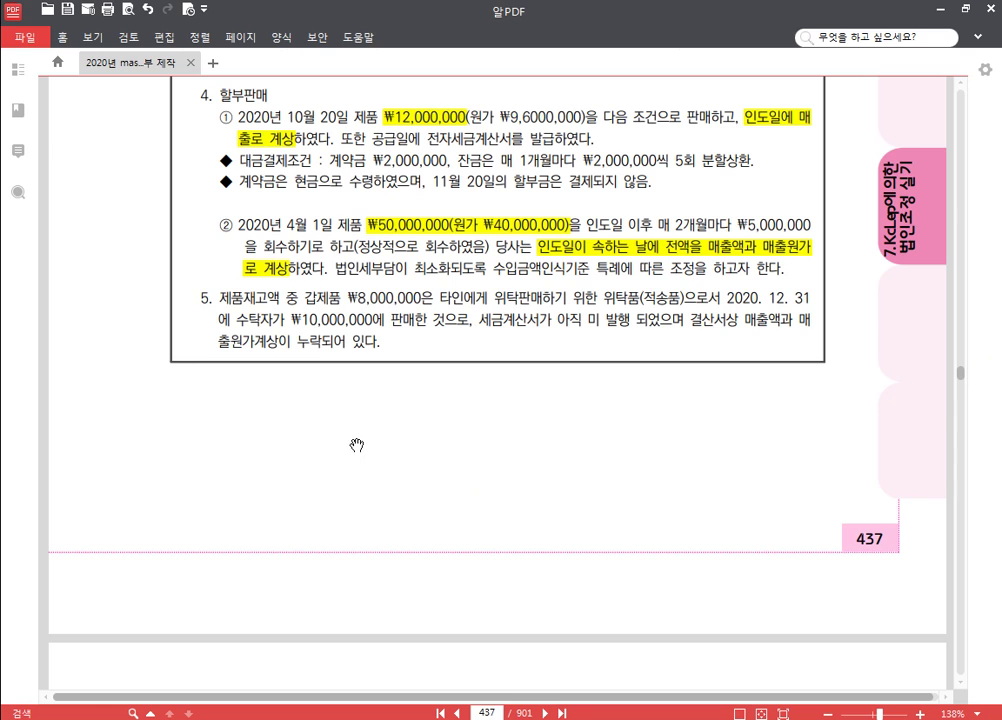
{"action": "scroll", "coordinate": [355, 400], "scroll_direction": "down", "scroll_amount": 5}
{"action": "scroll", "coordinate": [360, 330], "scroll_direction": "down", "scroll_amount": 2}
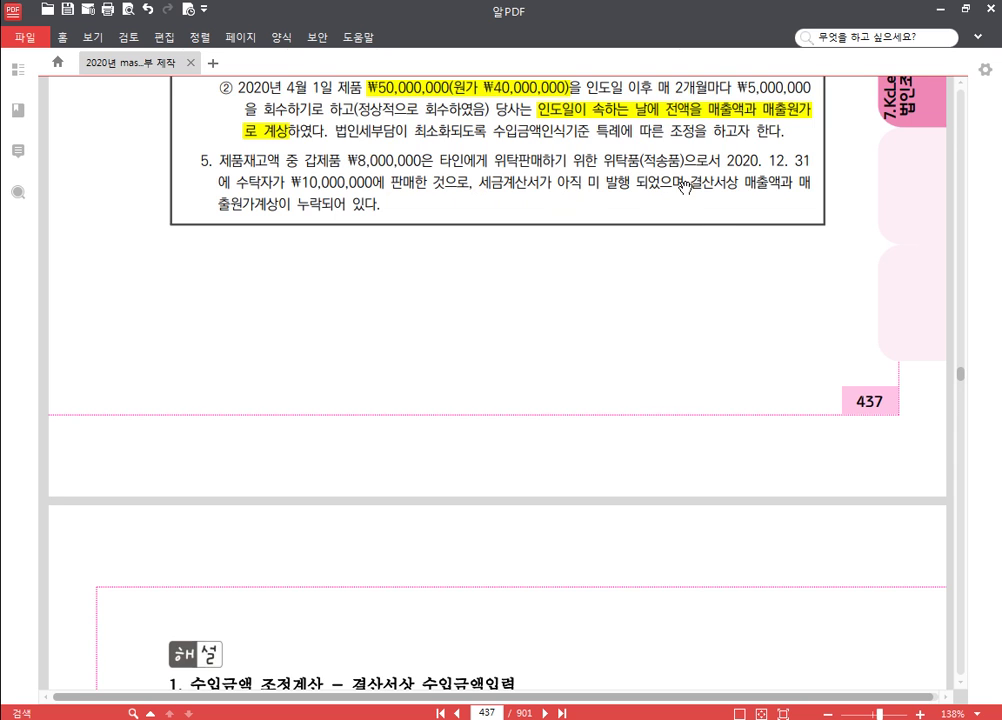
{"action": "scroll", "coordinate": [698, 240], "scroll_direction": "up", "scroll_amount": 1}
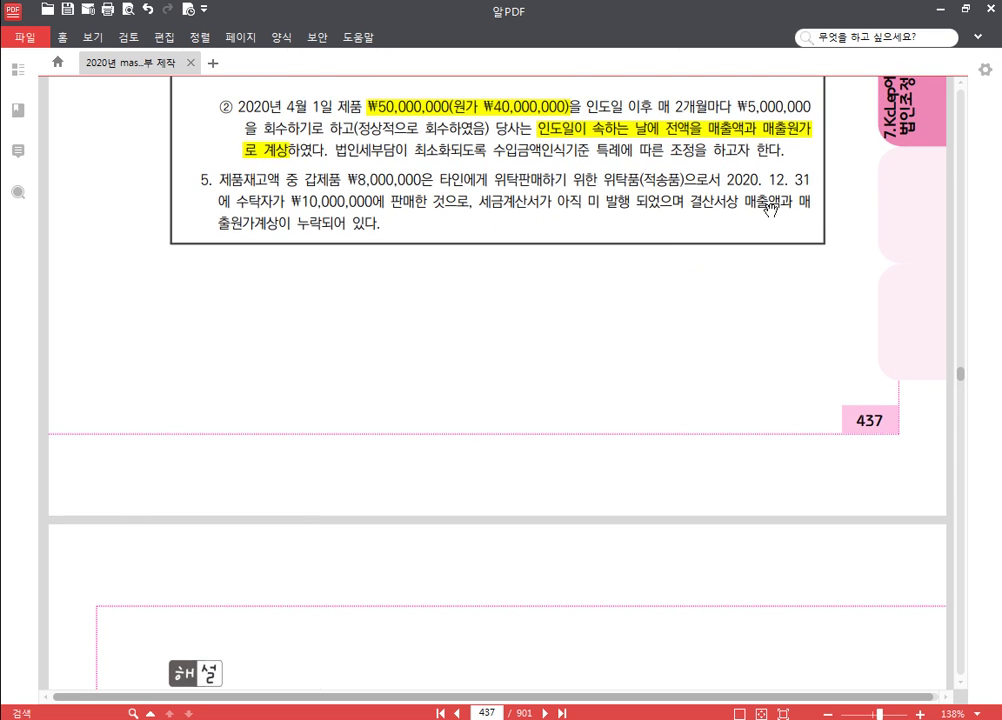
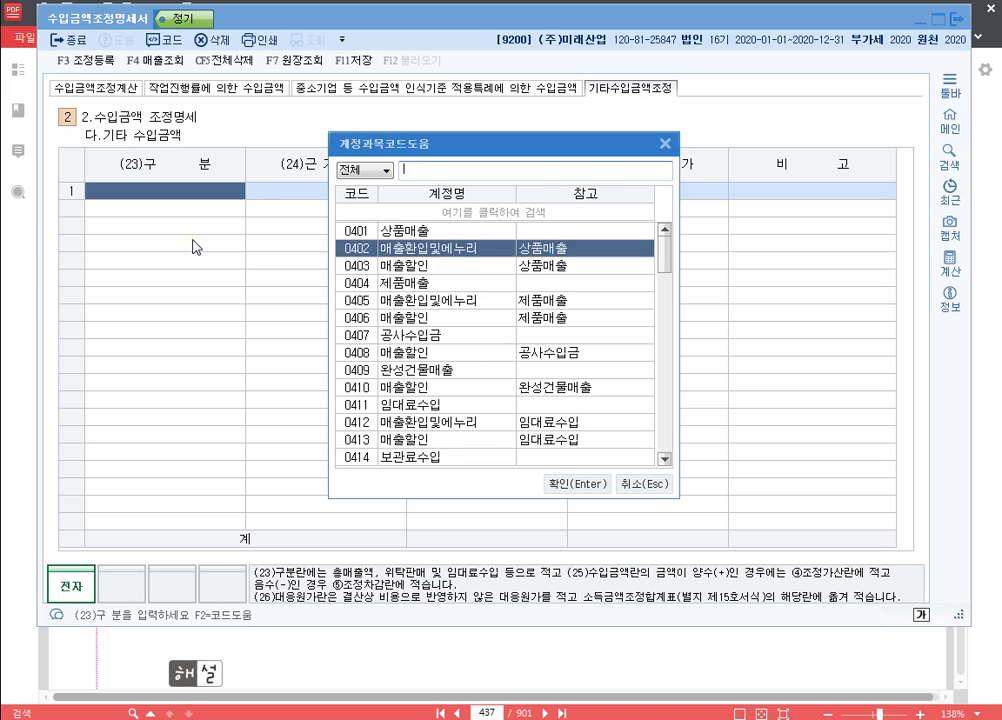
In 기타수입금액조정, enter a 제품매출 row with 수입금액 10,000,000, 대응원가 8,000,000 and the 비고 "위탁매출누락"
{"action": "key", "text": "Return"}
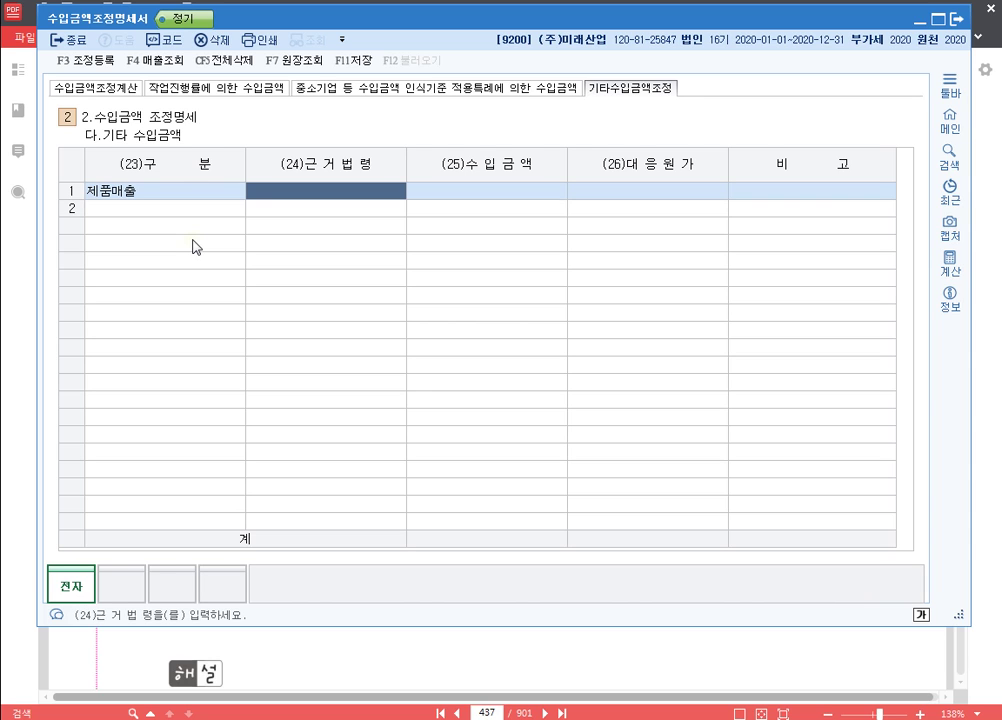
{"action": "key", "text": "Return"}
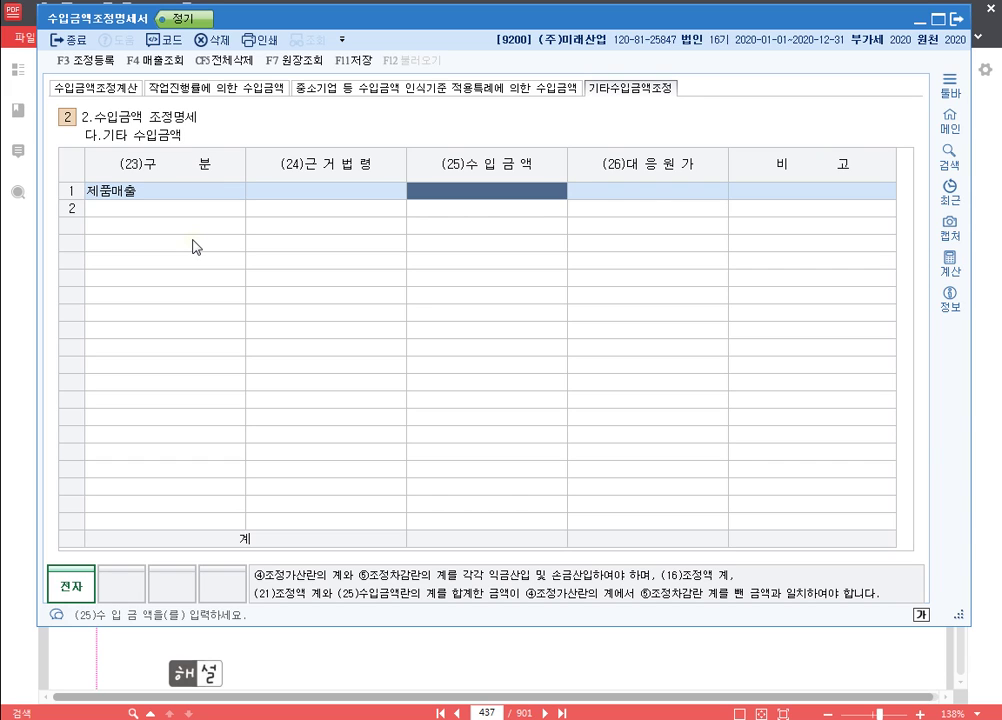
{"action": "type", "text": "10000000"}
{"action": "key", "text": "Return"}
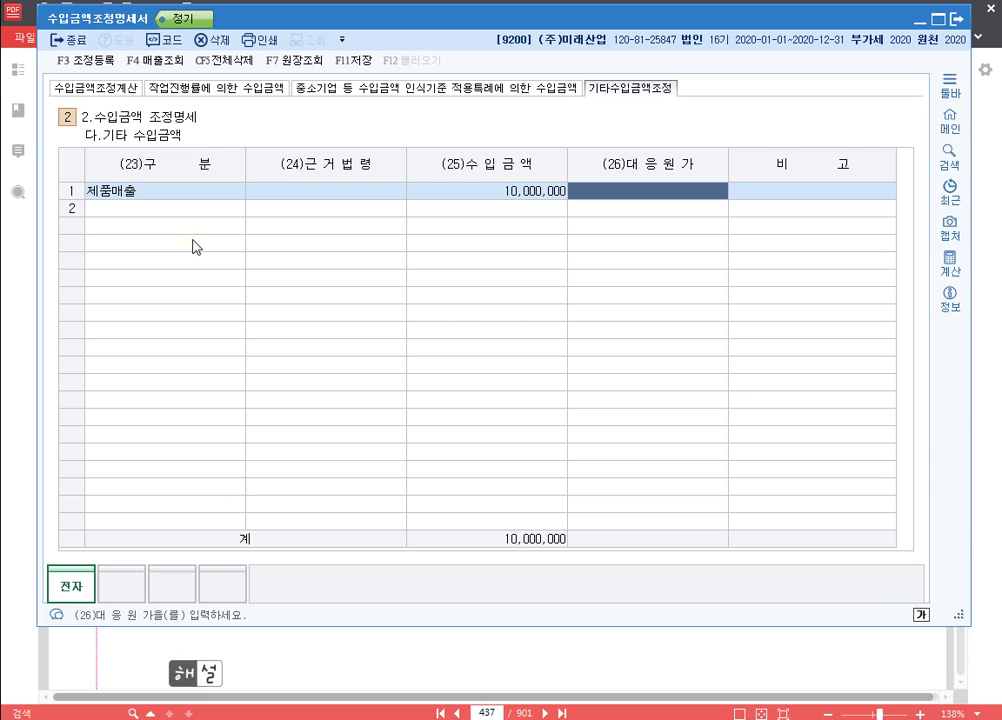
{"action": "type", "text": "8000000"}
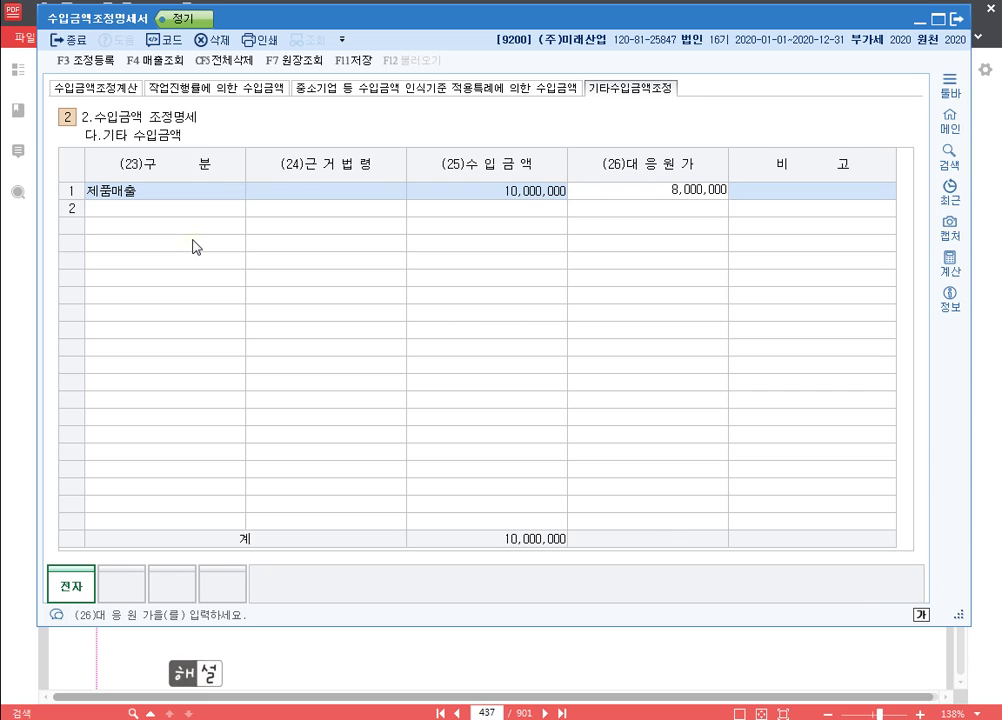
{"action": "key", "text": "Return"}
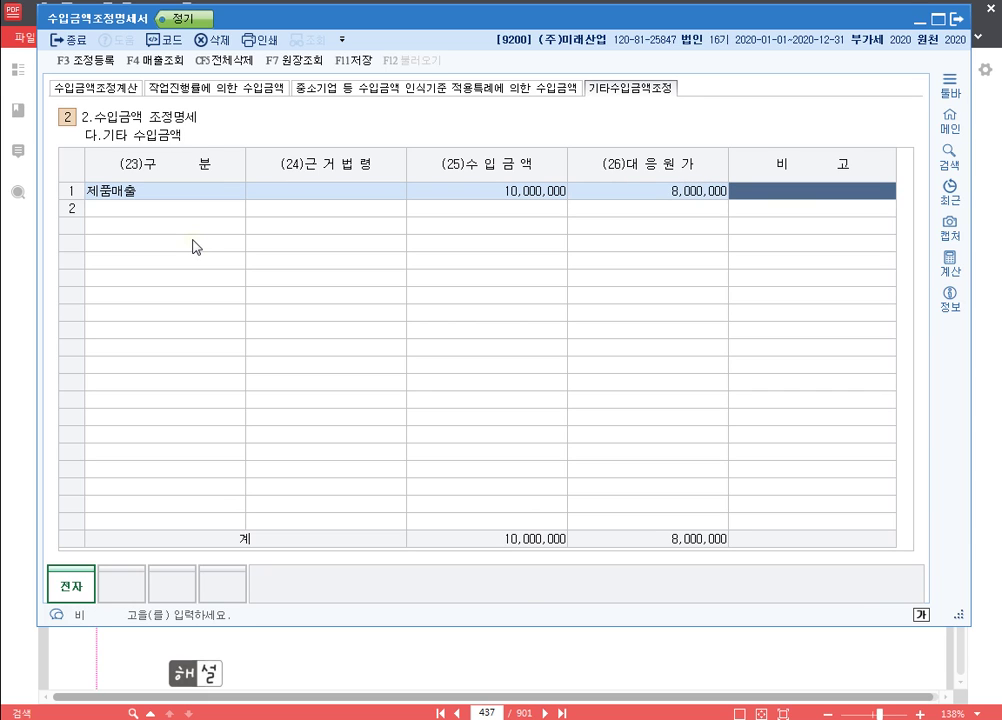
{"action": "type", "text": "위"}
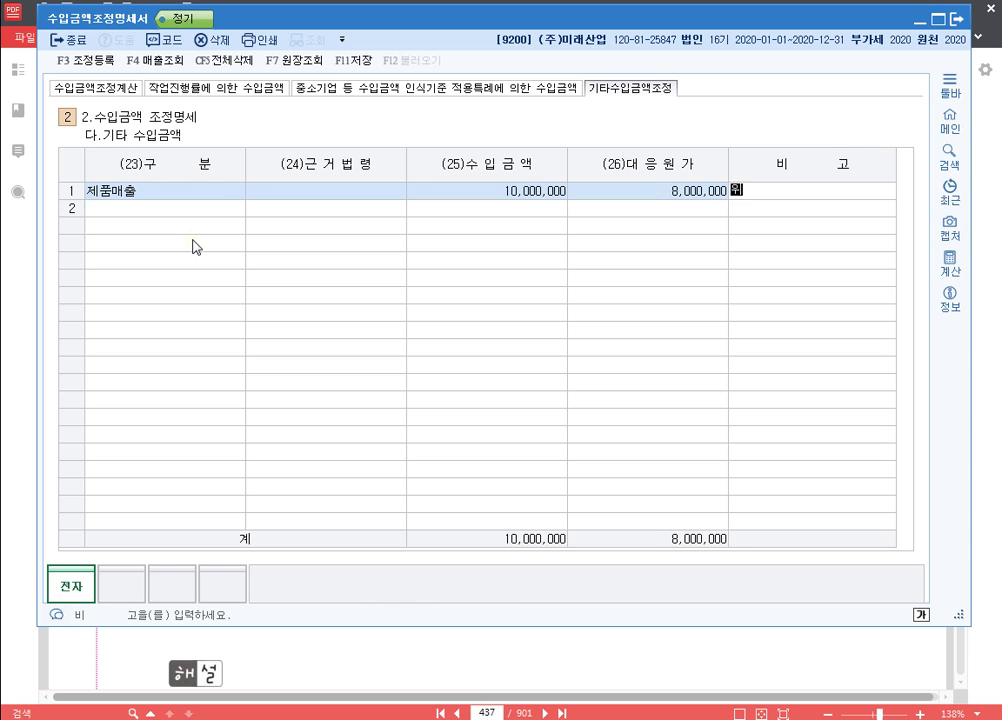
{"action": "type", "text": "탁매출누락"}
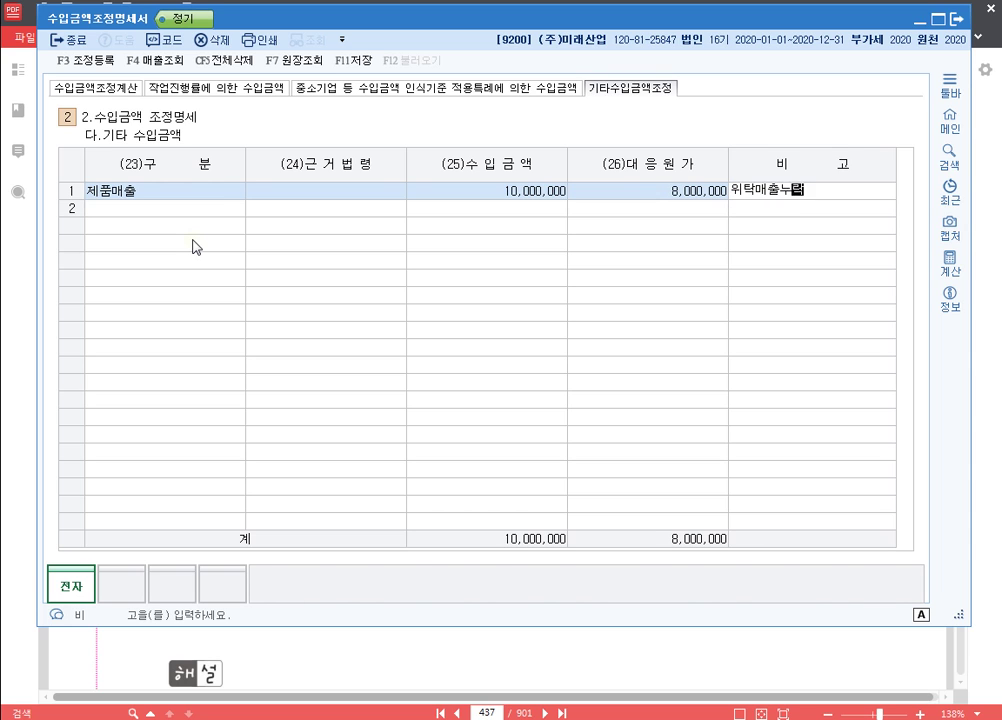
Commit the 제품매출 row's 비고 in 기타수입금액조정 and check its 수입금액 and 대응원가
{"action": "key", "text": "Return"}
{"action": "key", "text": "Up"}
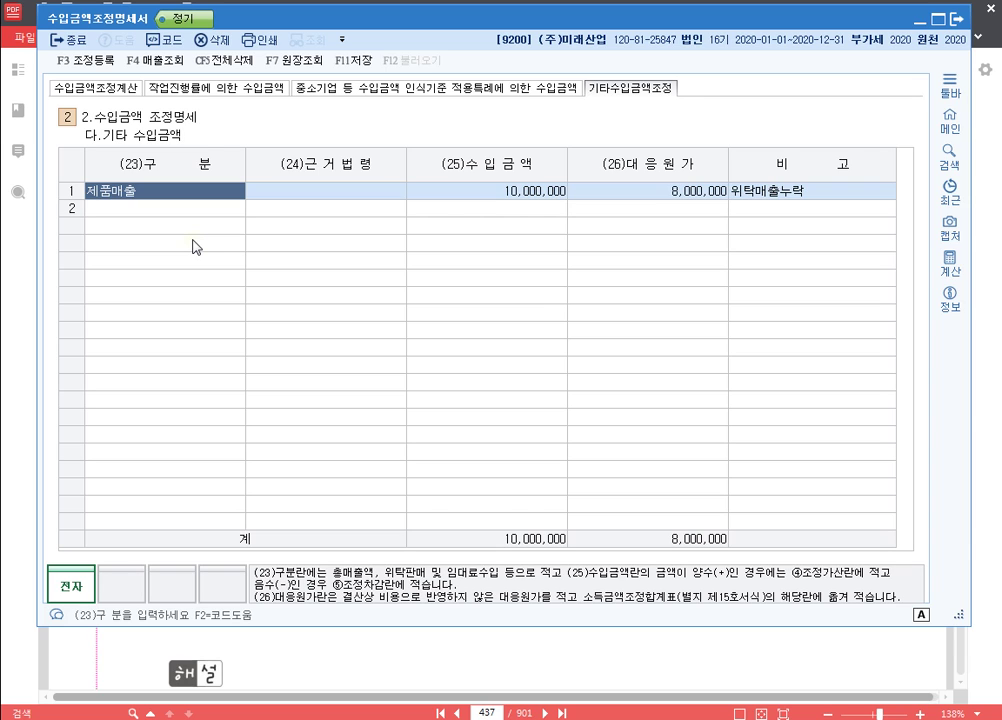
{"action": "left_click", "coordinate": [476, 192]}
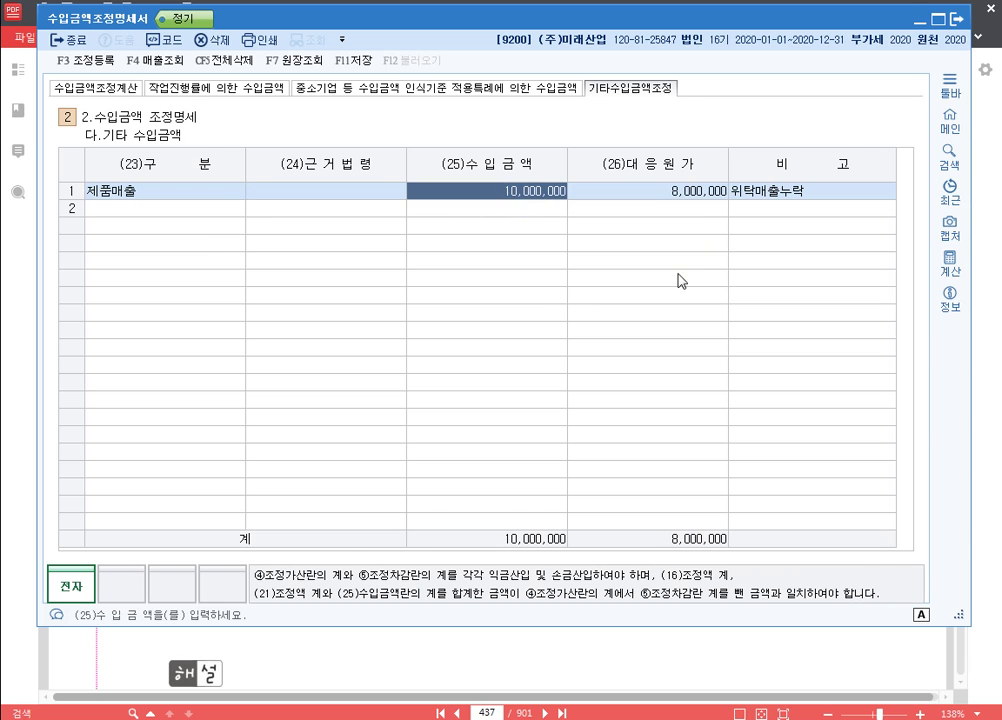
{"action": "left_click", "coordinate": [687, 197]}
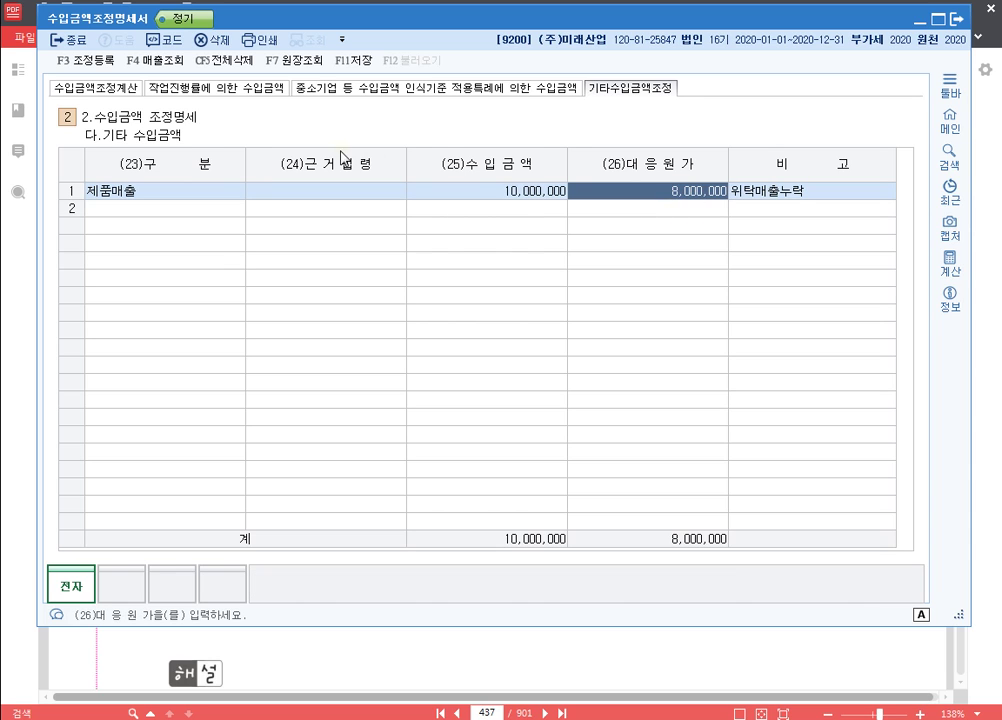
{"action": "left_click", "coordinate": [490, 201]}
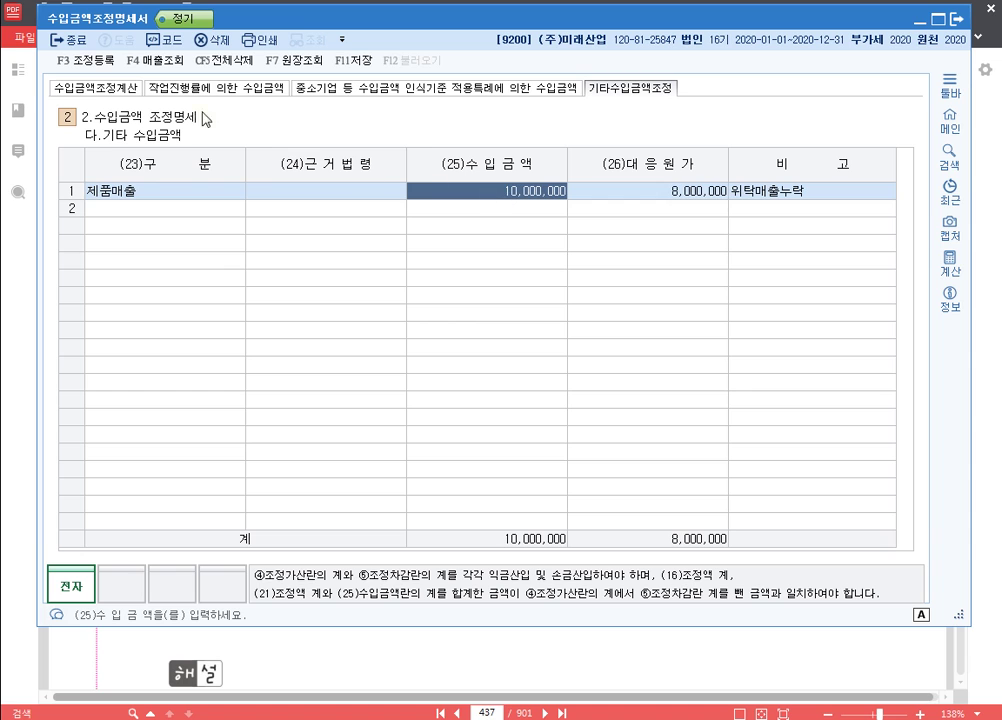
In 조정 등록, add 위탁매출누락 for 10,000,000 as 유보발생 under 익금산입 및 손금불산입
{"action": "left_click", "coordinate": [80, 62]}
{"action": "left_click", "coordinate": [223, 237]}
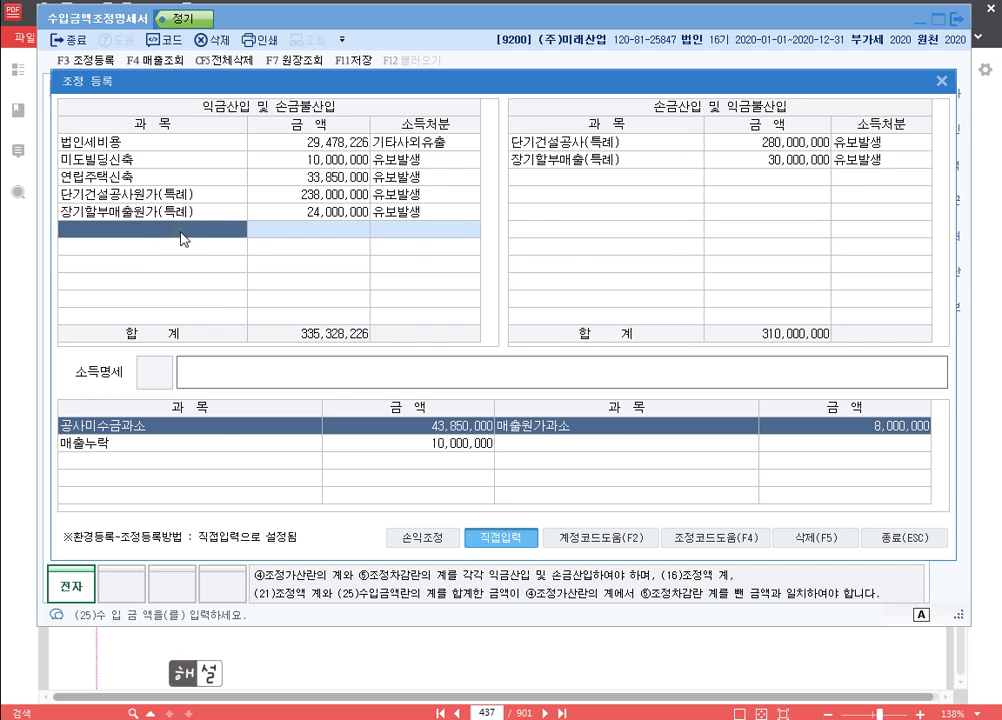
{"action": "double_click", "coordinate": [190, 240]}
{"action": "type", "text": "위"}
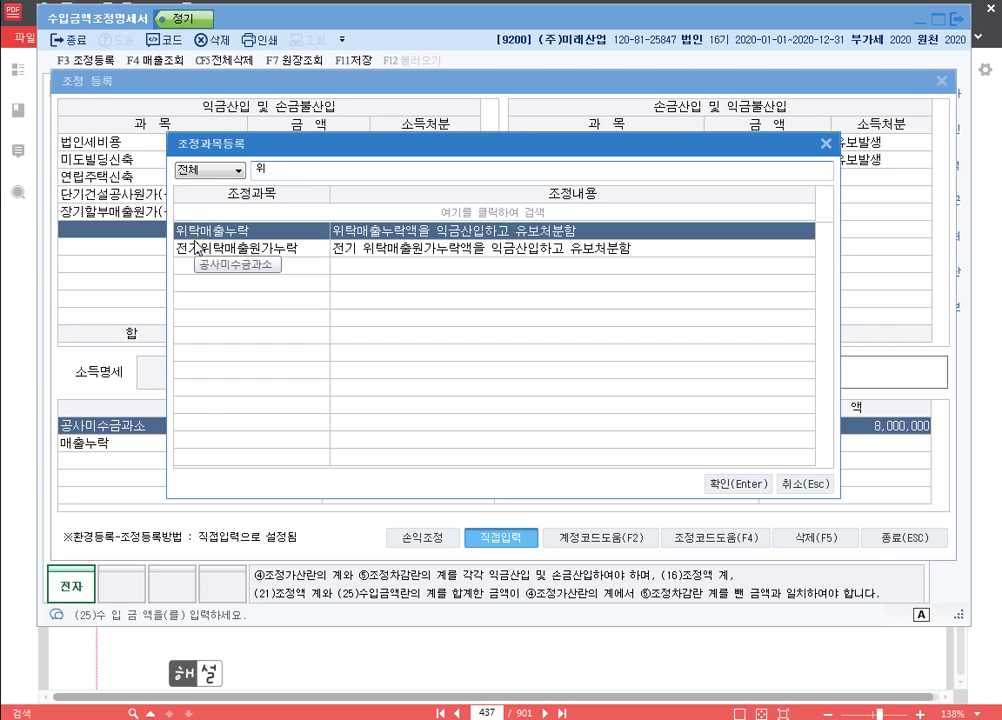
{"action": "key", "text": "Return"}
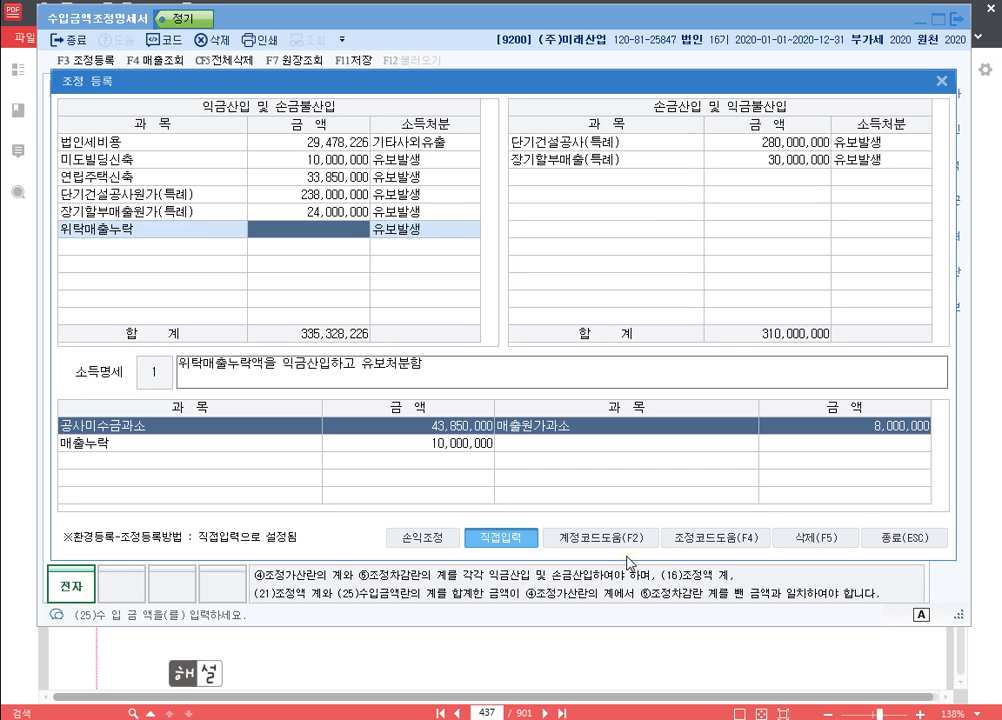
{"action": "type", "text": "10000000"}
{"action": "key", "text": "Return"}
{"action": "key", "text": "Return"}
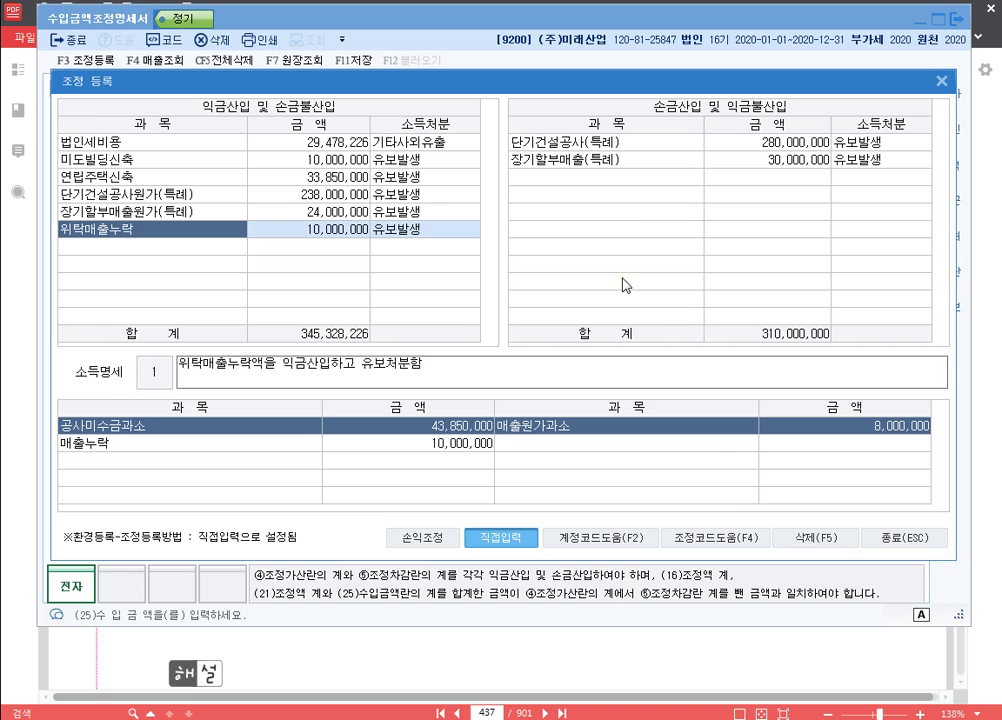
Add 위탁매출원가누락 for 8,000,000 as 유보발생 under 손금산입 및 익금불산입
{"action": "left_click", "coordinate": [631, 184]}
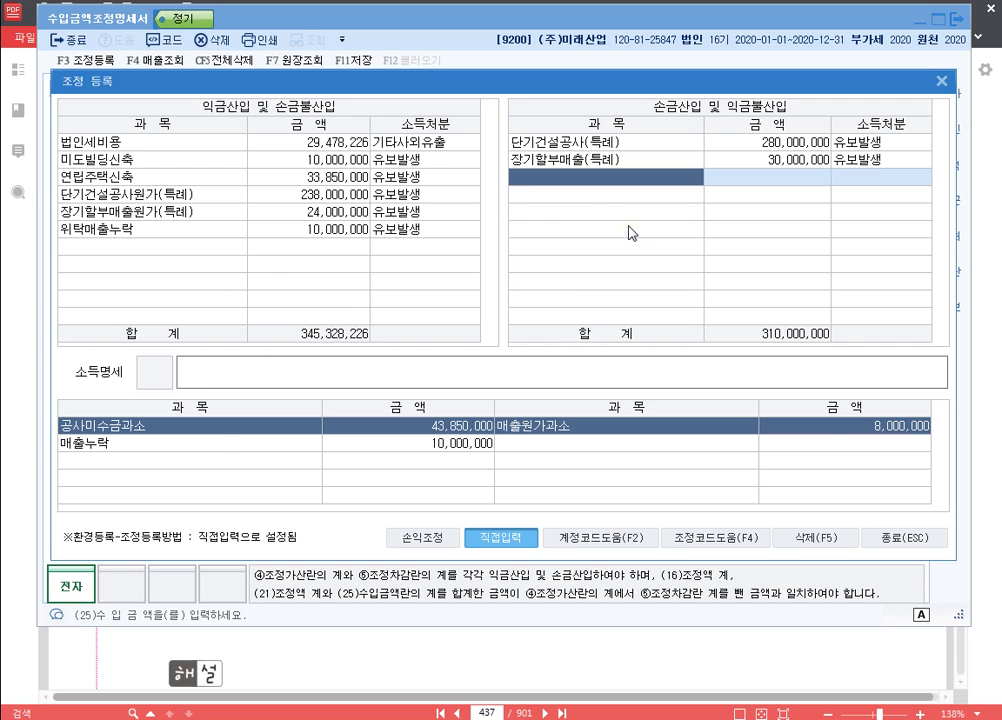
{"action": "key", "text": "F4"}
{"action": "type", "text": "위"}
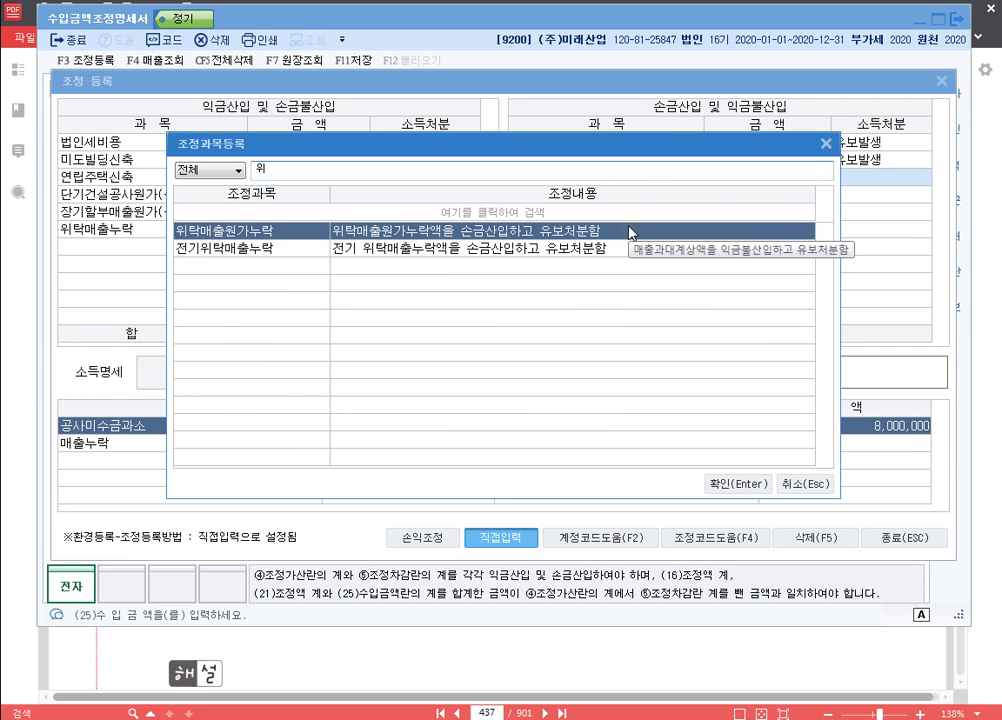
{"action": "key", "text": "Return"}
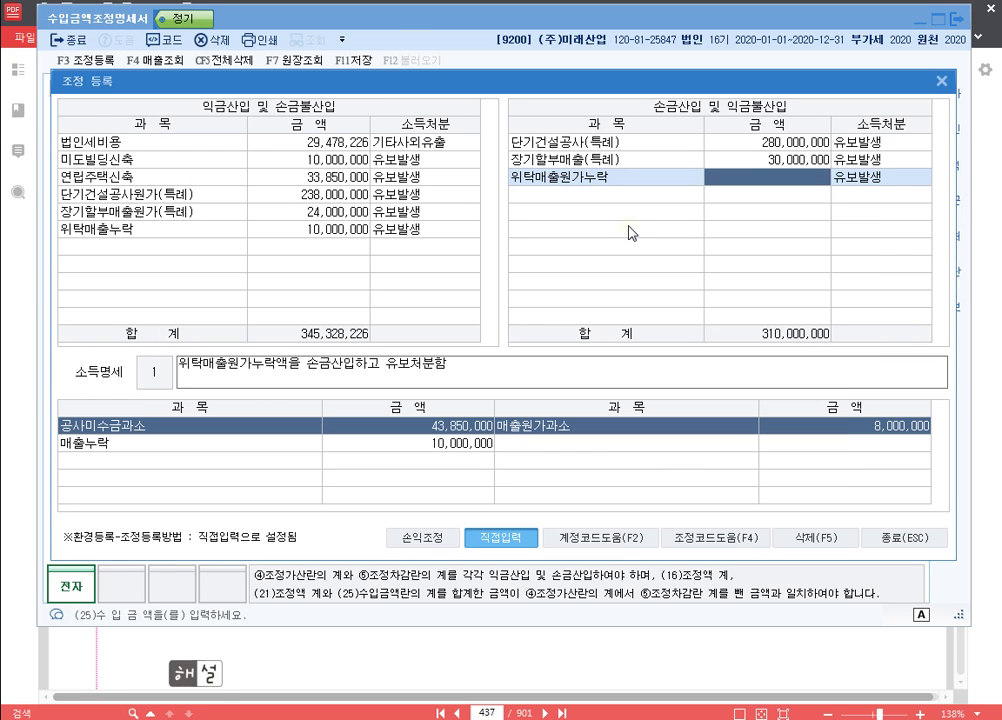
{"action": "type", "text": "8000000"}
{"action": "key", "text": "Return"}
{"action": "key", "text": "Return"}
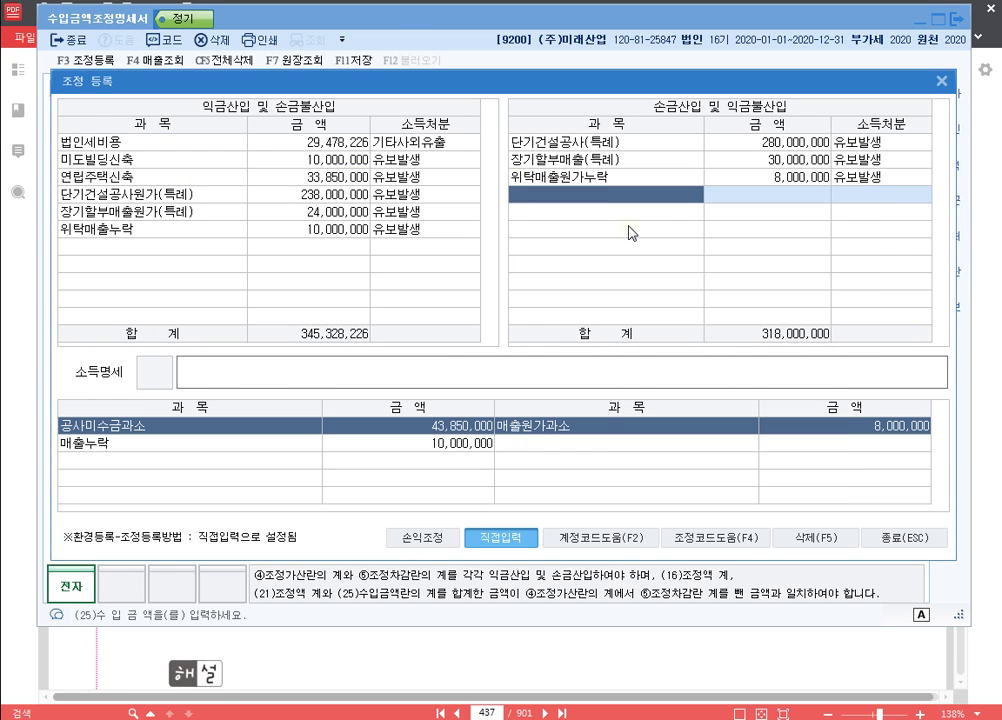
{"action": "key", "text": "Up"}
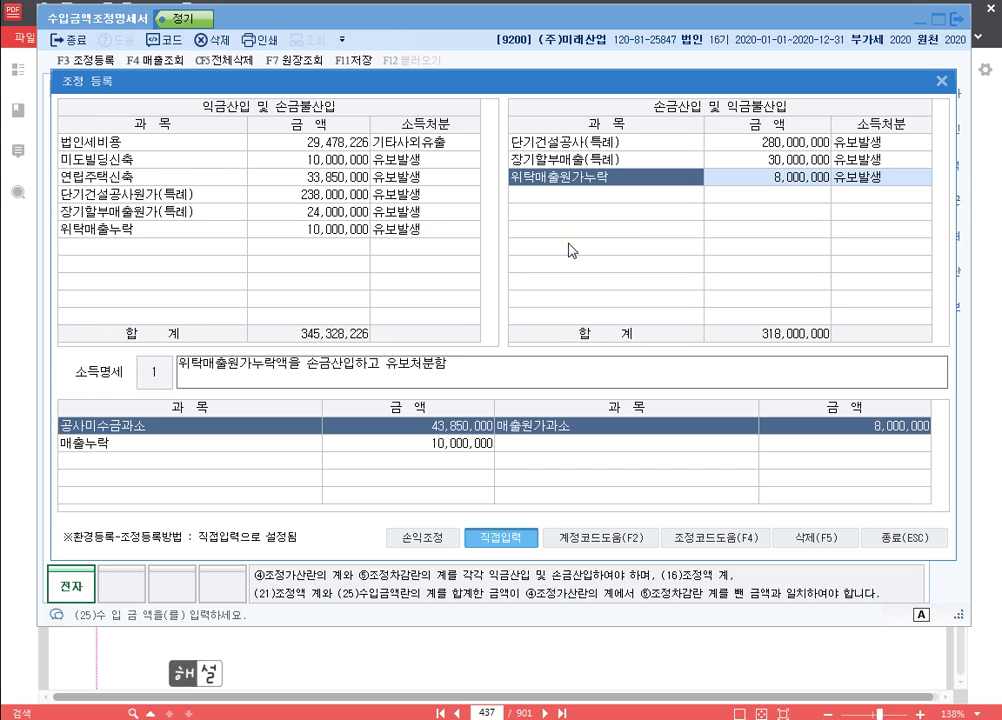
Add 전기위탁매출누락 for 10,000,000 as 유보감소 under 손금산입 및 익금불산입, matching the 위탁매출누락 entry
{"action": "left_click", "coordinate": [317, 232]}
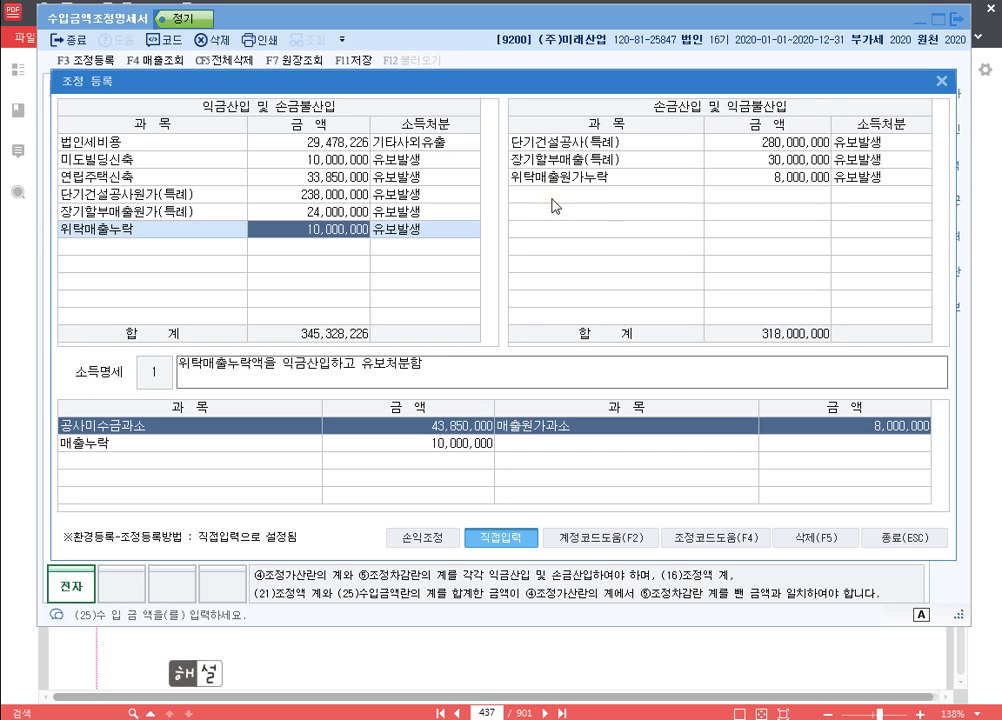
{"action": "left_click", "coordinate": [589, 202]}
{"action": "left_click", "coordinate": [235, 228]}
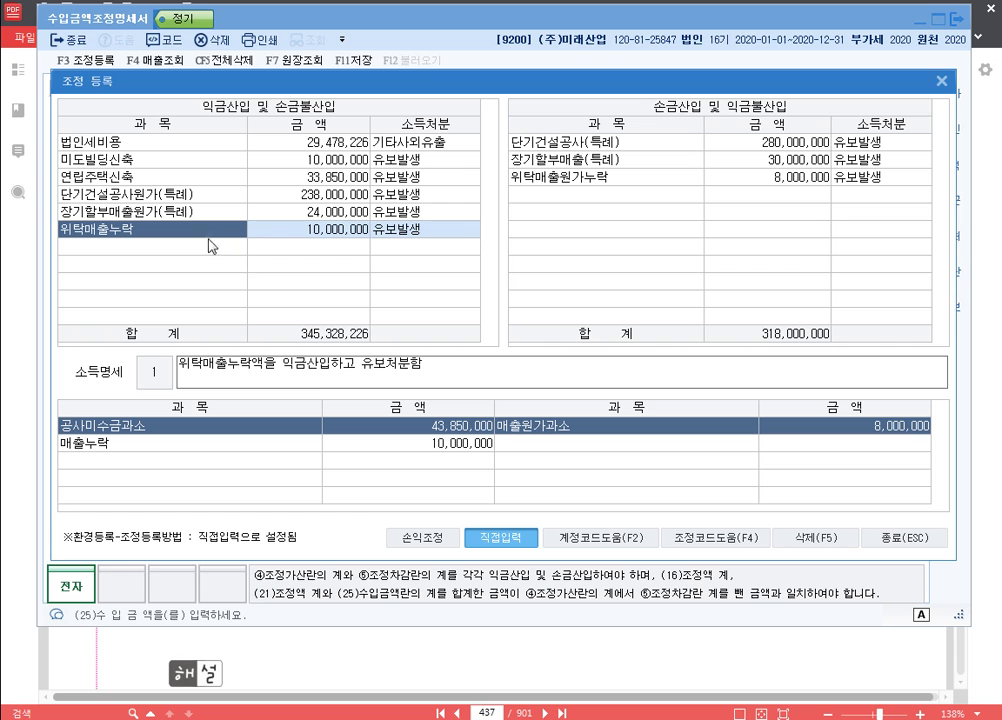
{"action": "left_click", "coordinate": [573, 196]}
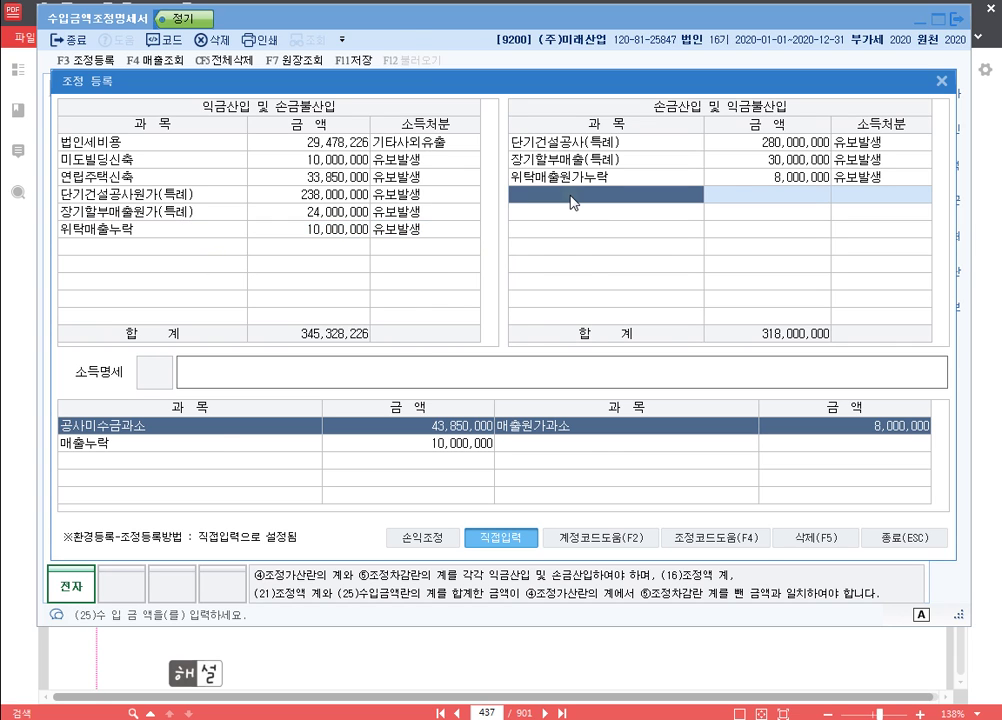
{"action": "key", "text": "F4"}
{"action": "type", "text": "위"}
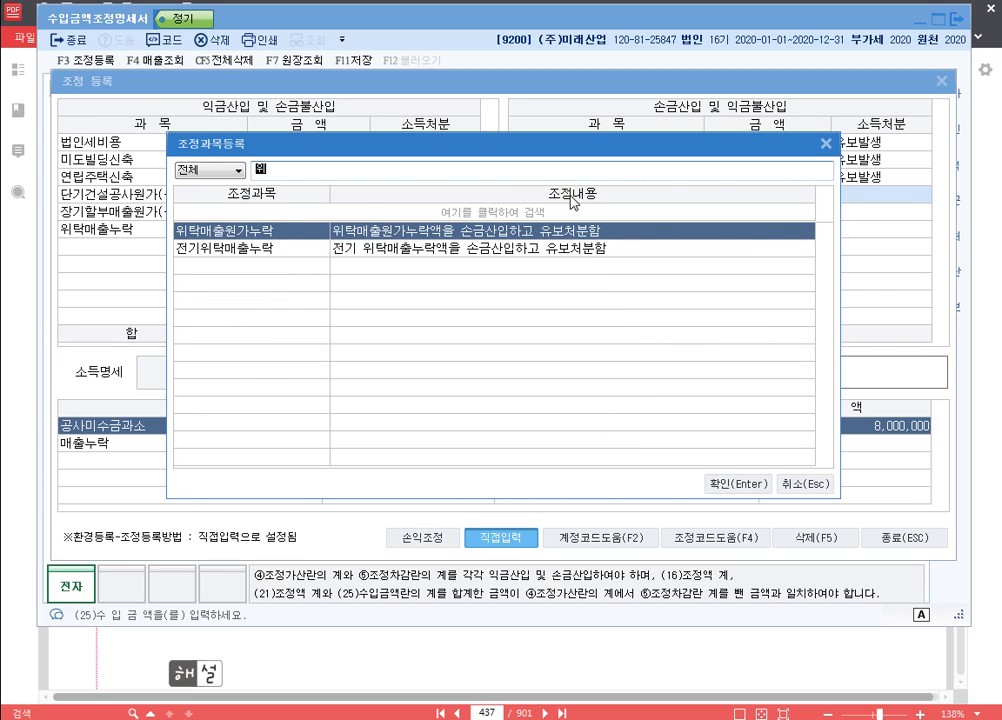
{"action": "key", "text": "Down"}
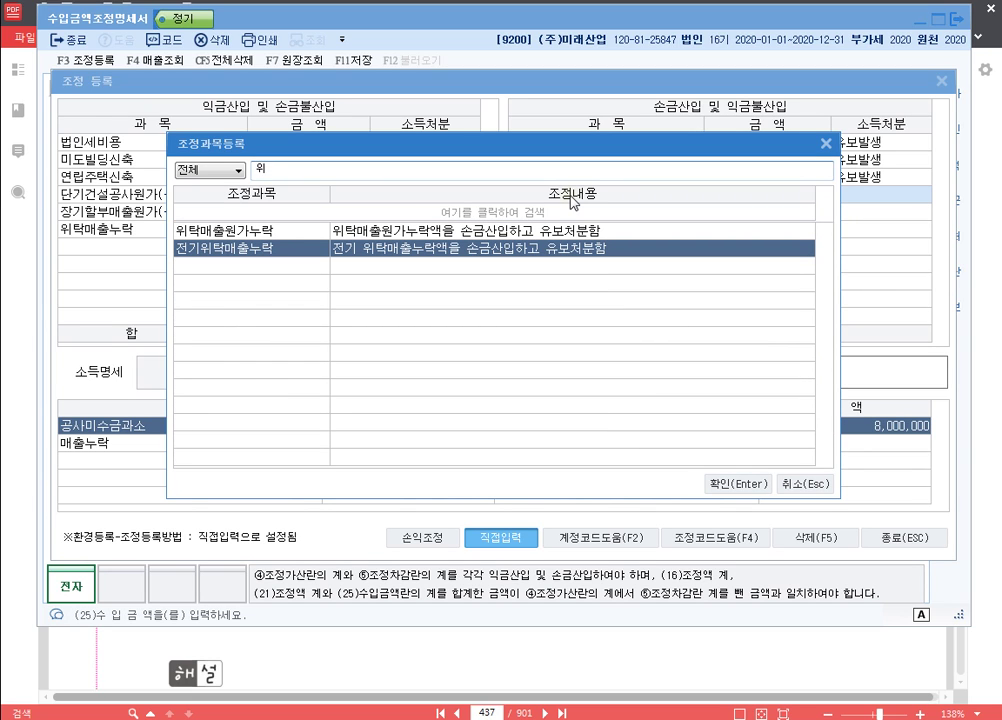
{"action": "key", "text": "Return"}
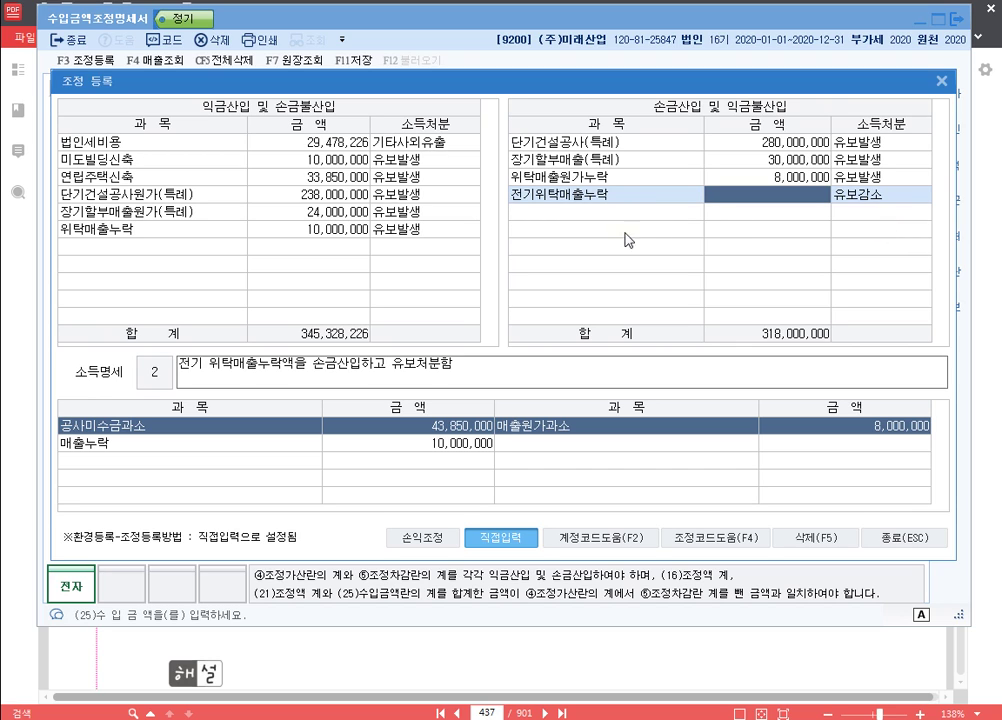
{"action": "left_click", "coordinate": [302, 236]}
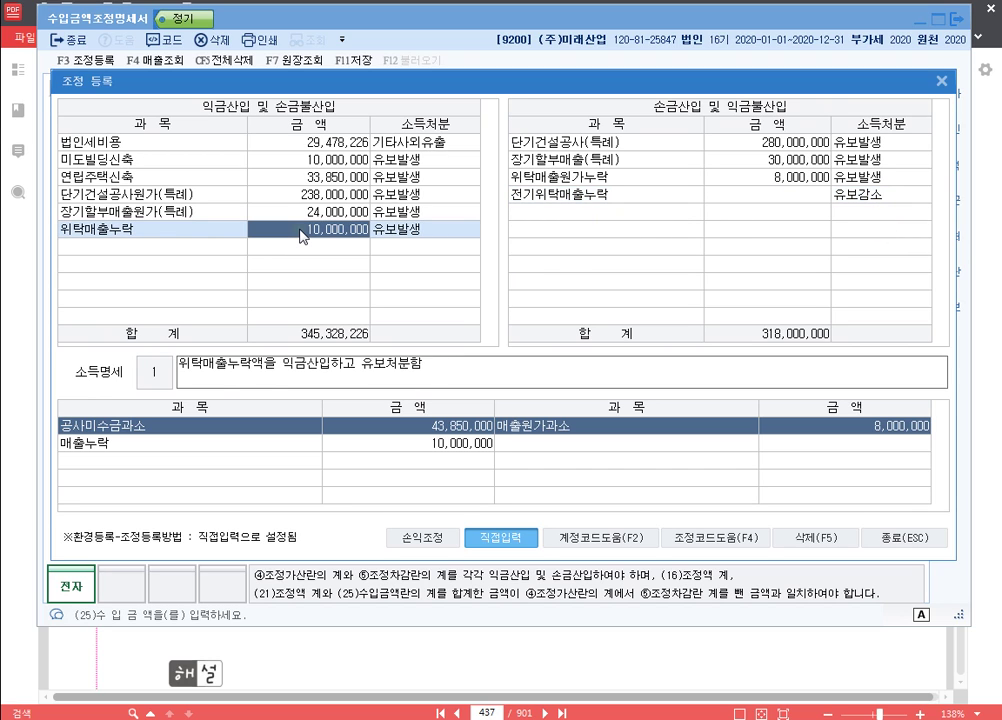
{"action": "left_click", "coordinate": [768, 197]}
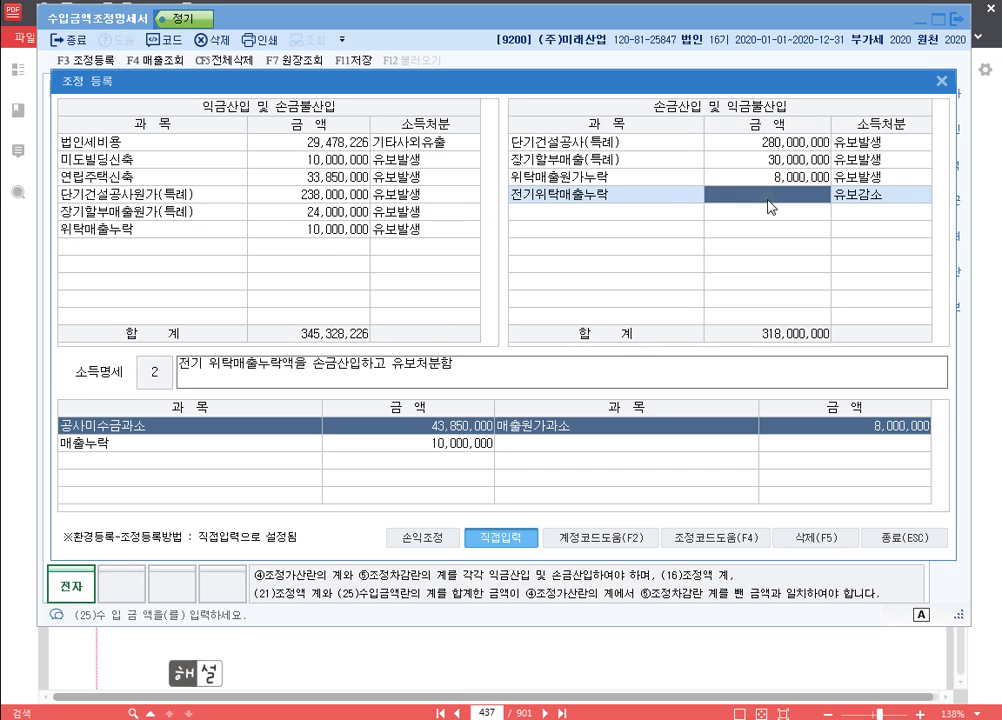
{"action": "type", "text": "10000000"}
{"action": "key", "text": "Return"}
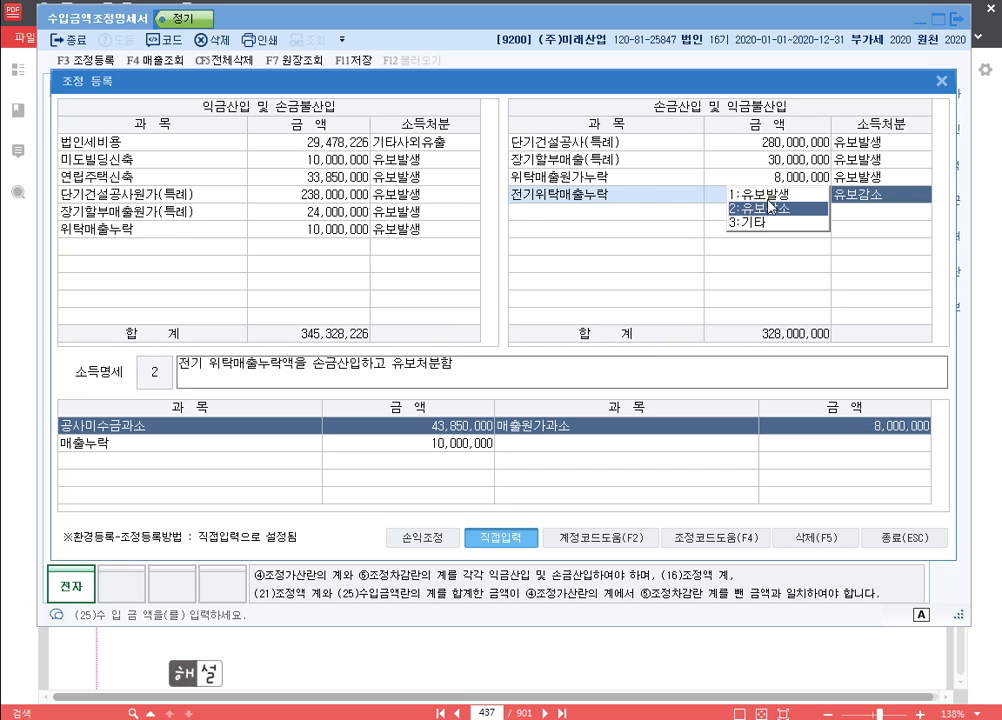
{"action": "key", "text": "Return"}
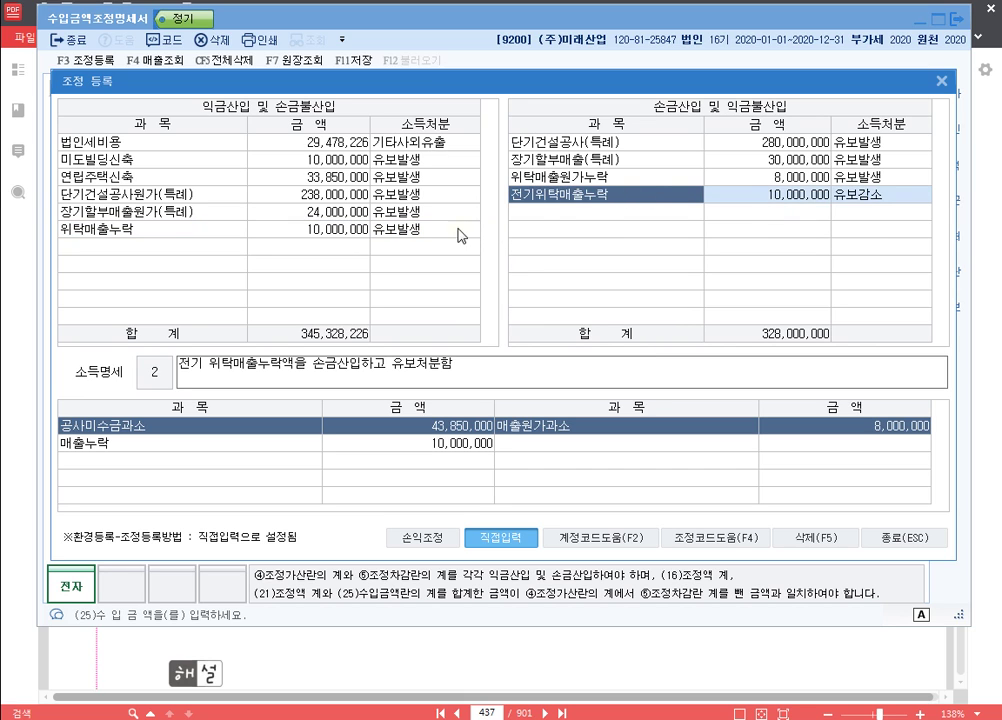
Compare the 소득처분 and amount of 전기위탁매출누락 with those of 위탁매출누락
{"action": "left_click", "coordinate": [459, 231]}
{"action": "left_click", "coordinate": [868, 195]}
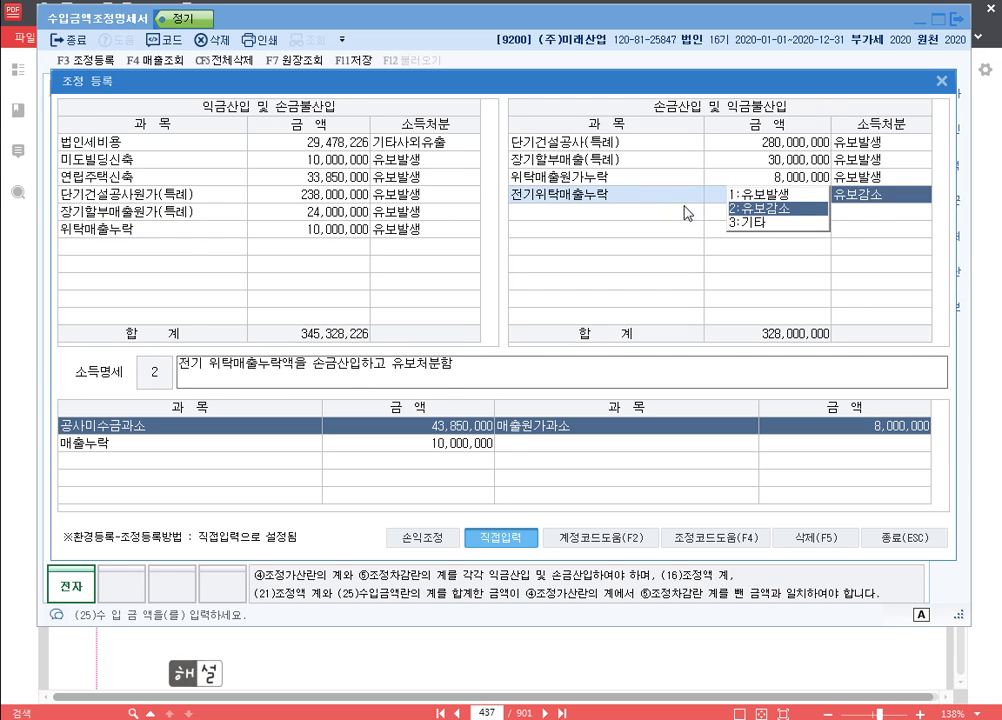
{"action": "left_click", "coordinate": [656, 205]}
{"action": "left_click", "coordinate": [757, 195]}
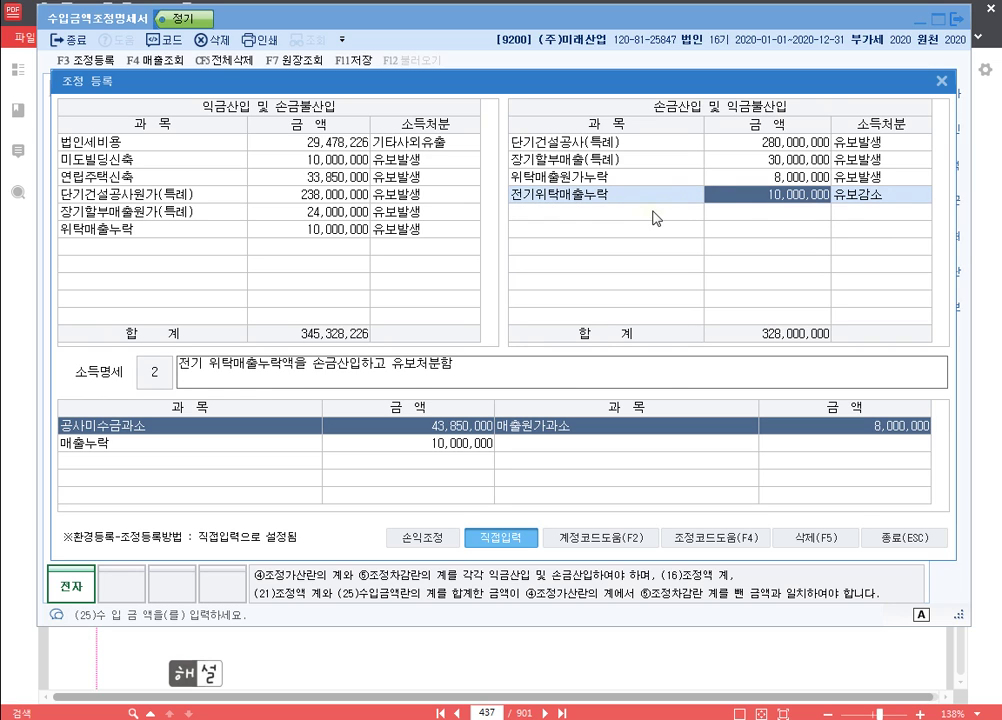
Add 전기위탁매출원가누락 for 8,000,000 as 유보감소 under 익금산입 및 손금불산입, matching the 위탁매출원가누락 entry
{"action": "left_click", "coordinate": [596, 178]}
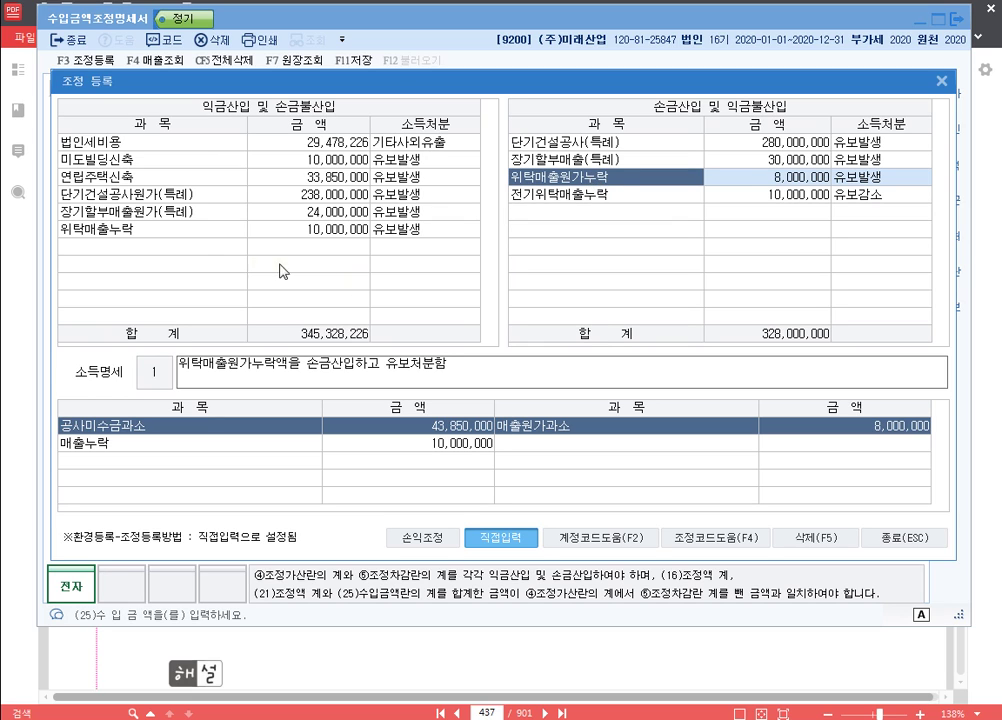
{"action": "left_click", "coordinate": [205, 246]}
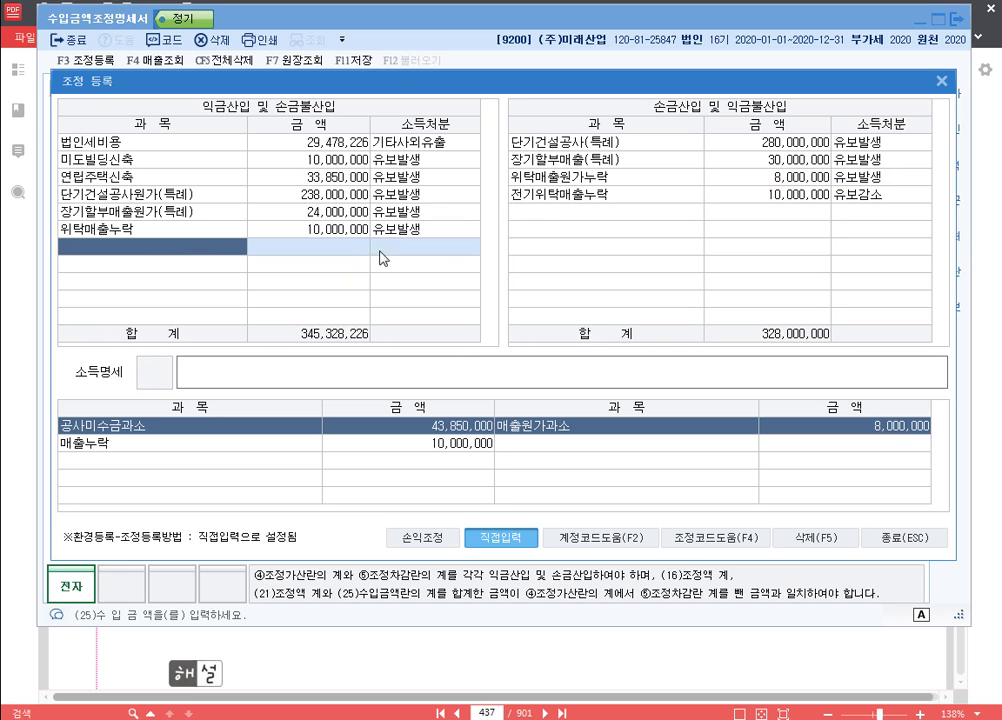
{"action": "left_click", "coordinate": [578, 177]}
{"action": "left_click", "coordinate": [200, 249]}
{"action": "key", "text": "F4"}
{"action": "type", "text": "위"}
{"action": "key", "text": "Down"}
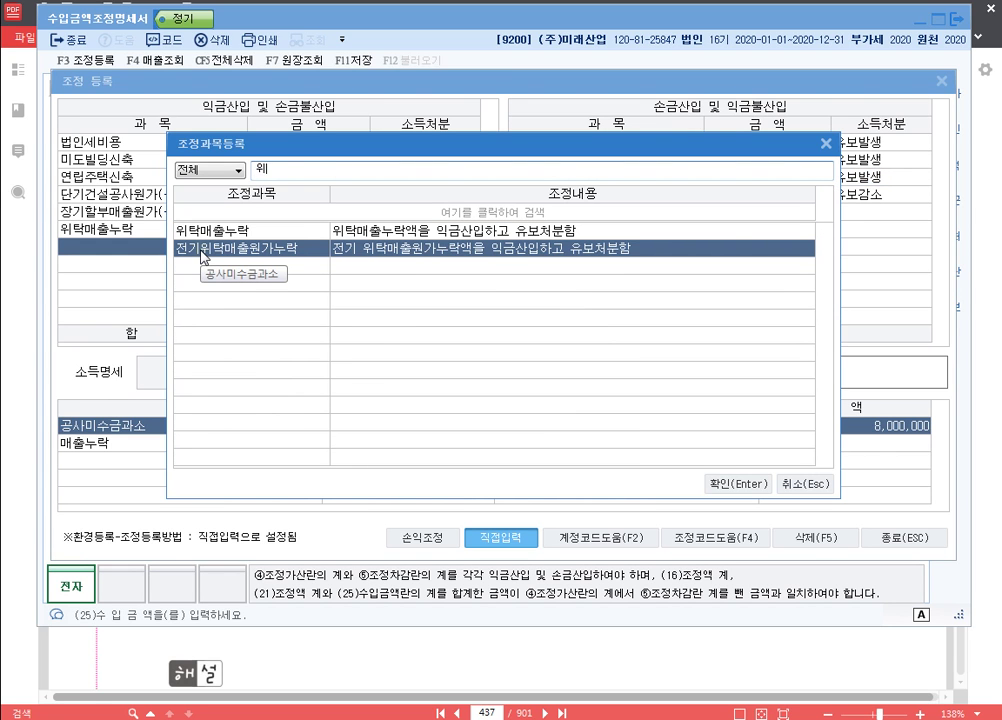
{"action": "key", "text": "Return"}
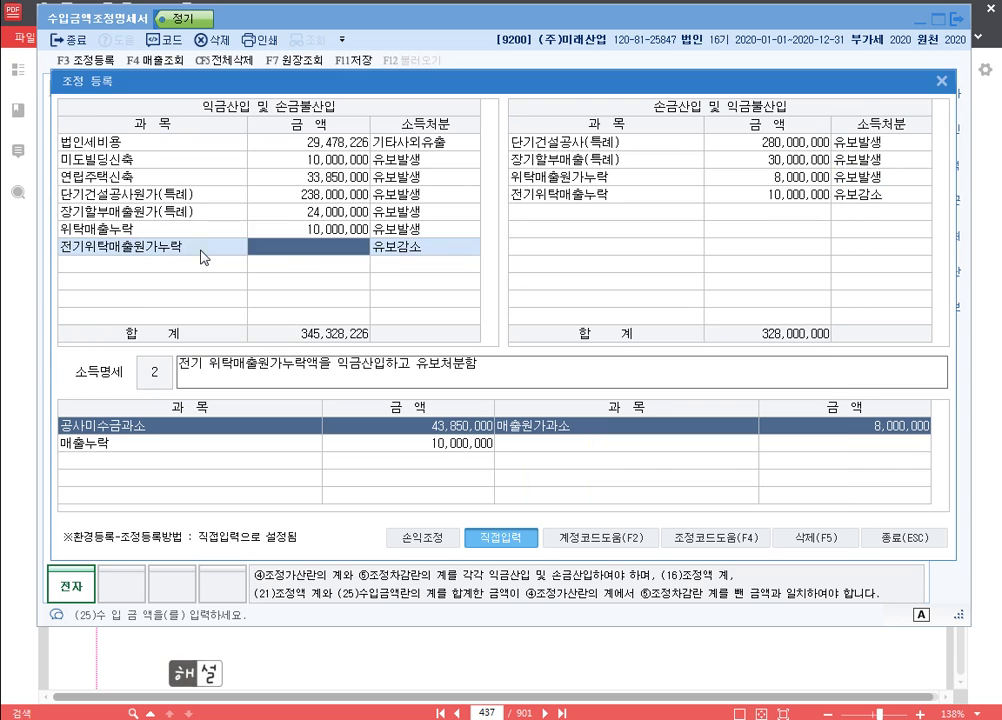
{"action": "type", "text": "8000000"}
{"action": "key", "text": "Return"}
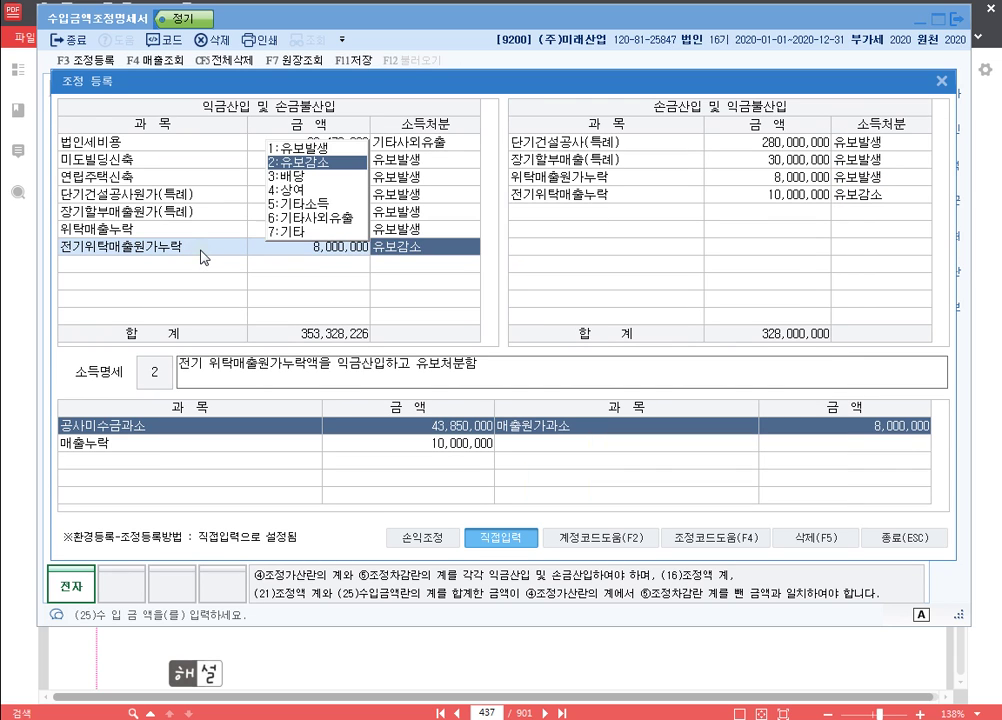
{"action": "key", "text": "Return"}
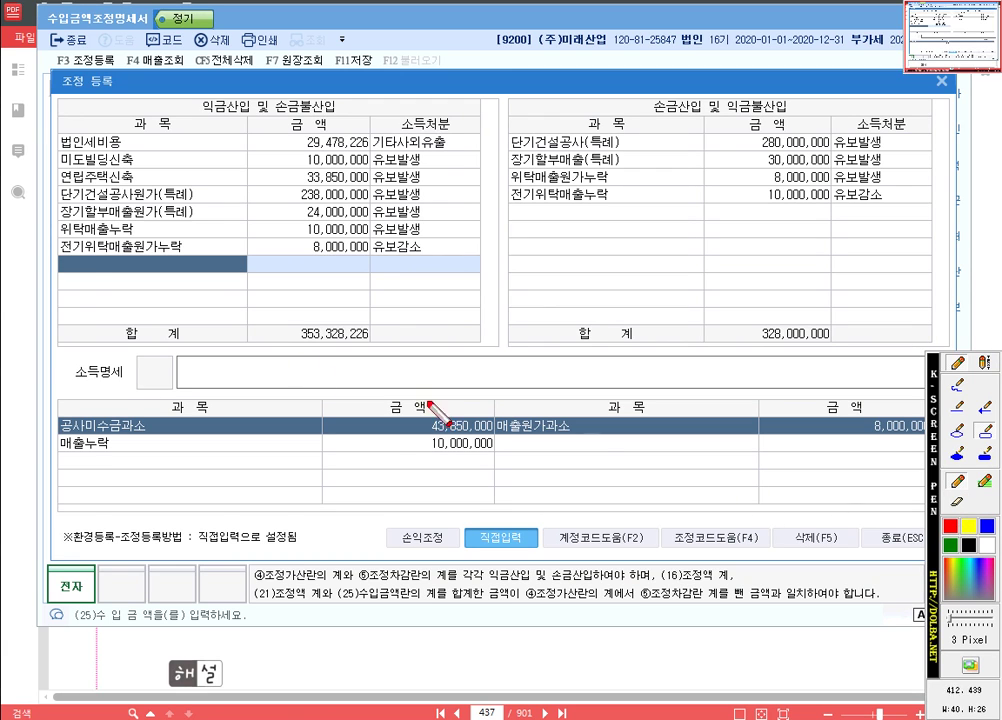
Compare 위탁매출누락 with 전기위탁매출누락 and 위탁매출원가누락 with 전기위탁매출원가누락 across the two adjustment lists, marking each matching pair
{"action": "left_click_drag", "start_coordinate": [64, 238], "coordinate": [472, 237]}
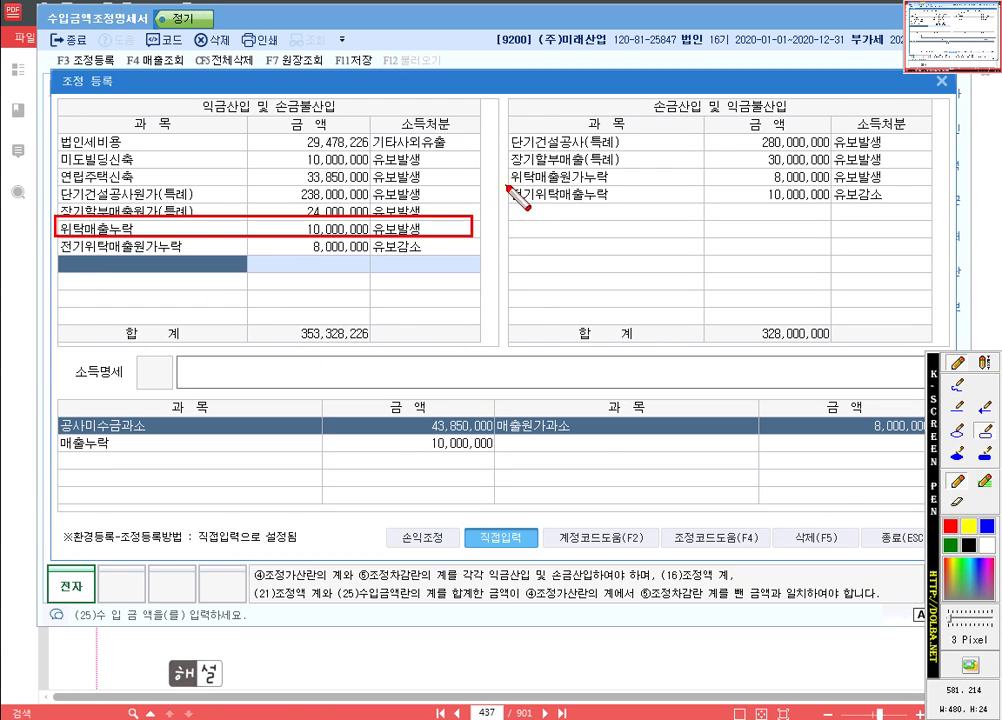
{"action": "left_click_drag", "start_coordinate": [508, 183], "coordinate": [931, 206]}
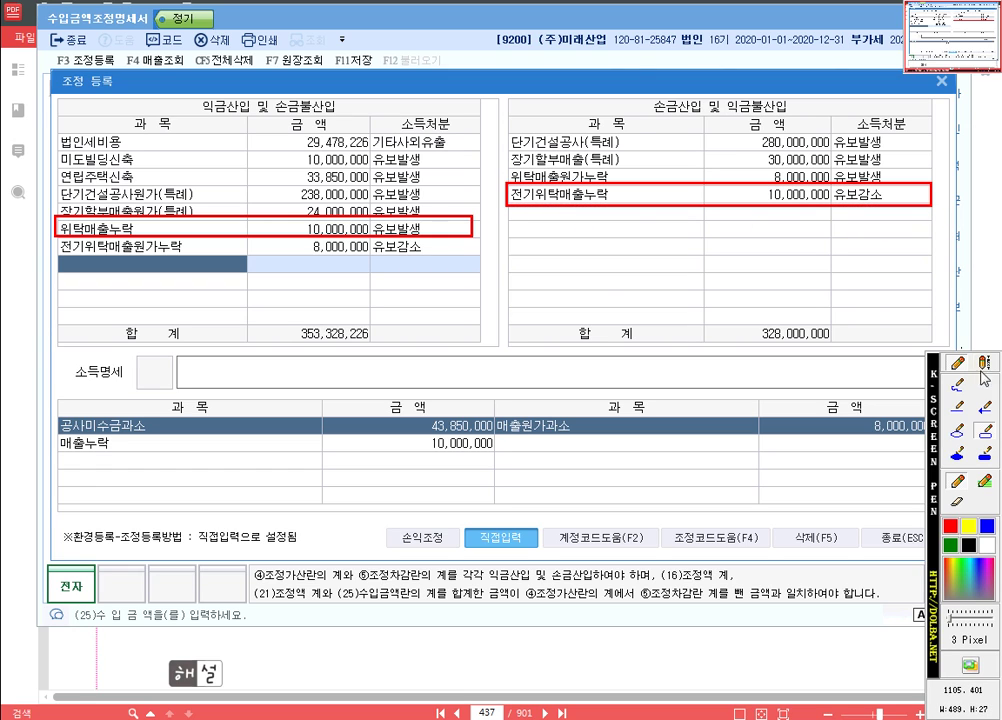
{"action": "left_click_drag", "start_coordinate": [478, 231], "coordinate": [501, 199]}
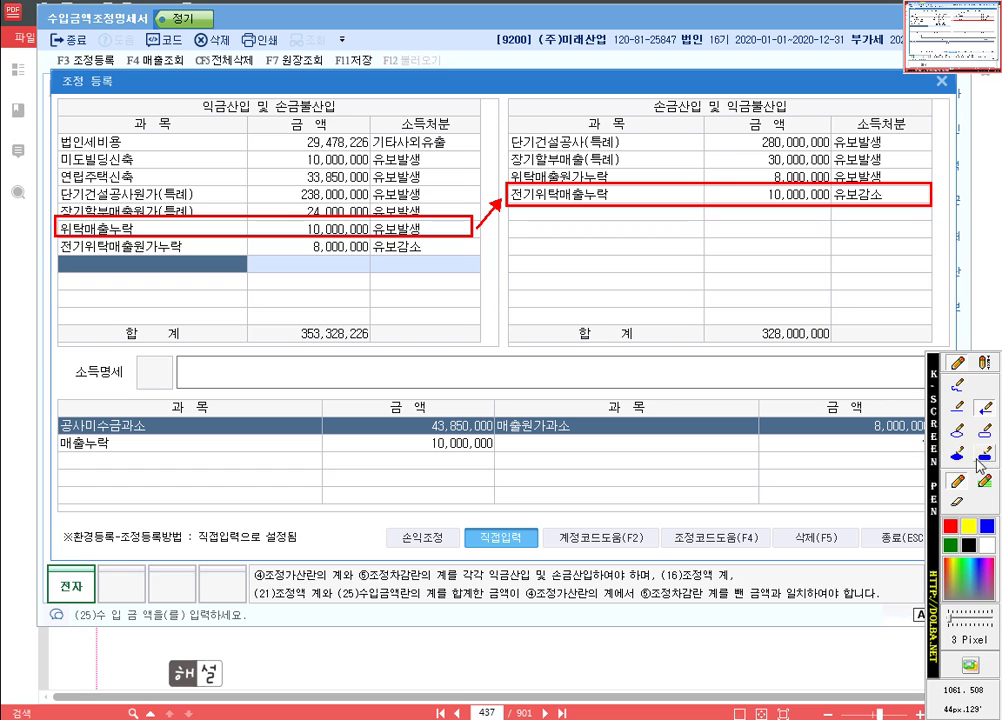
{"action": "left_click", "coordinate": [986, 432]}
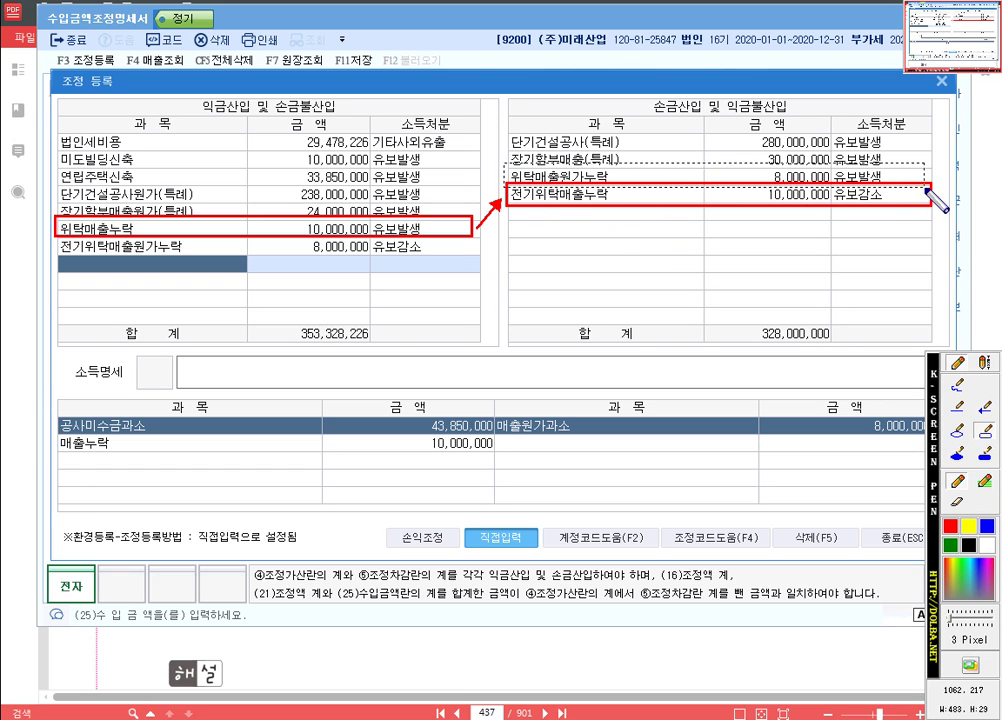
{"action": "left_click_drag", "start_coordinate": [934, 183], "coordinate": [502, 163]}
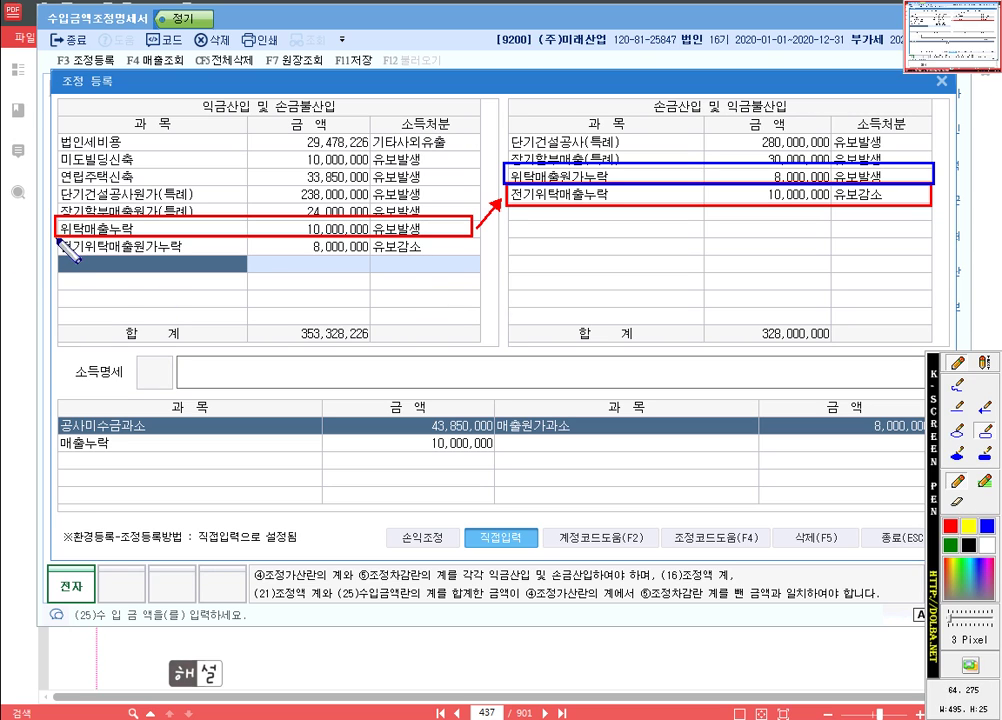
{"action": "mouse_move", "coordinate": [53, 238]}
{"action": "left_mouse_down"}
{"action": "mouse_move", "coordinate": [268, 260]}
{"action": "mouse_move", "coordinate": [494, 260]}
{"action": "left_mouse_up"}
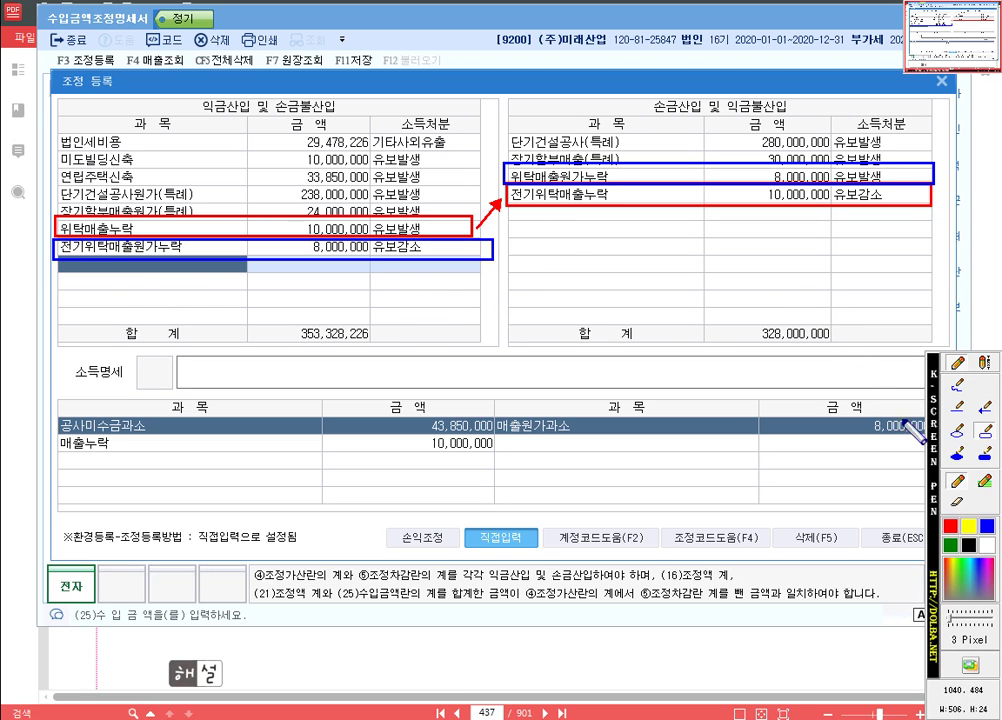
{"action": "left_click_drag", "start_coordinate": [500, 180], "coordinate": [484, 246]}
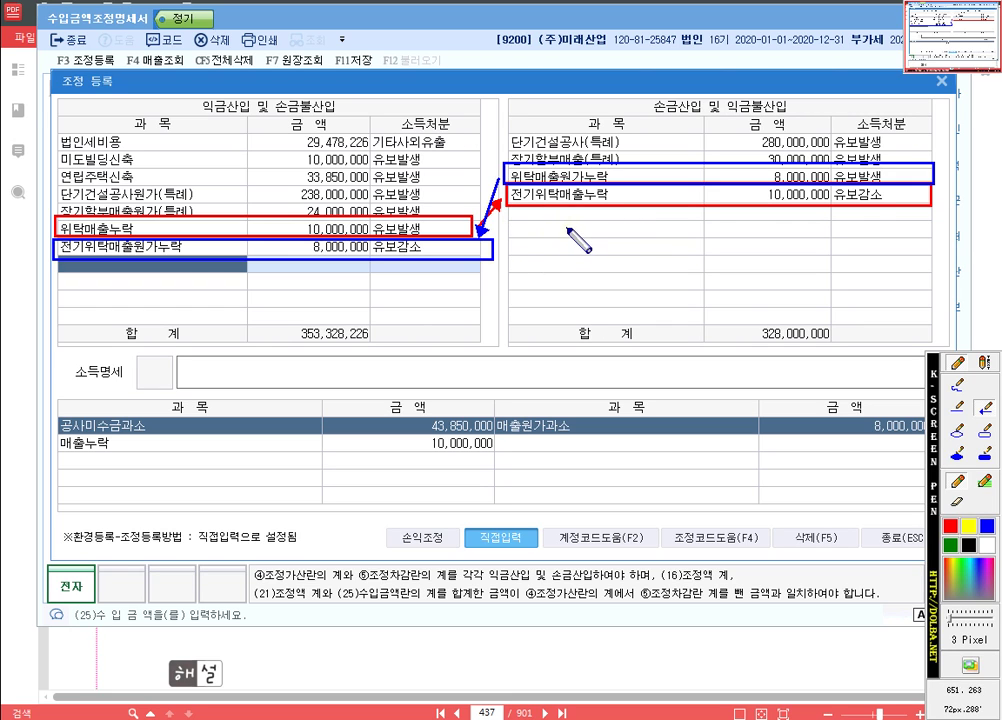
{"action": "key", "text": "Escape"}
Delete the 전기위탁매출원가누락 and 전기위탁매출누락 entries and close the adjustment registration
{"action": "left_click", "coordinate": [283, 250]}
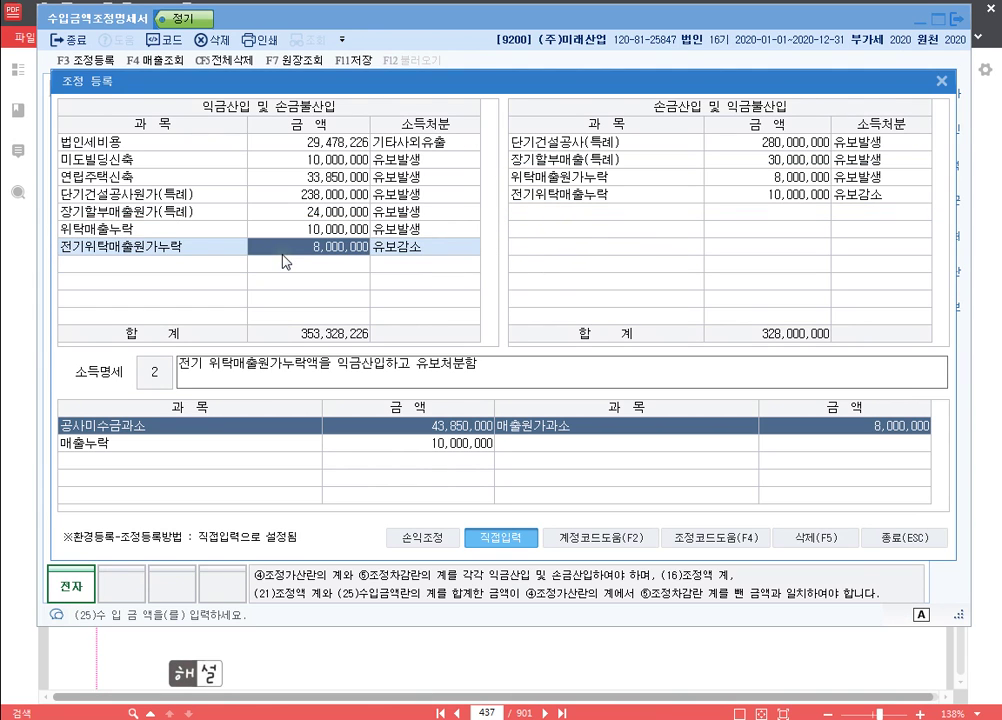
{"action": "key", "text": "F5"}
{"action": "key", "text": "Return"}
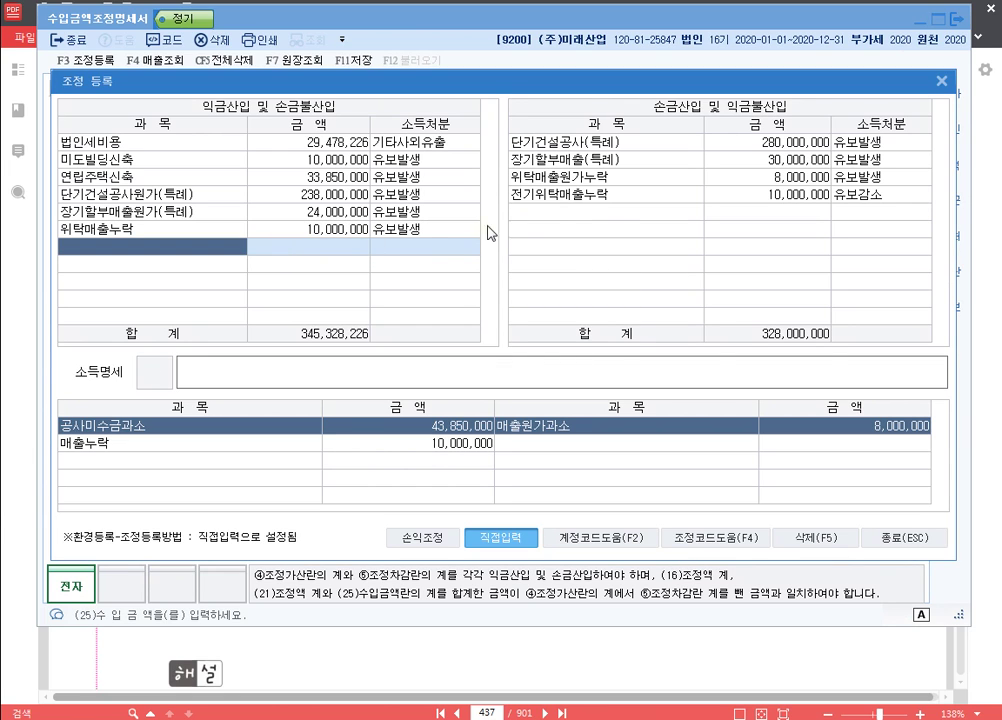
{"action": "left_click", "coordinate": [621, 196]}
{"action": "key", "text": "F5"}
{"action": "key", "text": "Return"}
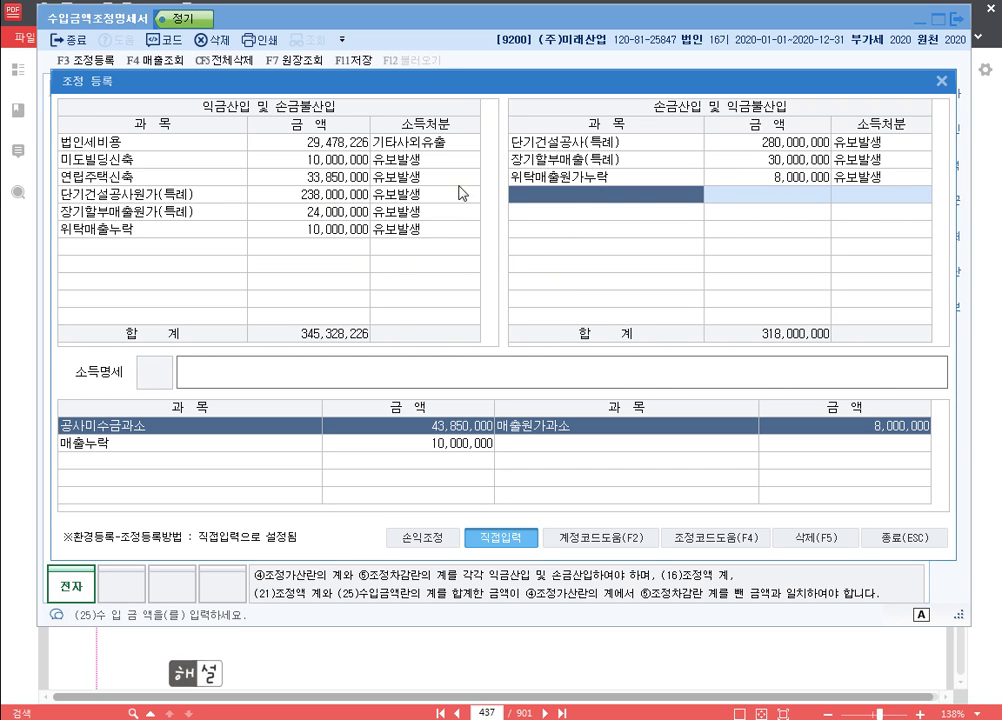
{"action": "left_click", "coordinate": [918, 539]}
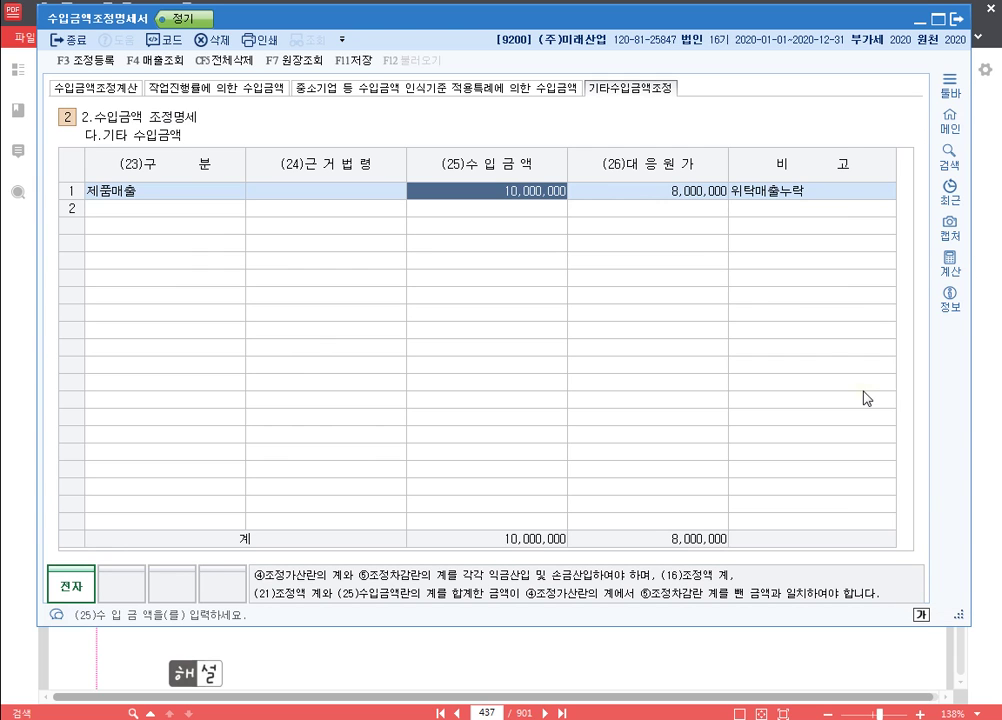
Examine the 가산 and 차감 amounts of 공사수입금 and 제품매출 in 수입금액조정계산
{"action": "left_click", "coordinate": [104, 89]}
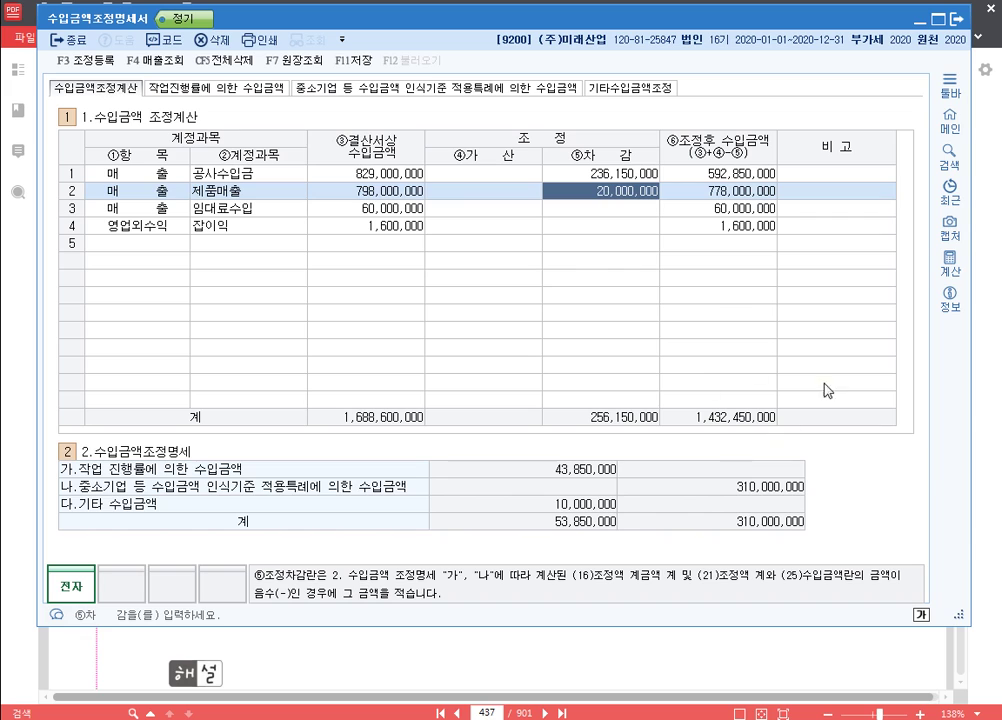
{"action": "left_click", "coordinate": [522, 173]}
{"action": "left_click", "coordinate": [566, 179]}
{"action": "left_click", "coordinate": [526, 189]}
{"action": "left_click", "coordinate": [588, 193]}
{"action": "left_click", "coordinate": [510, 178]}
{"action": "left_click", "coordinate": [548, 177]}
{"action": "left_click", "coordinate": [550, 192]}
{"action": "left_click", "coordinate": [532, 187]}
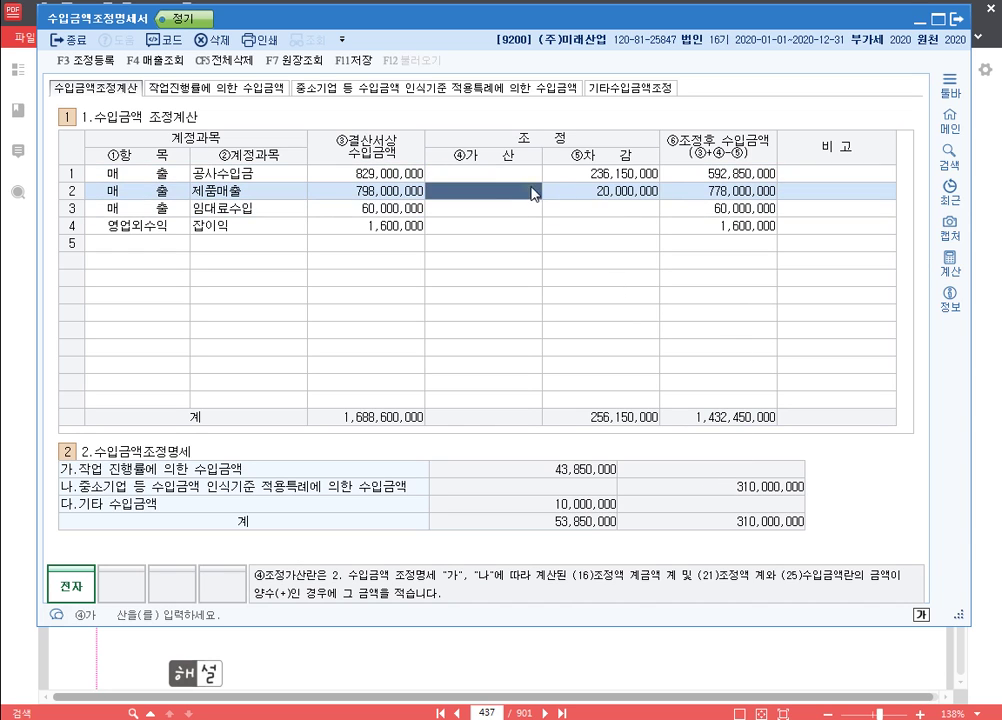
{"action": "left_click", "coordinate": [565, 174]}
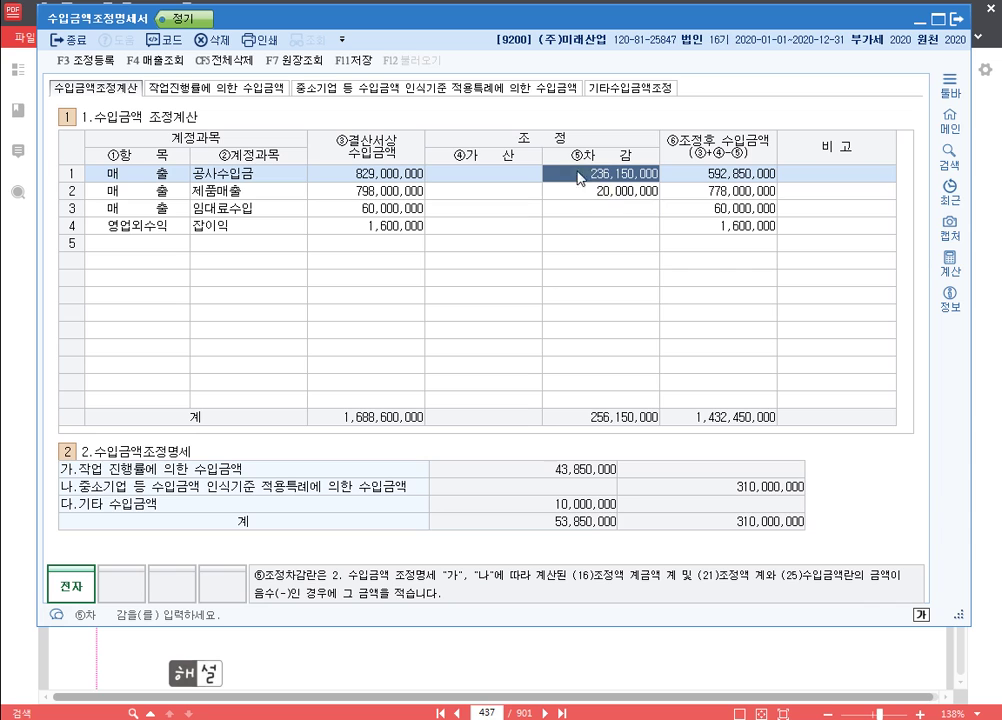
Set the 가산 adjustment of 공사수입금 to 43,850,000, matching the 조정액 total of the 작업진행률 revenue
{"action": "left_click", "coordinate": [210, 90]}
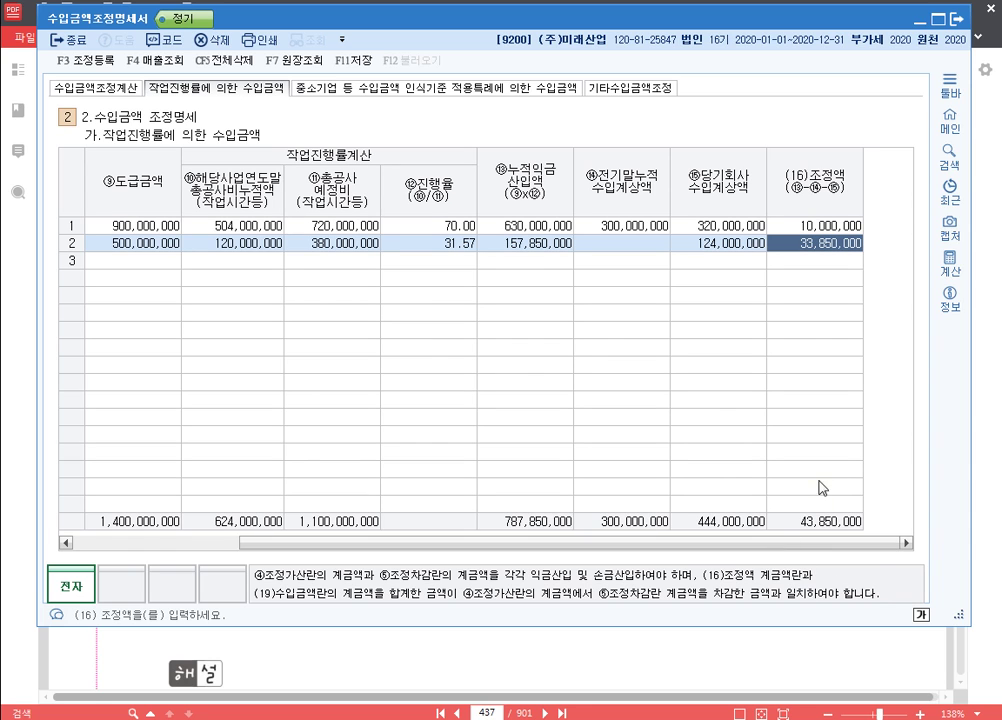
{"action": "left_click", "coordinate": [108, 90]}
{"action": "left_click", "coordinate": [485, 177]}
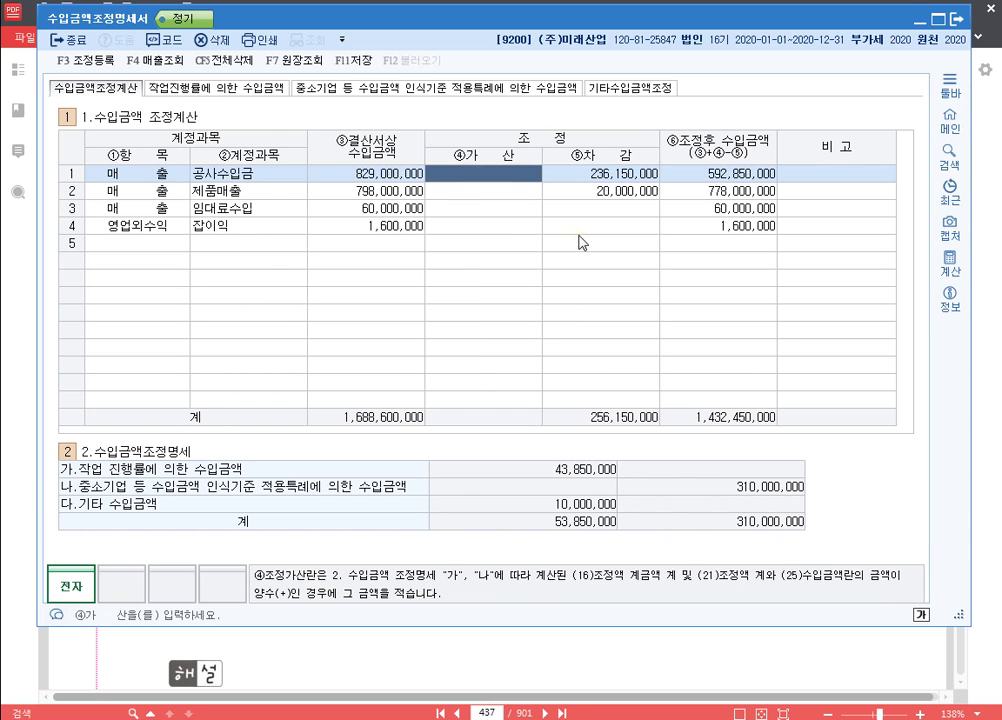
{"action": "type", "text": "43,8"}
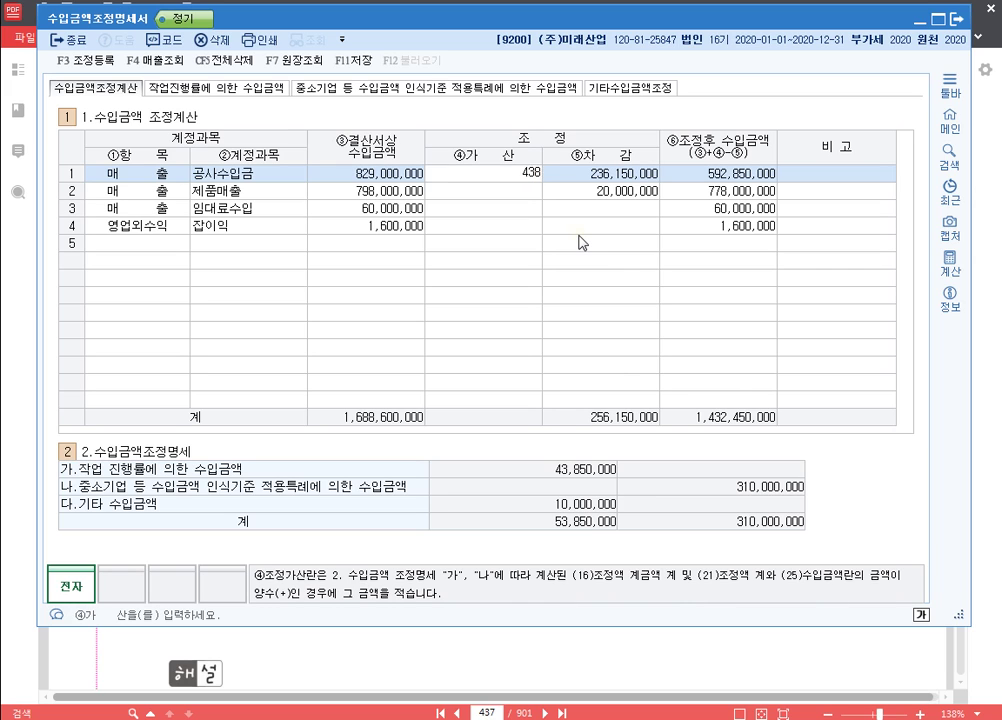
{"action": "type", "text": "50,000"}
{"action": "key", "text": "Return"}
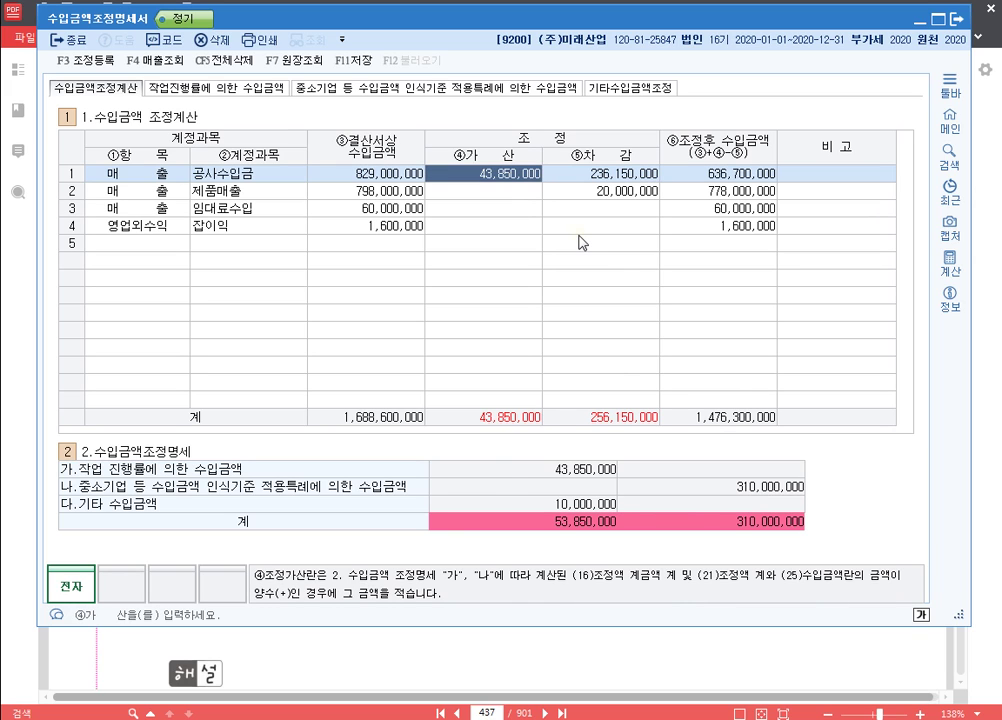
{"action": "left_click", "coordinate": [496, 180]}
{"action": "left_click", "coordinate": [496, 180]}
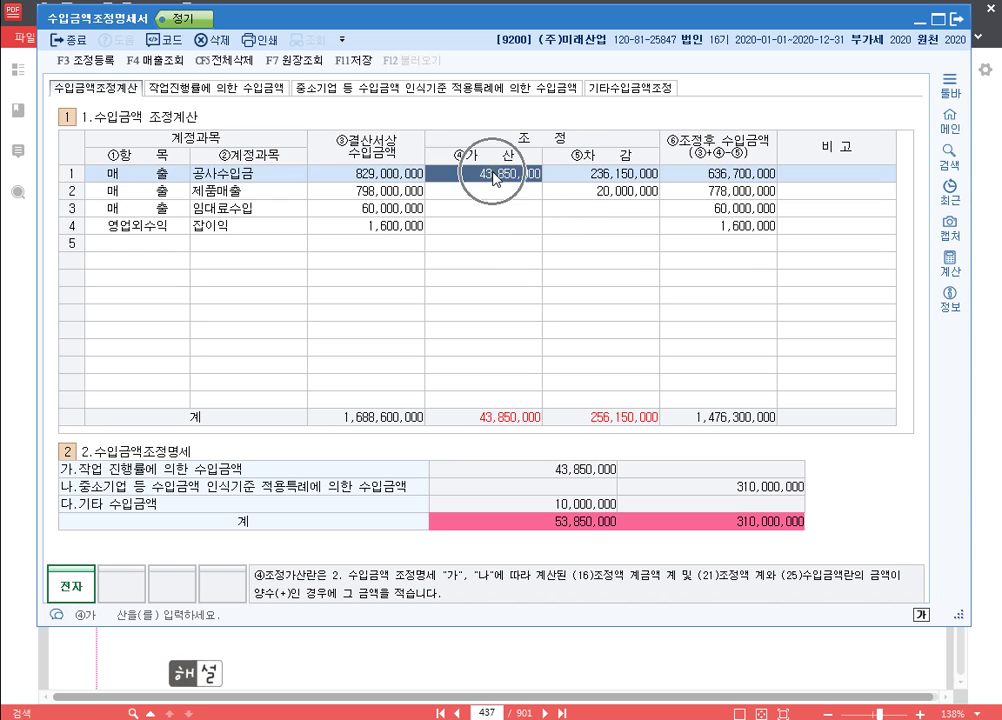
Set the 차감 adjustment of 공사수입금 to 280,000,000, following its 조정액 under the 중소기업 적용특례
{"action": "left_click", "coordinate": [490, 97]}
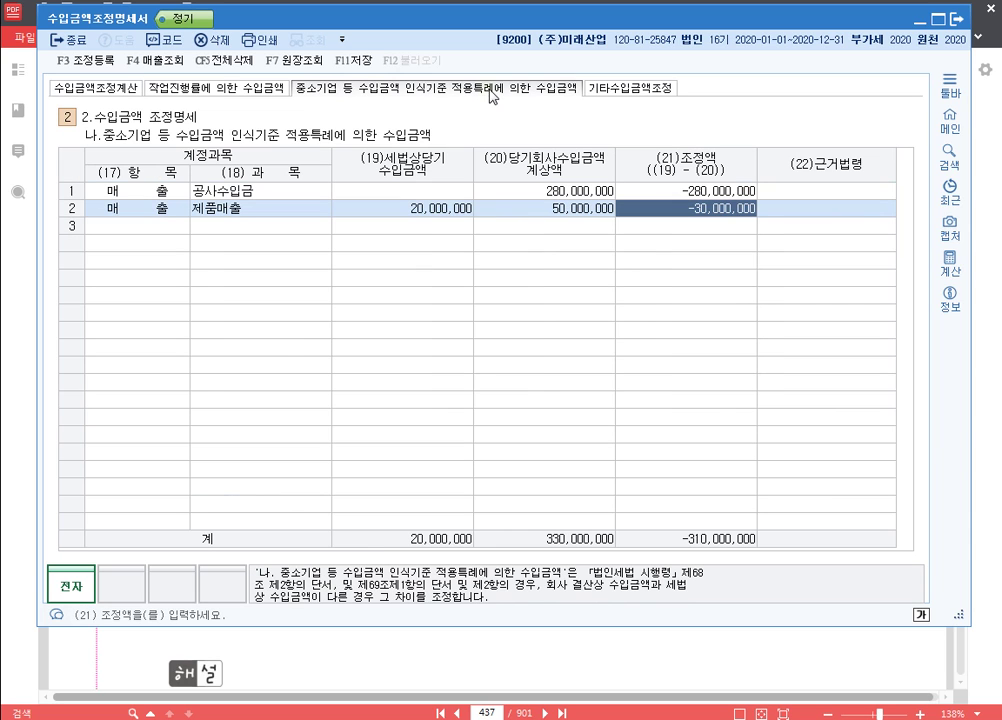
{"action": "left_click", "coordinate": [677, 192]}
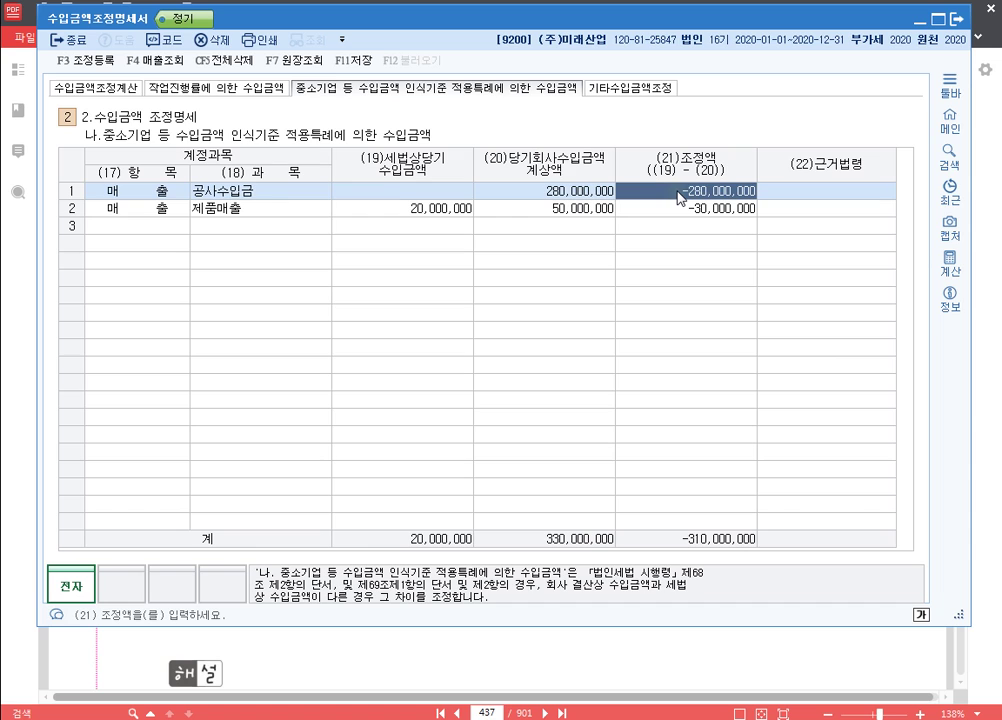
{"action": "left_click", "coordinate": [118, 89]}
{"action": "left_click", "coordinate": [634, 174]}
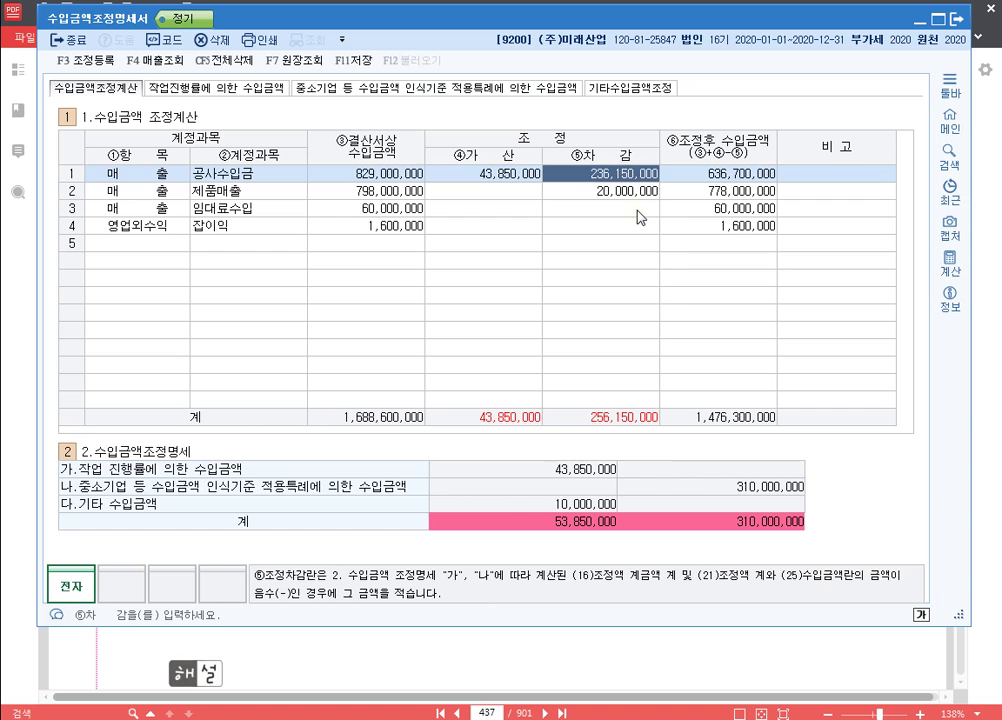
{"action": "type", "text": "280000000"}
{"action": "key", "text": "Return"}
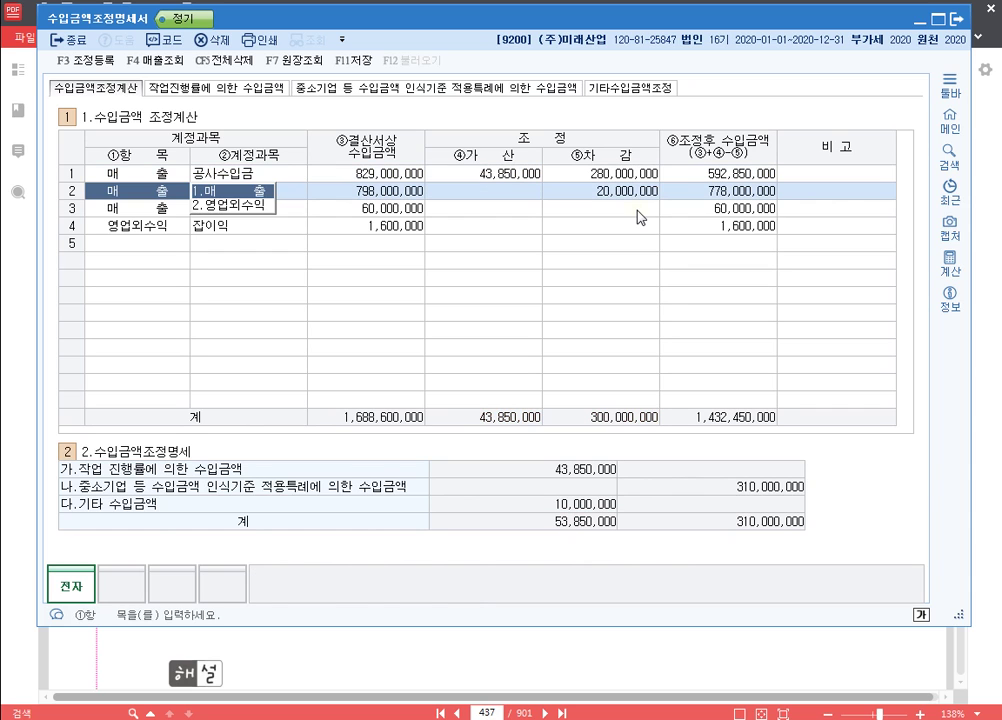
{"action": "left_click", "coordinate": [642, 175]}
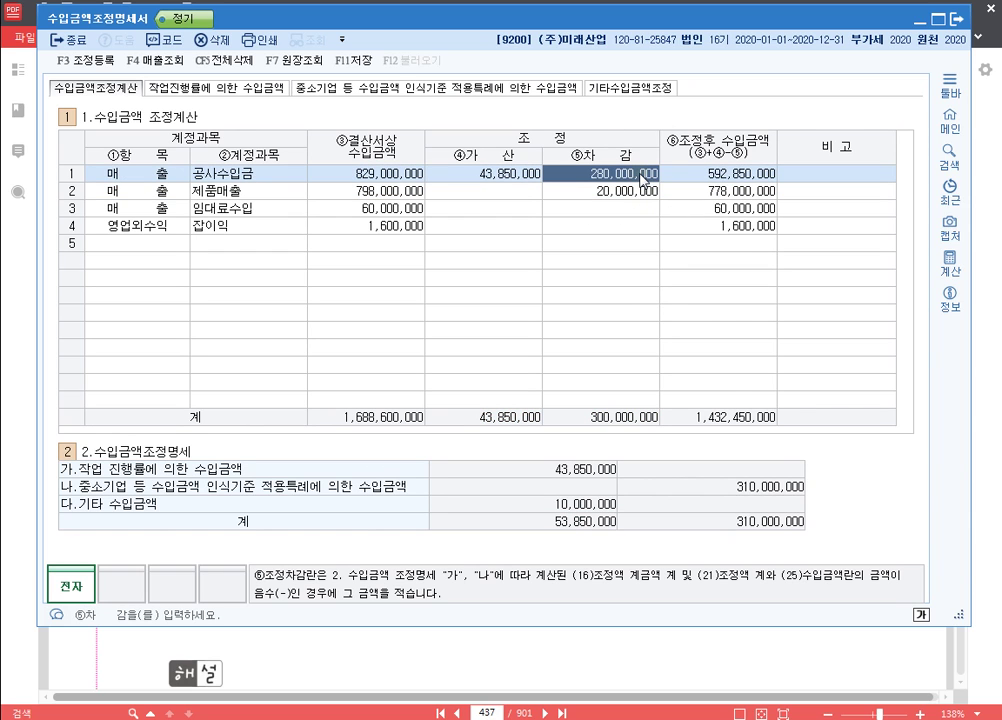
Set the 차감 adjustment of 제품매출 to 30,000,000, following its 조정액 under the 중소기업 적용특례
{"action": "left_click", "coordinate": [432, 92]}
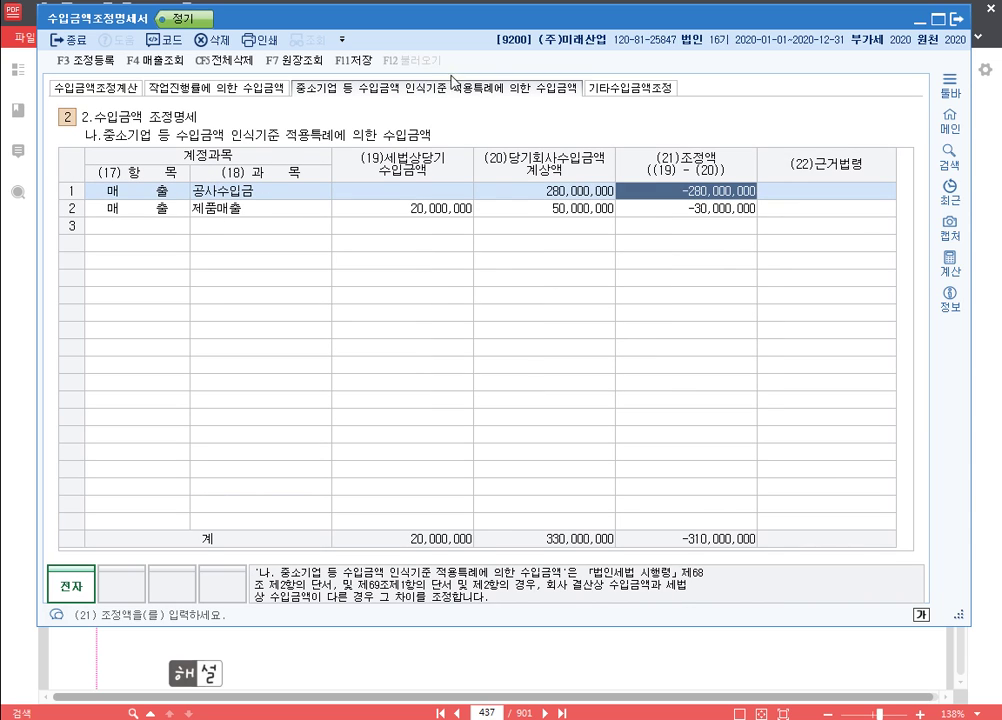
{"action": "left_click", "coordinate": [248, 214]}
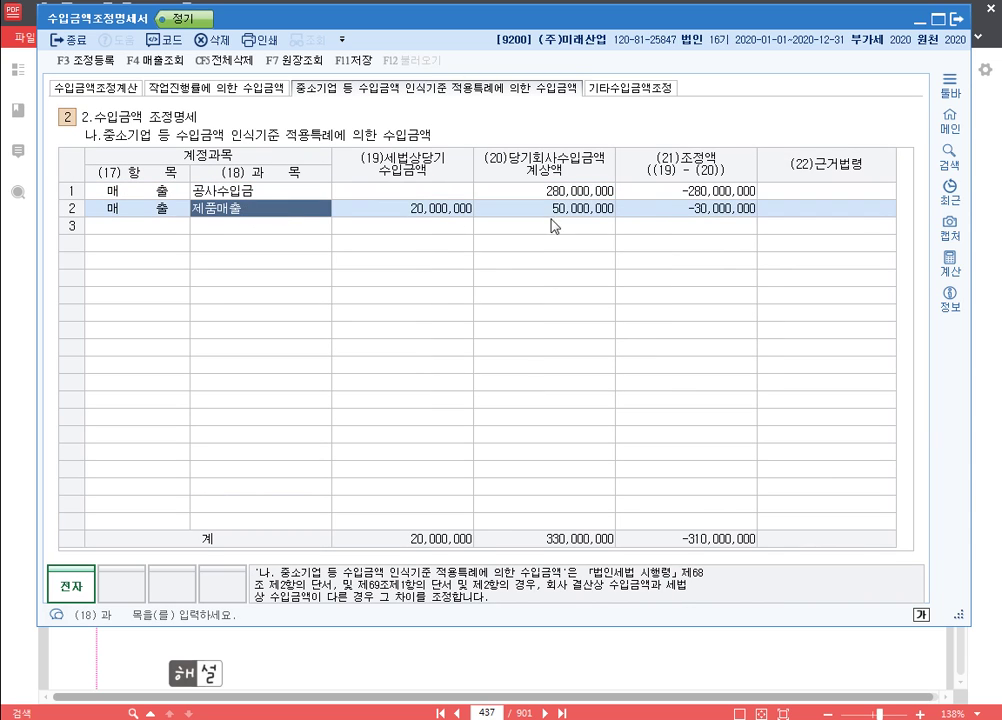
{"action": "left_click", "coordinate": [704, 210]}
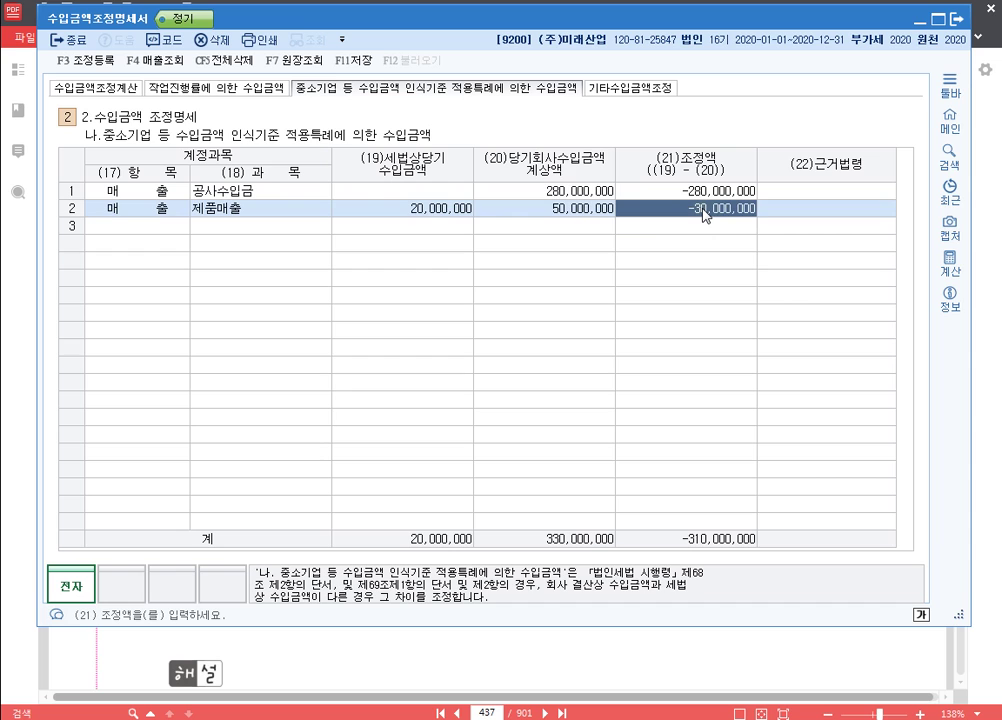
{"action": "left_click", "coordinate": [118, 95]}
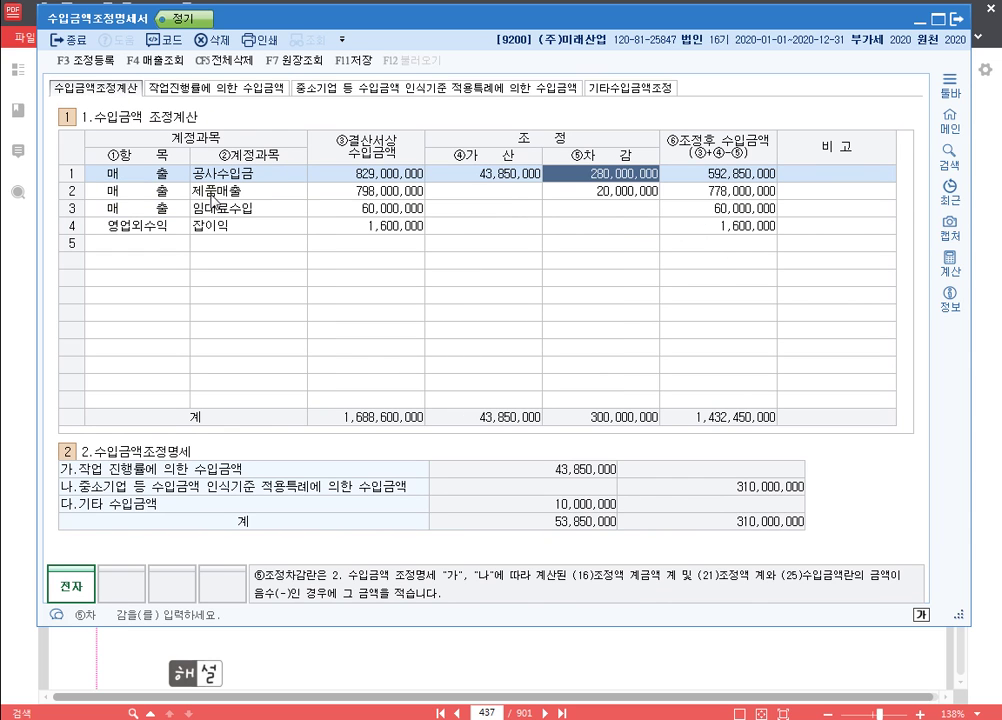
{"action": "left_click", "coordinate": [211, 196]}
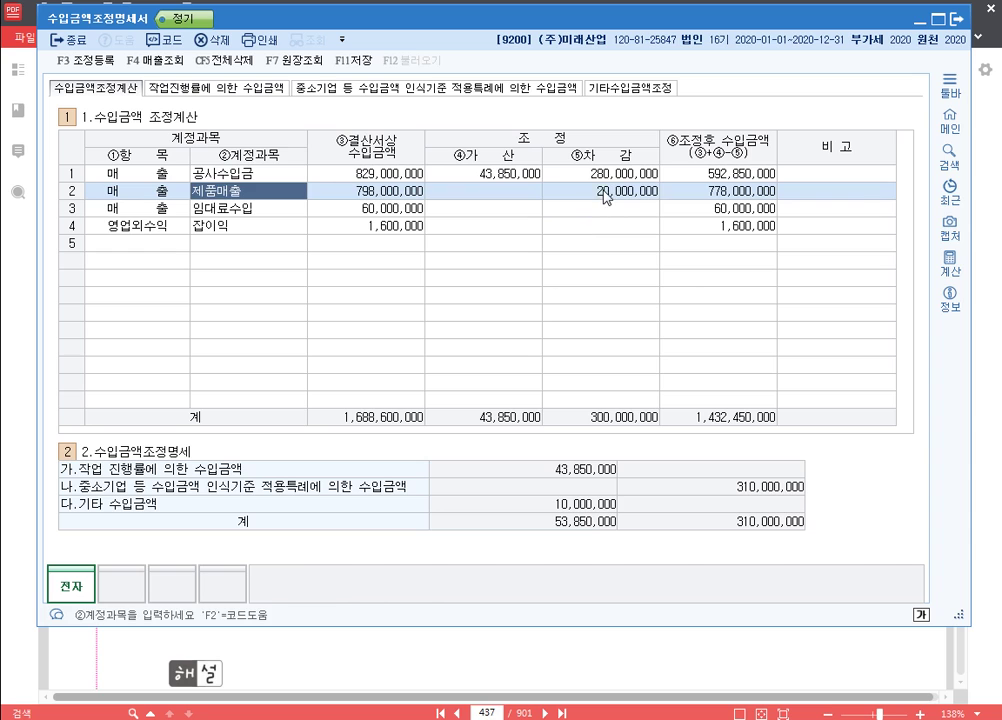
{"action": "left_click", "coordinate": [600, 192]}
{"action": "type", "text": "30000000"}
{"action": "key", "text": "Return"}
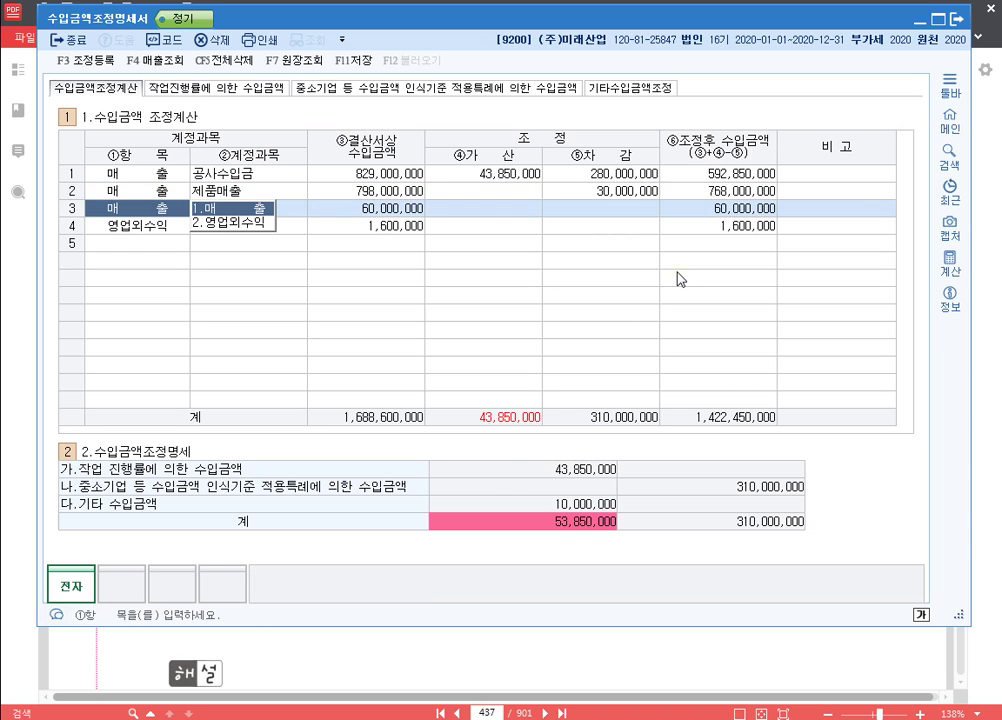
{"action": "left_click", "coordinate": [624, 193]}
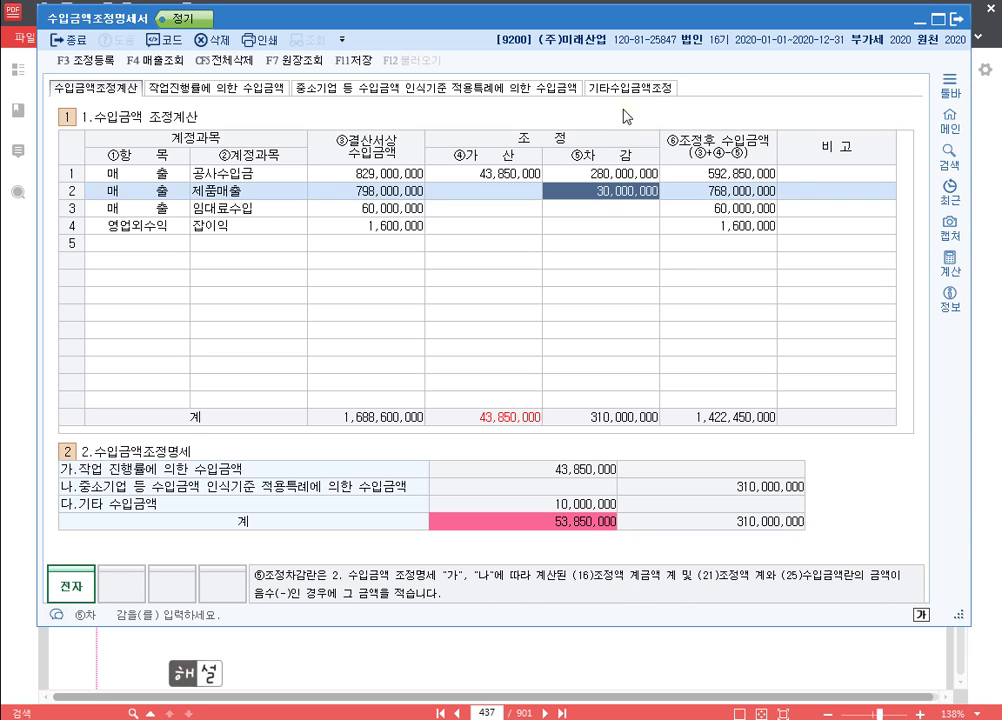
Set the 가산 adjustment of 제품매출 to 10,000,000, following the 위탁매출누락 amount in 기타수입금액조정
{"action": "left_click", "coordinate": [649, 90]}
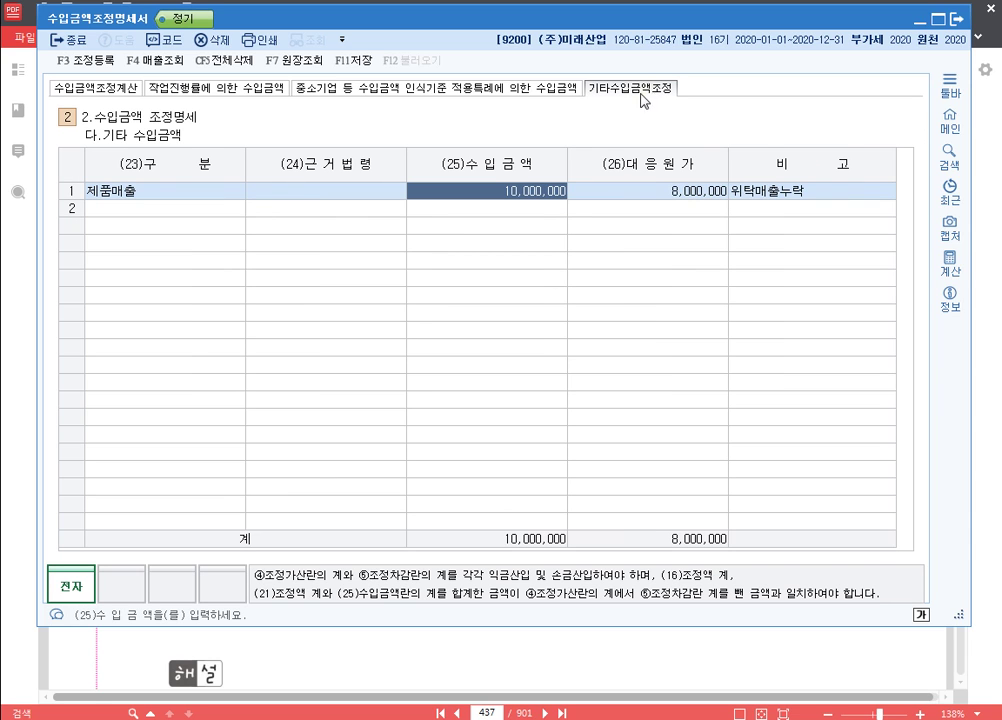
{"action": "left_click", "coordinate": [178, 192]}
{"action": "left_click", "coordinate": [498, 192]}
{"action": "left_click", "coordinate": [97, 87]}
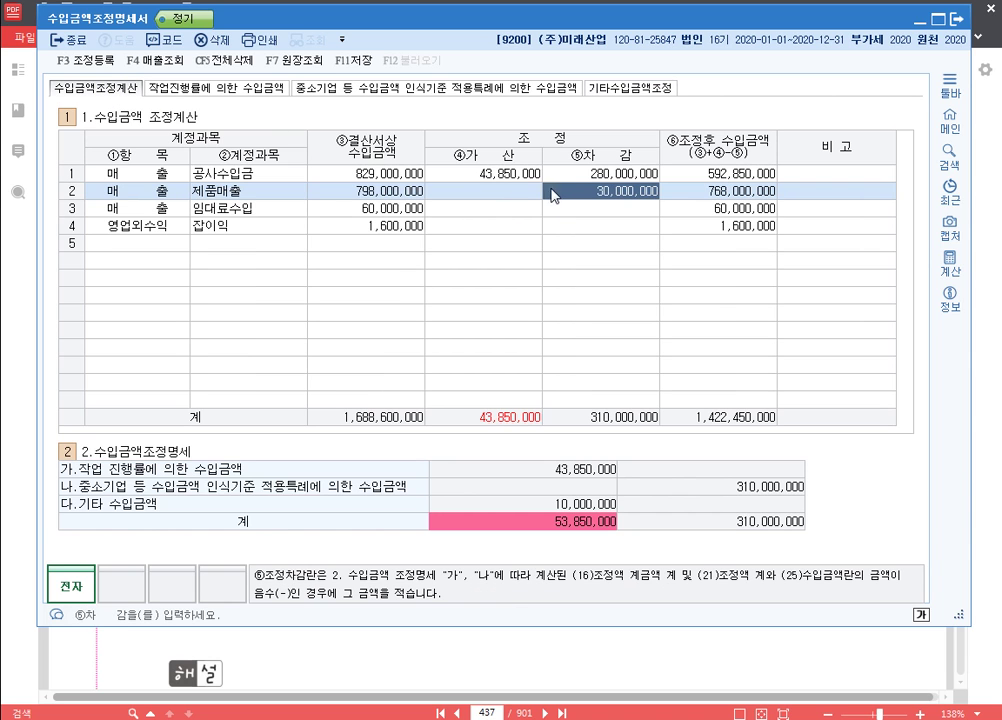
{"action": "left_click", "coordinate": [497, 192]}
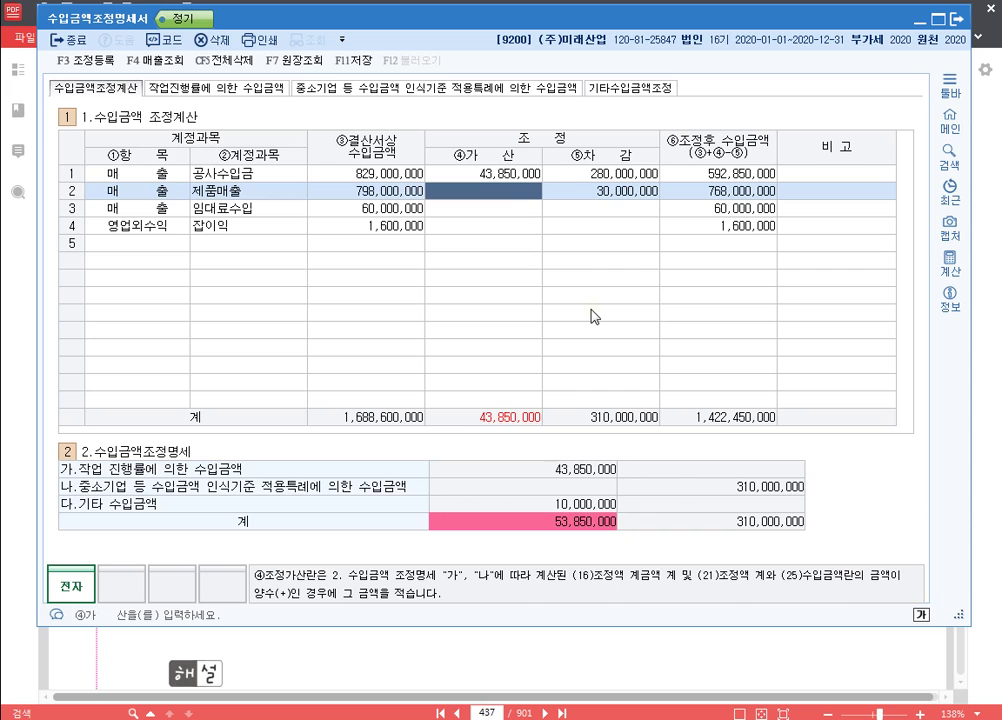
{"action": "type", "text": "10,000,000"}
{"action": "key", "text": "Return"}
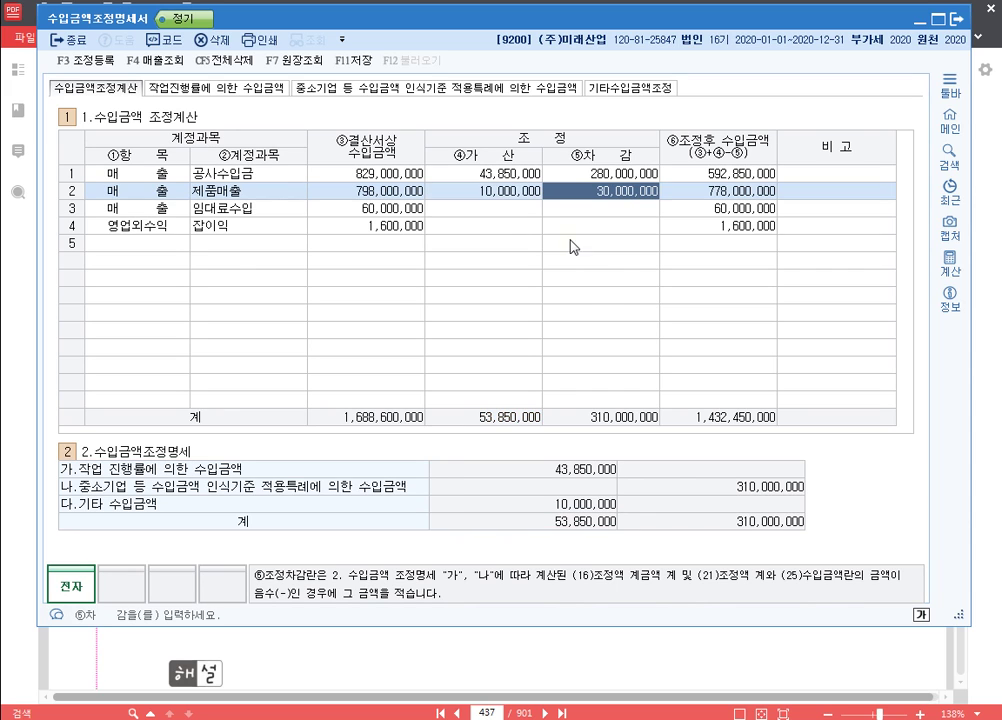
Confirm the 제품매출 adjustment row and save the completed 수입금액조정명세서
{"action": "key", "text": "Return"}
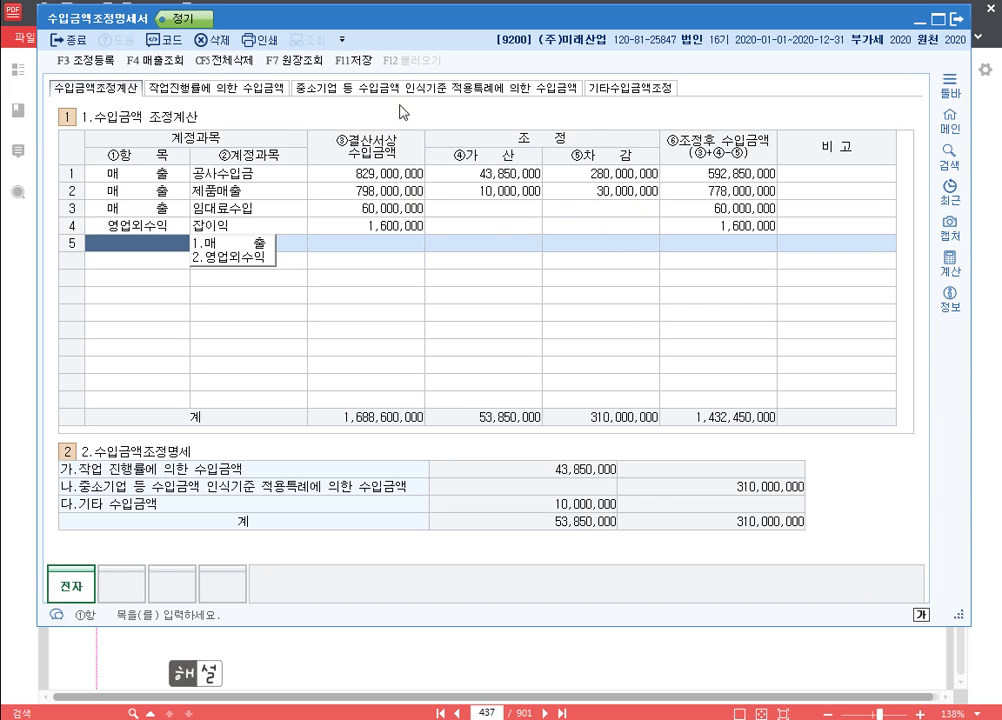
{"action": "left_click", "coordinate": [352, 59]}
Switch to 알PDF and review the exercise's 공사진행 현황, 할부판매 conditions and 위탁판매 omission on page 437
{"action": "key", "text": "alt+Tab"}
{"action": "scroll", "coordinate": [362, 297], "scroll_direction": "up", "scroll_amount": 10}
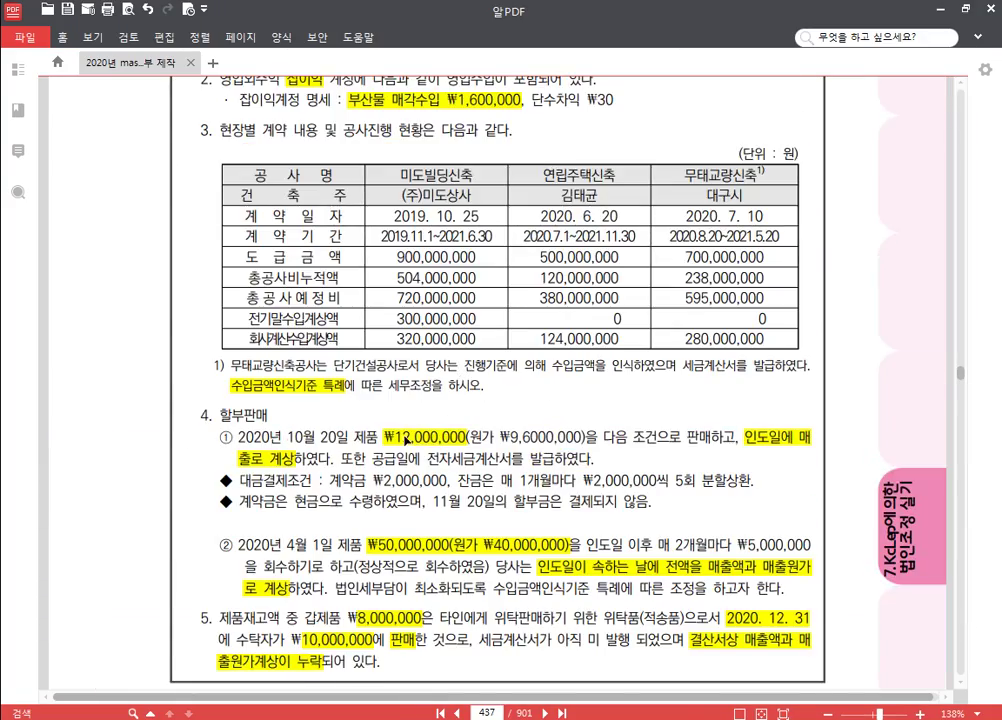
{"action": "scroll", "coordinate": [487, 290], "scroll_direction": "down", "scroll_amount": 5}
{"action": "scroll", "coordinate": [363, 293], "scroll_direction": "down", "scroll_amount": 5}
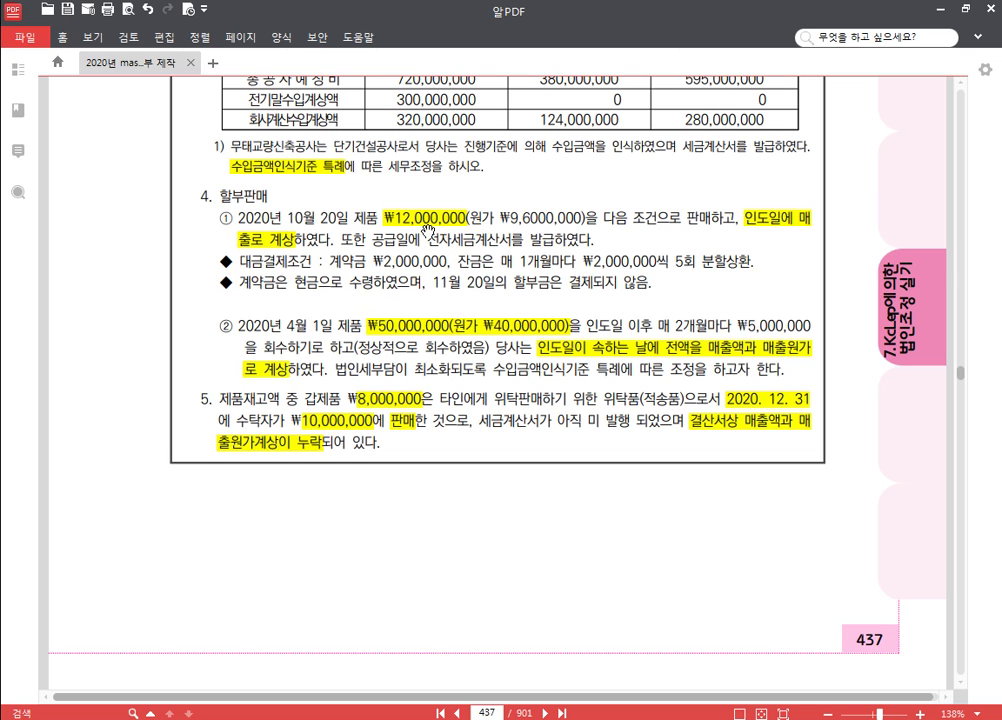
{"action": "scroll", "coordinate": [428, 230], "scroll_direction": "up", "scroll_amount": 10}
{"action": "scroll", "coordinate": [435, 210], "scroll_direction": "down", "scroll_amount": 7}
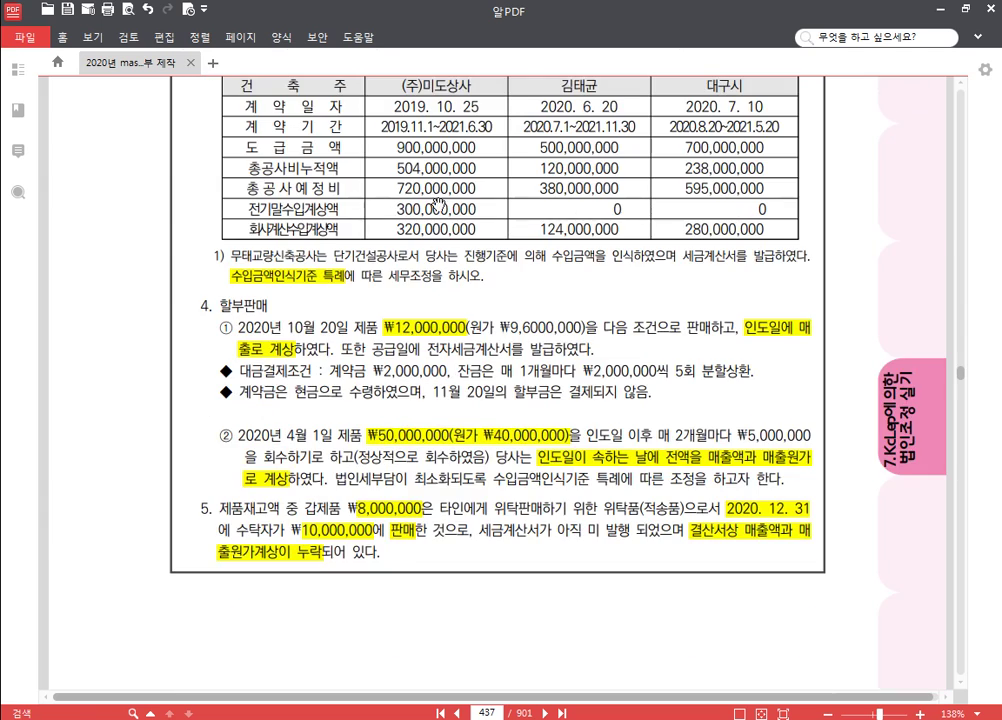
{"action": "scroll", "coordinate": [437, 205], "scroll_direction": "down", "scroll_amount": 5}
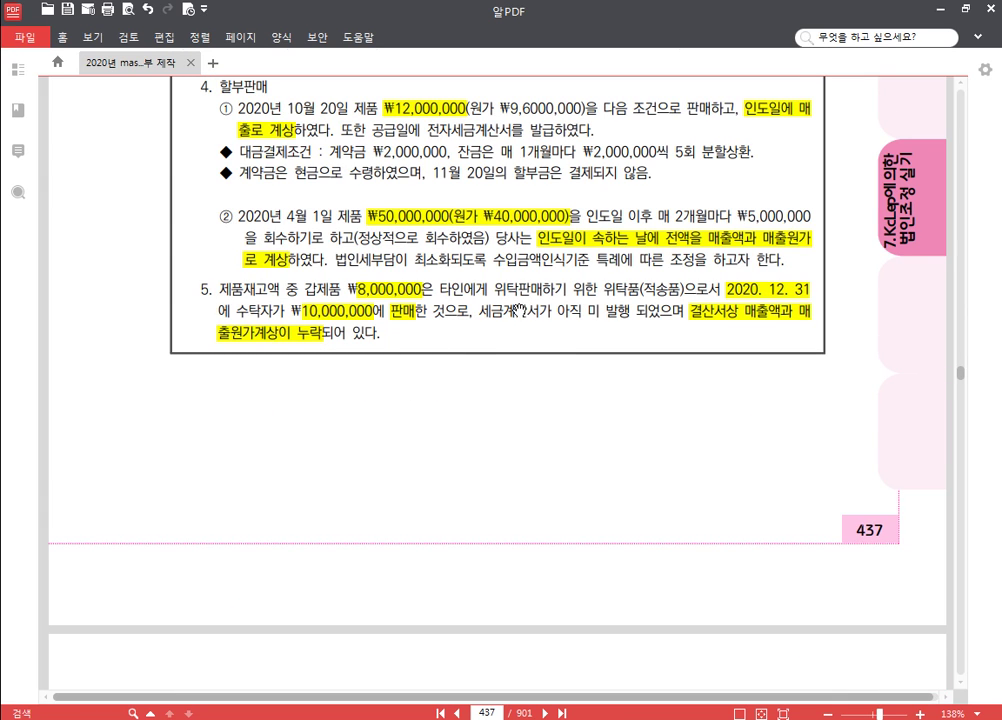
{"action": "scroll", "coordinate": [500, 300], "scroll_direction": "up", "scroll_amount": 5}
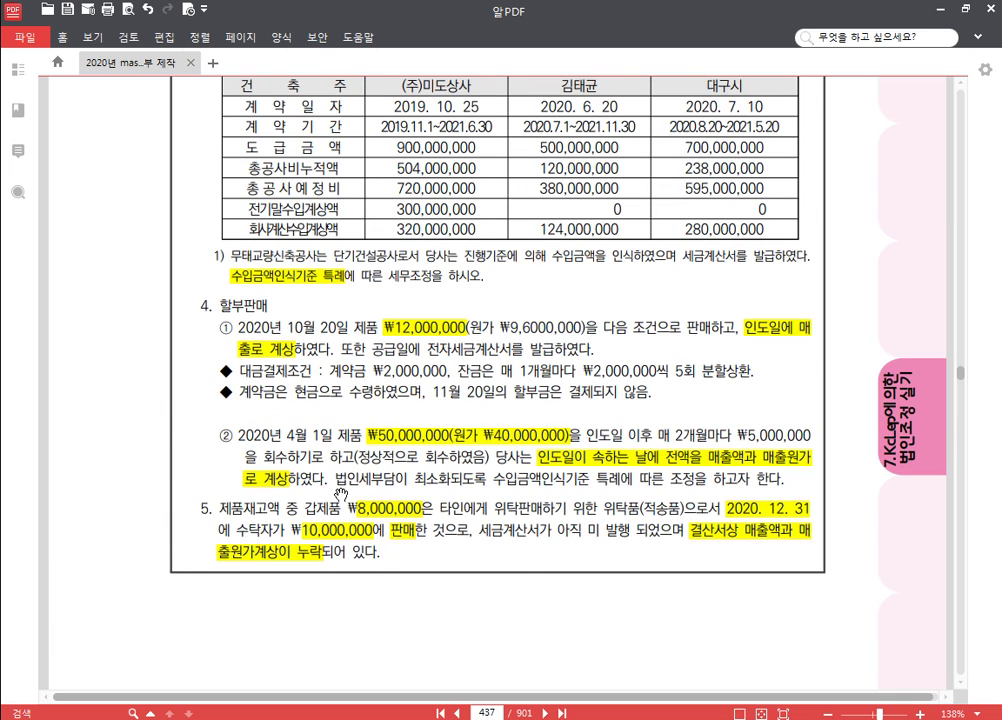
{"action": "scroll", "coordinate": [460, 352], "scroll_direction": "up", "scroll_amount": 2}
{"action": "scroll", "coordinate": [485, 358], "scroll_direction": "down", "scroll_amount": 2}
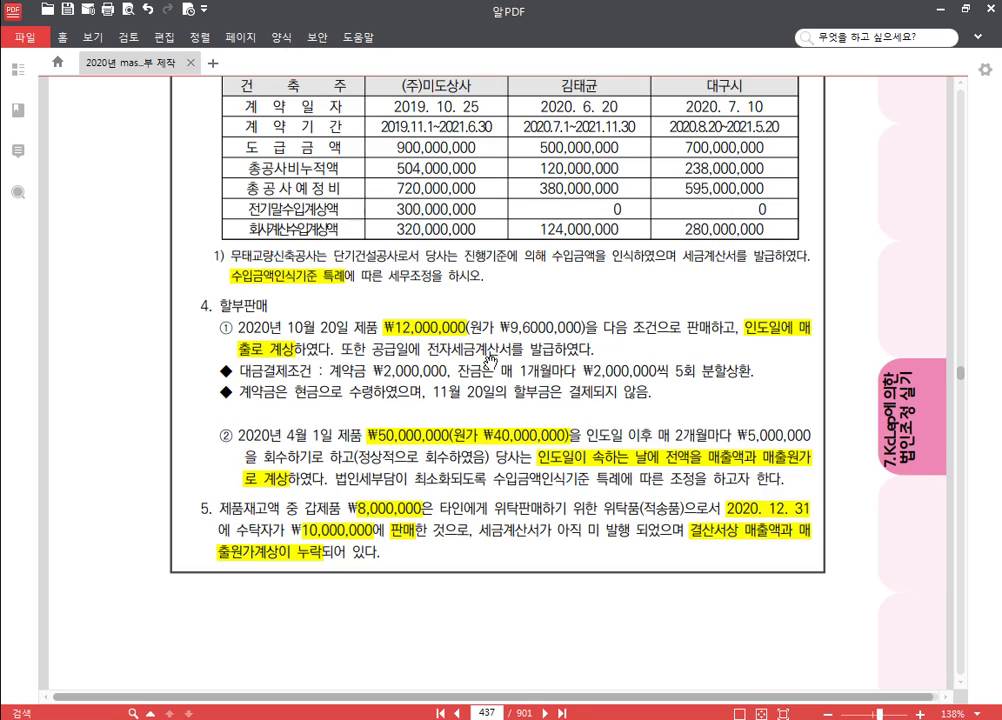